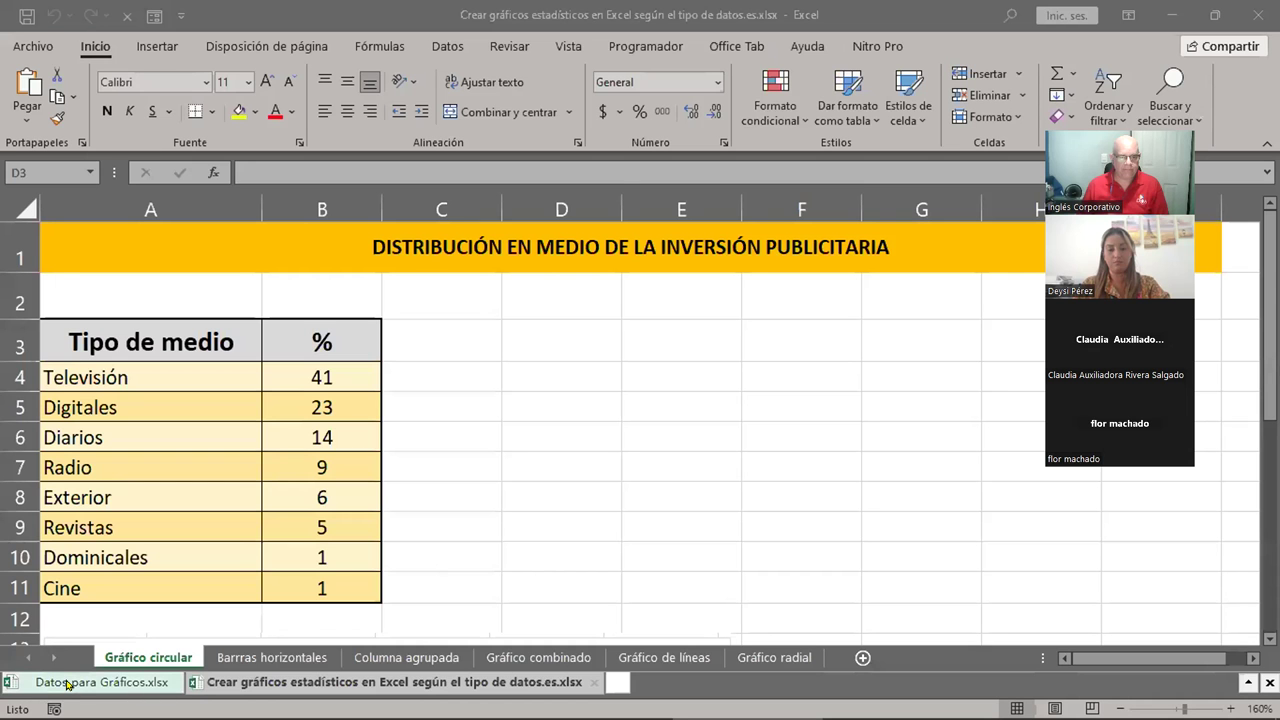
Switch to the Datos para Gráficos workbook and scroll up to the top of the sales table
click(60, 681)
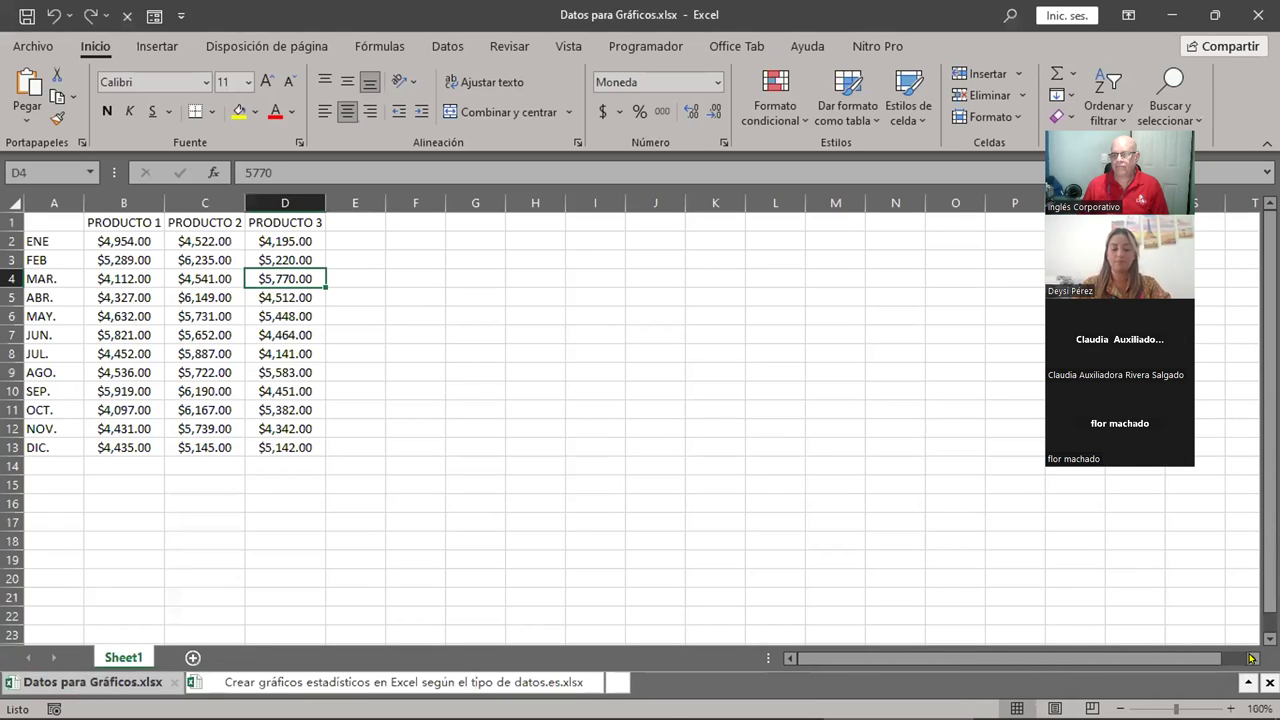
ctrl+scroll(747, 503, up, 1)
ctrl+scroll(747, 503, up, 2)
ctrl+scroll(747, 503, up, 1)
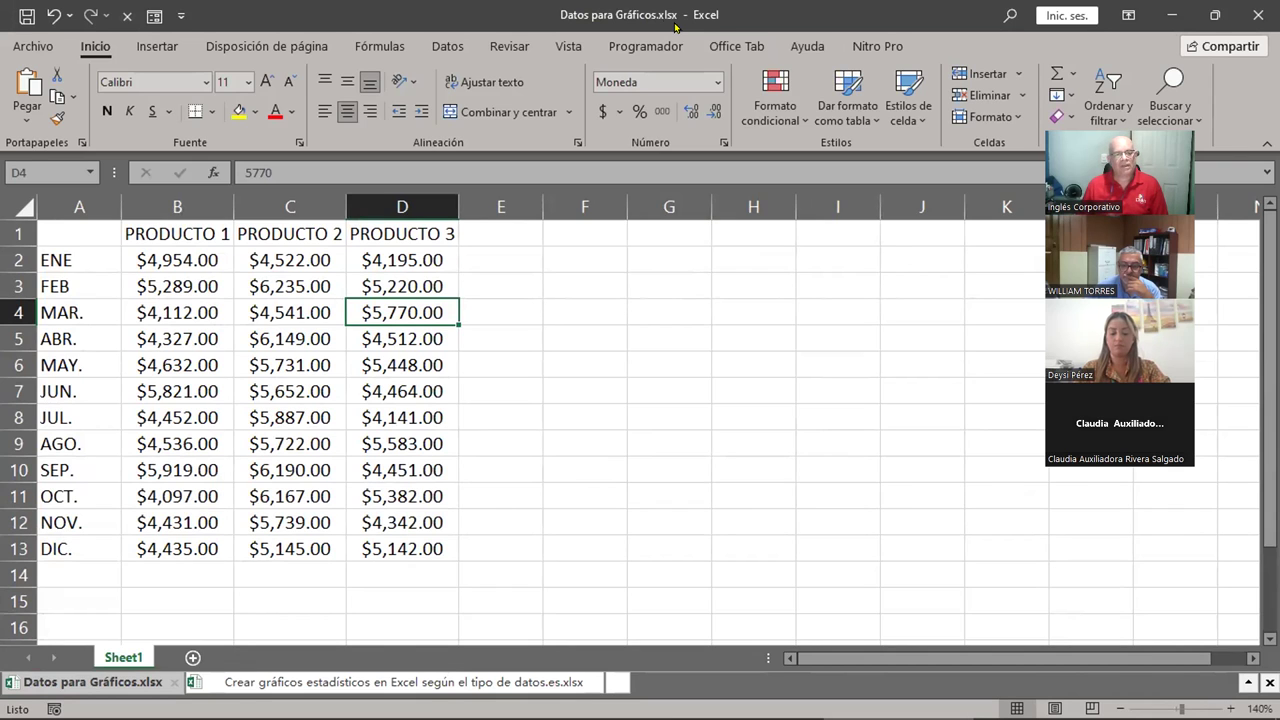
Highlight the full sales table, then the three product columns, then the month names, then deselect
mouse_move(84, 231)
mouse_down()
mouse_move(290, 312)
mouse_move(402, 522)
mouse_move(402, 548)
mouse_up()
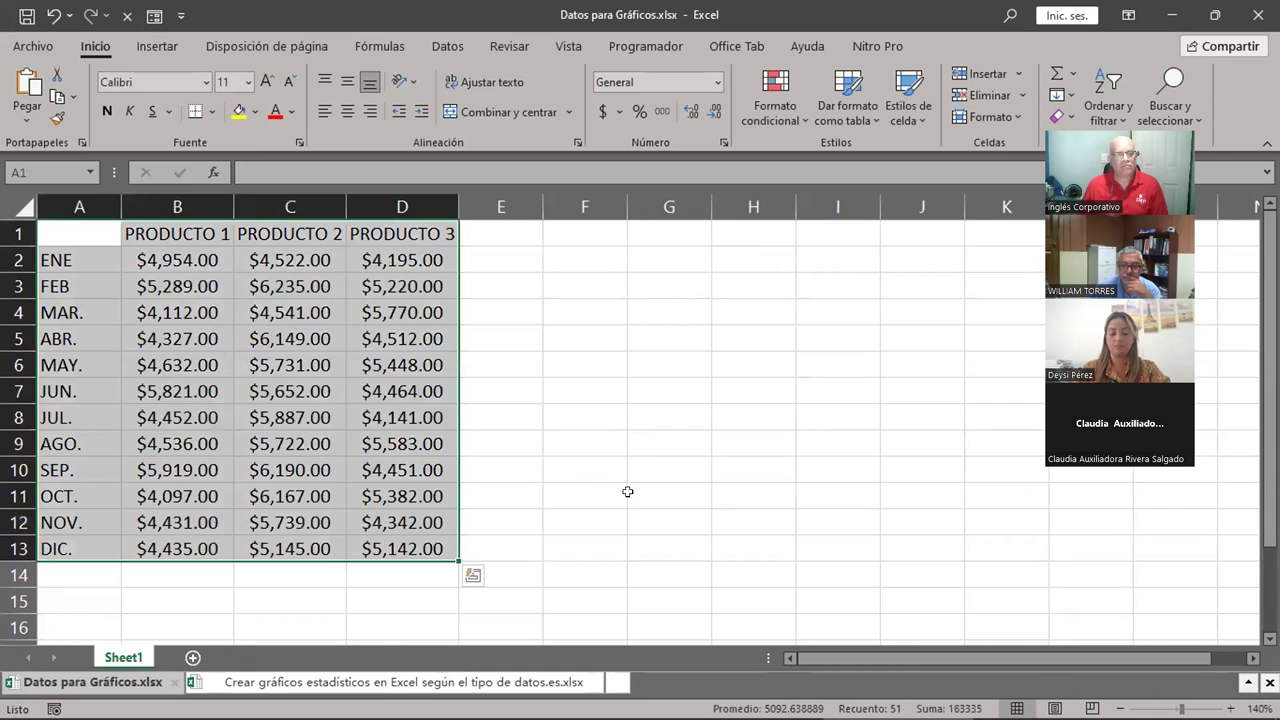
mouse_move(200, 234)
mouse_down()
mouse_move(420, 236)
mouse_move(402, 548)
mouse_up()
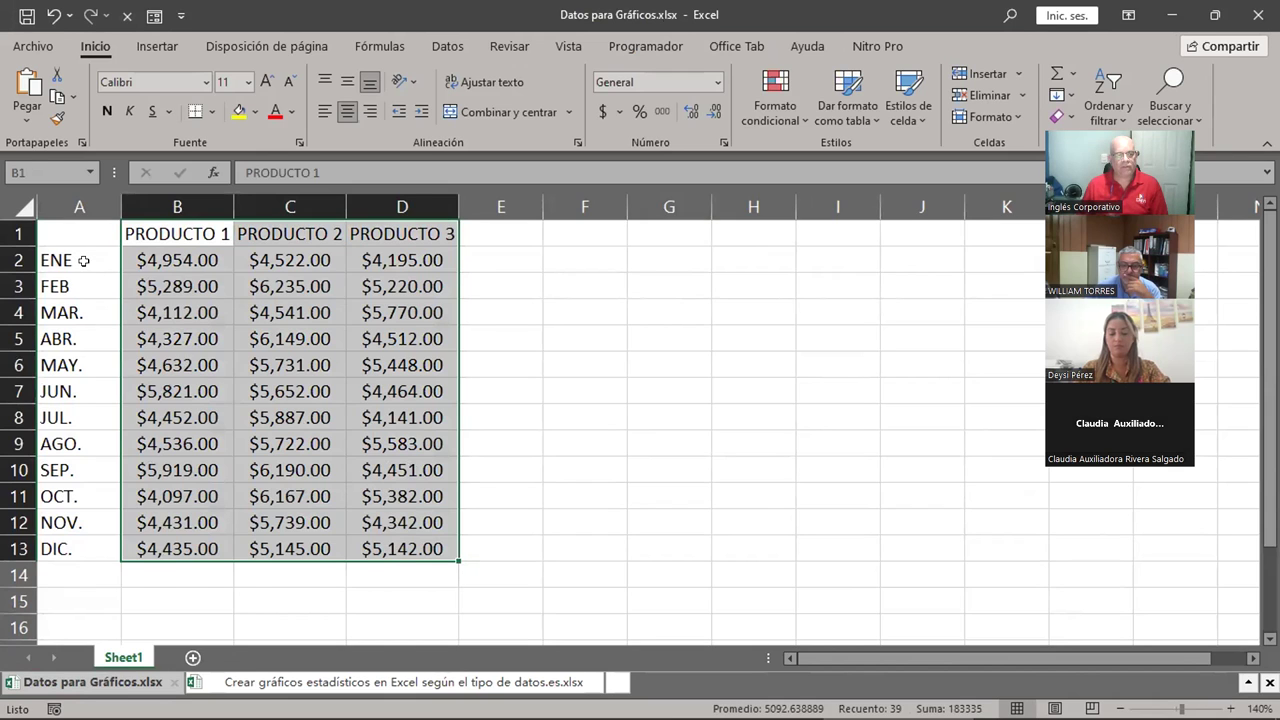
mouse_move(84, 260)
mouse_down()
mouse_move(86, 428)
mouse_move(68, 548)
mouse_up()
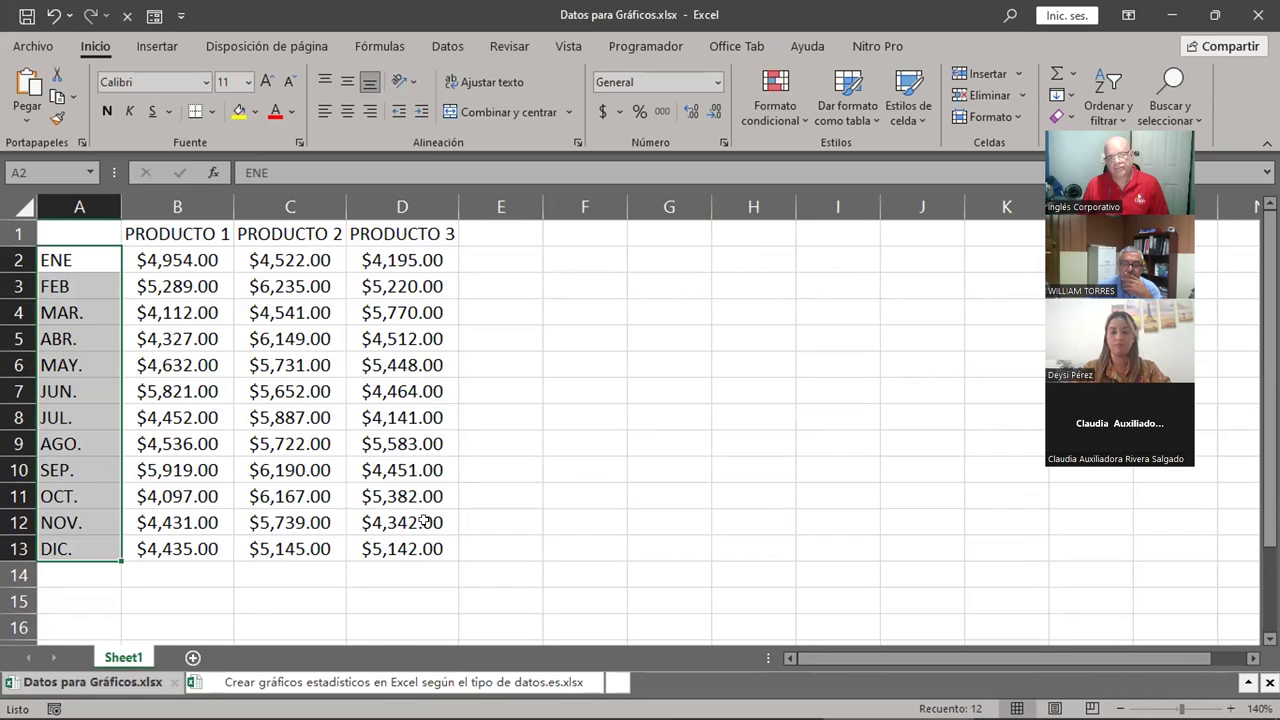
click(311, 313)
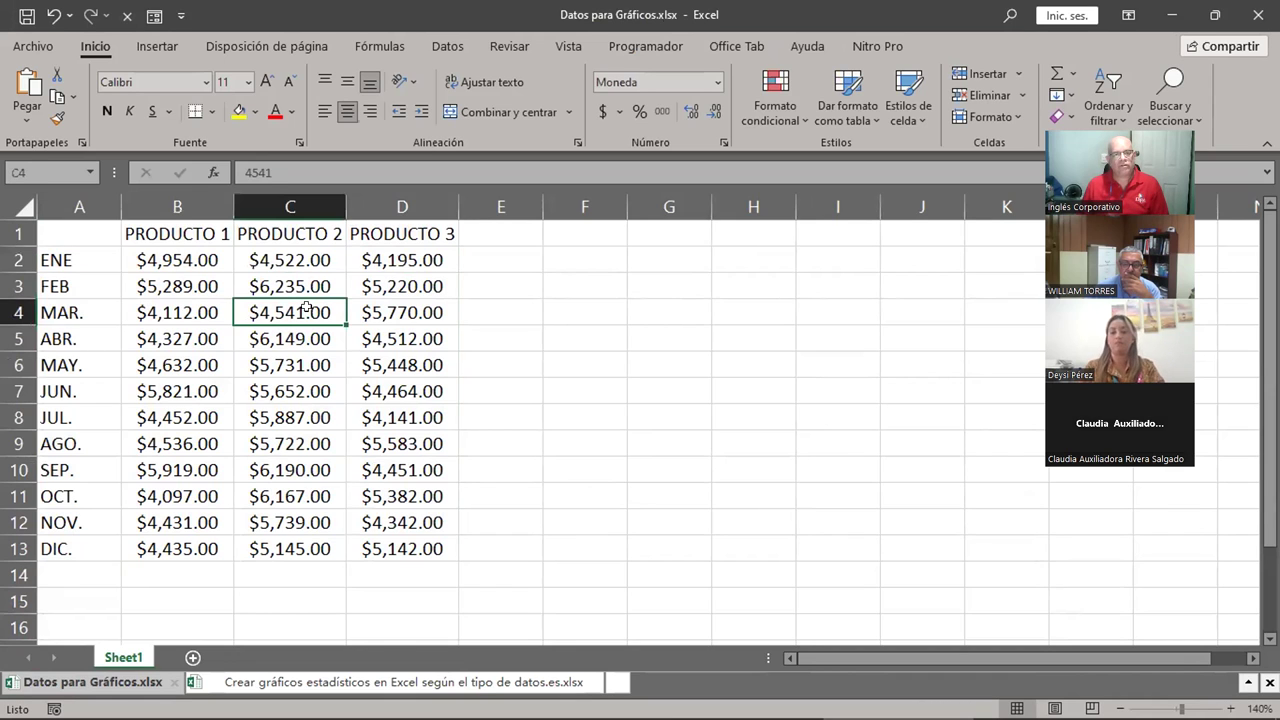
Open Insertar > Gráficos recomendados and move the dialog higher on screen
click(156, 47)
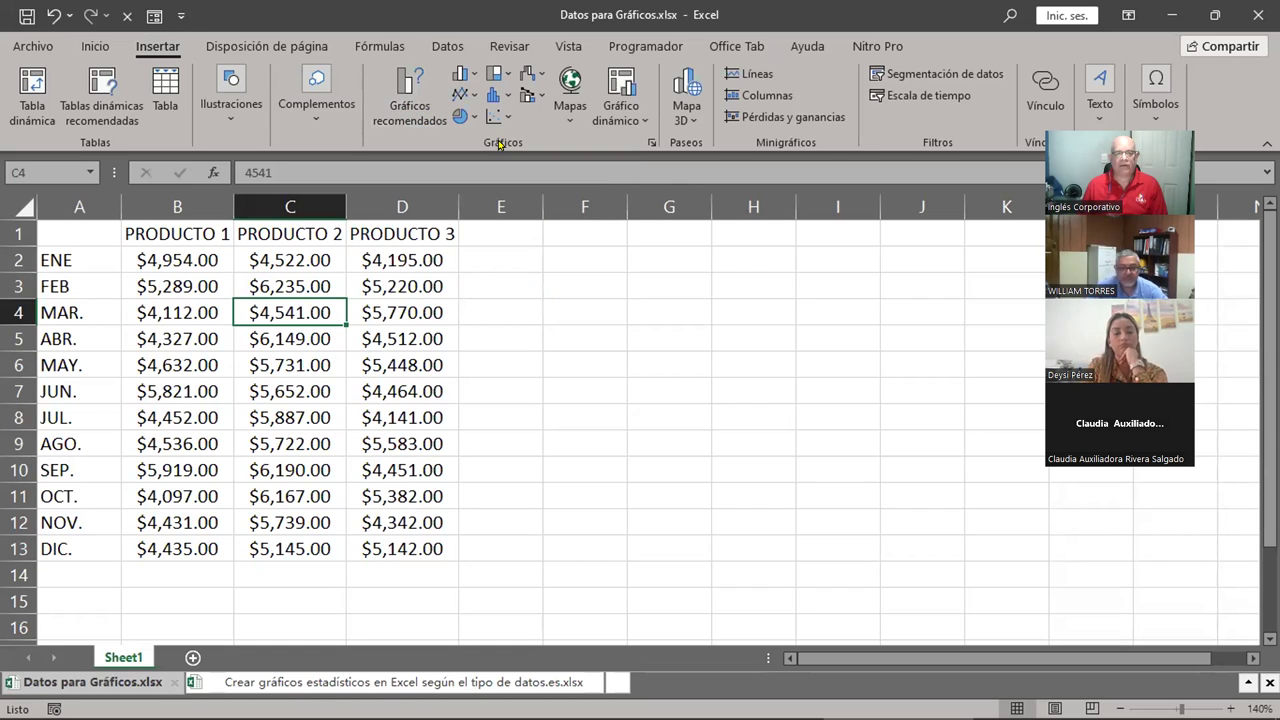
click(413, 90)
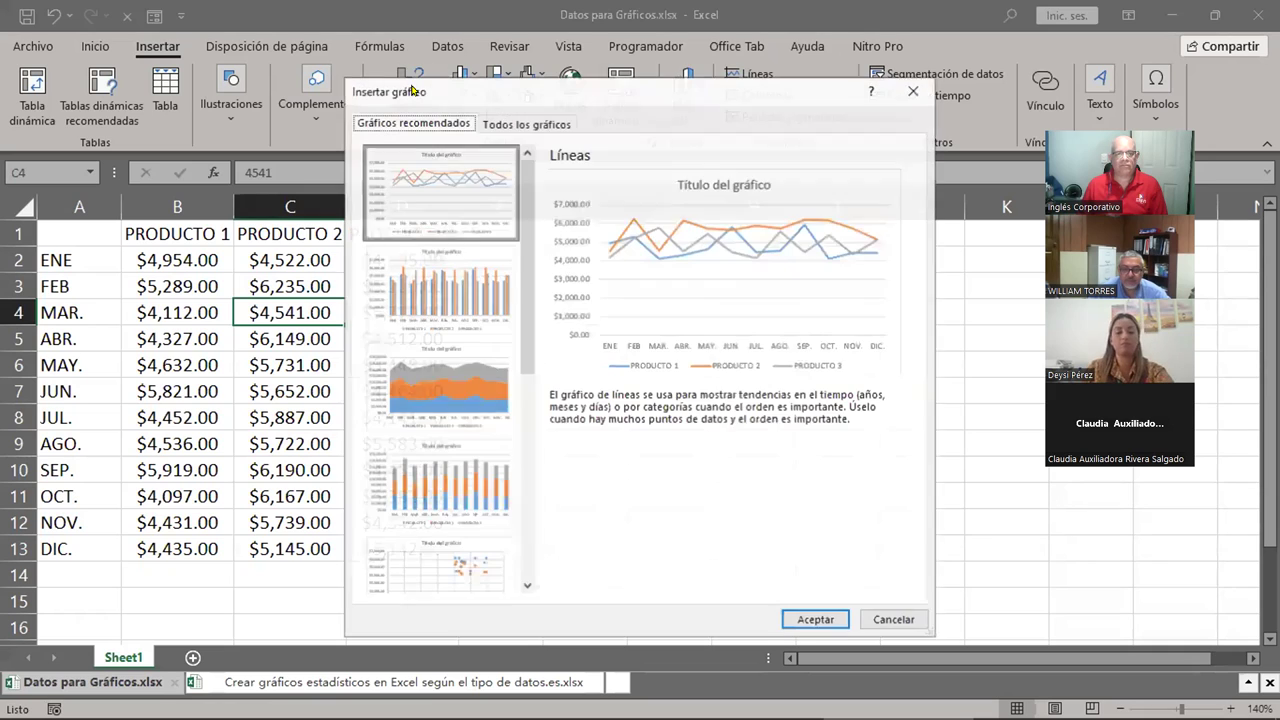
drag(490, 90, 488, 40)
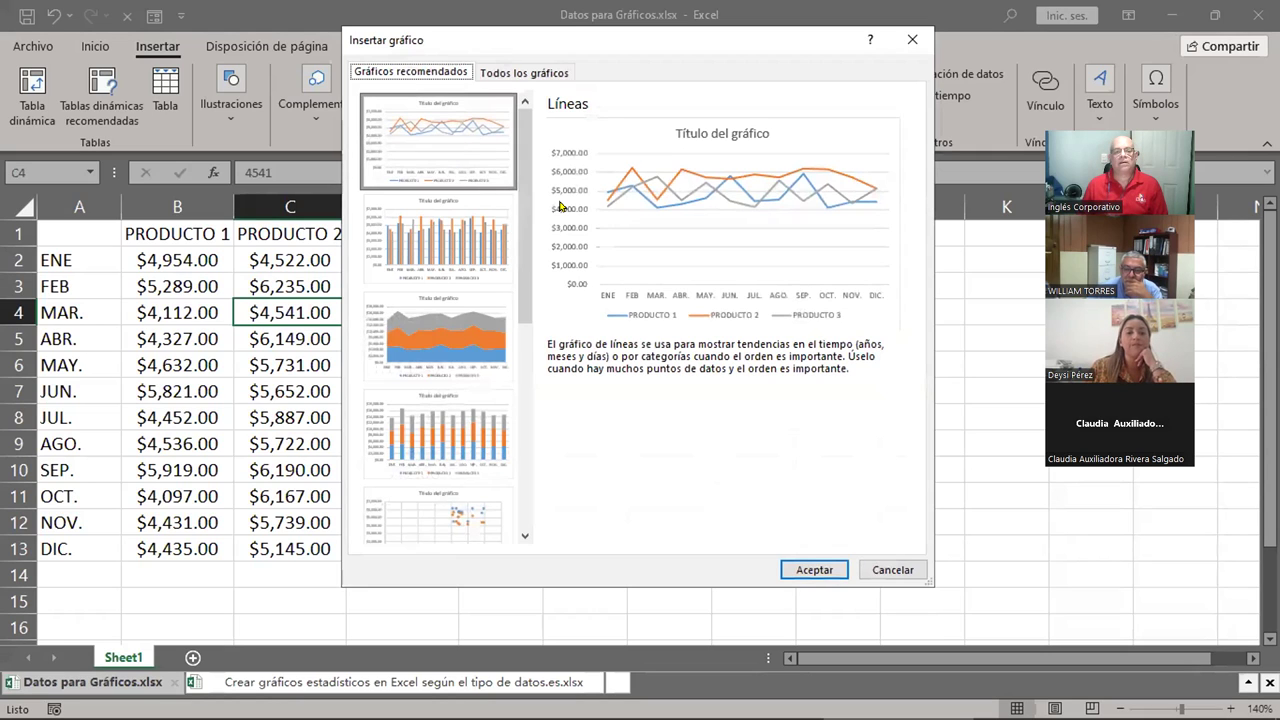
Preview the clustered column, stacked area and stacked column suggestions, then pick Columnas agrupadas
click(428, 232)
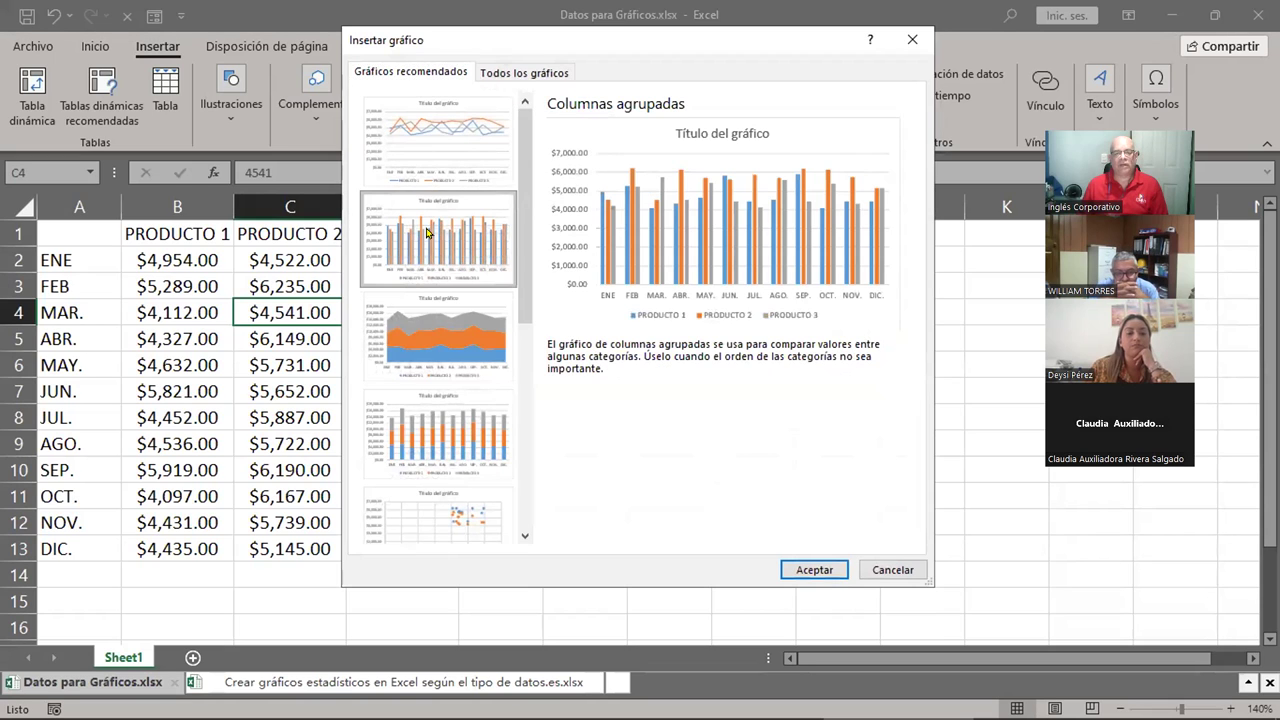
click(438, 343)
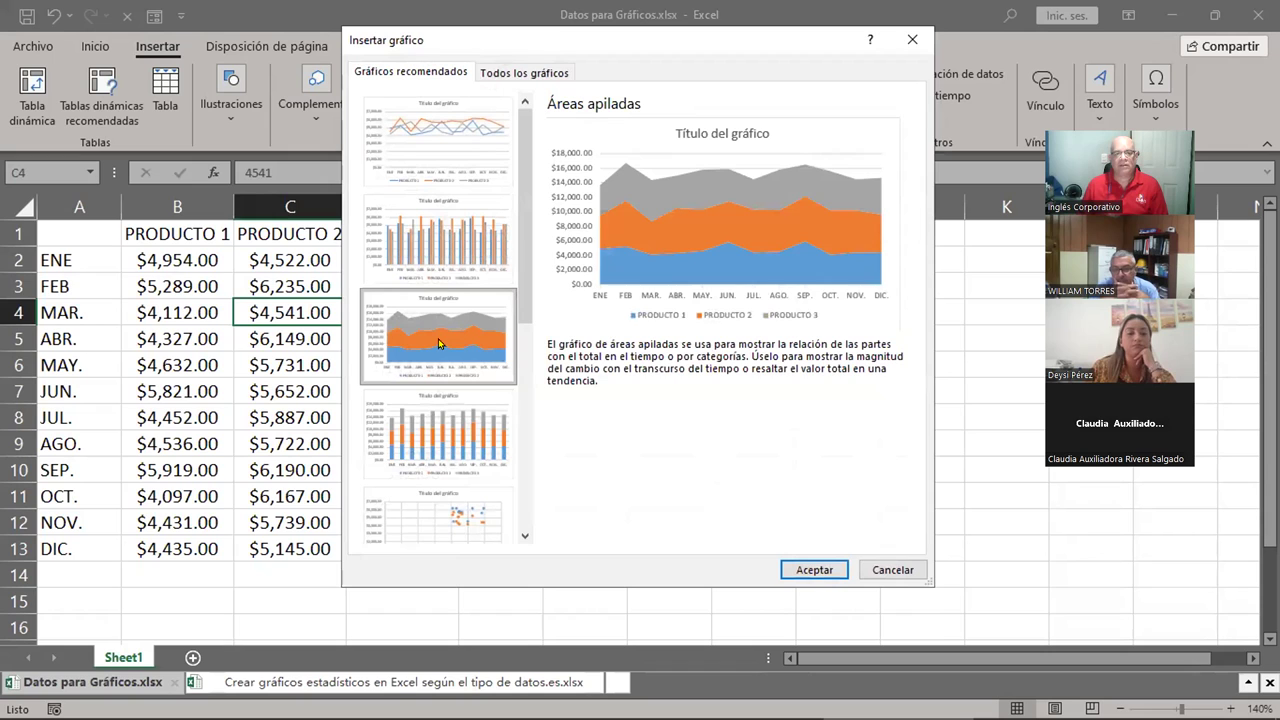
click(424, 428)
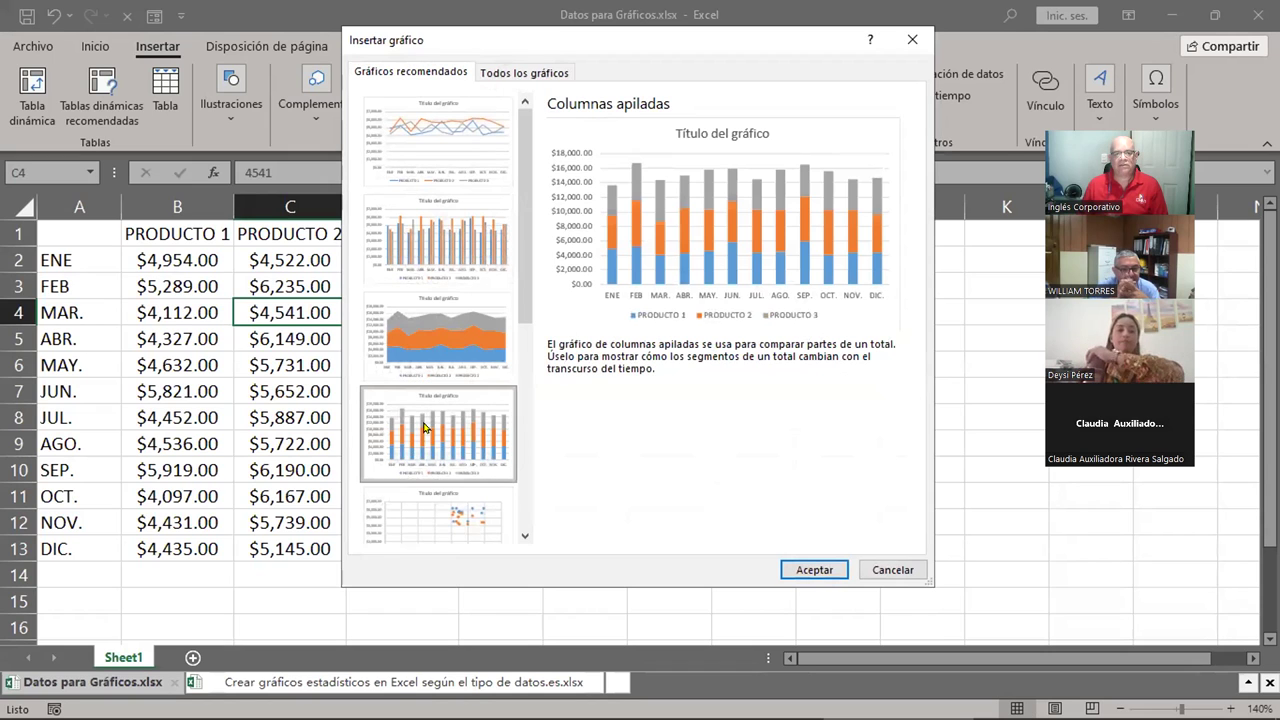
scroll(441, 475, down, 3)
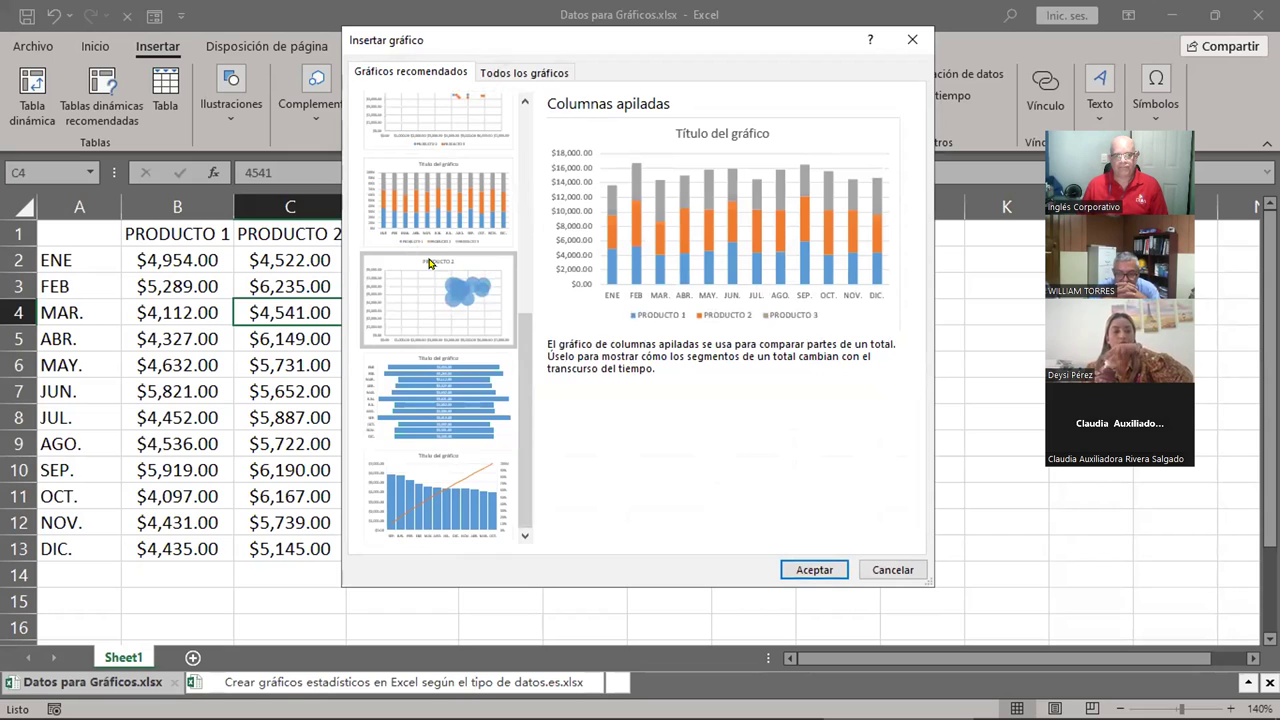
scroll(429, 263, up, 3)
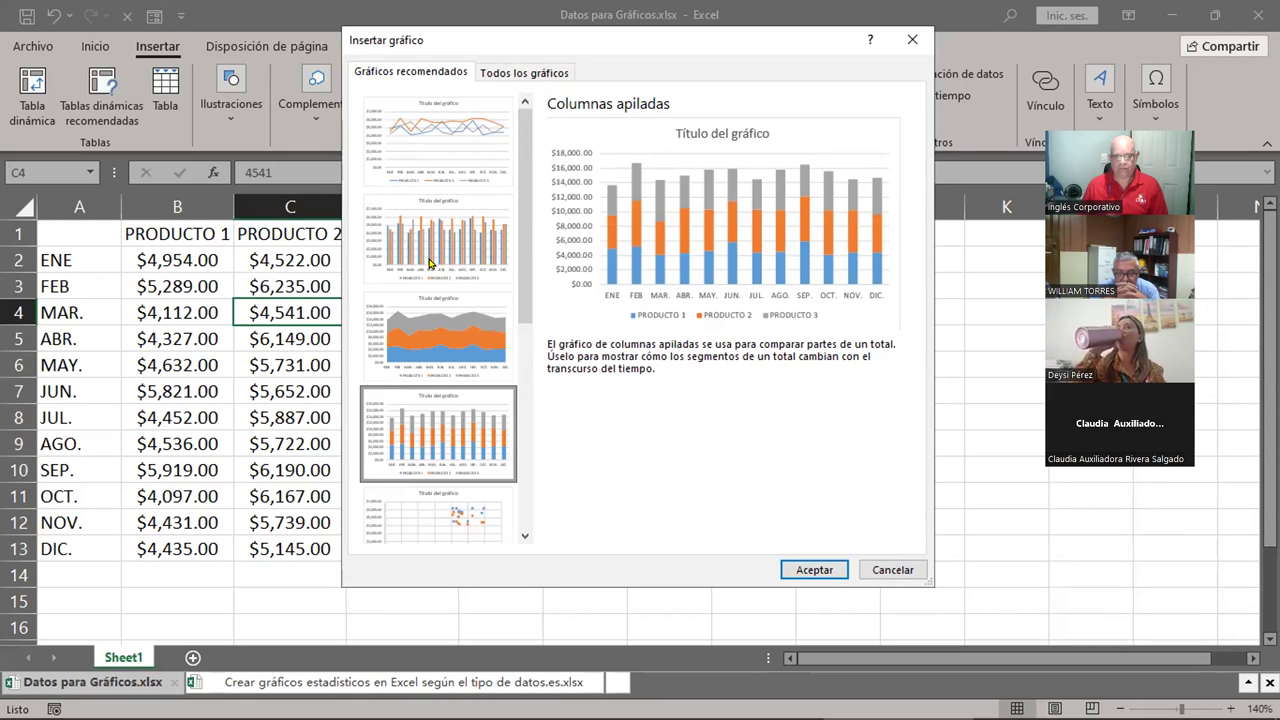
click(429, 263)
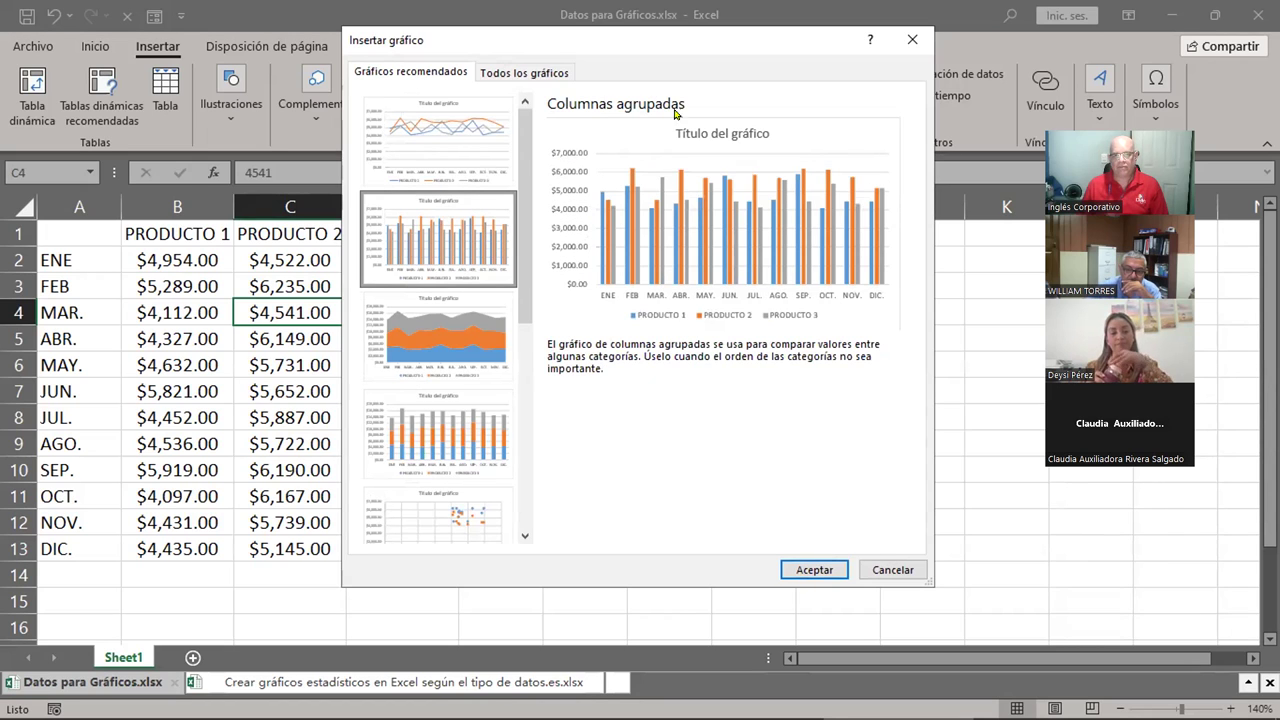
Insert the clustered column chart to the right of the sales table and title it 'Ventas 2023'
click(812, 569)
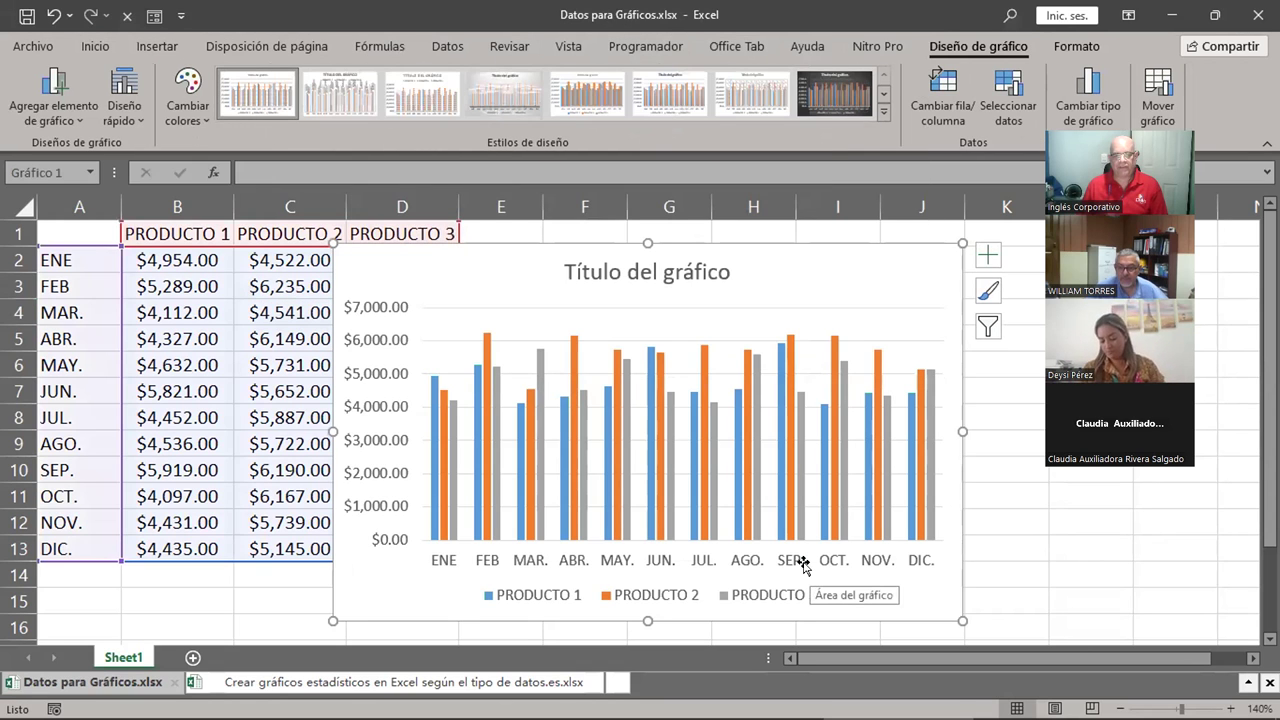
drag(485, 270, 620, 260)
click(820, 266)
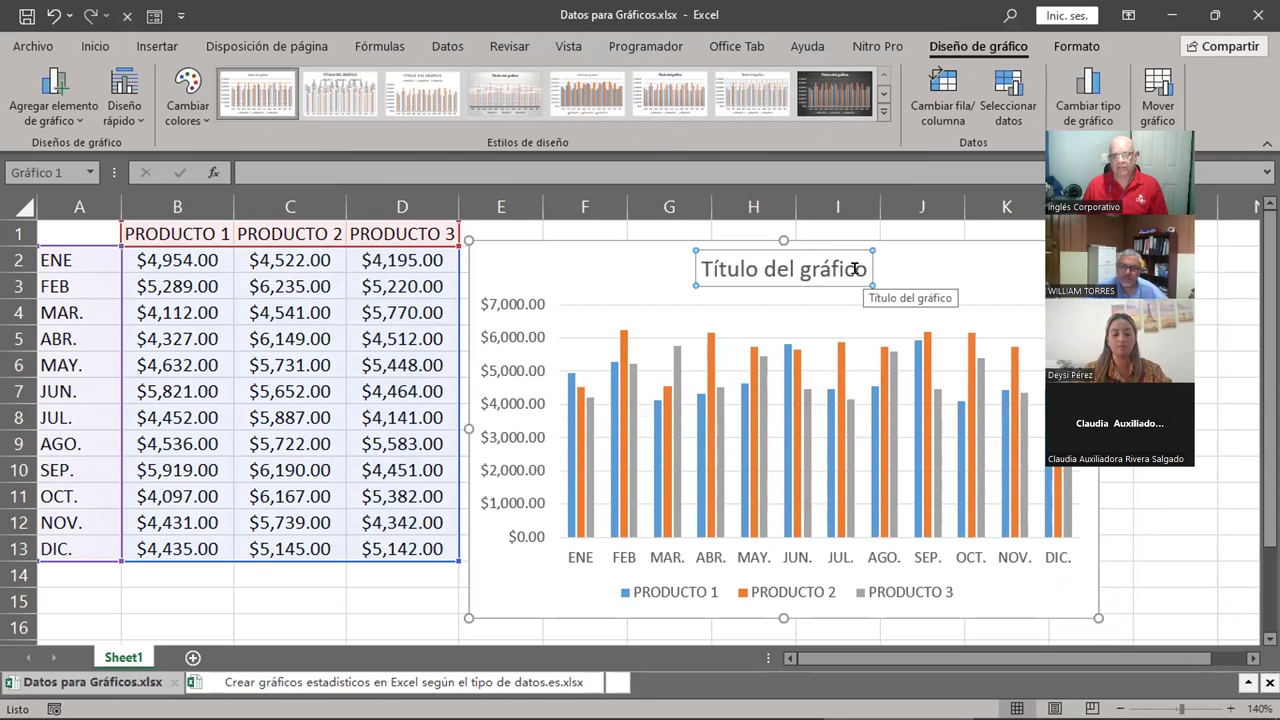
click(855, 268)
drag(855, 268, 698, 268)
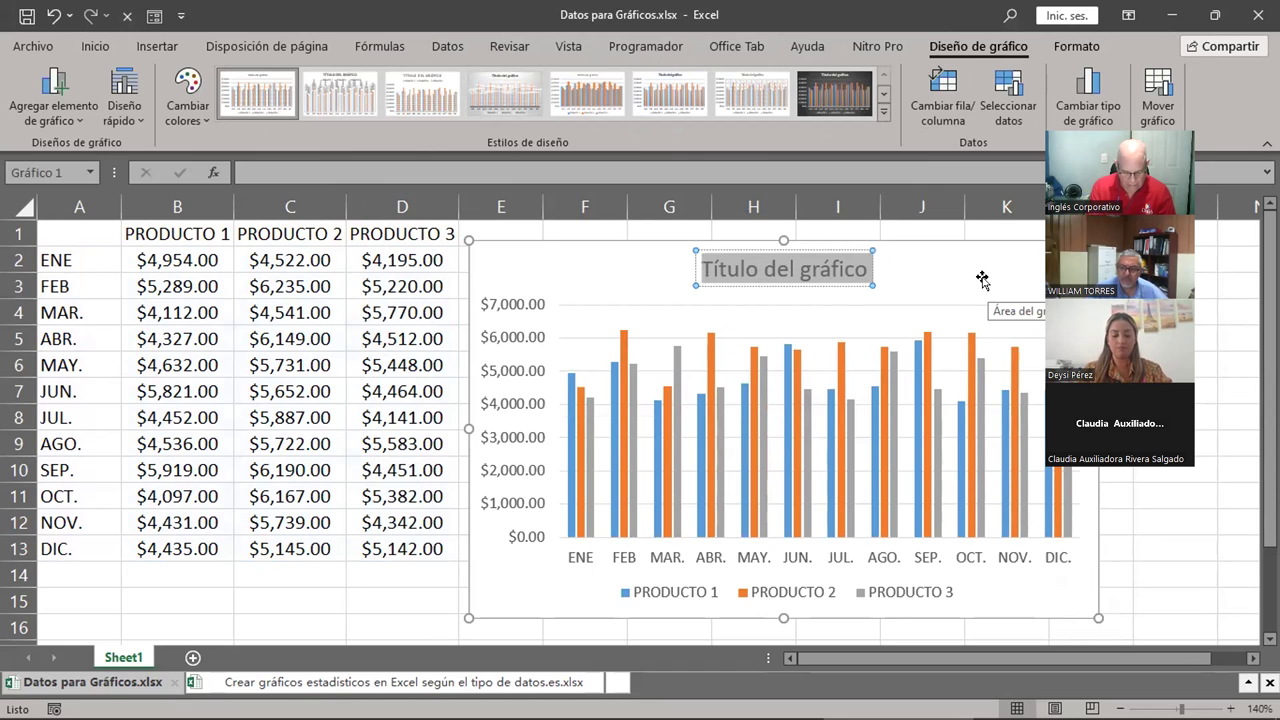
text(Ventas)
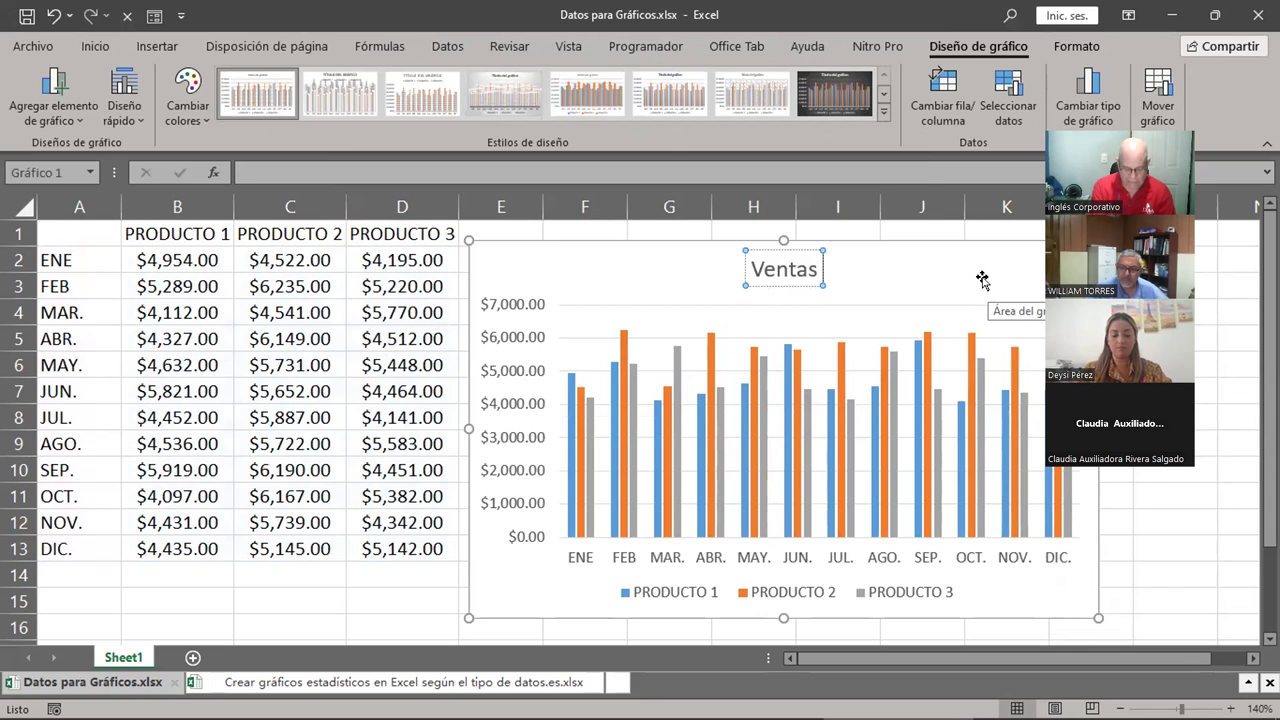
text( 2023)
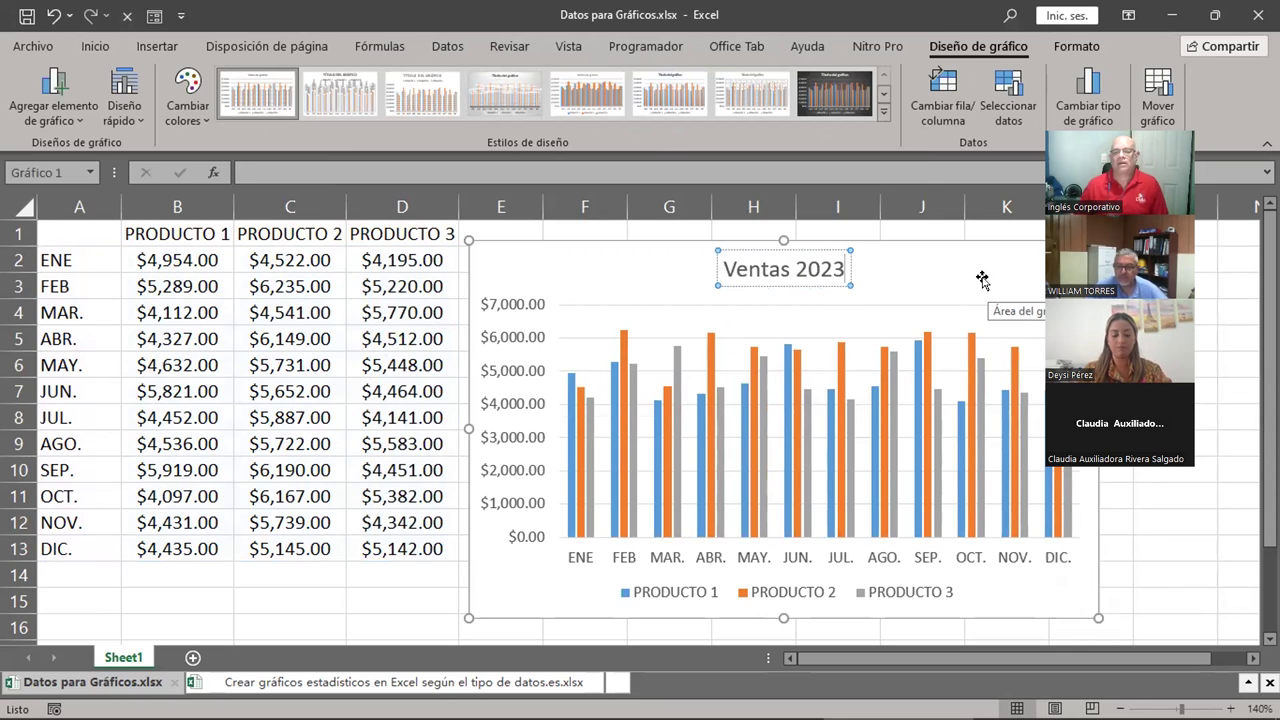
click(610, 265)
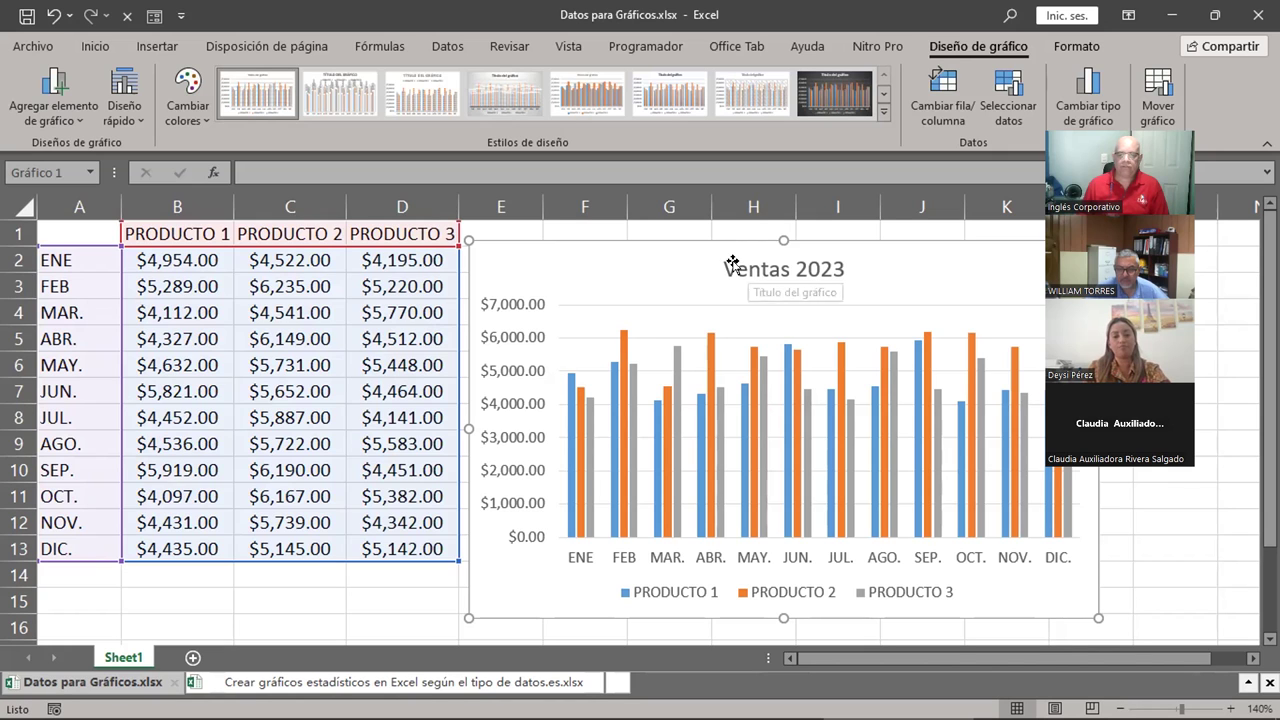
scroll(954, 628, right, 1)
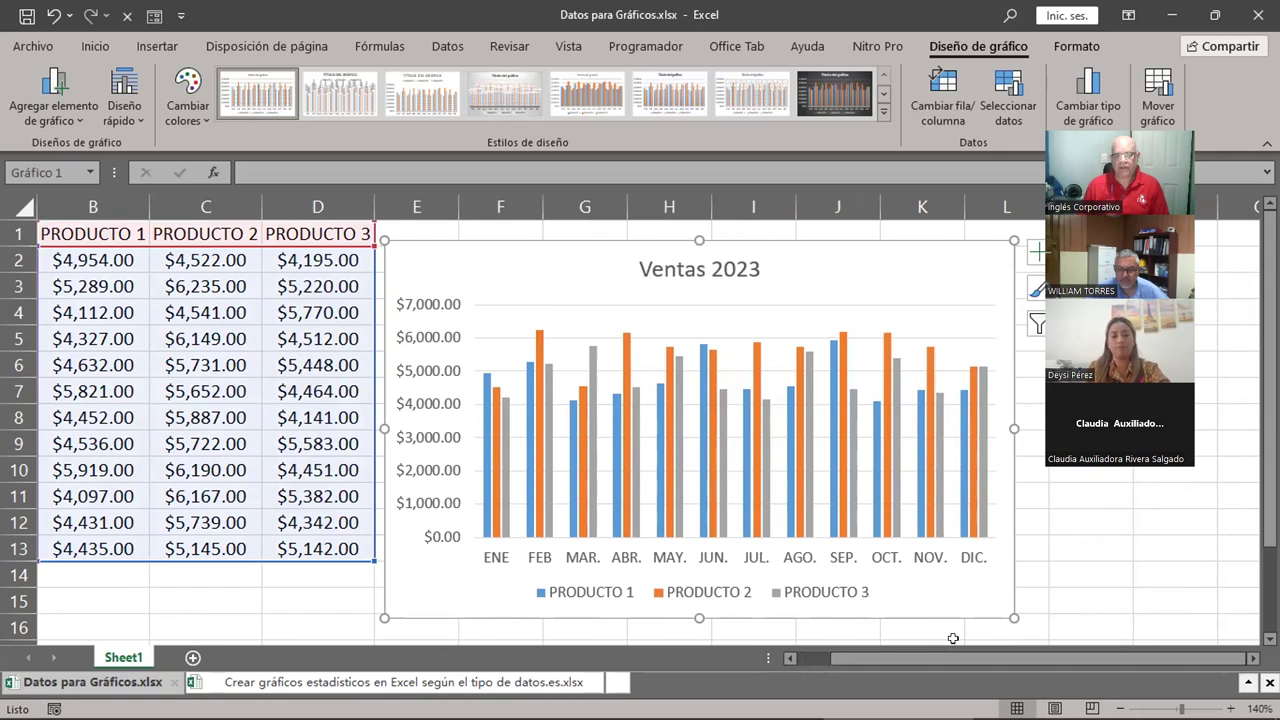
mouse_move(540, 410)
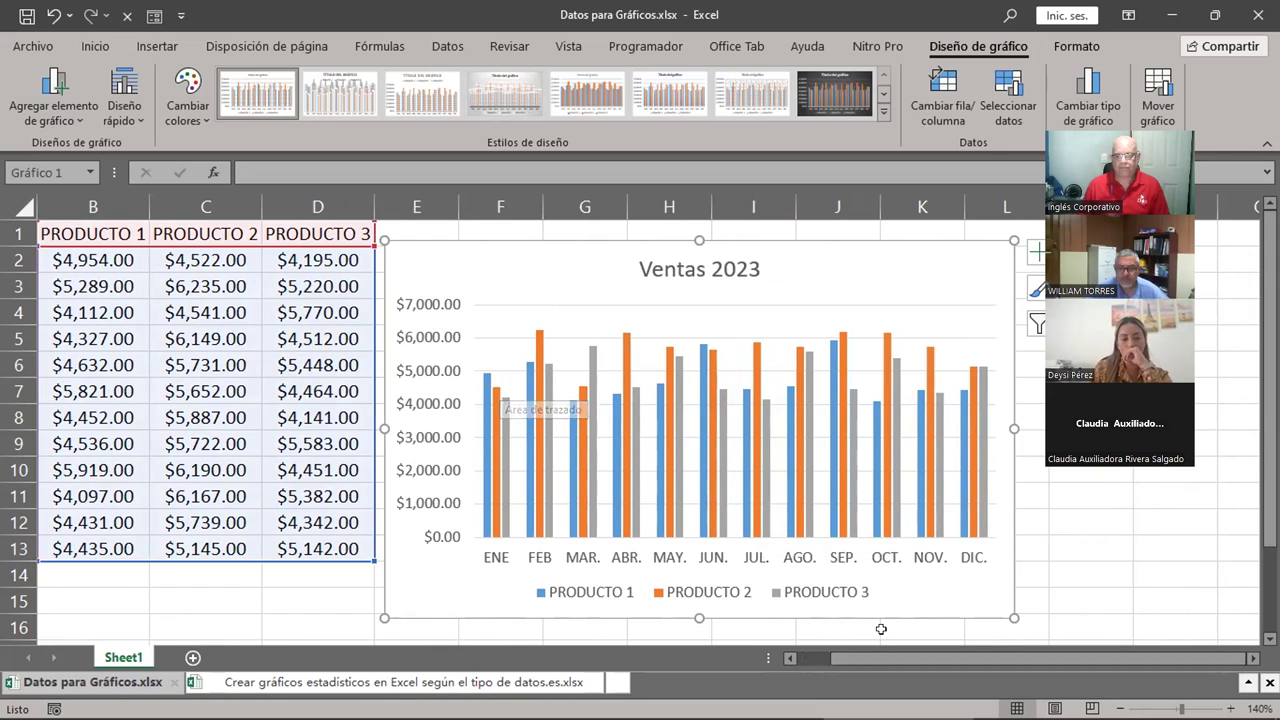
drag(881, 658, 855, 658)
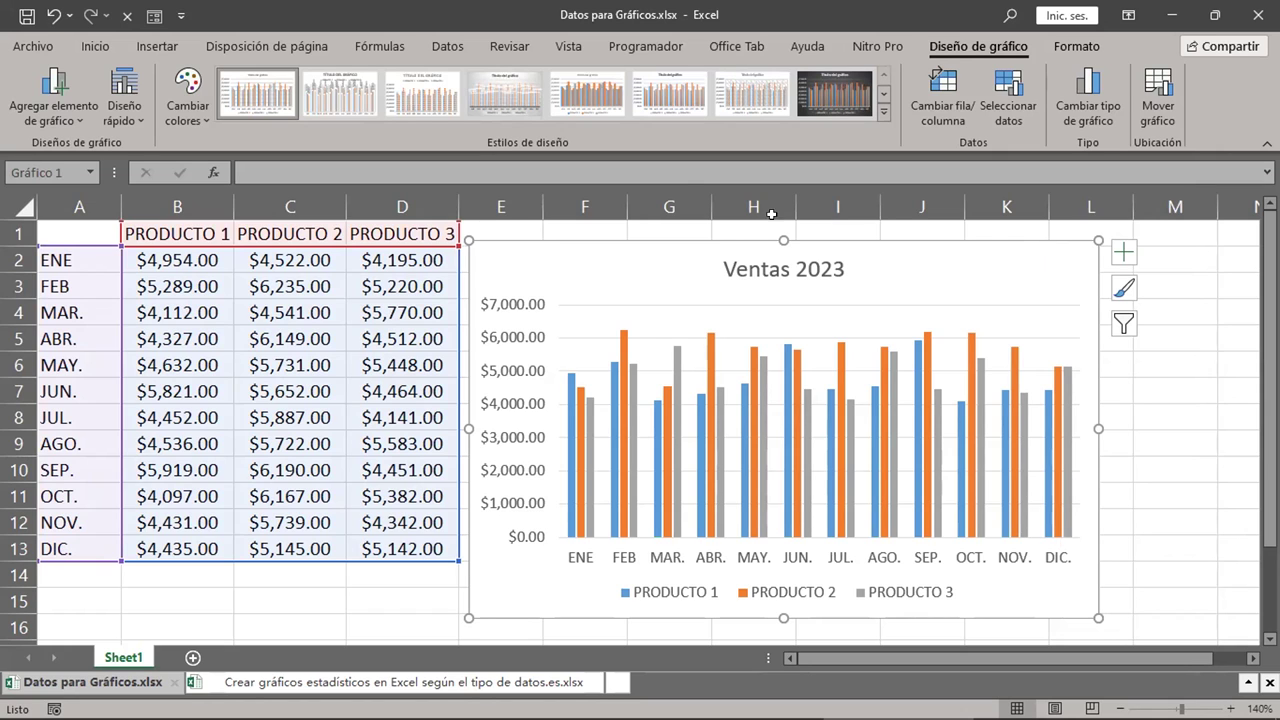
Open Cambiar tipo de gráfico for the chart and show the full chart type list
click(153, 47)
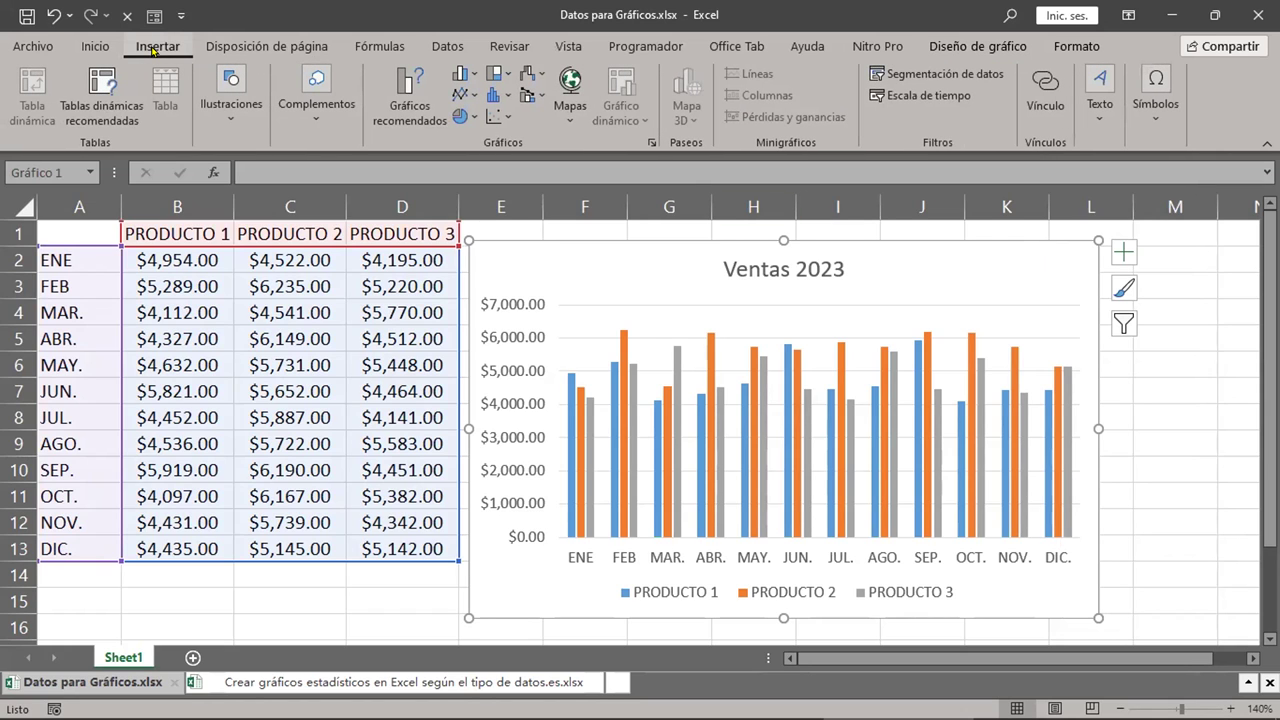
click(424, 115)
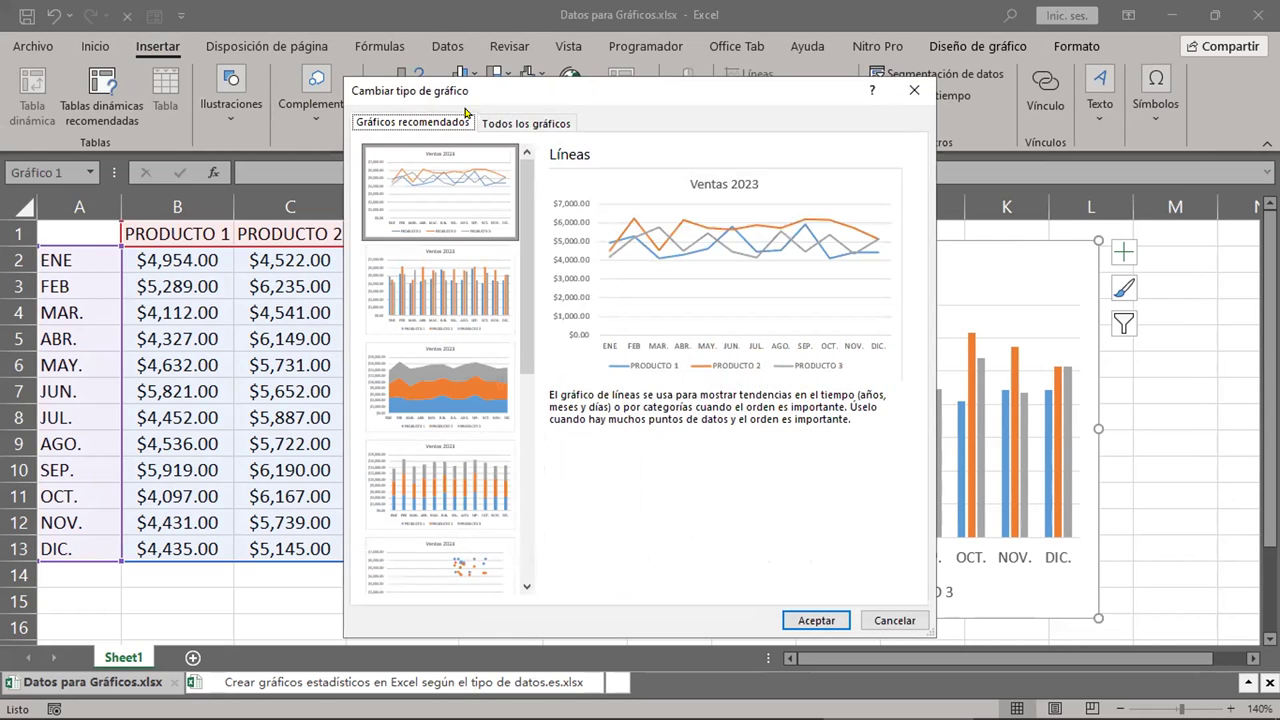
click(534, 125)
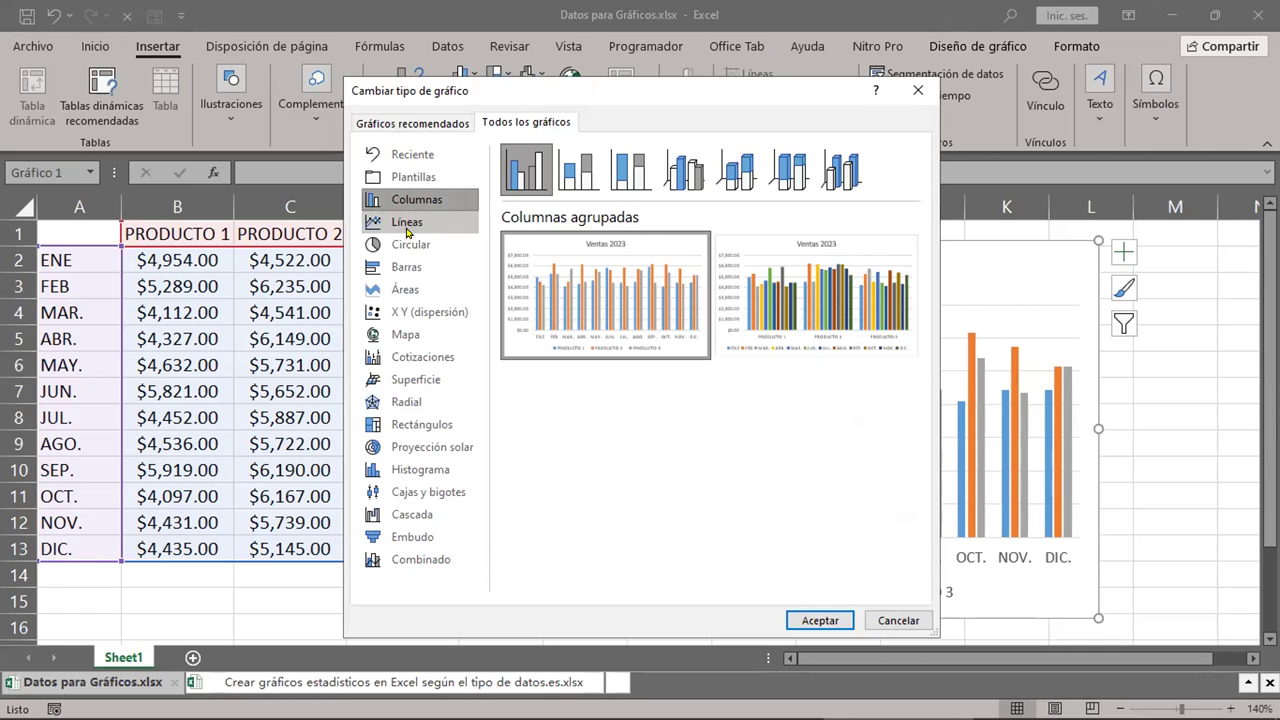
click(408, 123)
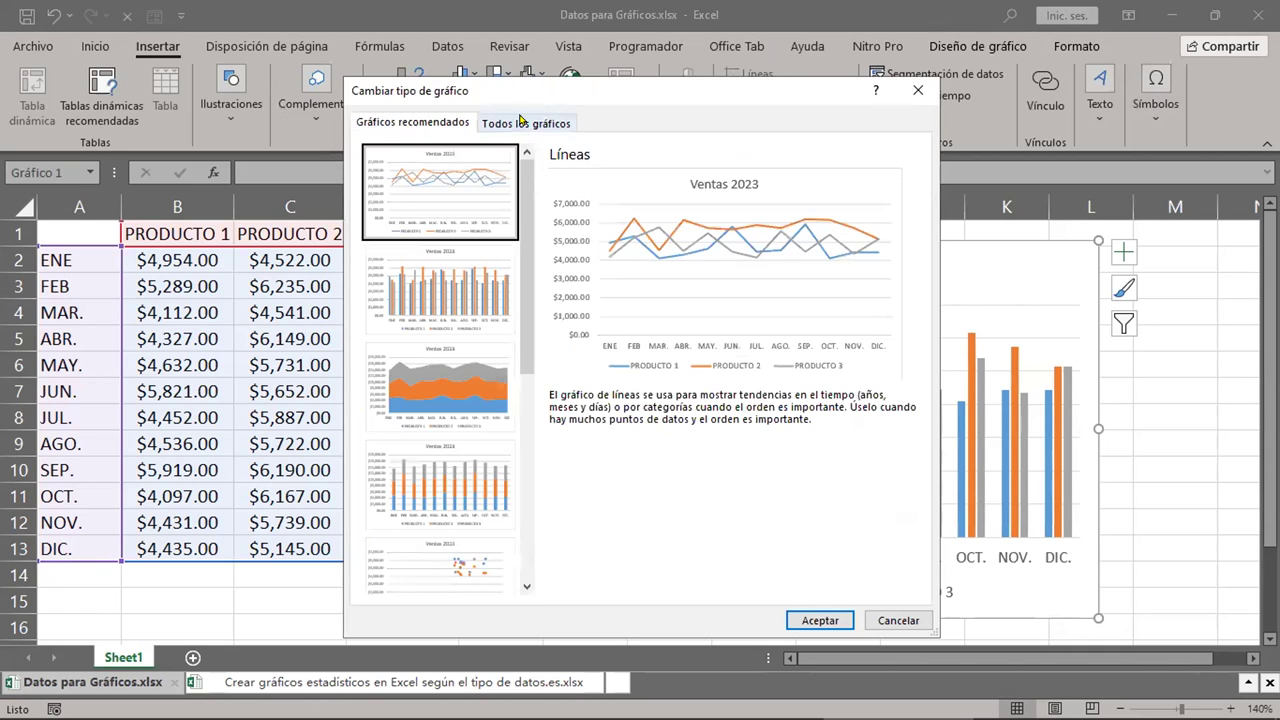
click(519, 120)
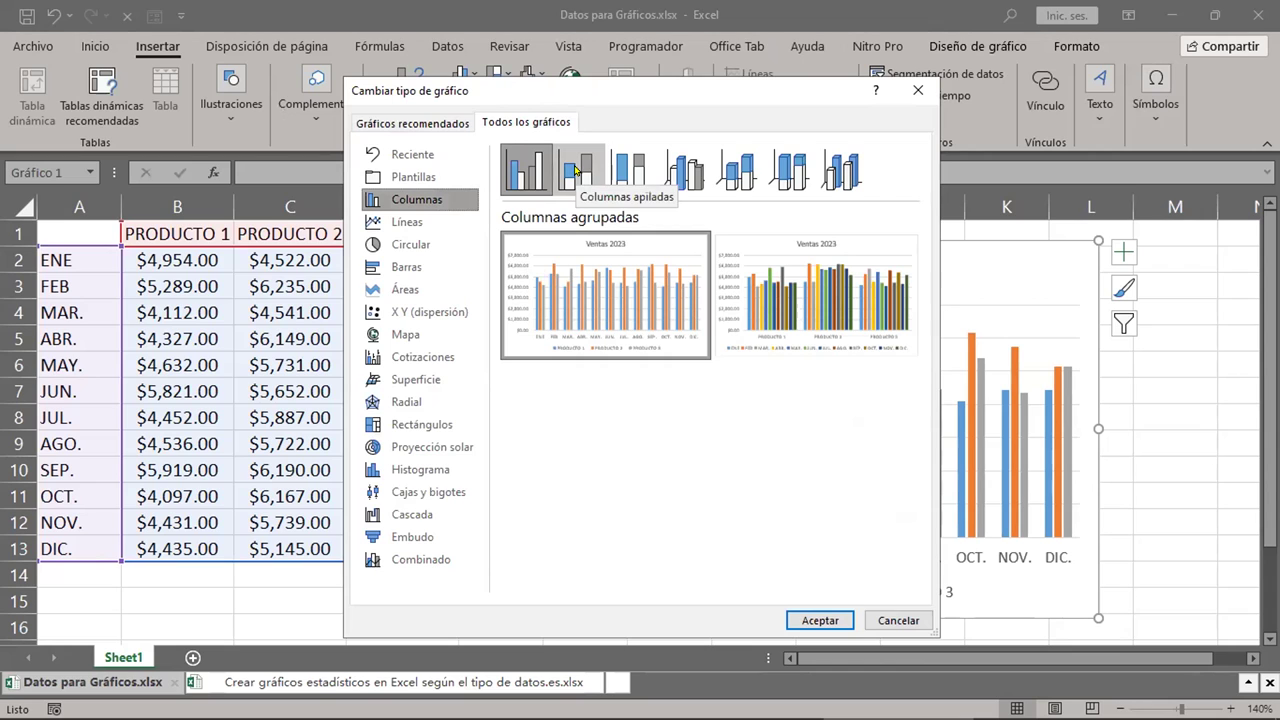
Preview the stacked, 3D clustered, 3D column and 3D 100% stacked column variants
click(576, 171)
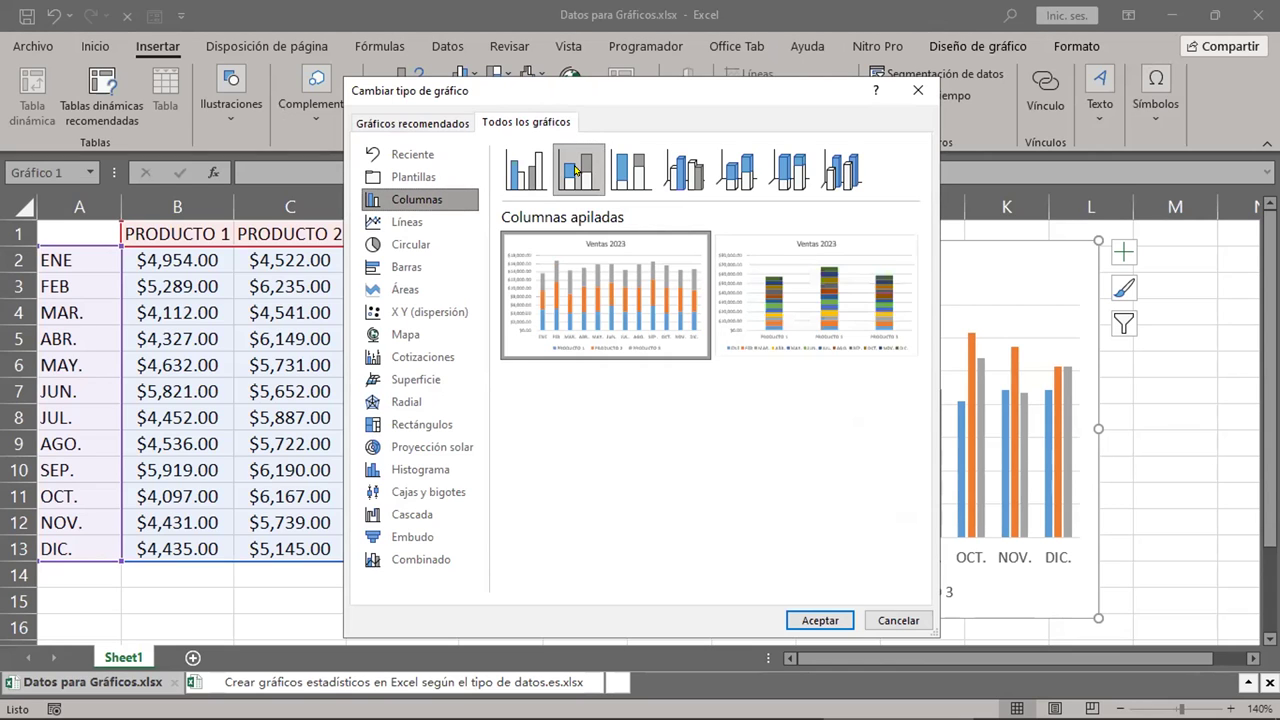
click(629, 170)
click(684, 170)
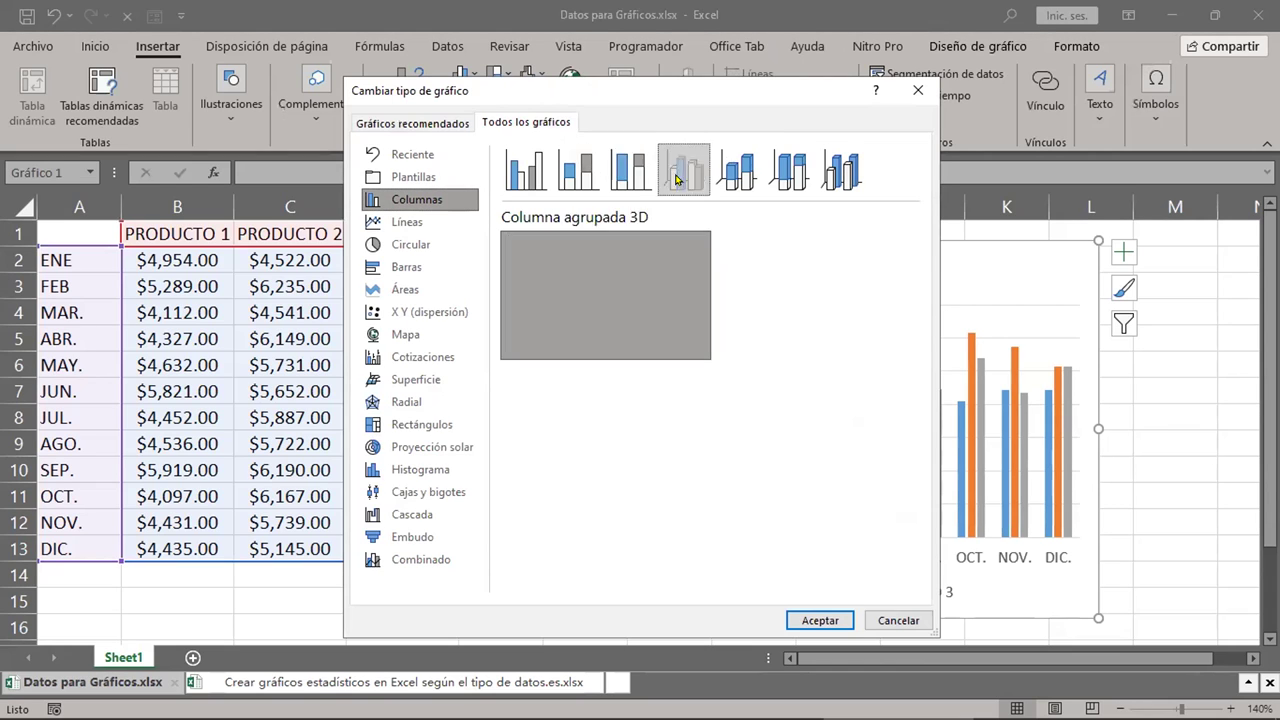
click(736, 171)
click(789, 171)
click(838, 171)
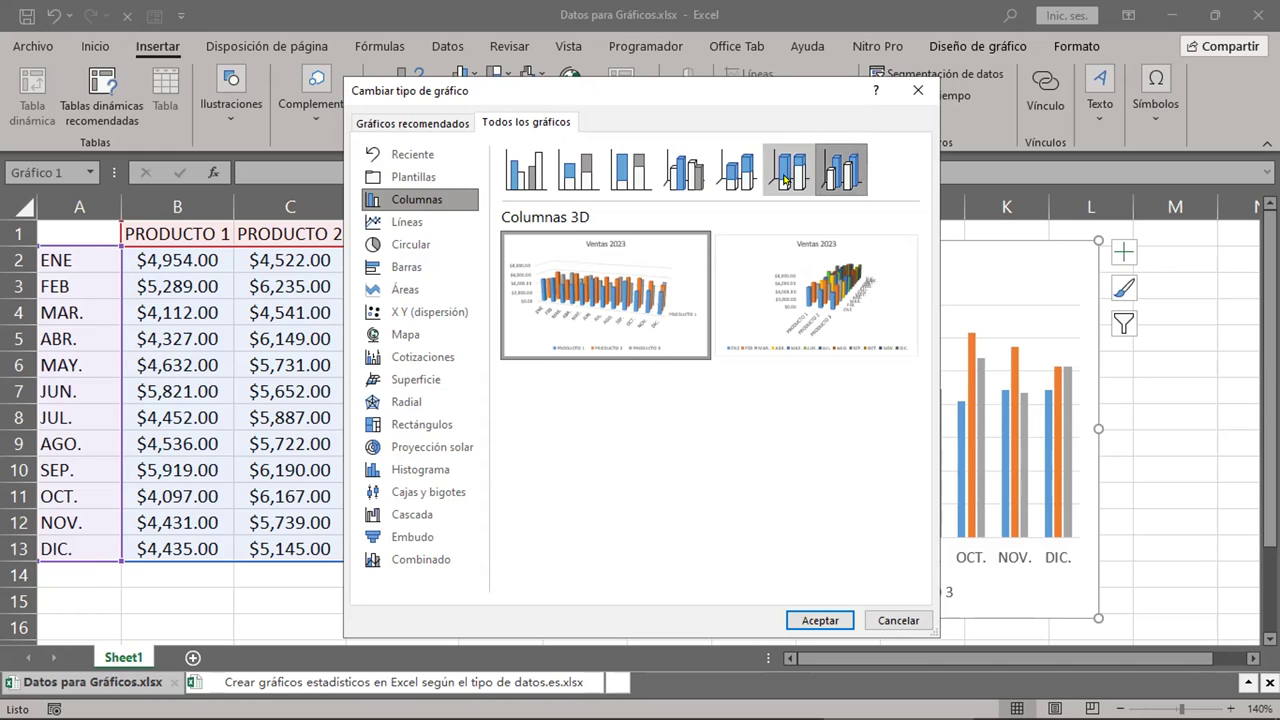
click(786, 180)
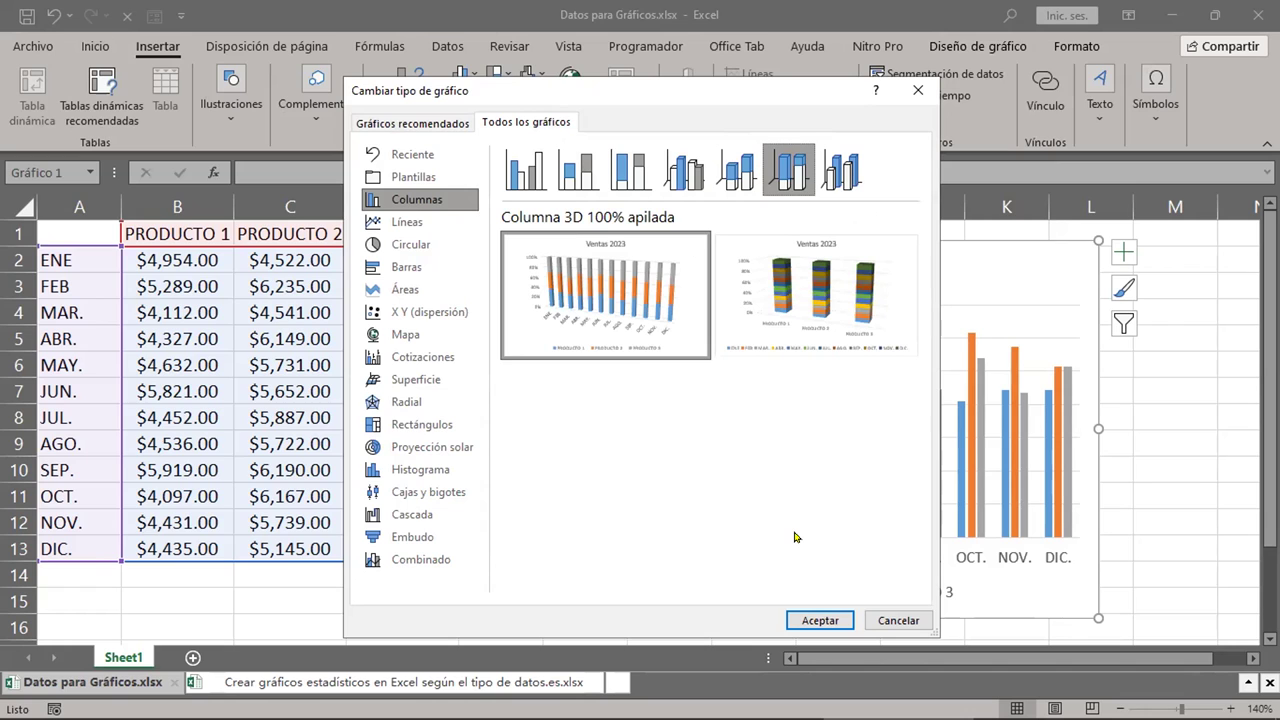
Preview the line chart variants, ending on 3D line
click(410, 227)
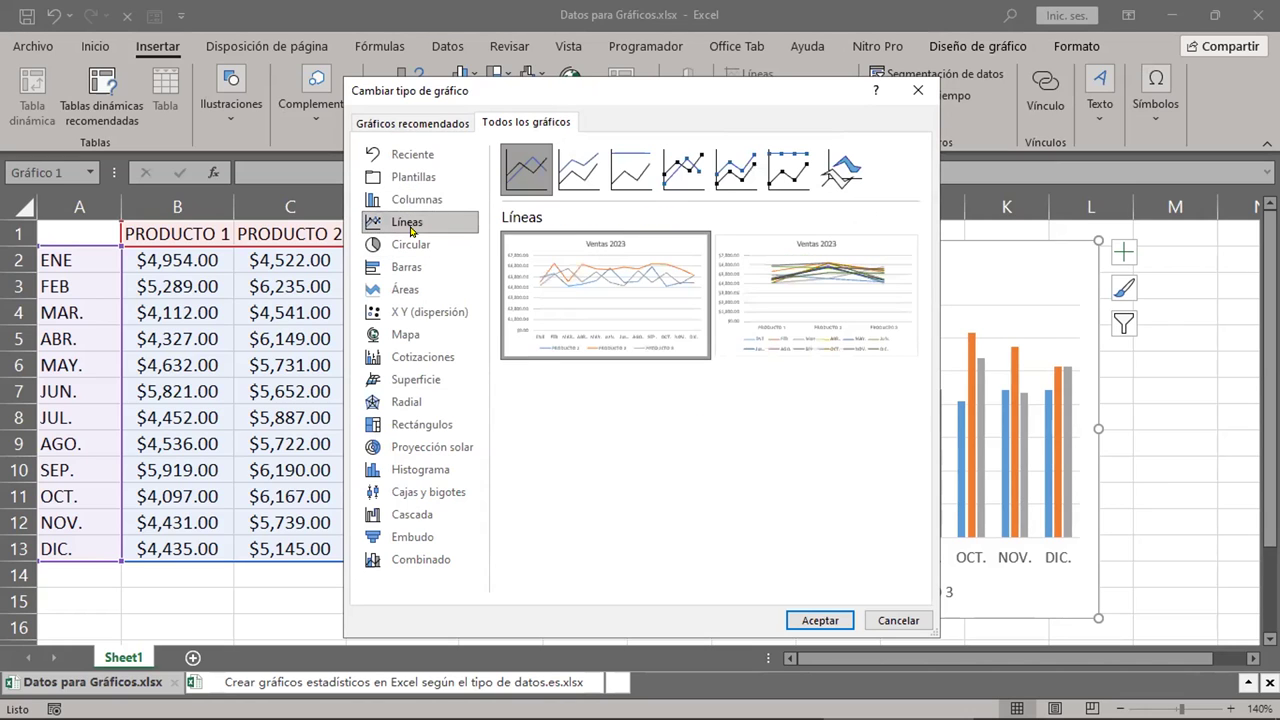
click(578, 170)
click(631, 170)
click(696, 162)
click(738, 166)
click(790, 166)
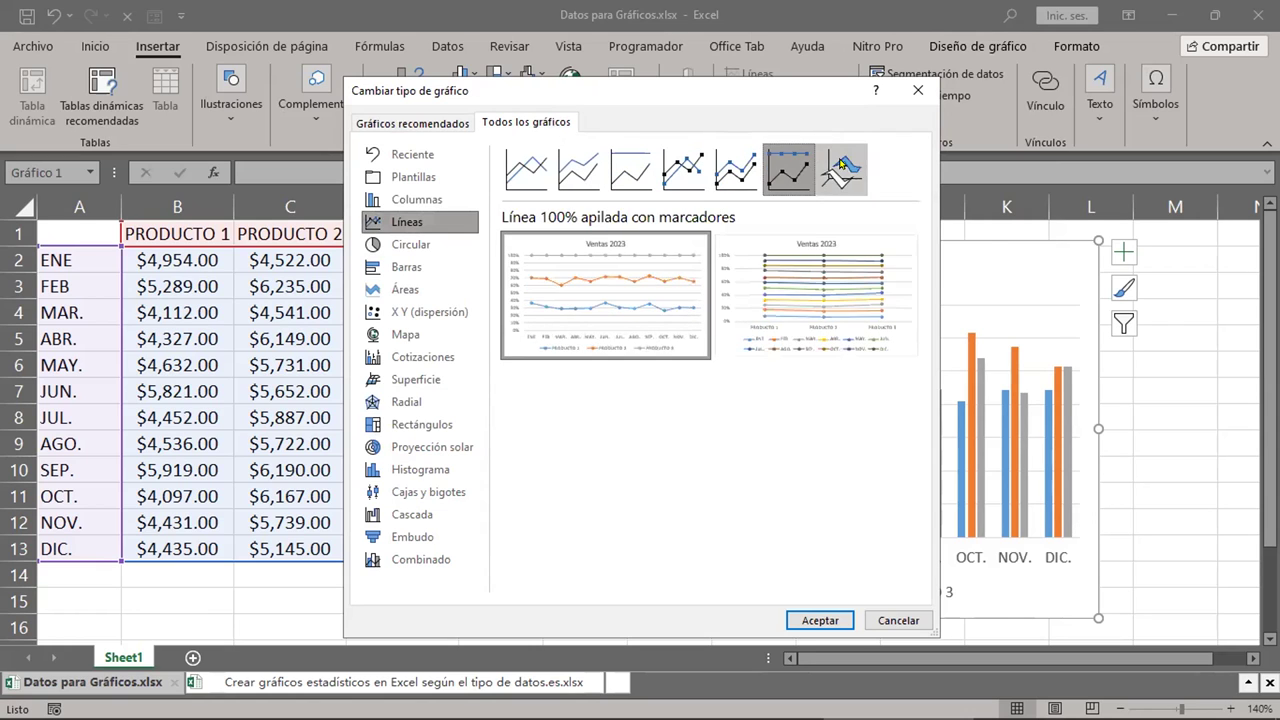
click(846, 166)
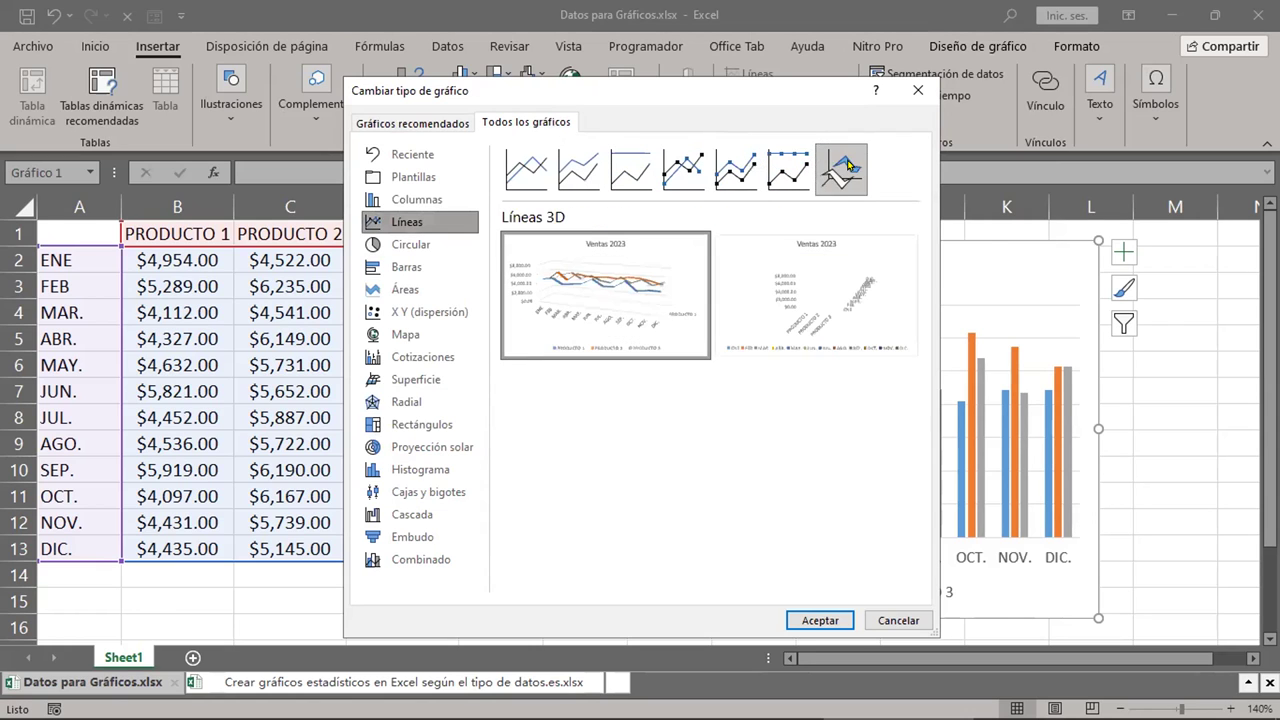
Preview the pie variants: pie-of-pie, bar-of-pie and doughnut
click(416, 249)
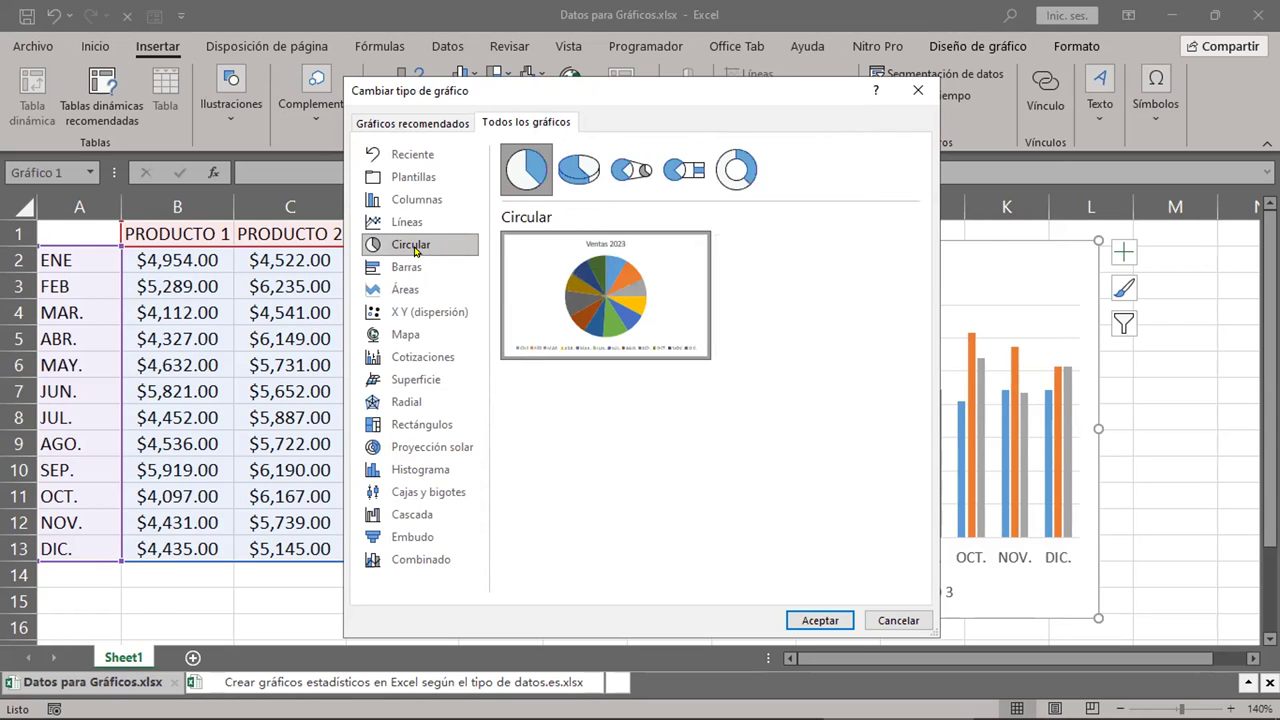
click(578, 168)
click(631, 168)
click(680, 166)
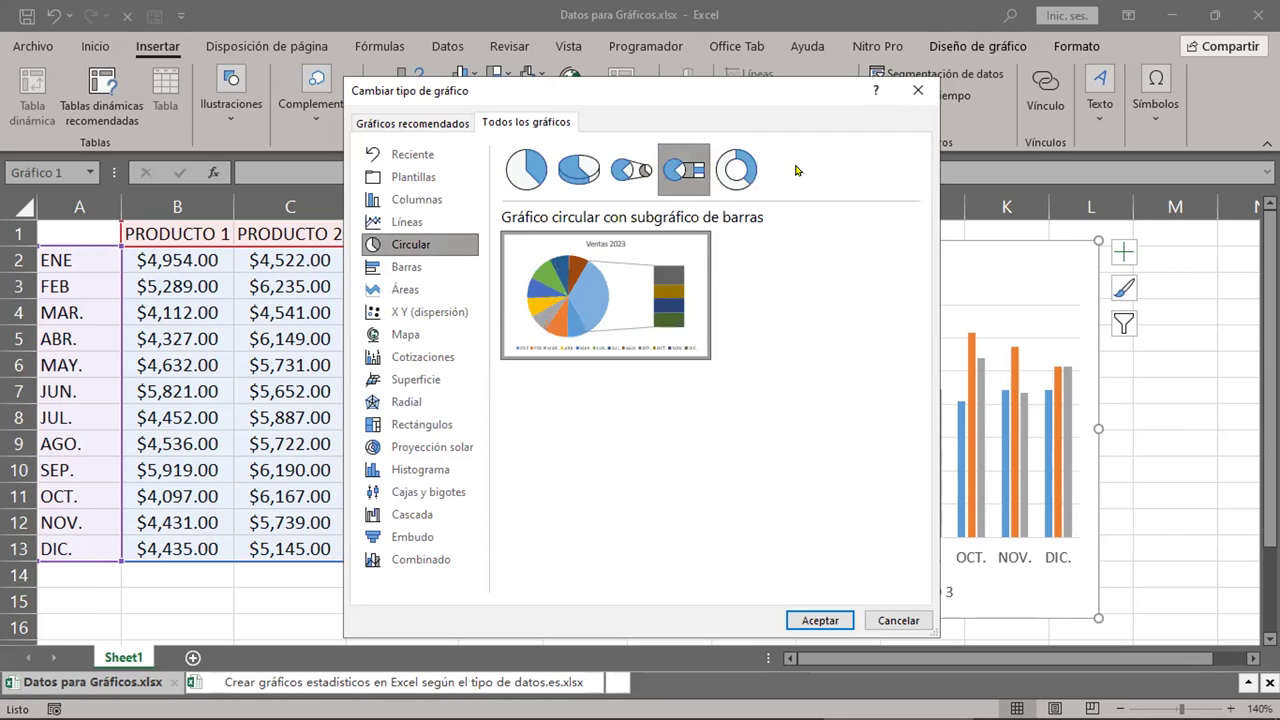
click(736, 168)
Browse Bar, XY, Map, Stock, Surface, Radar, Treemap, Sunburst, Histogram, Box and Whisker, Funnel, then Combo
click(413, 268)
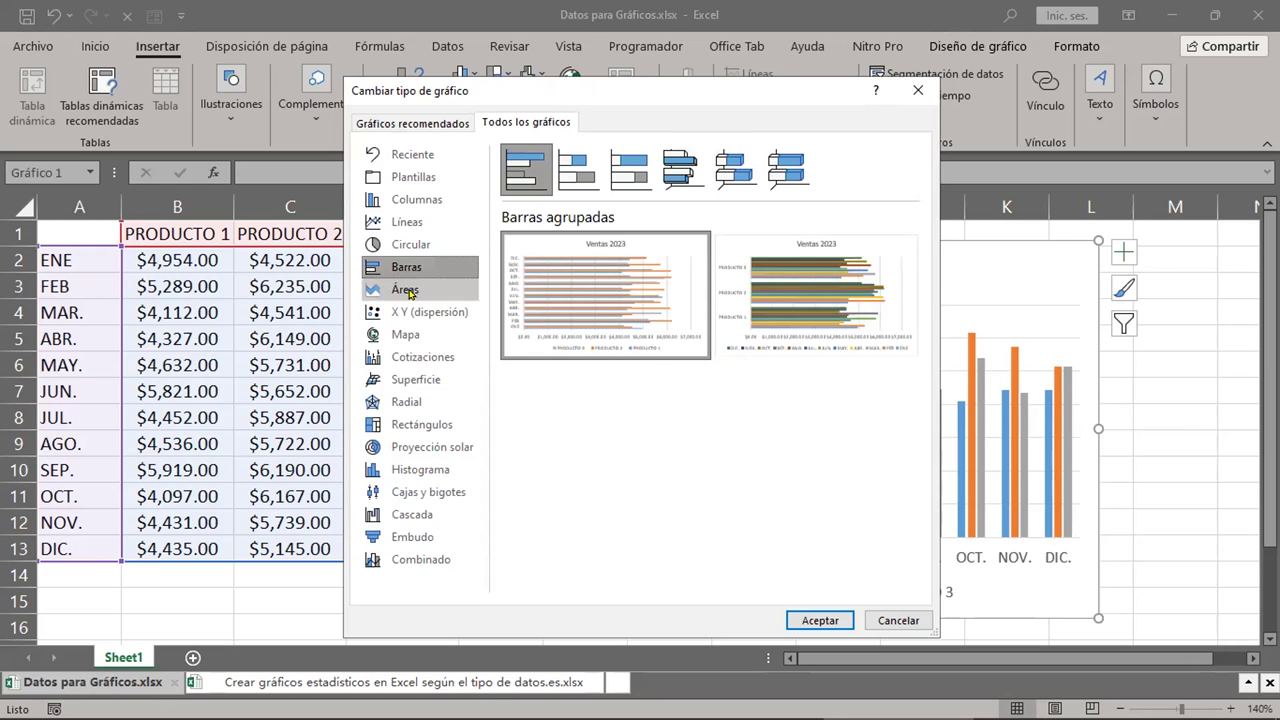
click(412, 311)
click(408, 338)
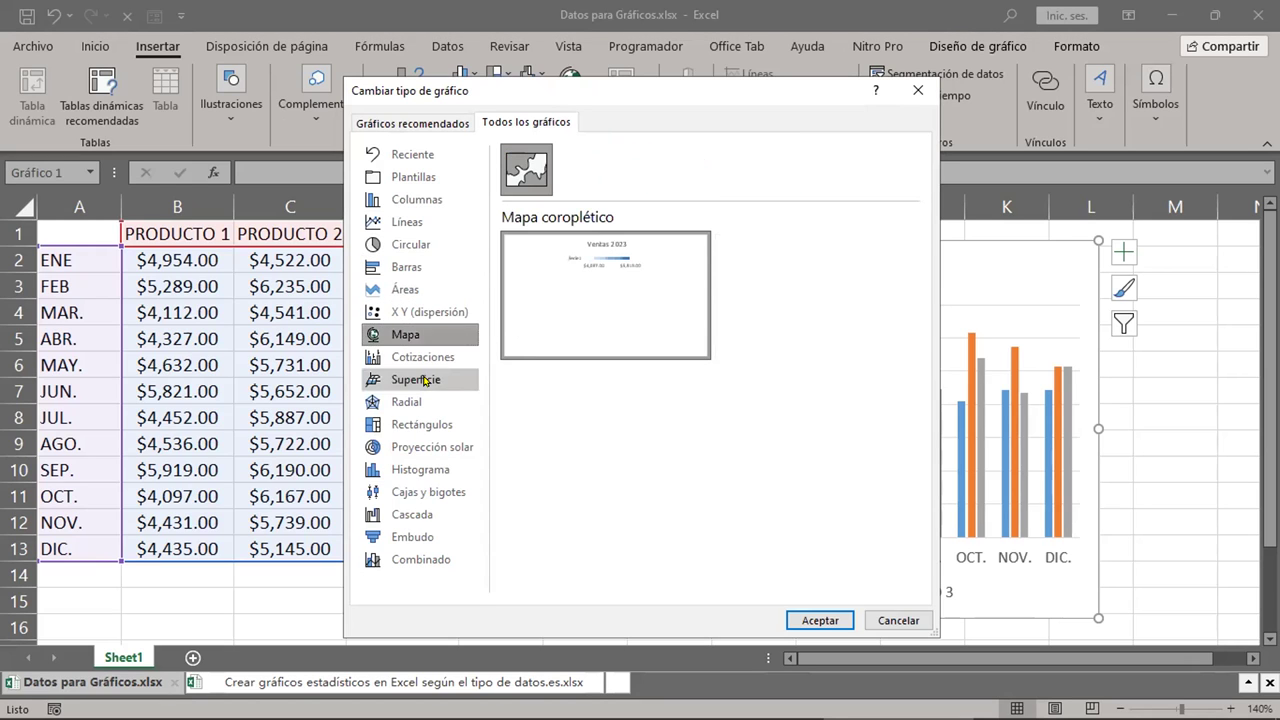
click(412, 358)
click(410, 383)
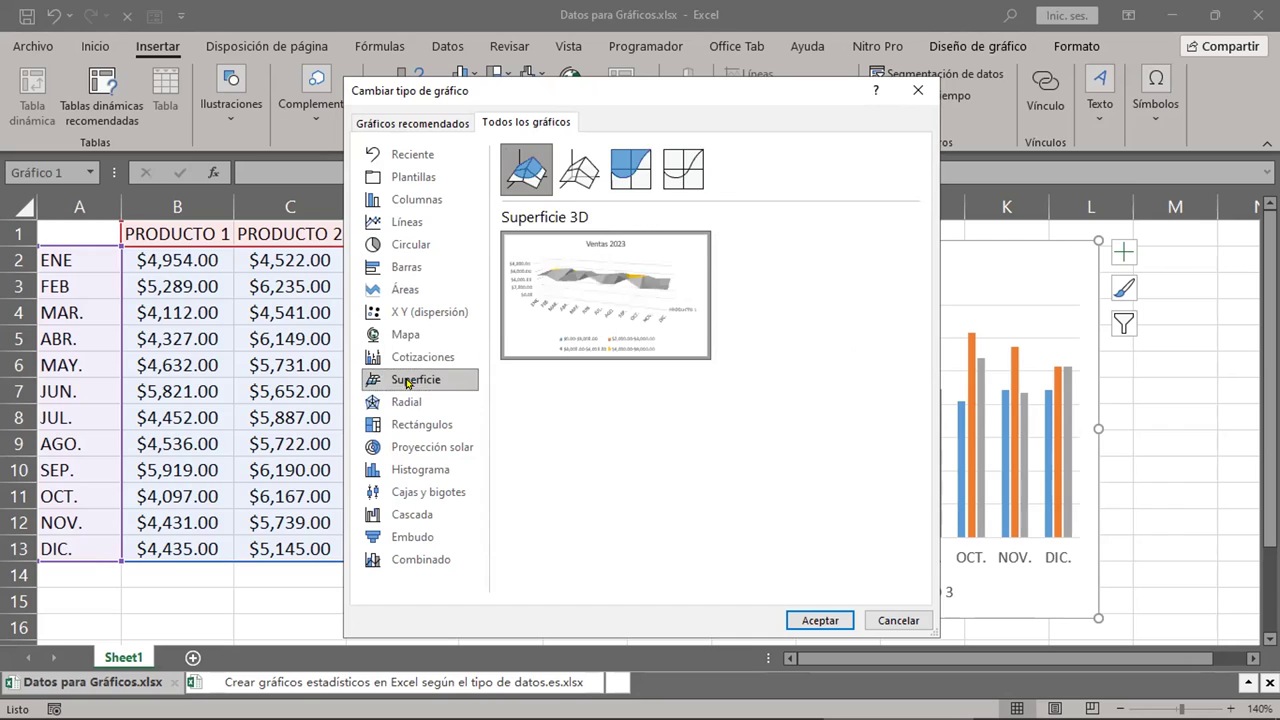
click(410, 401)
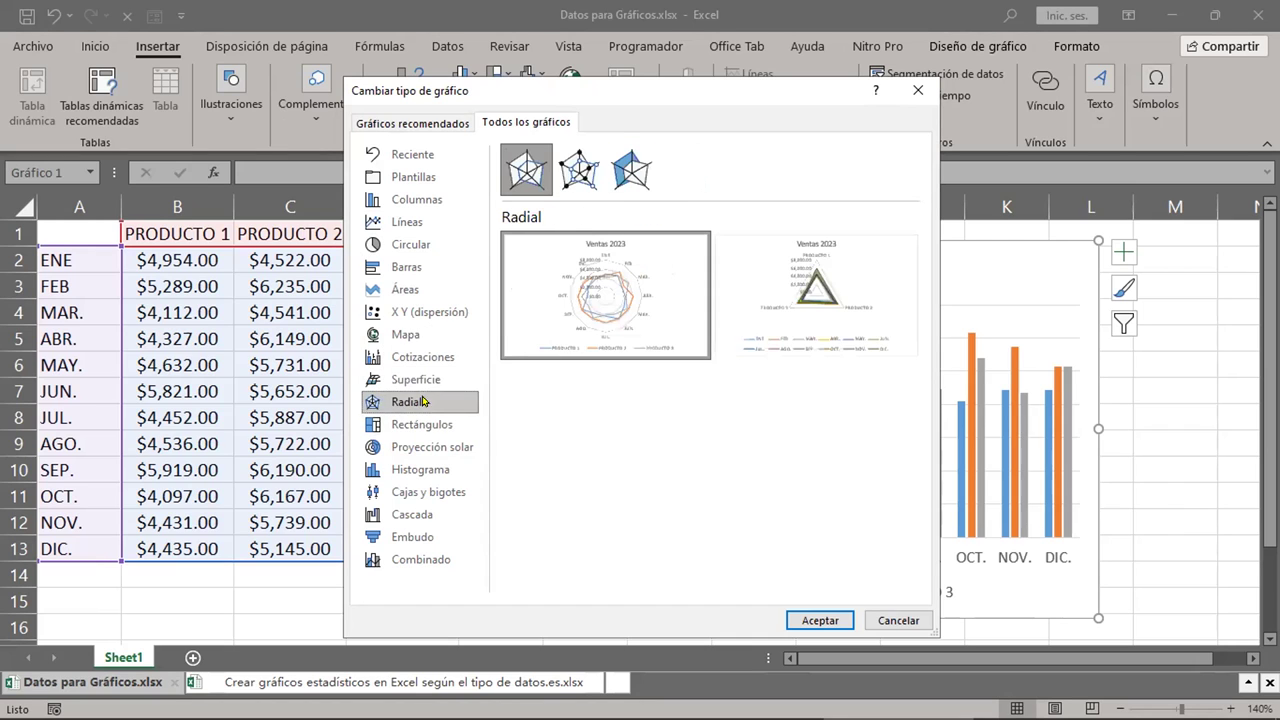
click(428, 428)
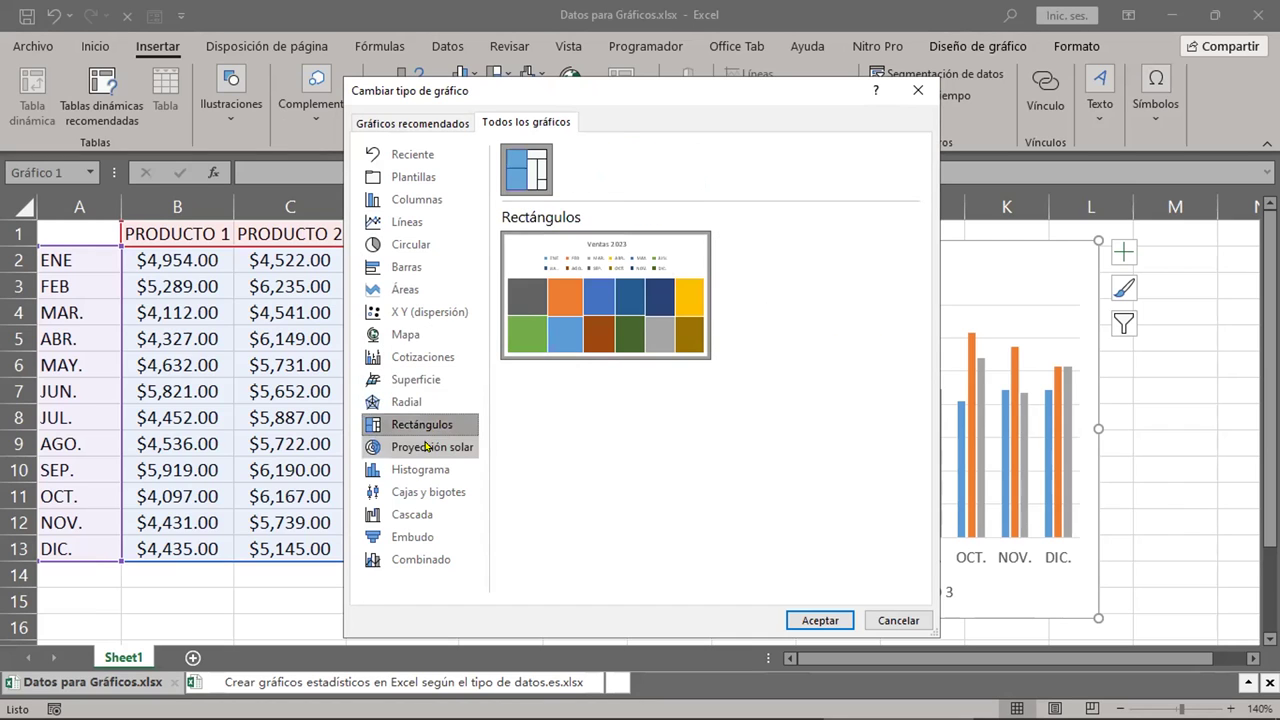
click(428, 447)
click(420, 469)
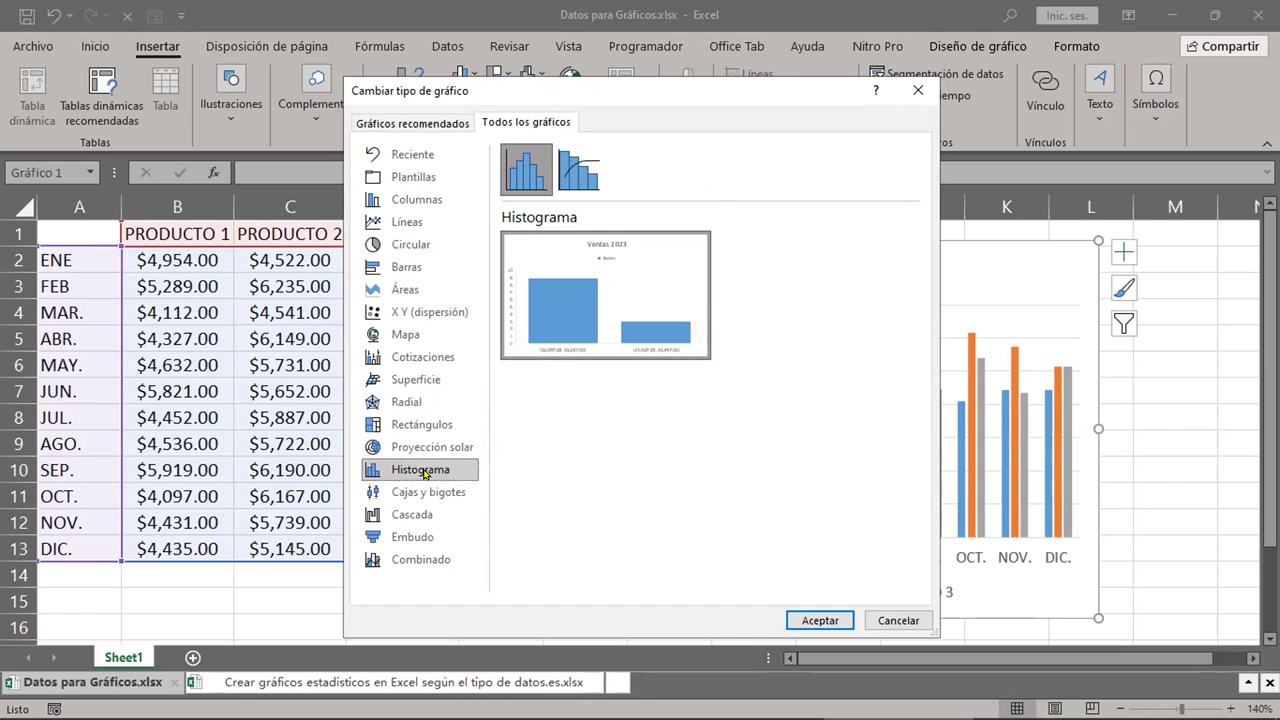
click(428, 492)
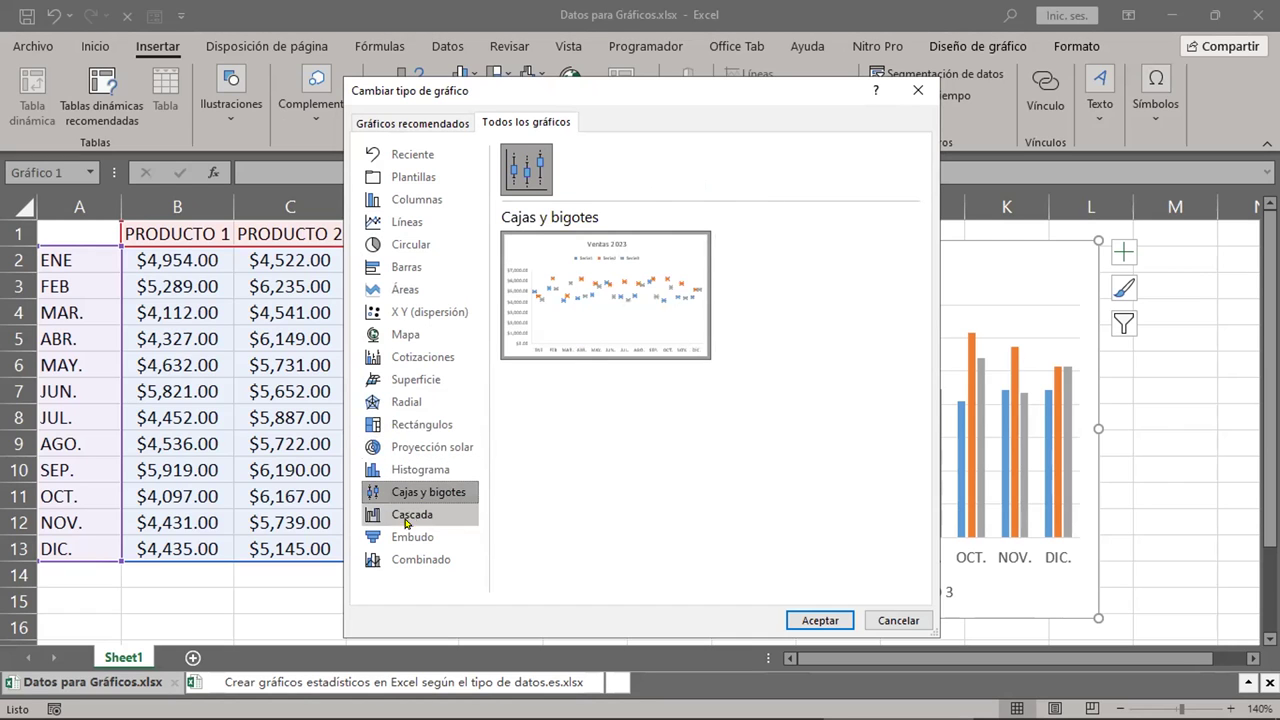
click(409, 536)
click(440, 562)
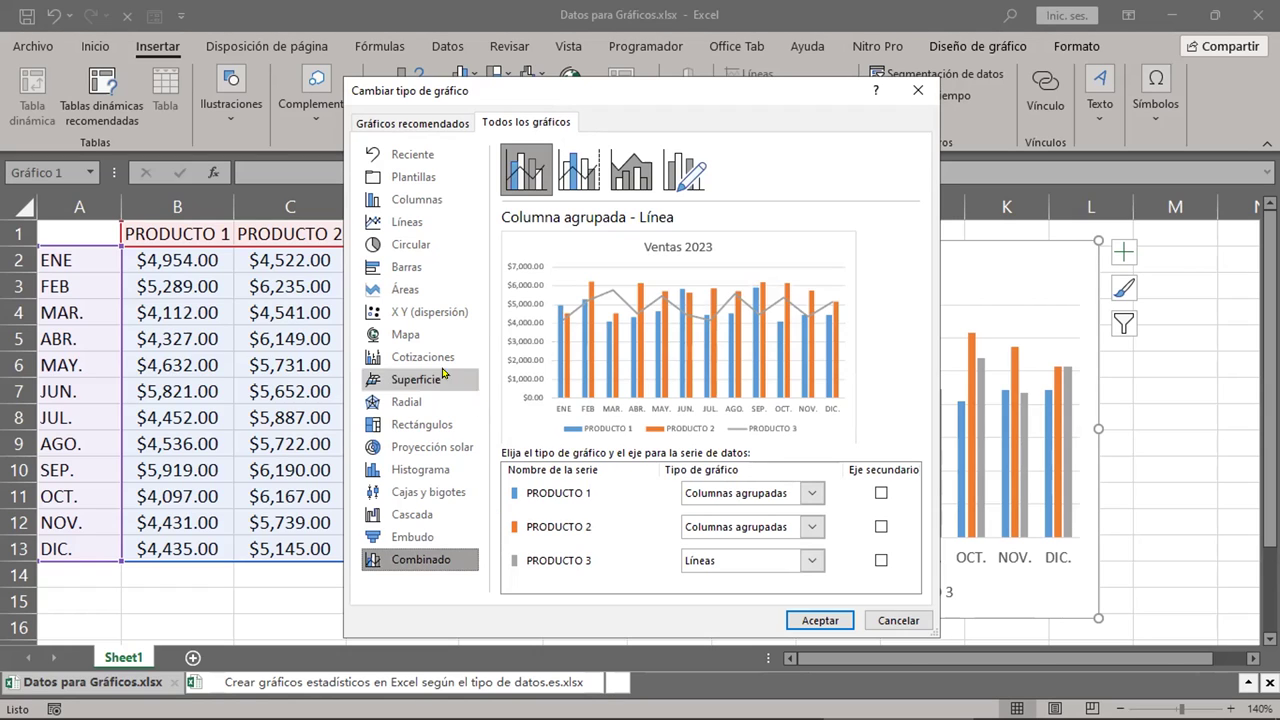
Preview Radar and Sunburst, then close Cambiar tipo de gráfico without applying changes
click(420, 405)
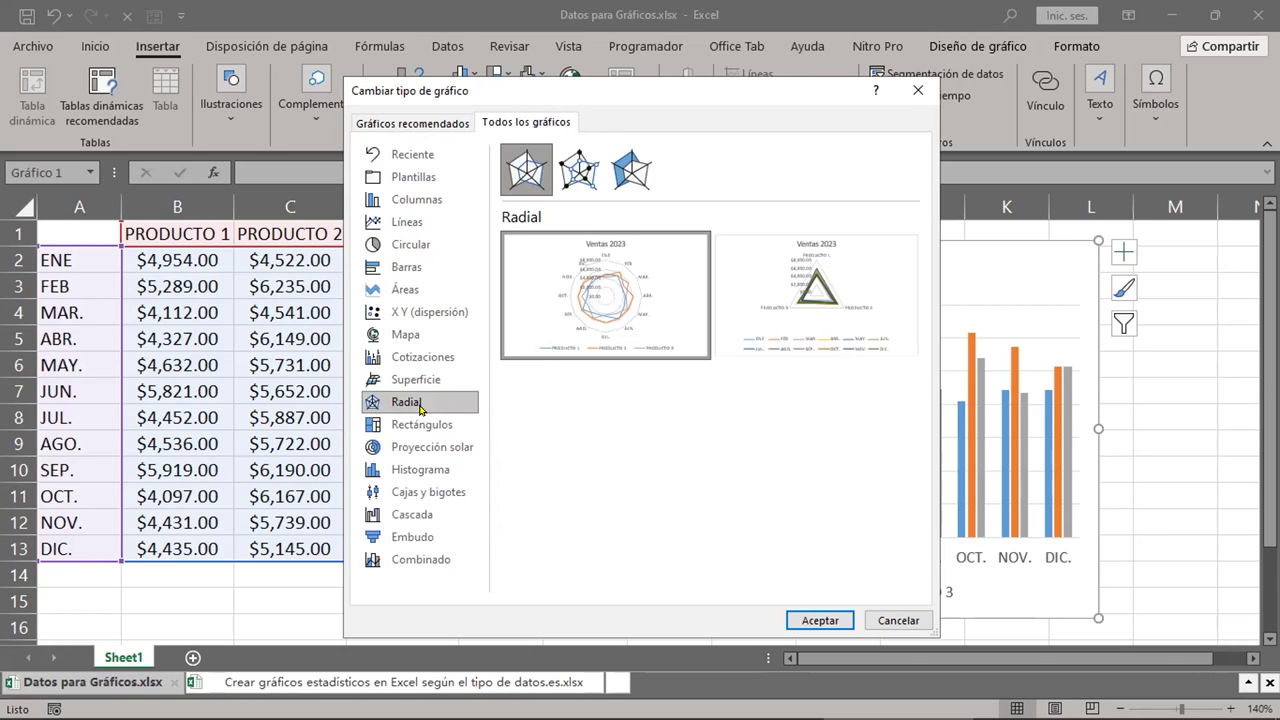
click(408, 449)
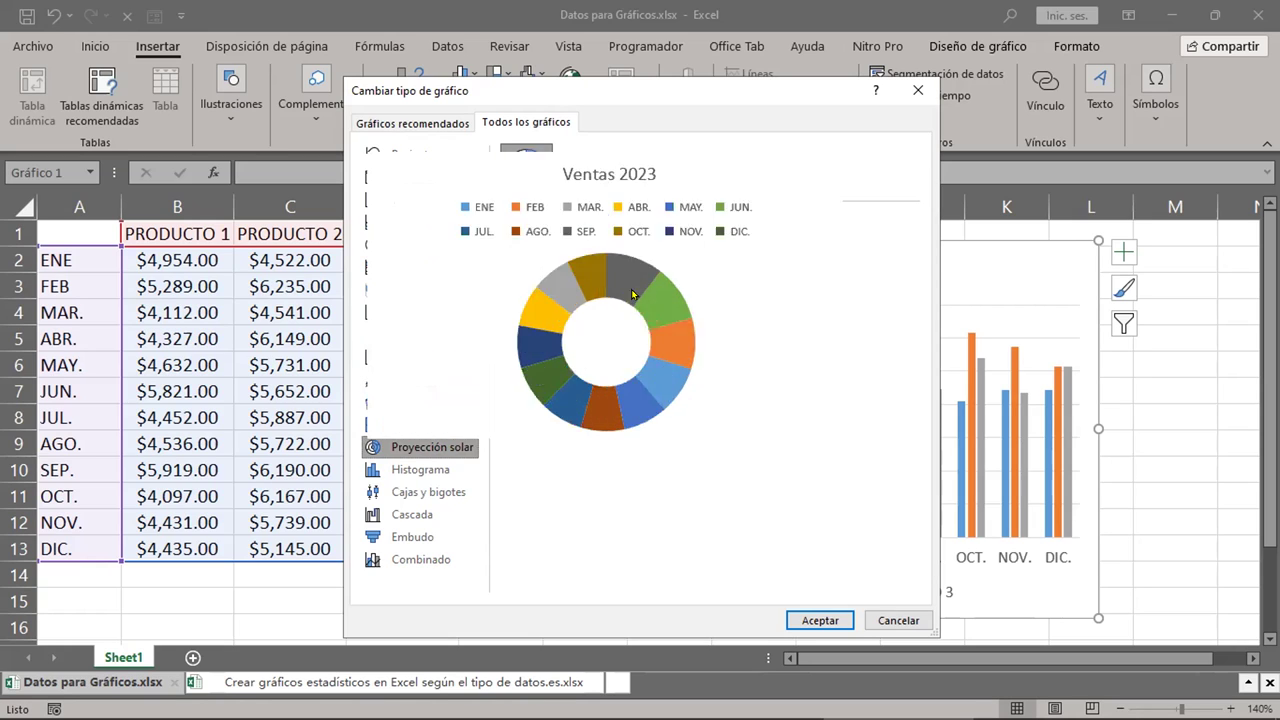
click(918, 91)
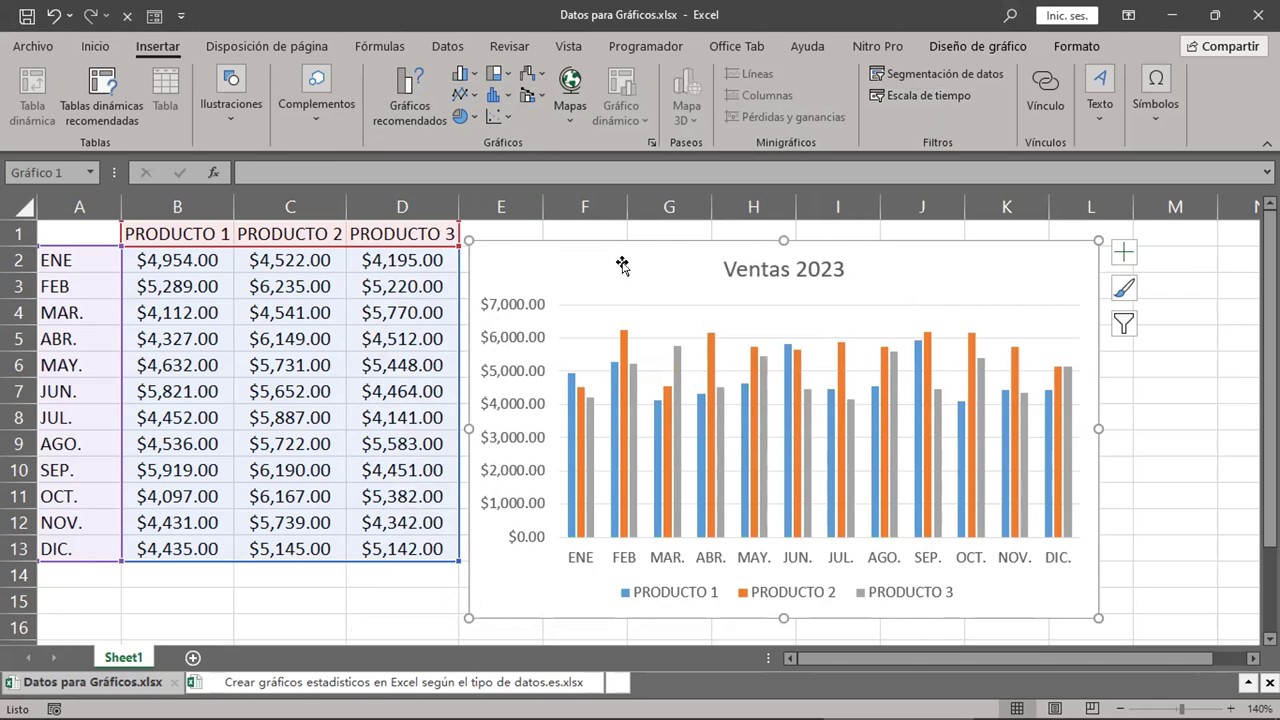
Delete the Ventas 2023 chart, then open Save As with F12 and cancel it
key(Delete)
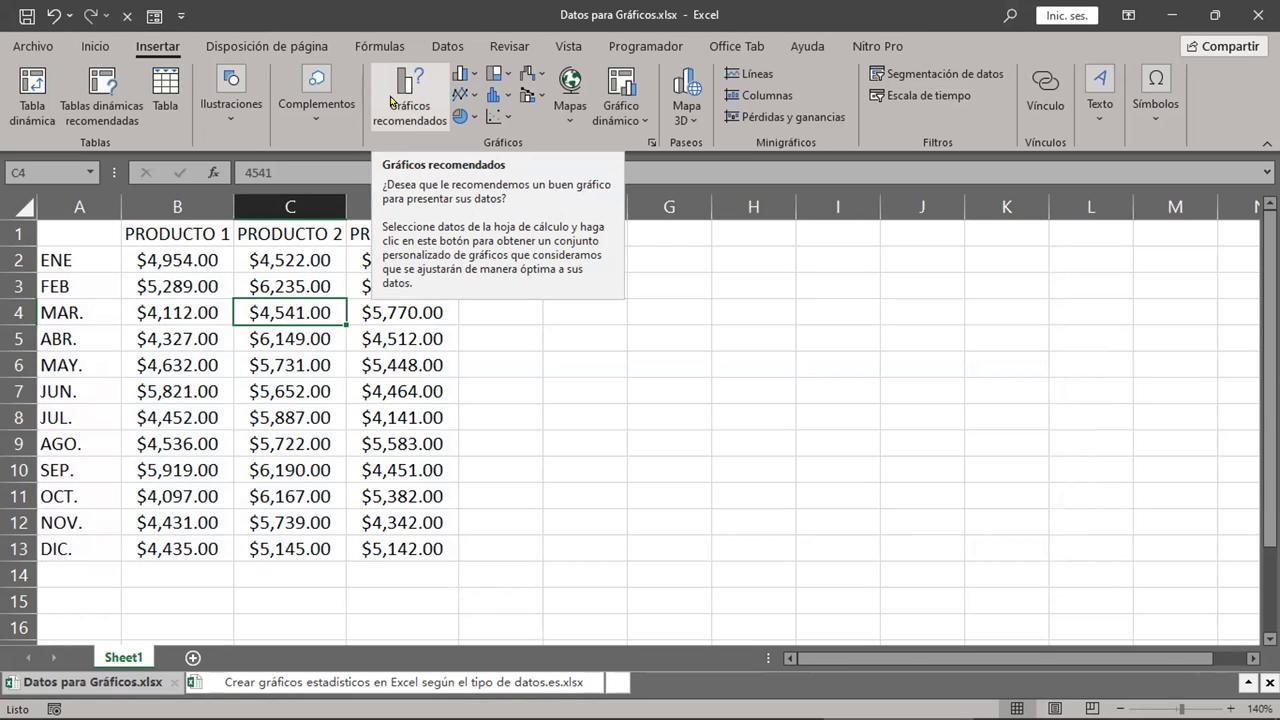
key(F12)
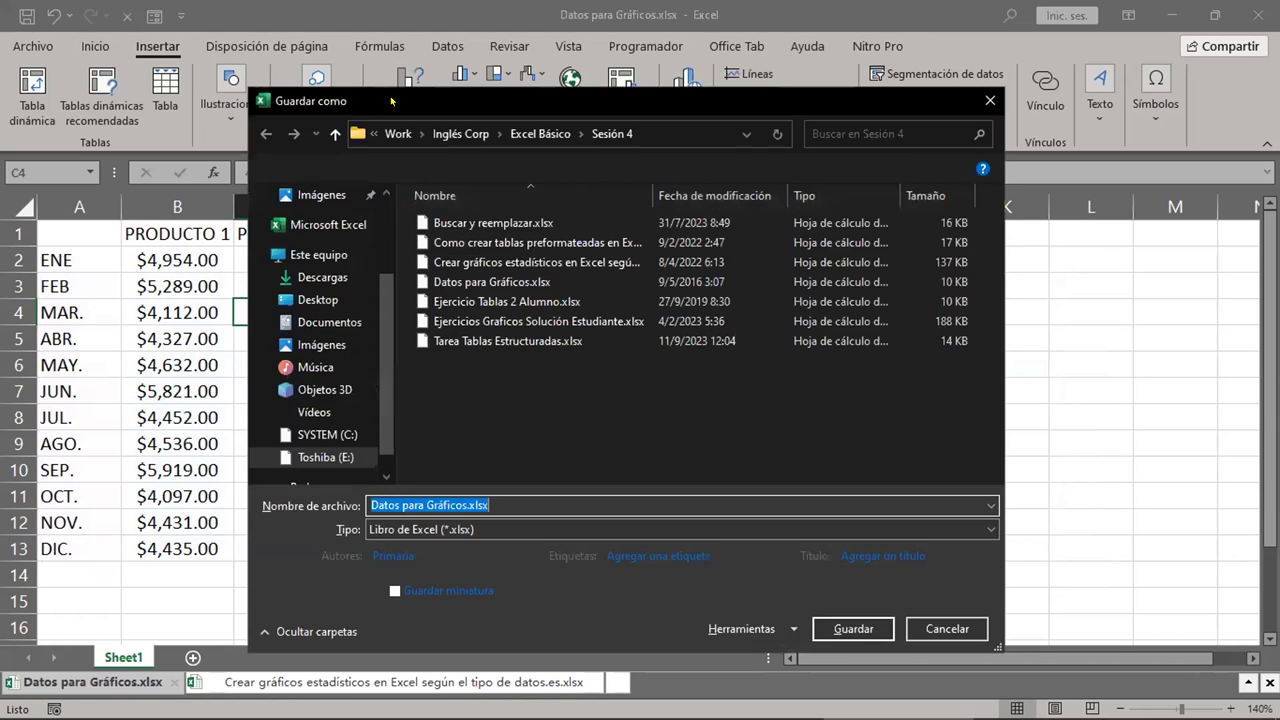
click(989, 101)
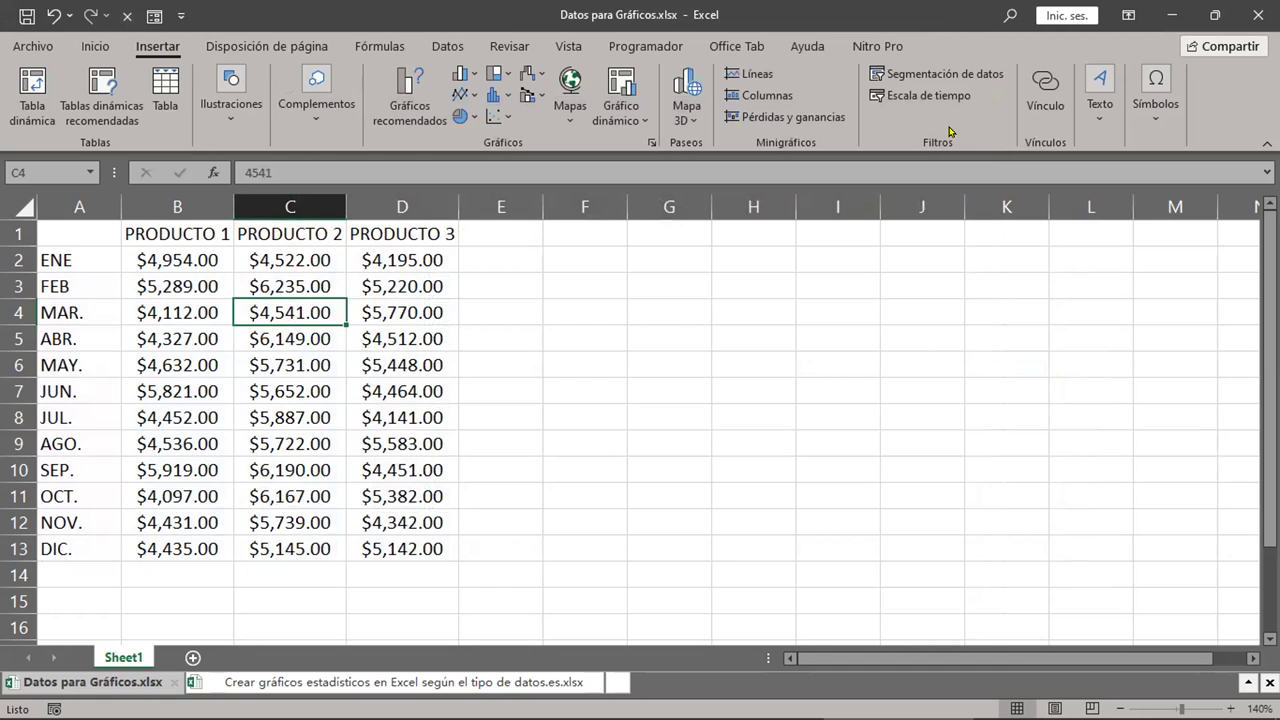
key(alt)
key(alt)
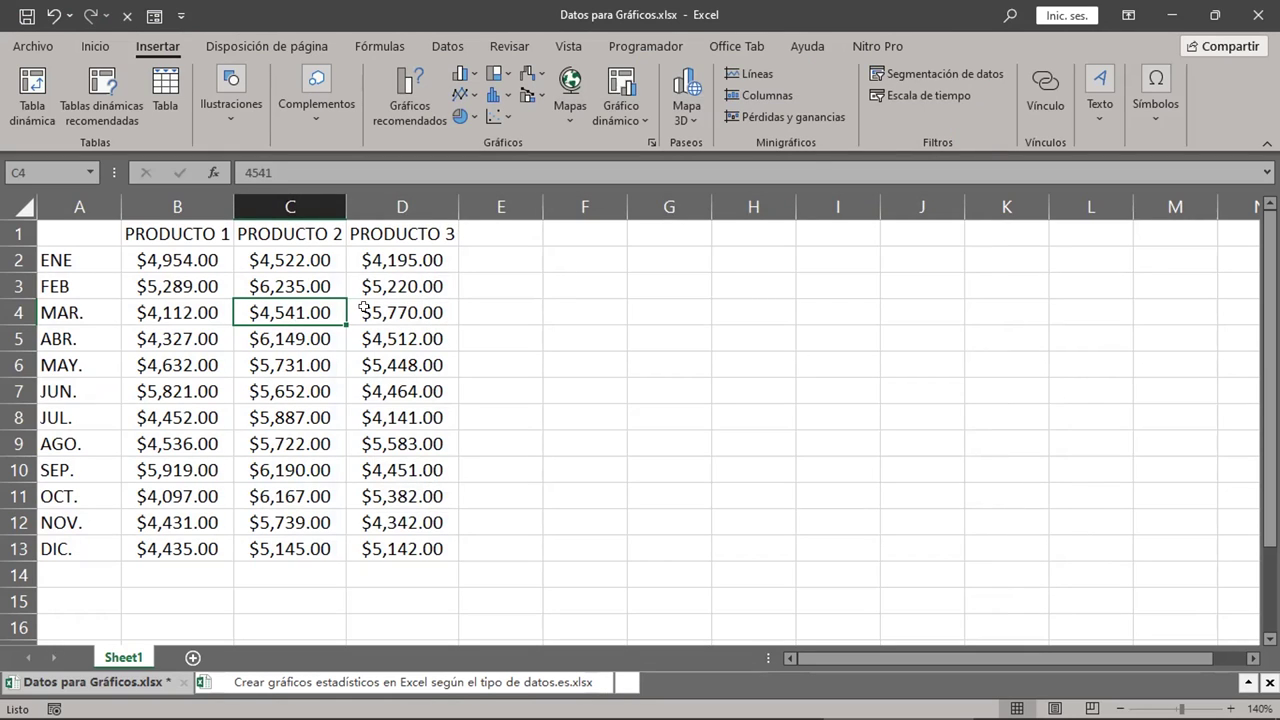
click(280, 336)
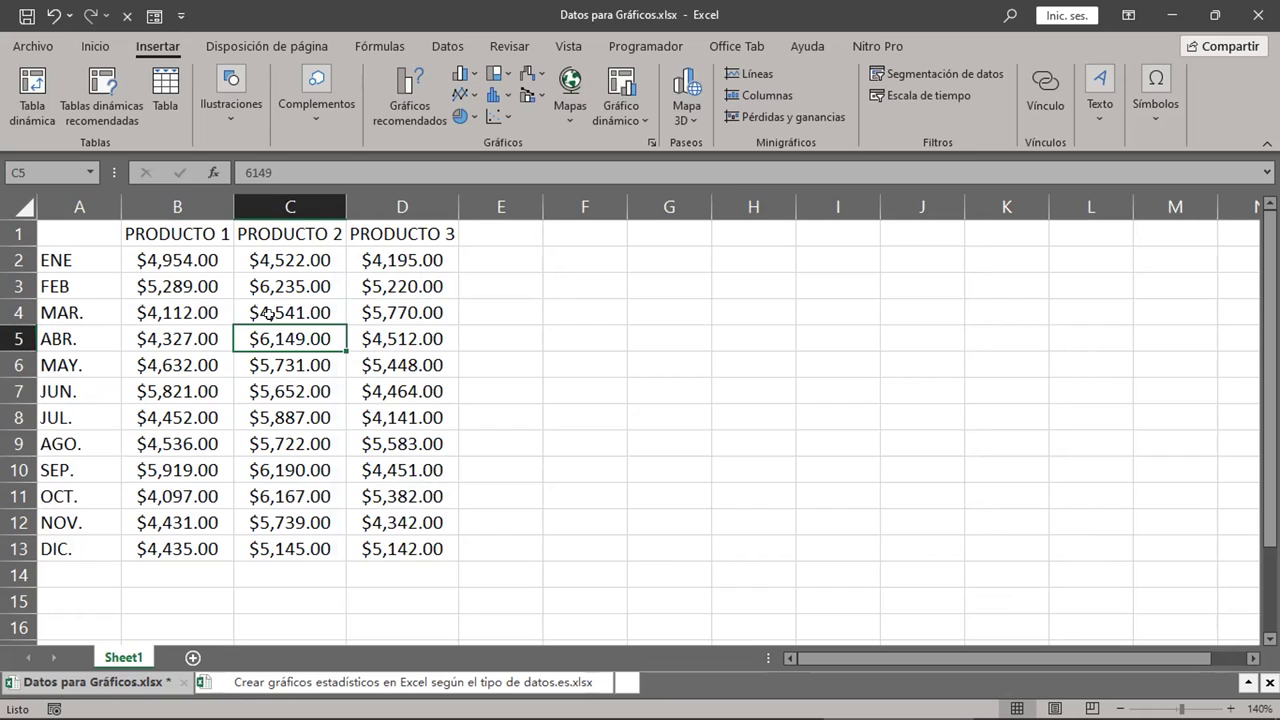
key(F8)
click(334, 305)
click(428, 360)
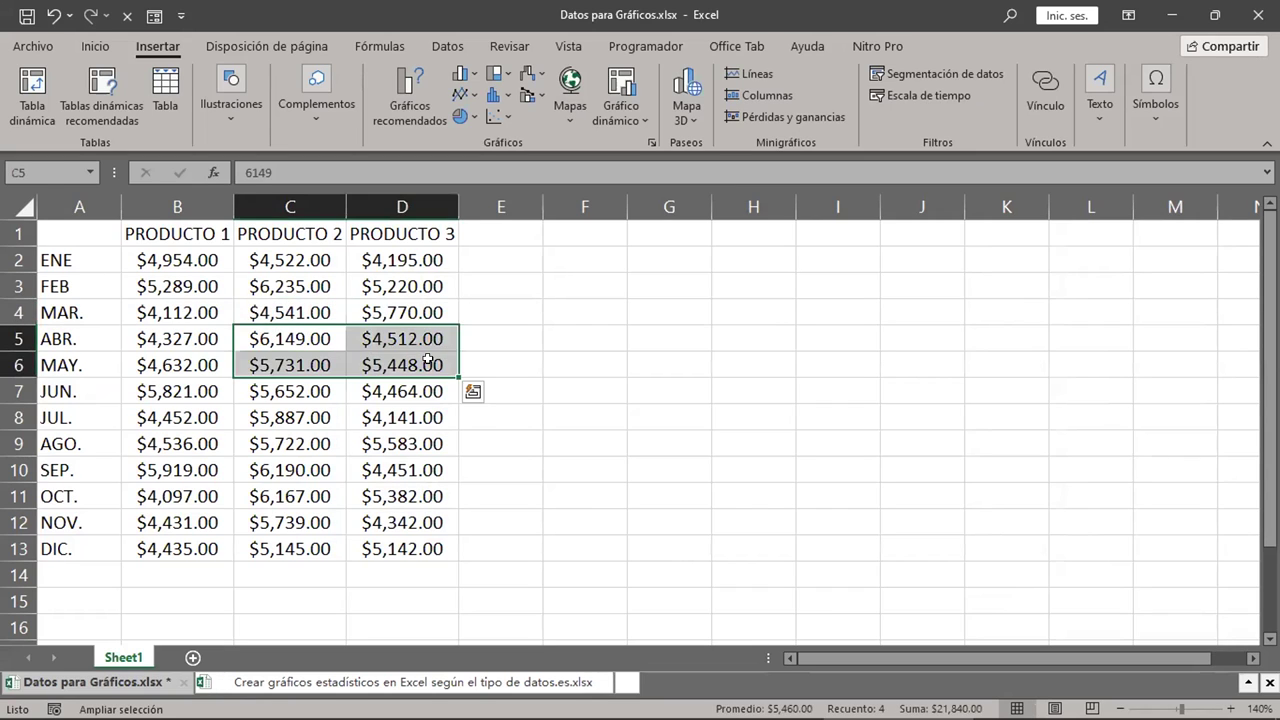
click(268, 340)
click(410, 314)
click(328, 288)
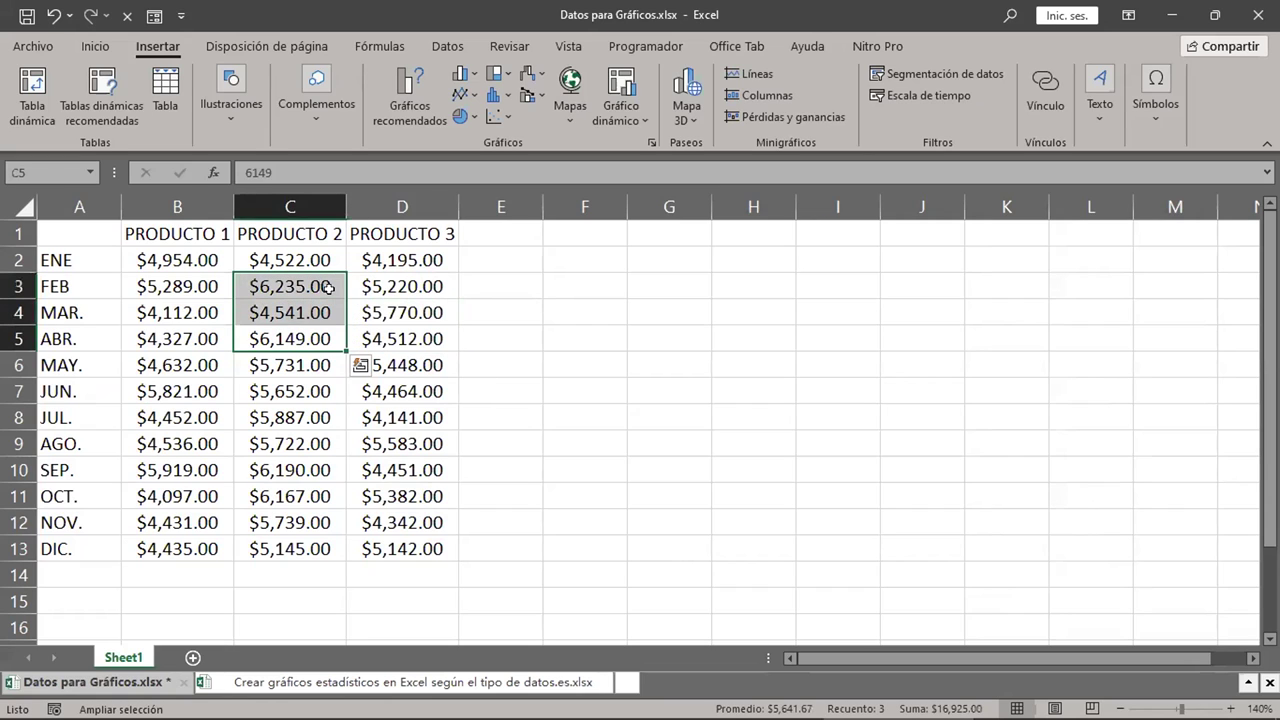
key(F8)
click(336, 366)
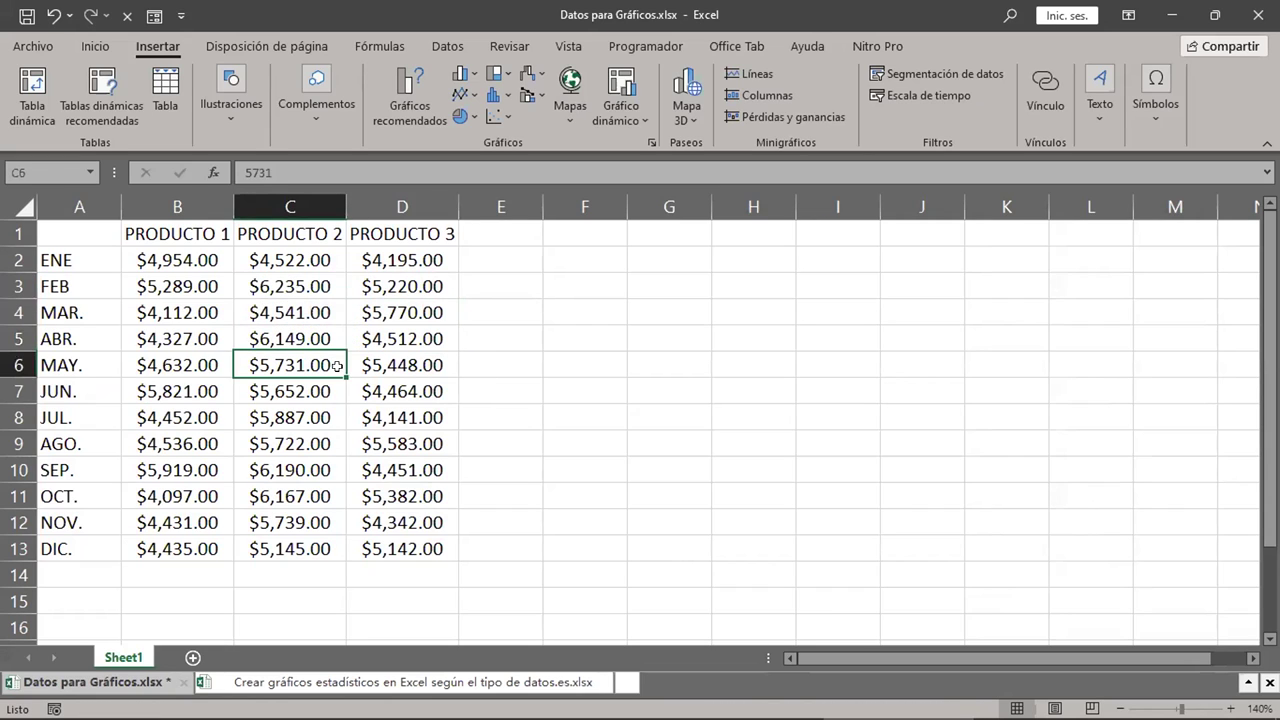
click(368, 392)
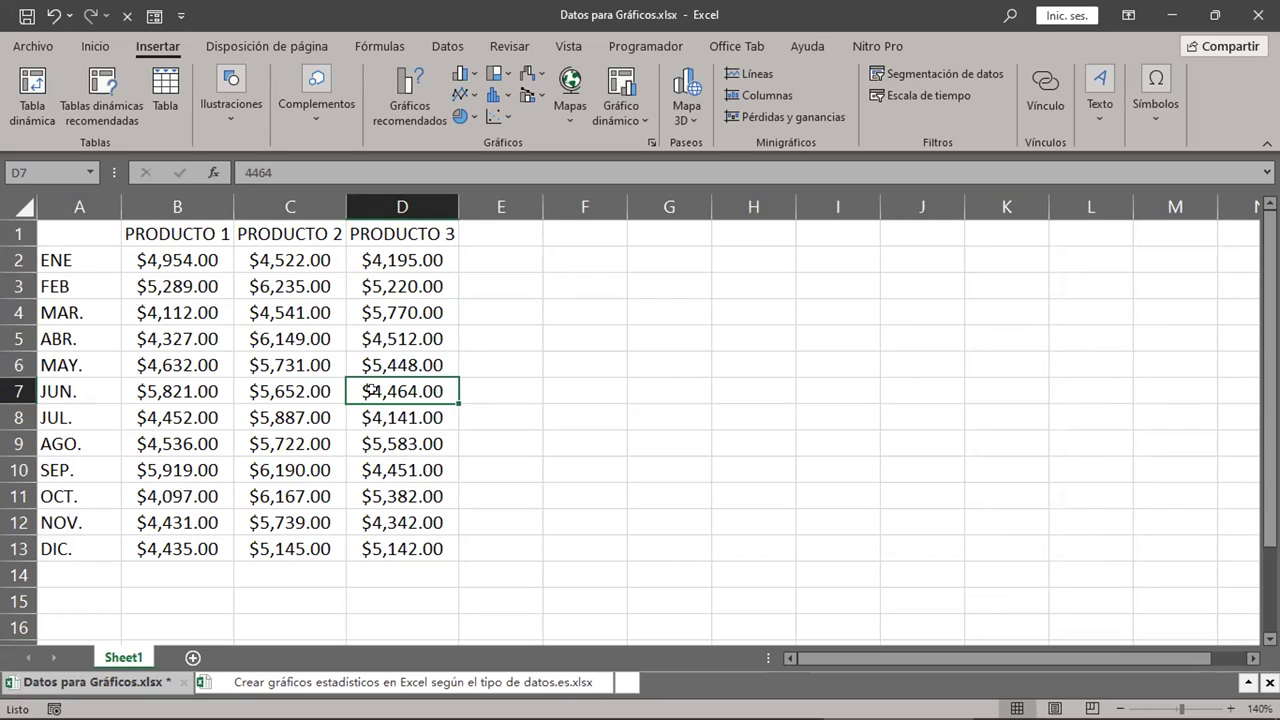
key(alt)
key(Escape)
Create the Gráfico1 column chart sheet with F11, then return to Sheet1's sales table
key(F11)
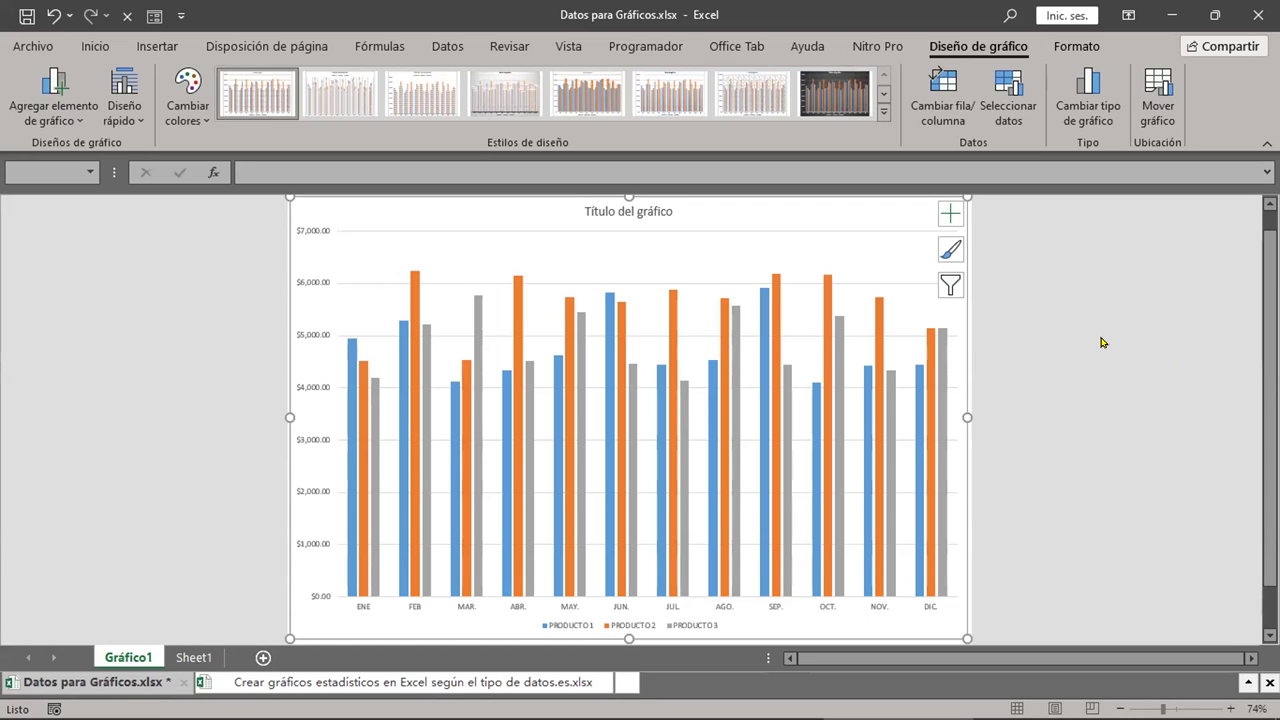
click(210, 646)
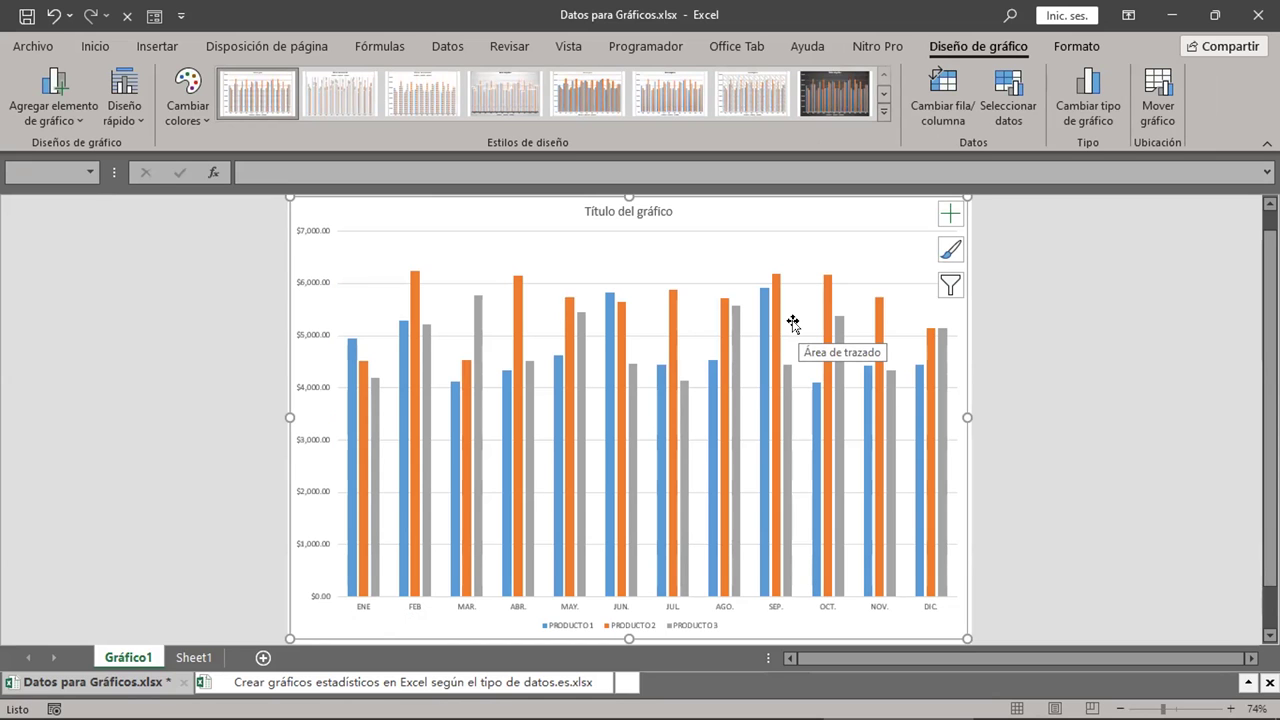
click(185, 650)
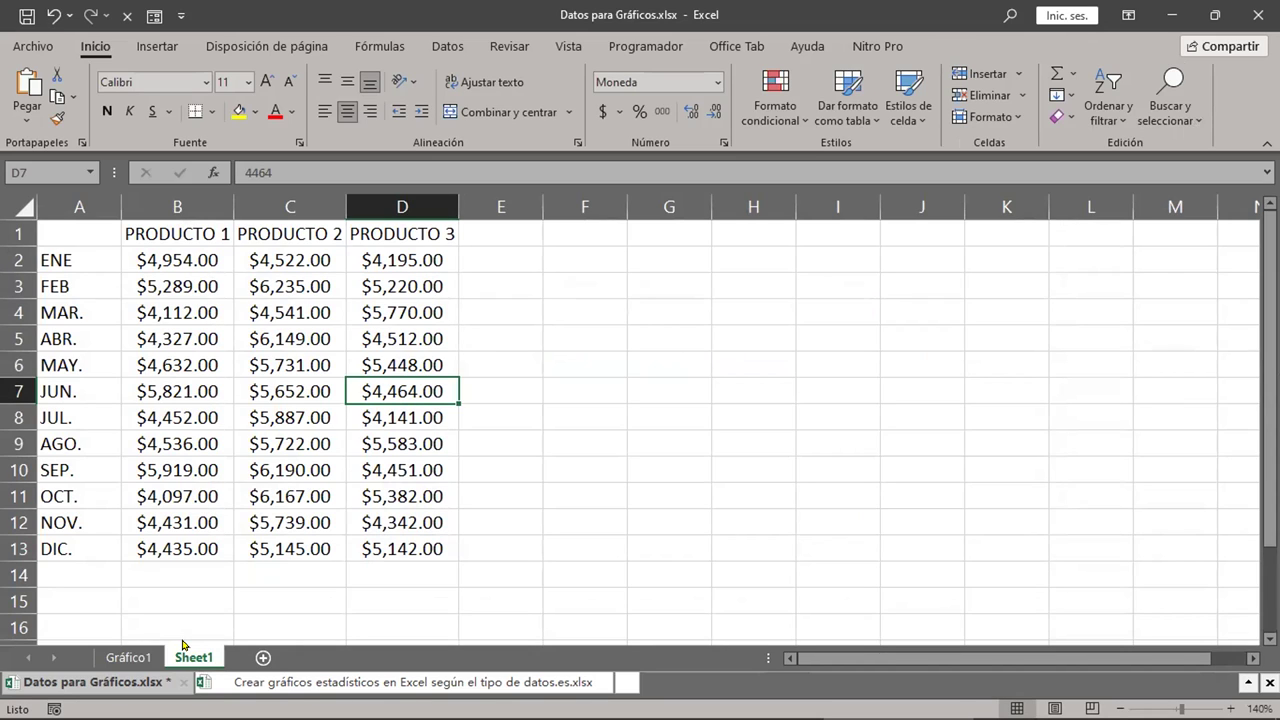
Delete the Gráfico1 chart sheet from its tab menu and confirm with Eliminar
key(ctrl+Page_Up)
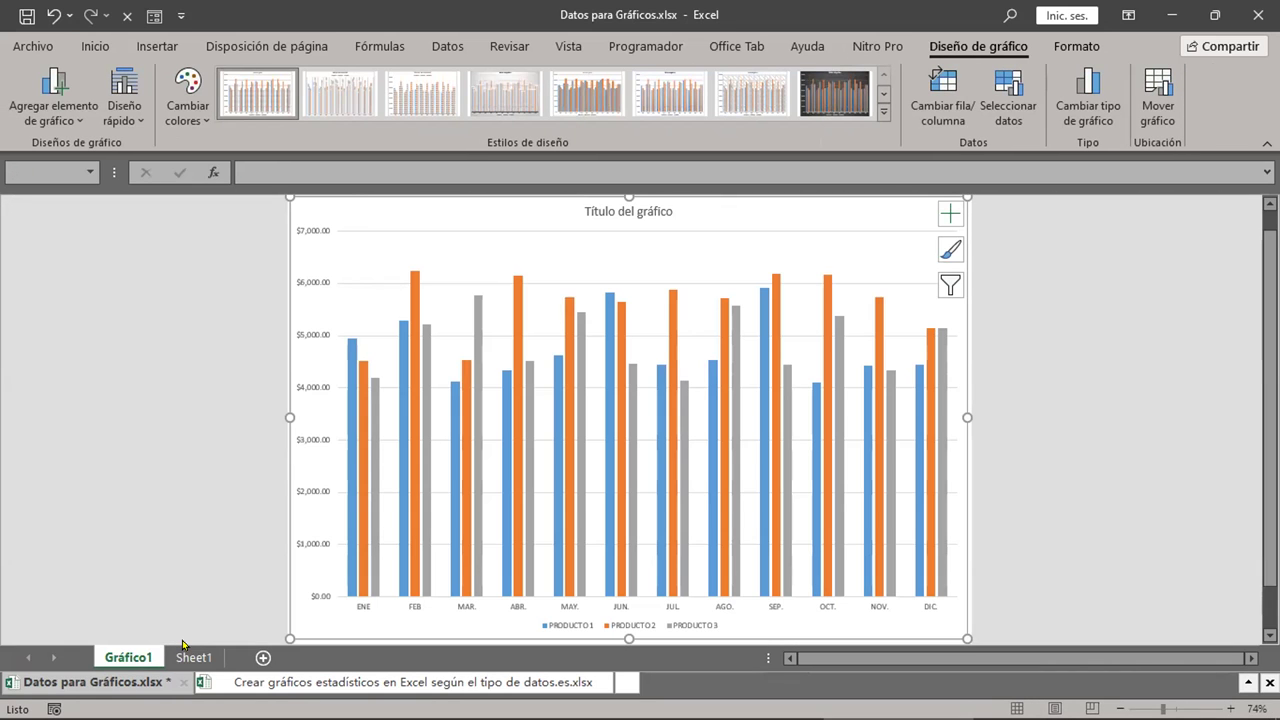
right_click(134, 657)
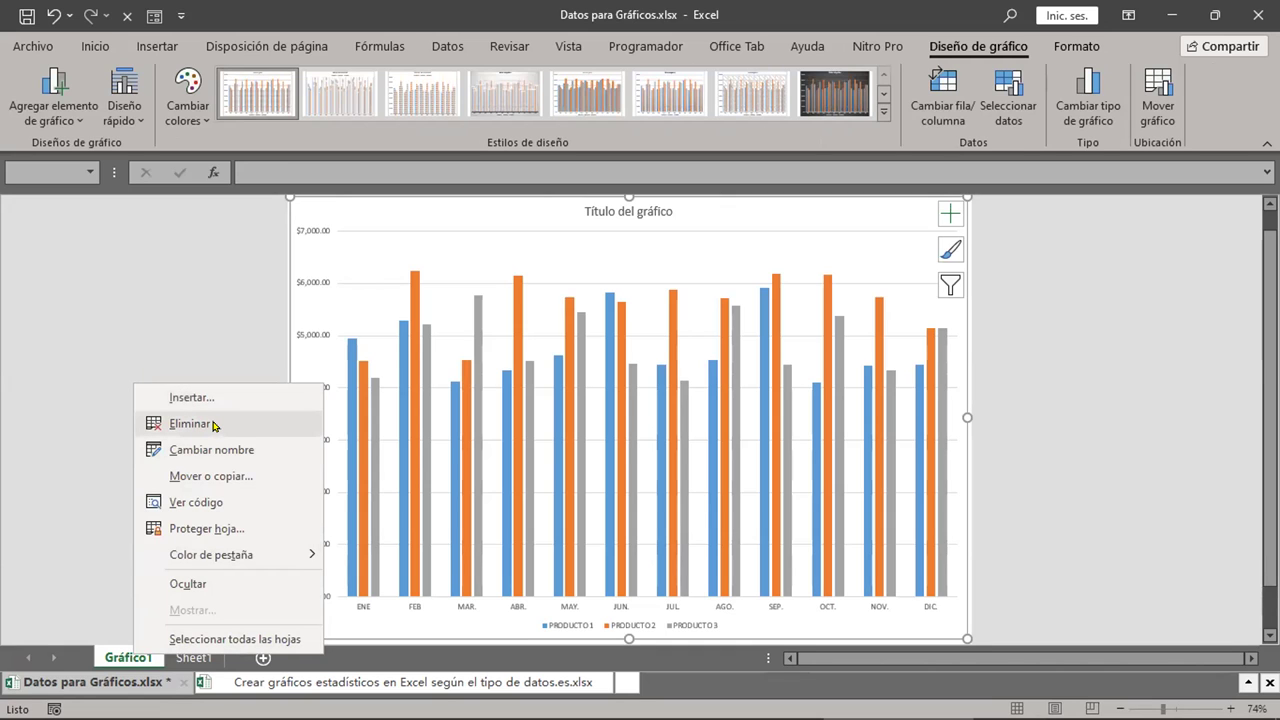
click(214, 425)
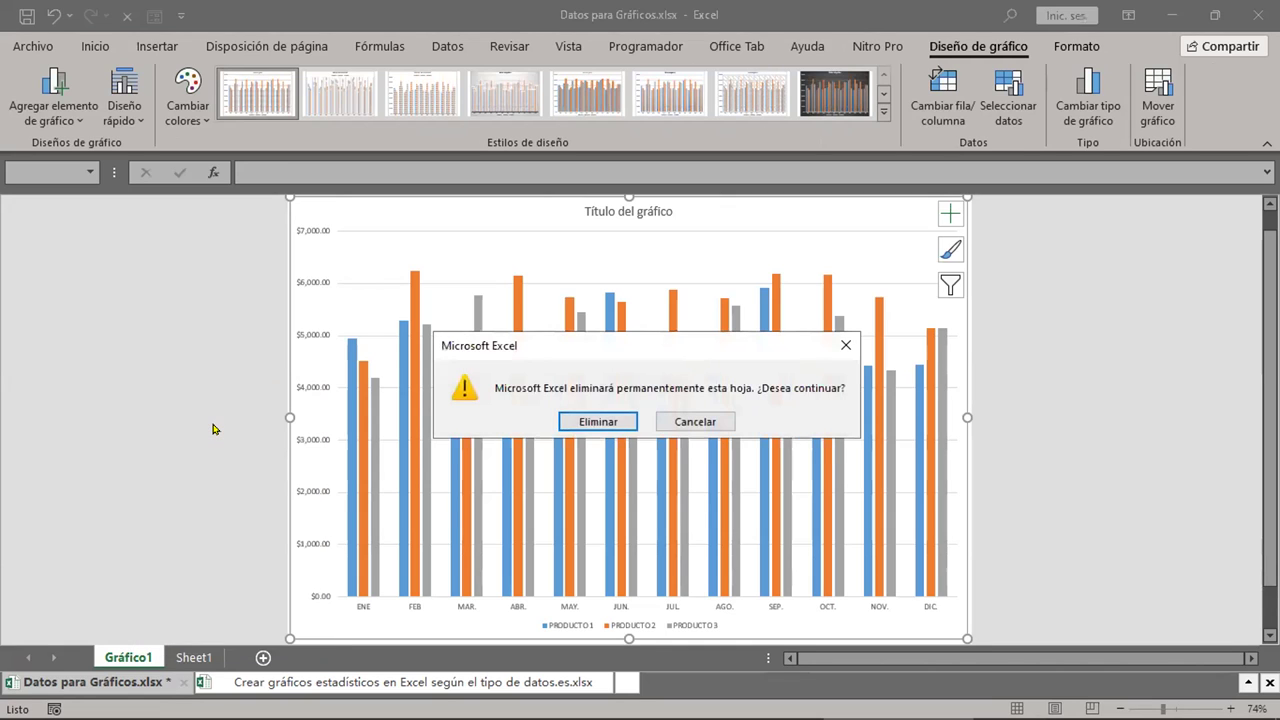
click(596, 422)
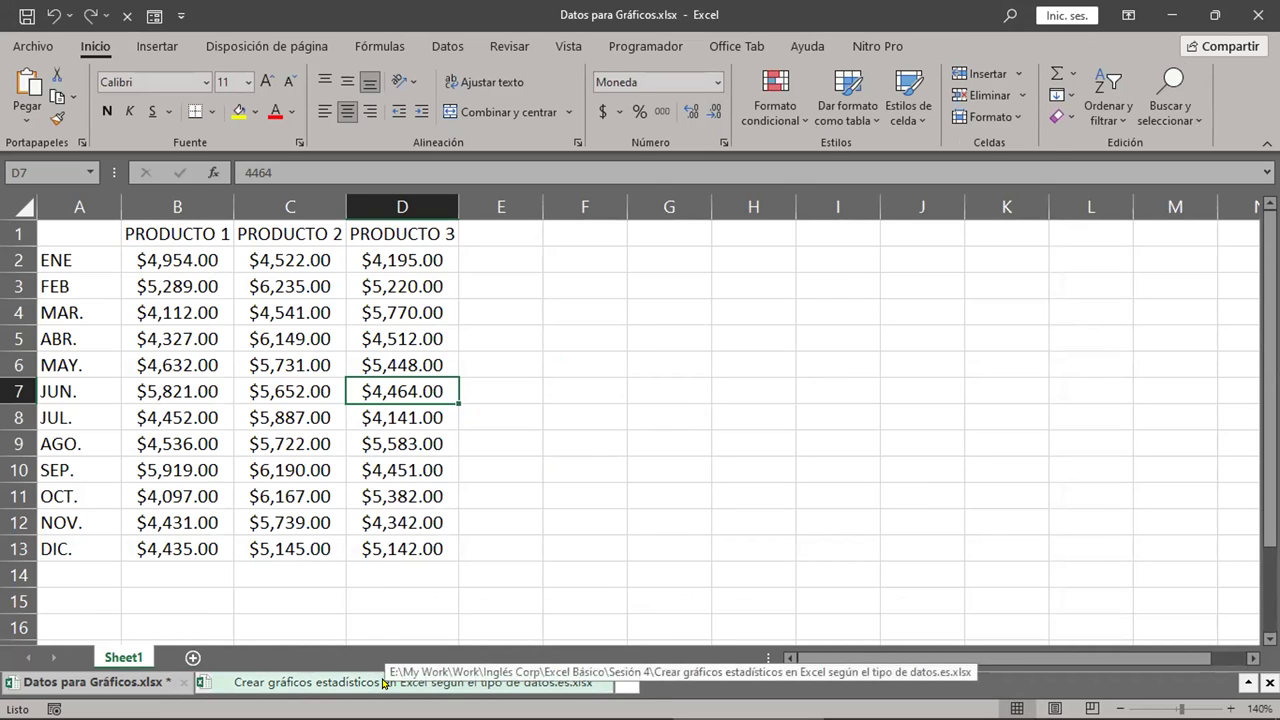
In Crear gráficos estadísticos, select the media percentage table A3:B11, then show the Insertar options
click(384, 684)
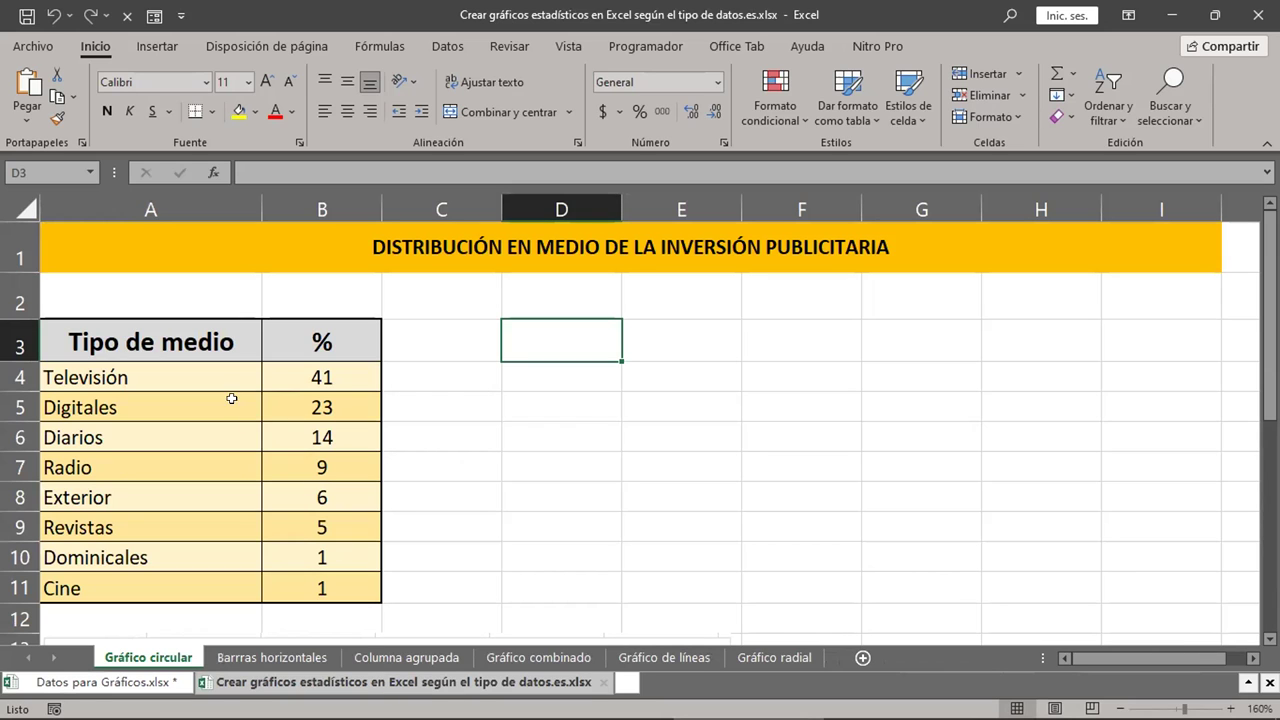
drag(190, 342, 333, 591)
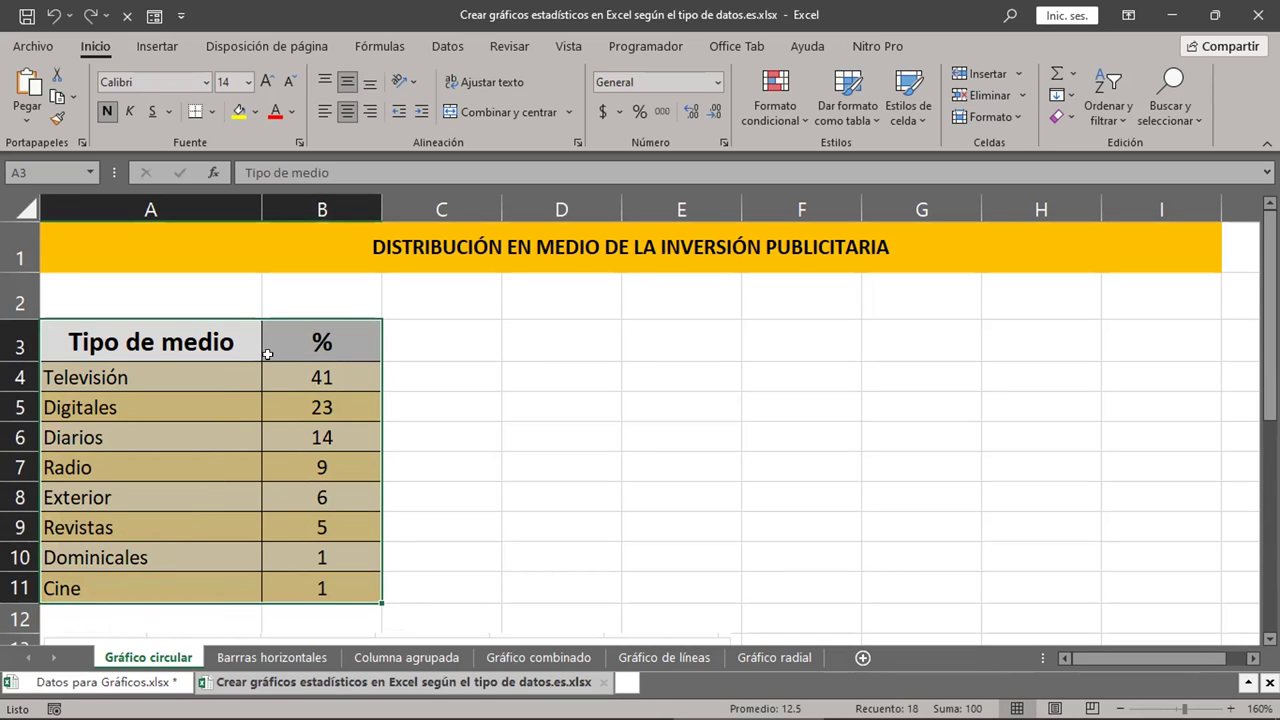
mouse_move(217, 340)
mouse_down()
mouse_move(308, 521)
mouse_move(304, 586)
mouse_up()
mouse_move(327, 330)
mouse_down()
mouse_move(353, 485)
mouse_move(352, 591)
mouse_up()
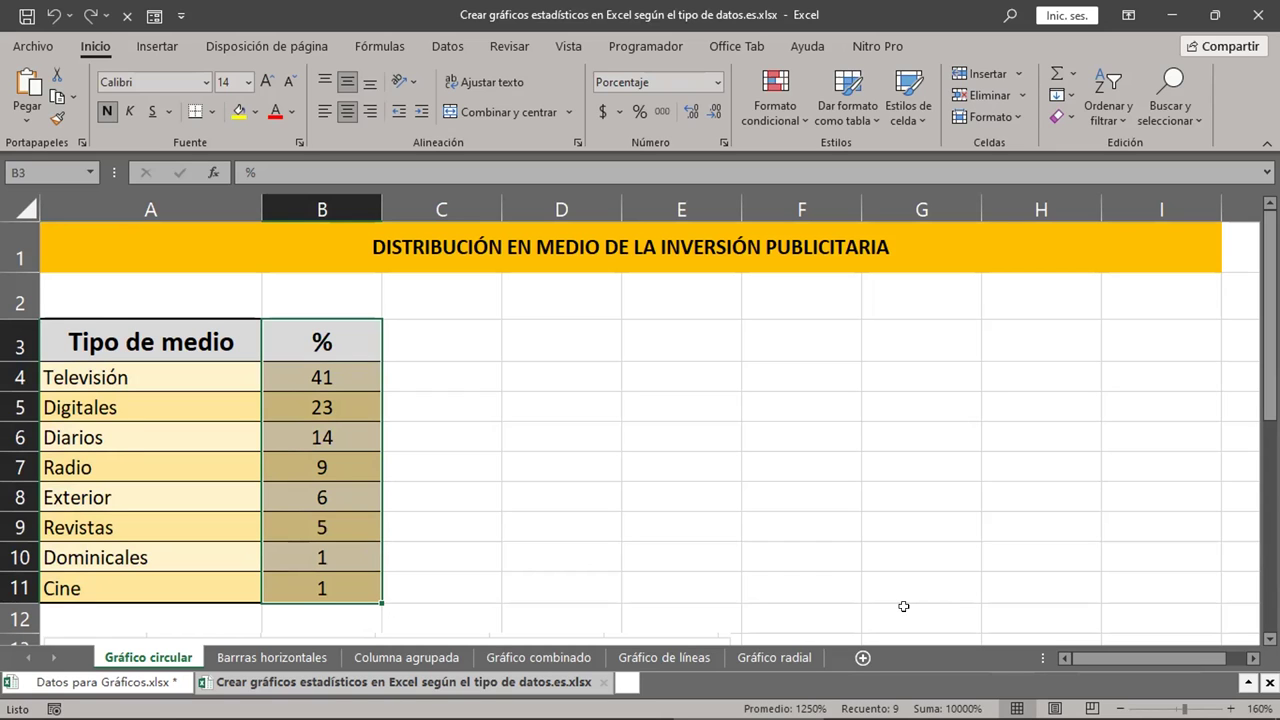
mouse_move(338, 372)
mouse_down()
mouse_move(350, 522)
mouse_move(334, 585)
mouse_up()
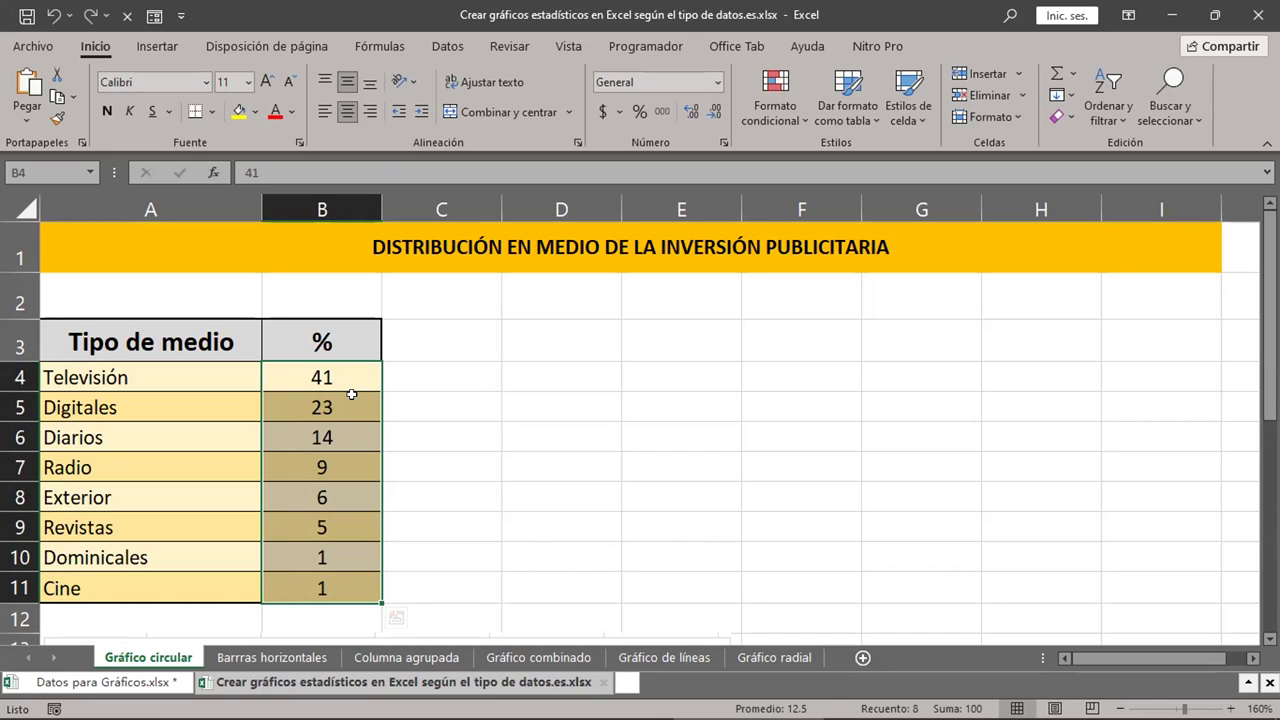
drag(97, 335, 311, 580)
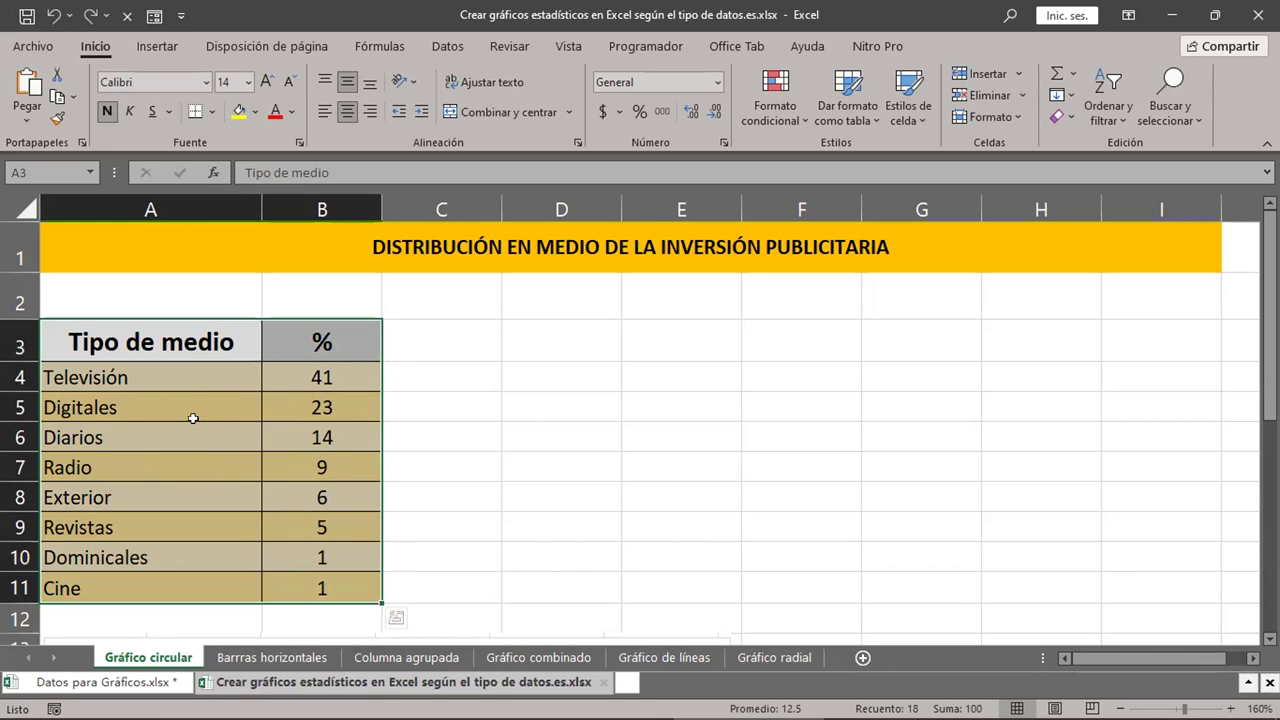
click(200, 430)
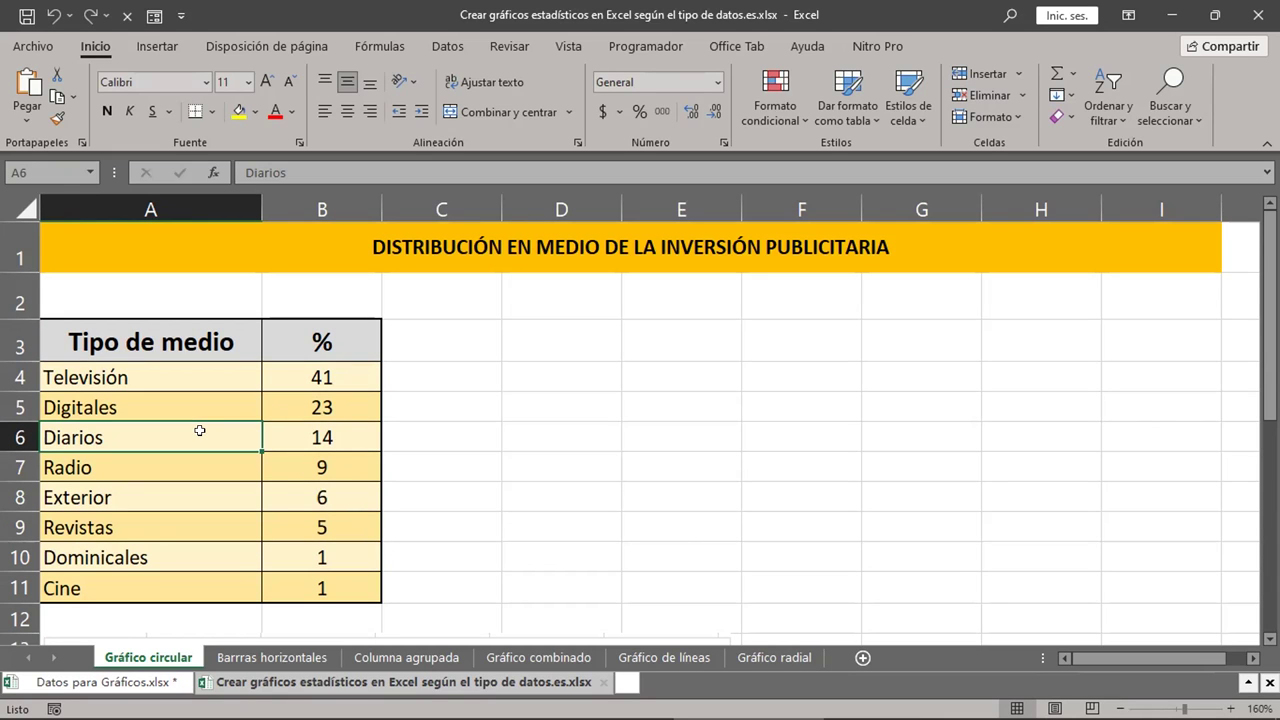
click(159, 51)
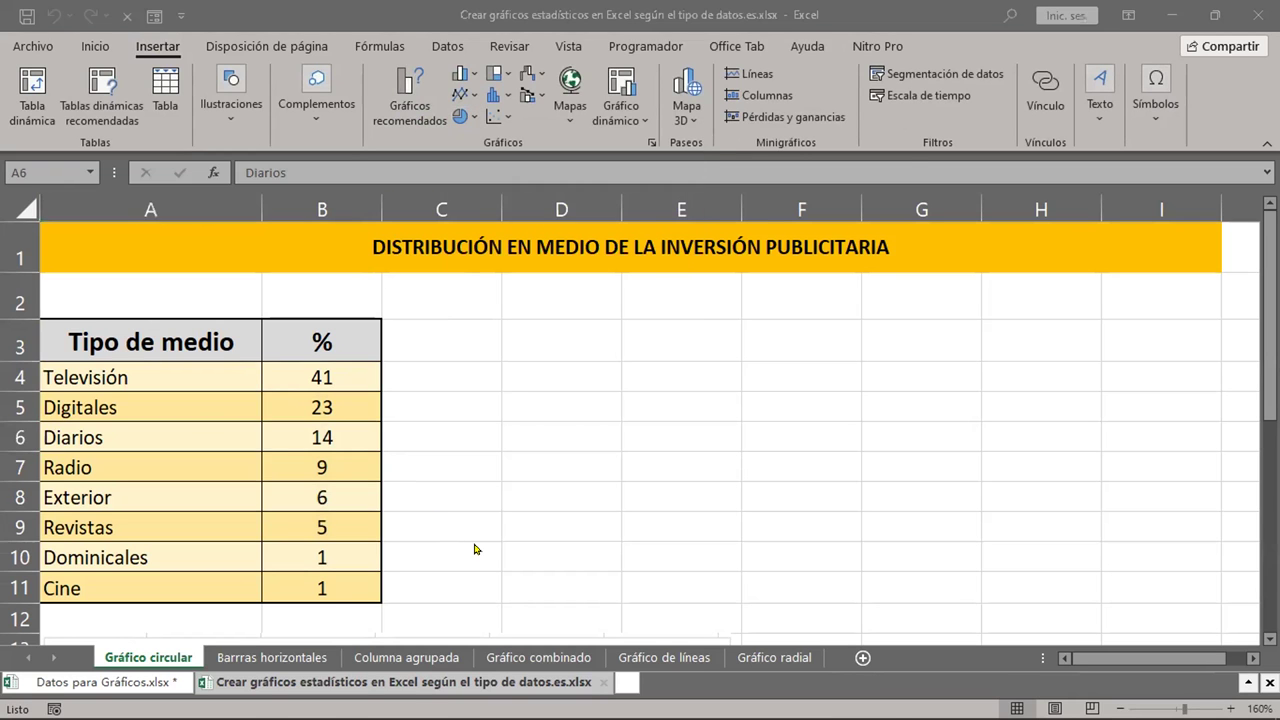
Close the helper tool's settings window and bring up the pie and doughnut chart types on Insertar
key(super)
click(443, 509)
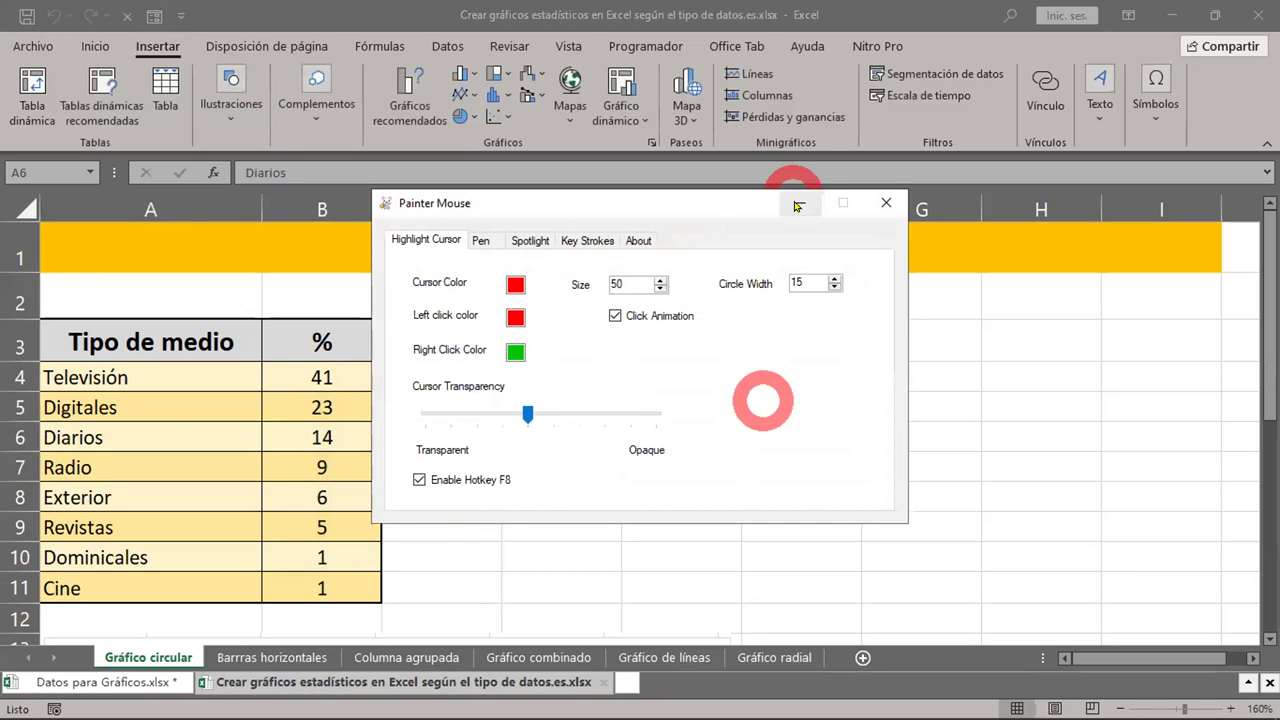
click(802, 206)
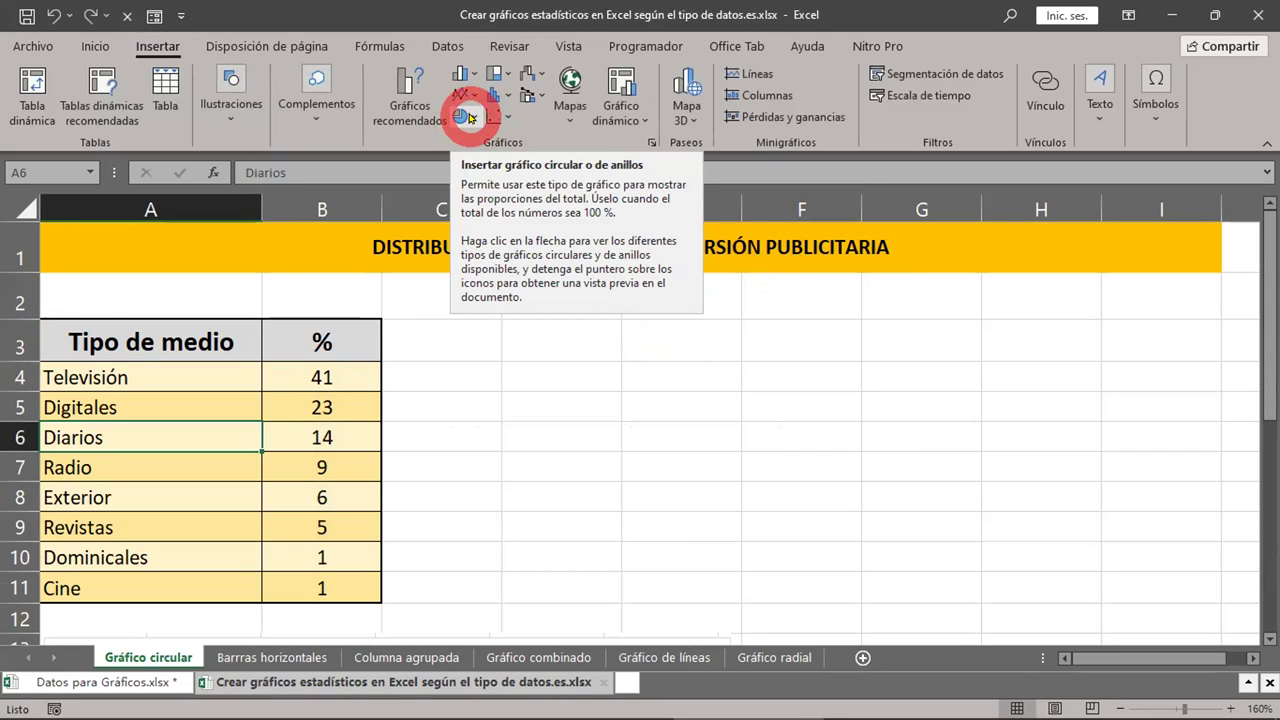
click(470, 118)
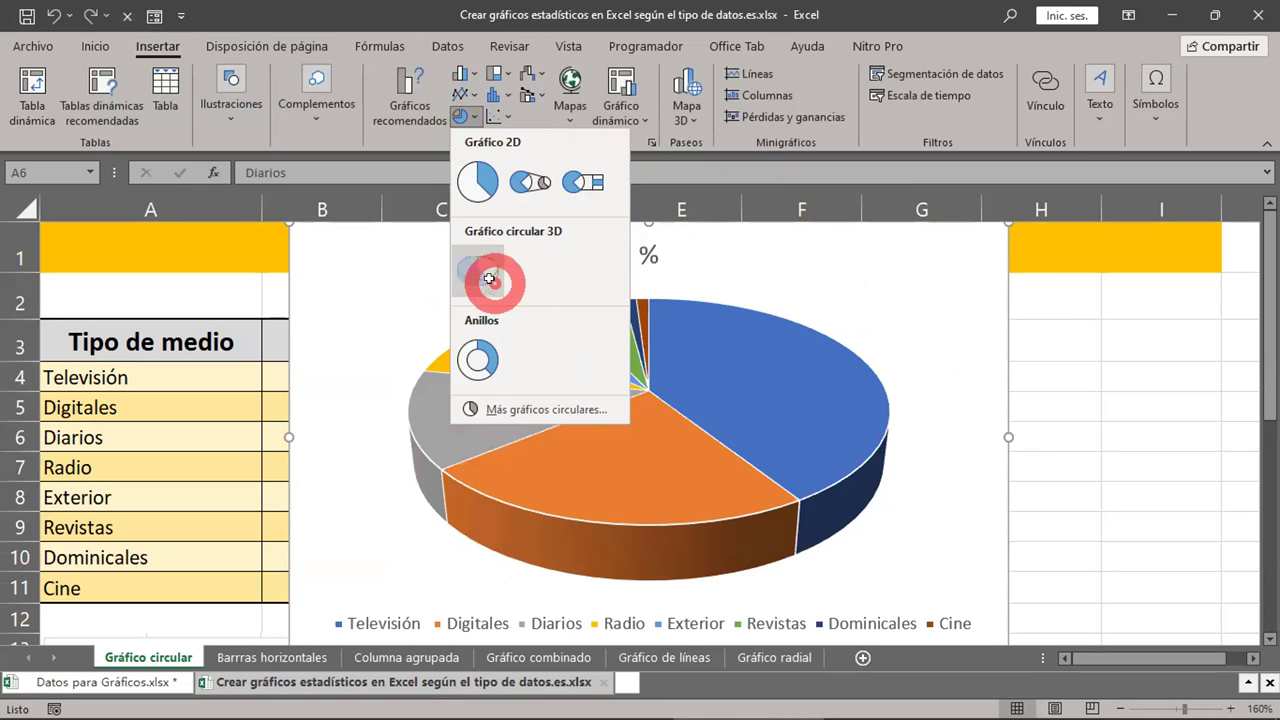
Insert the 3D pie chart of the media percentages and shrink it from its corner
click(495, 284)
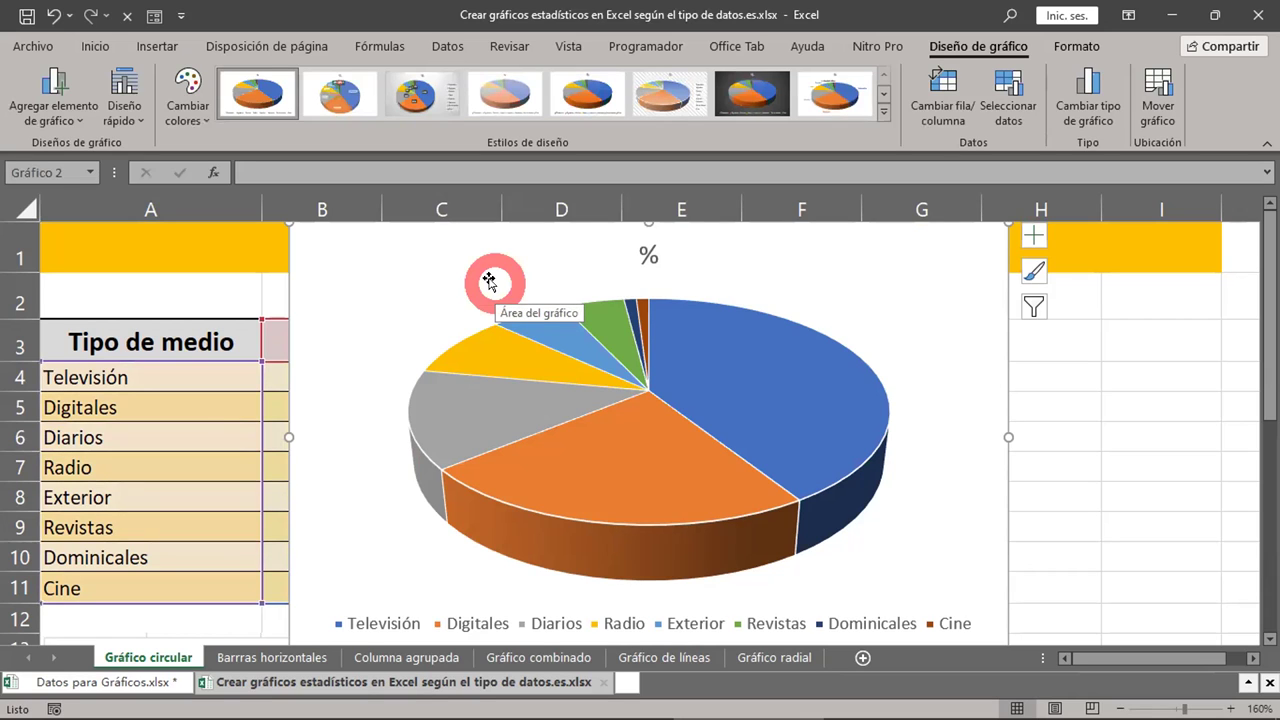
scroll(970, 512, down, 1)
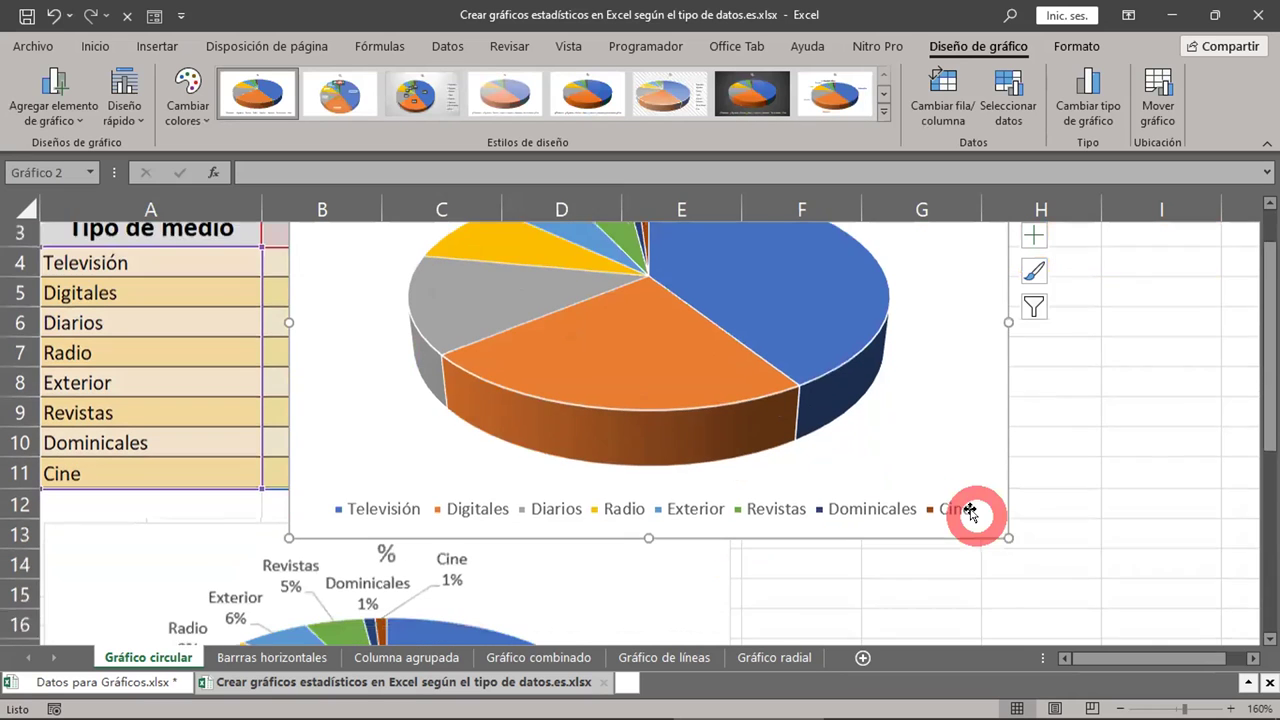
scroll(970, 512, down, 1)
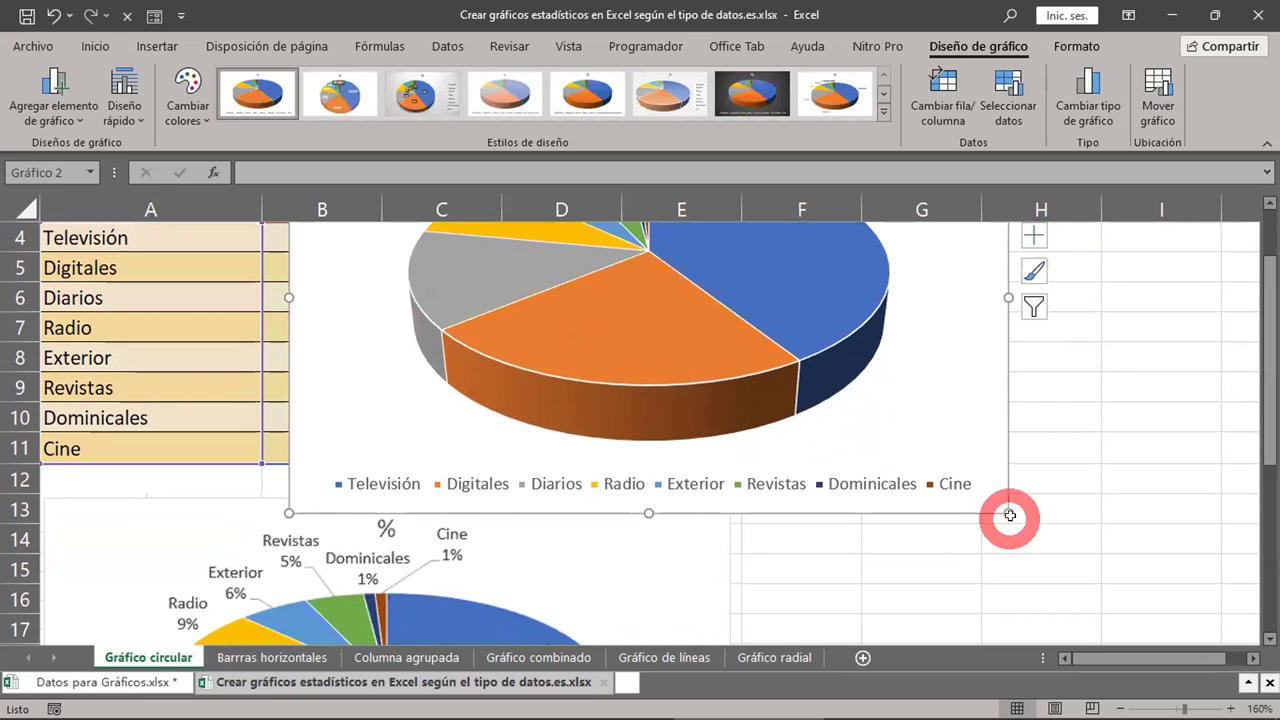
drag(1008, 512, 938, 462)
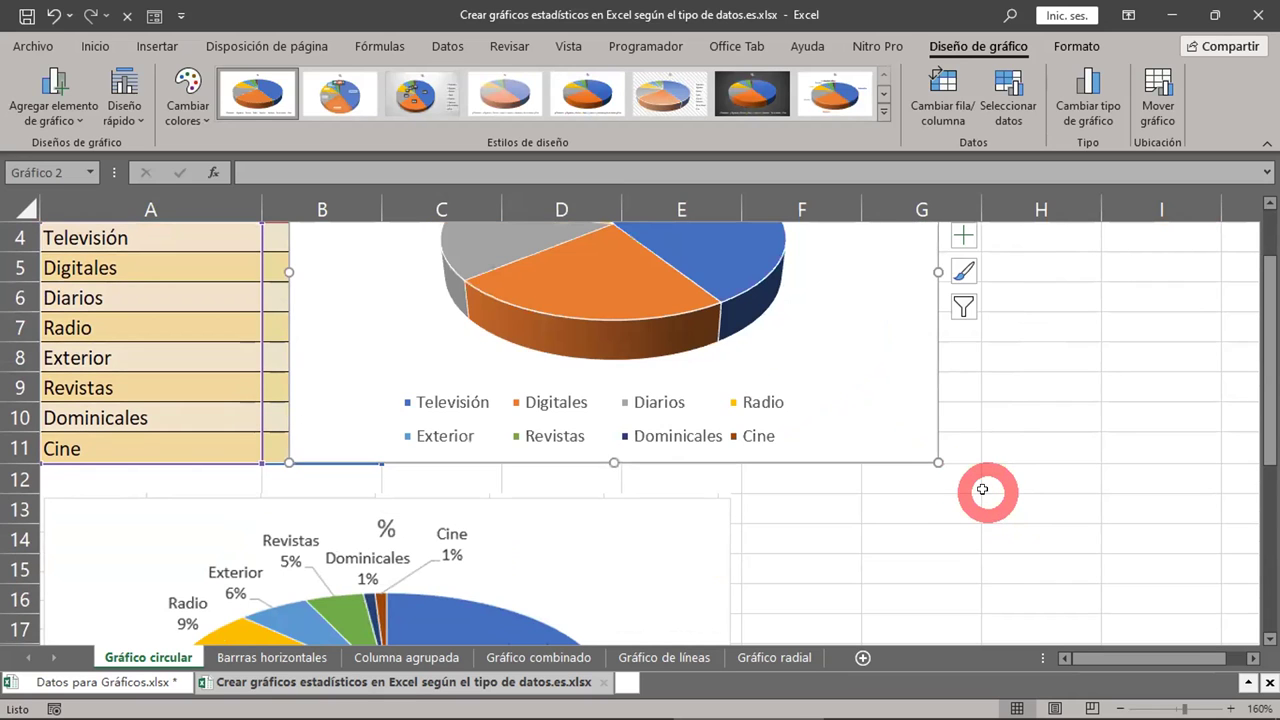
Move the whole pie chart beside the media table, undoing an accidental plot-area shift
scroll(980, 491, up, 3)
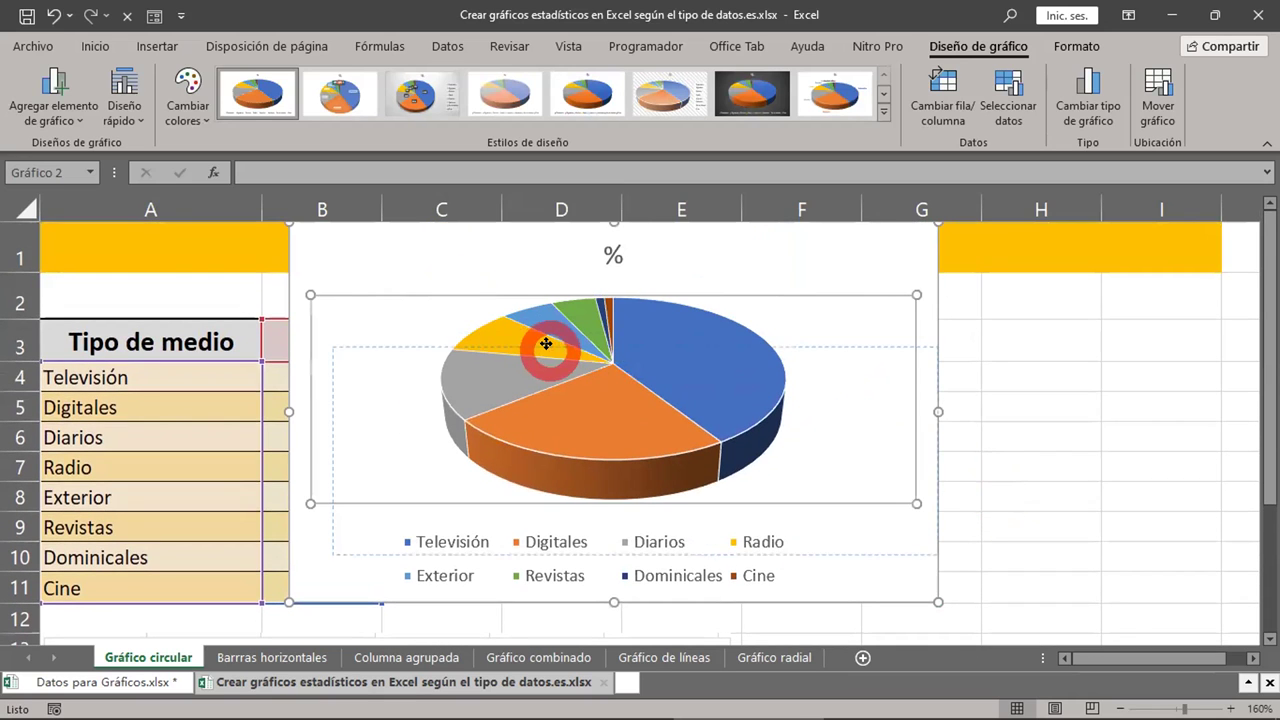
drag(447, 293, 469, 299)
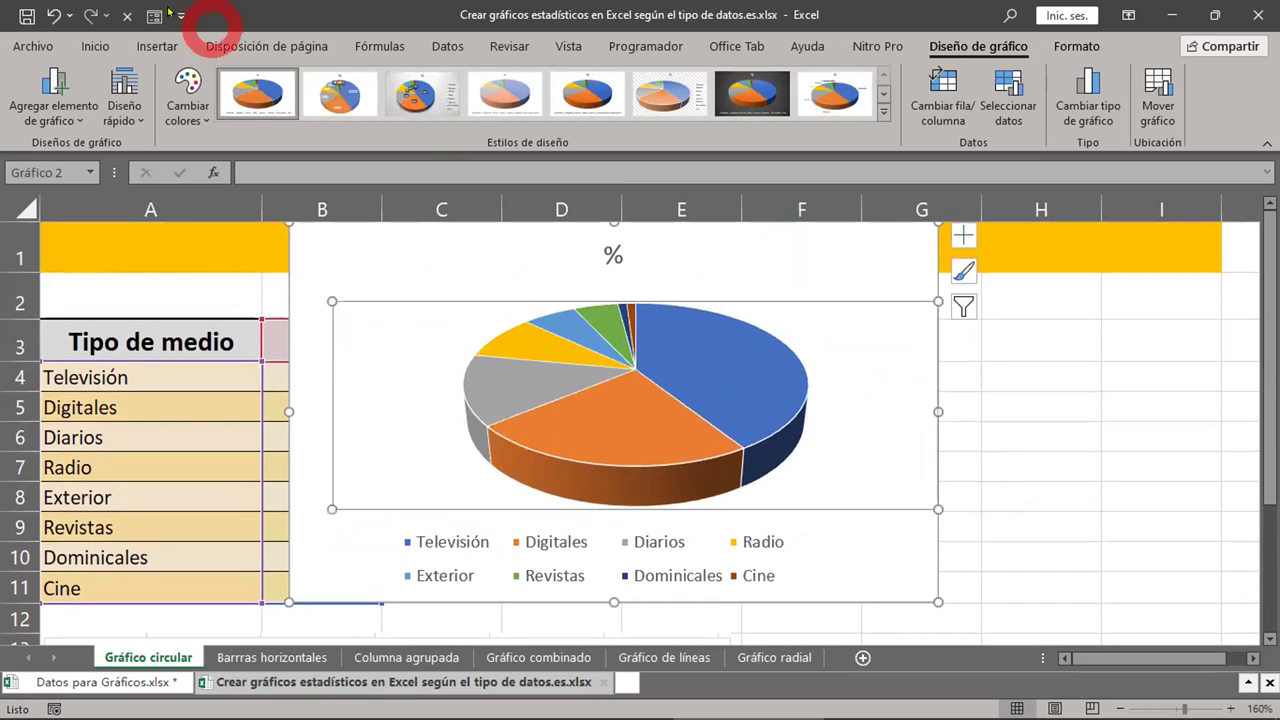
click(55, 12)
mouse_move(340, 226)
mouse_down()
mouse_move(434, 325)
mouse_move(480, 294)
mouse_up()
Shrink the chart further so it sits above the existing labelled pie chart
scroll(1062, 517, down, 3)
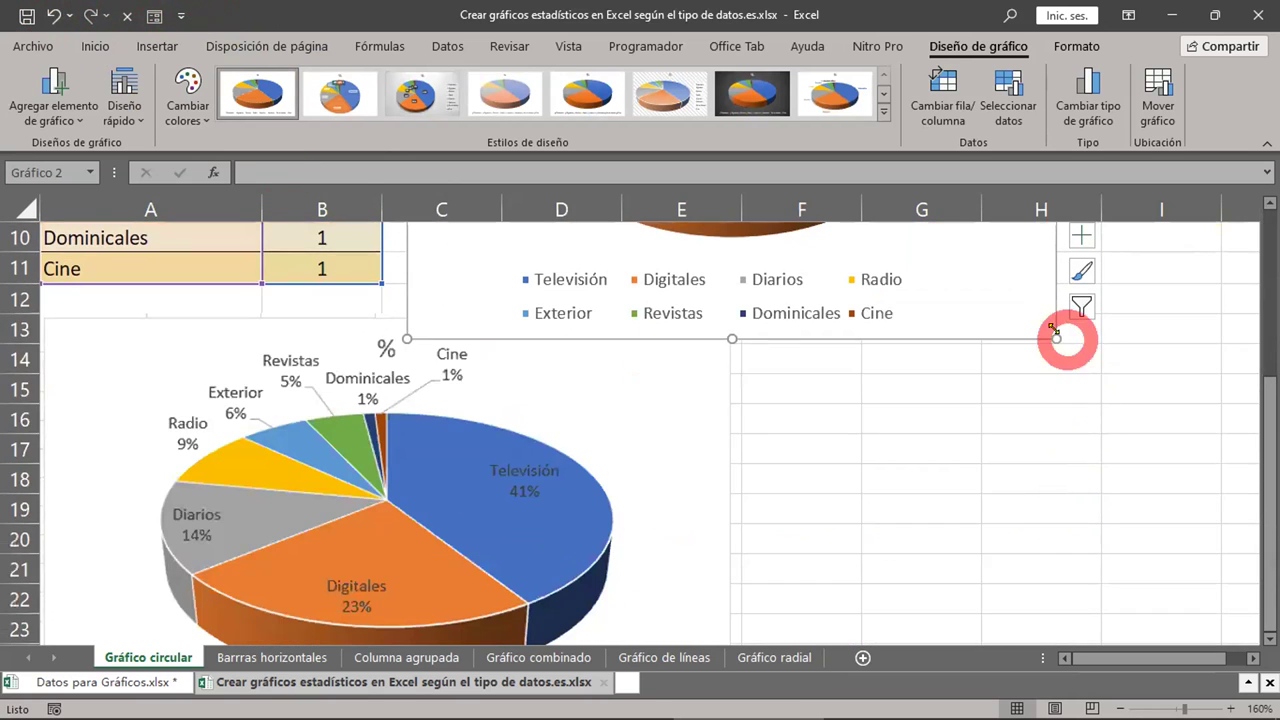
drag(1057, 337, 1019, 287)
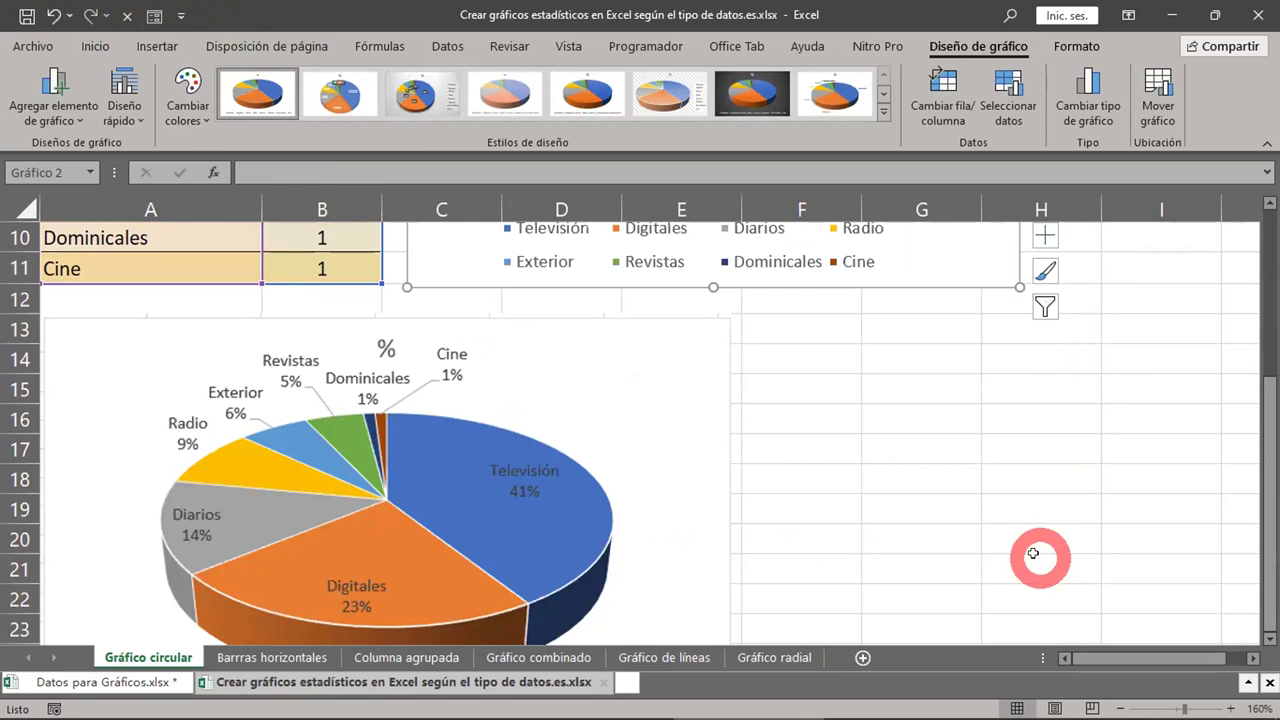
scroll(1033, 553, up, 1)
scroll(1033, 553, up, 2)
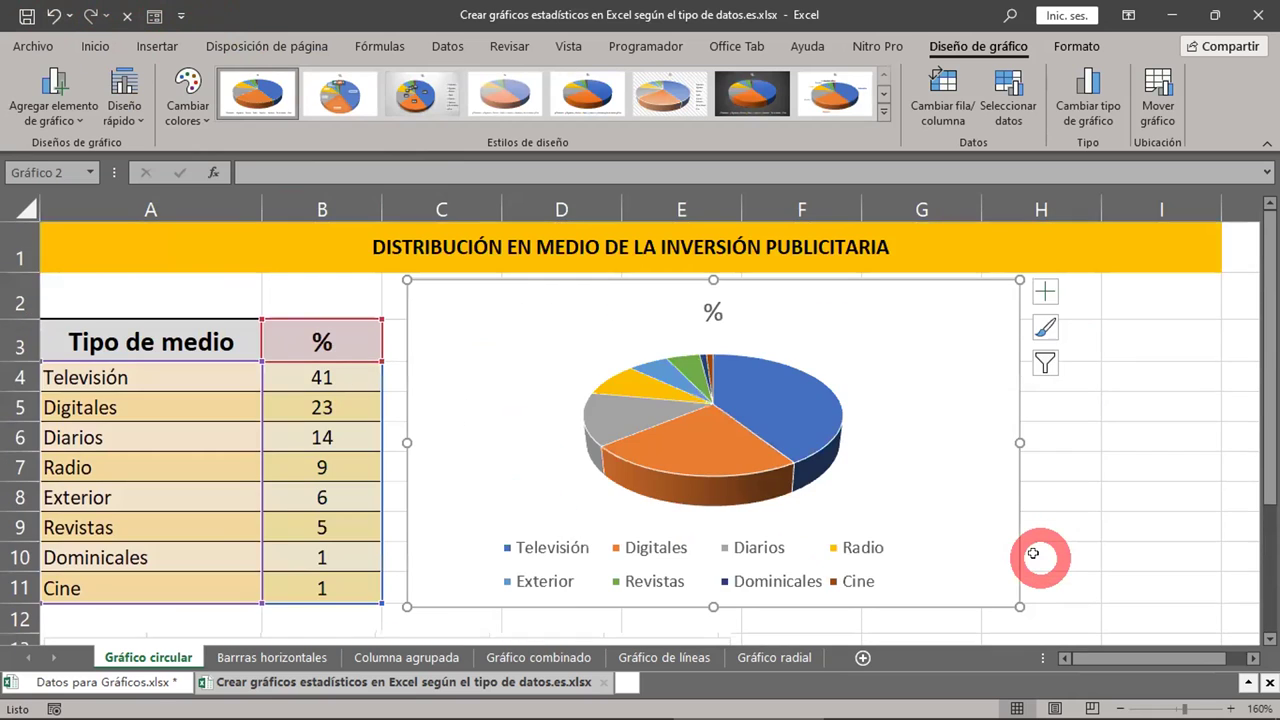
scroll(1033, 553, down, 4)
scroll(1033, 553, up, 3)
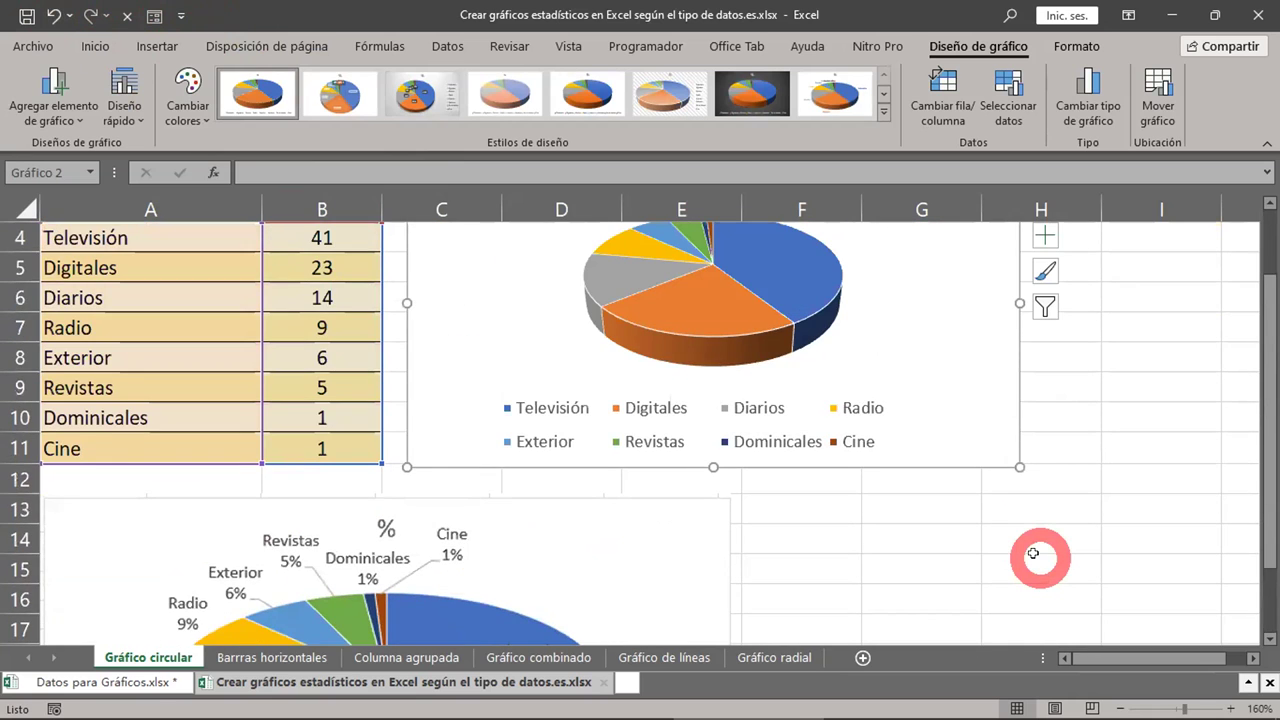
scroll(1033, 553, down, 3)
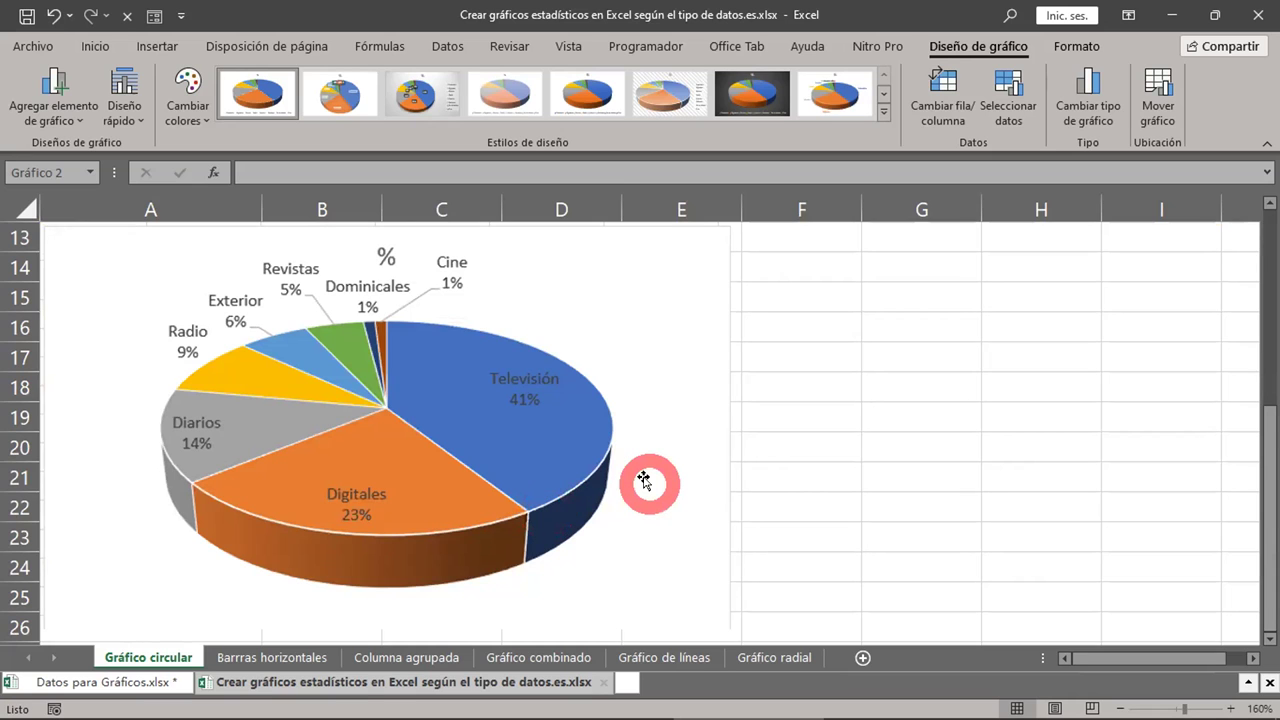
scroll(646, 477, down, 2)
scroll(644, 480, up, 4)
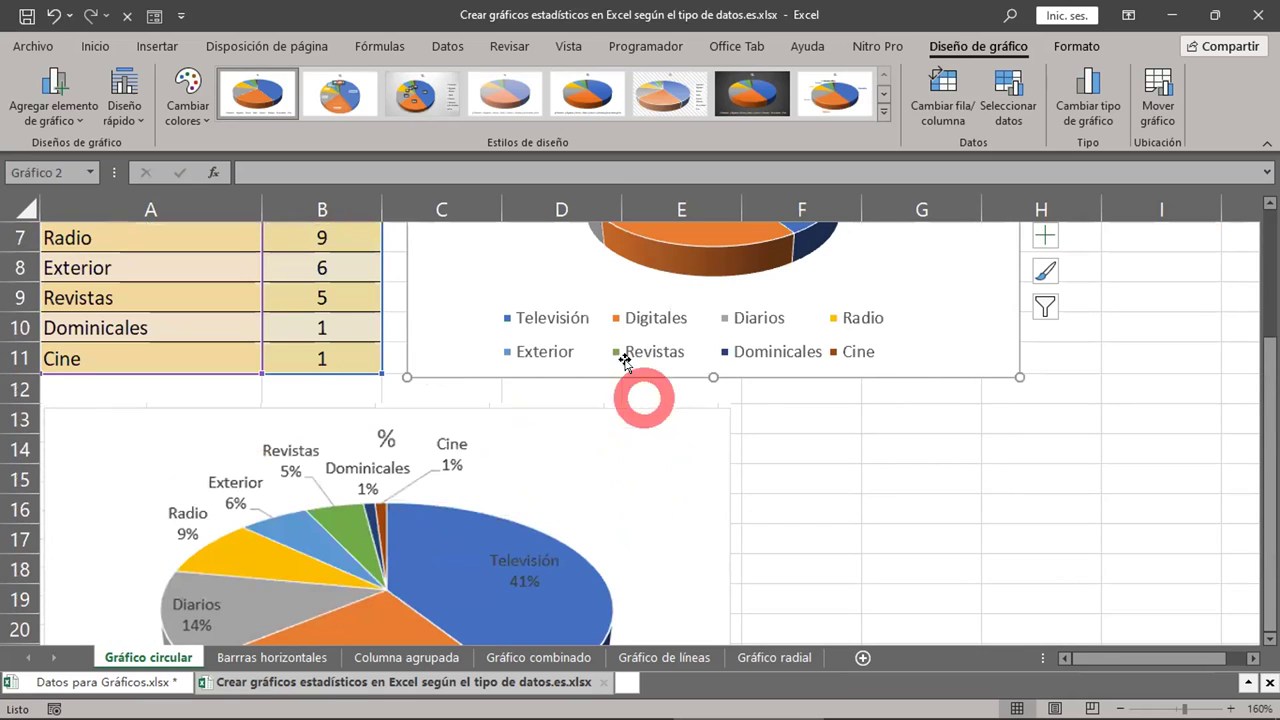
click(610, 323)
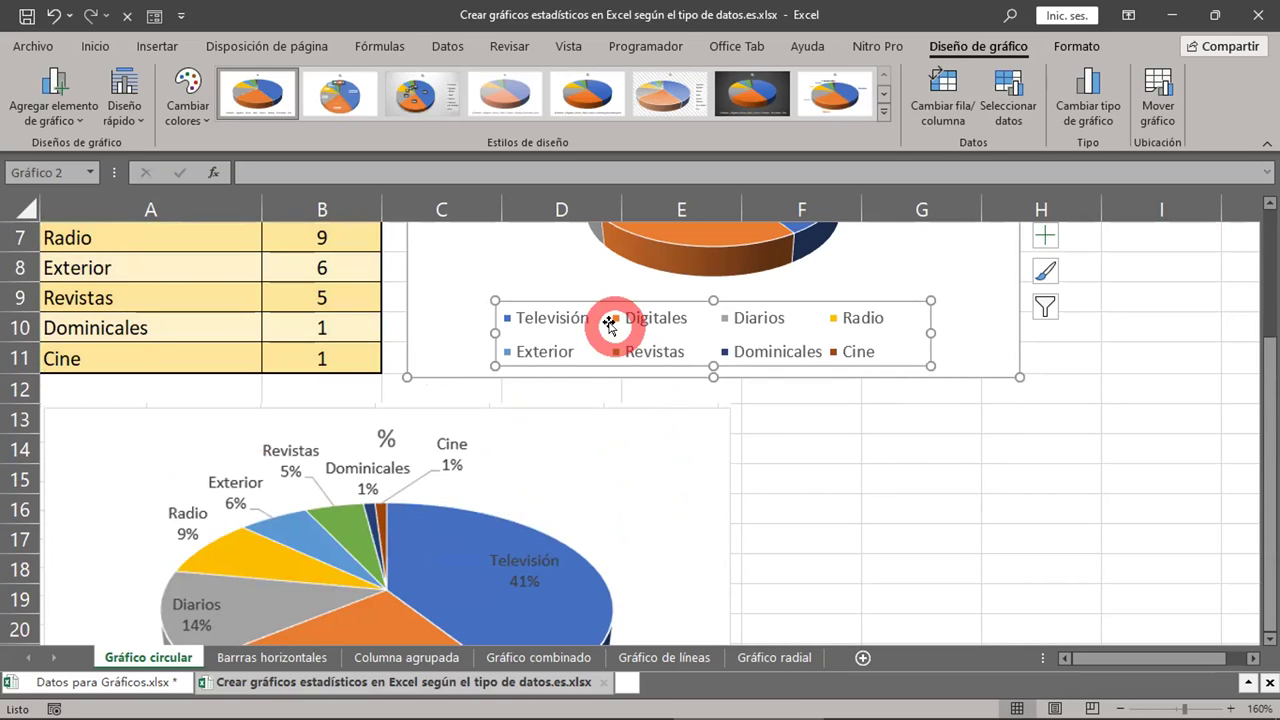
click(531, 265)
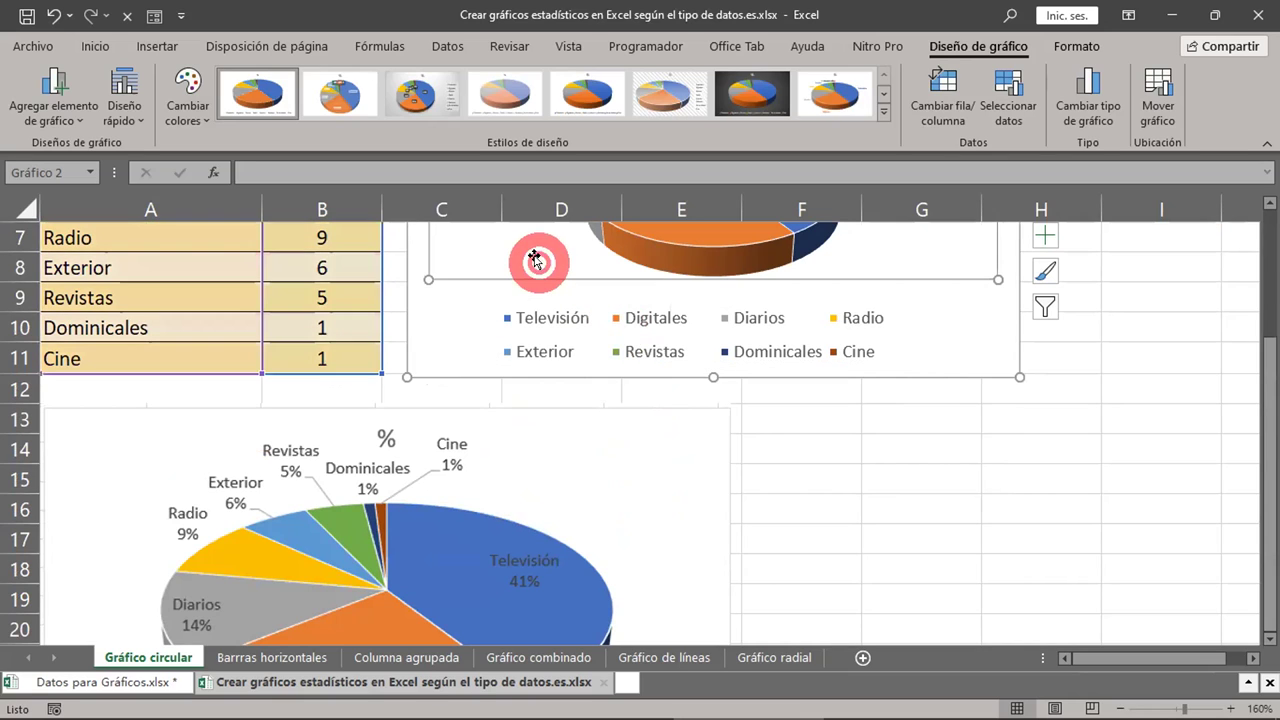
click(445, 325)
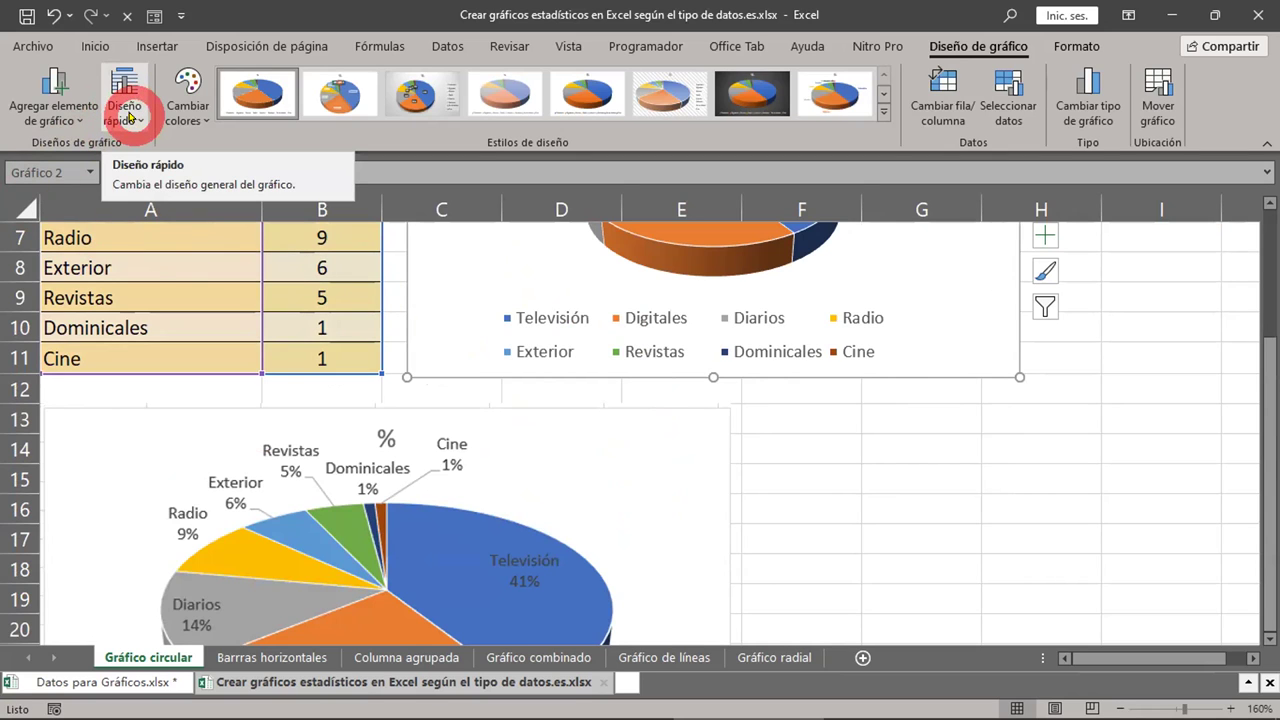
scroll(900, 560, up, 2)
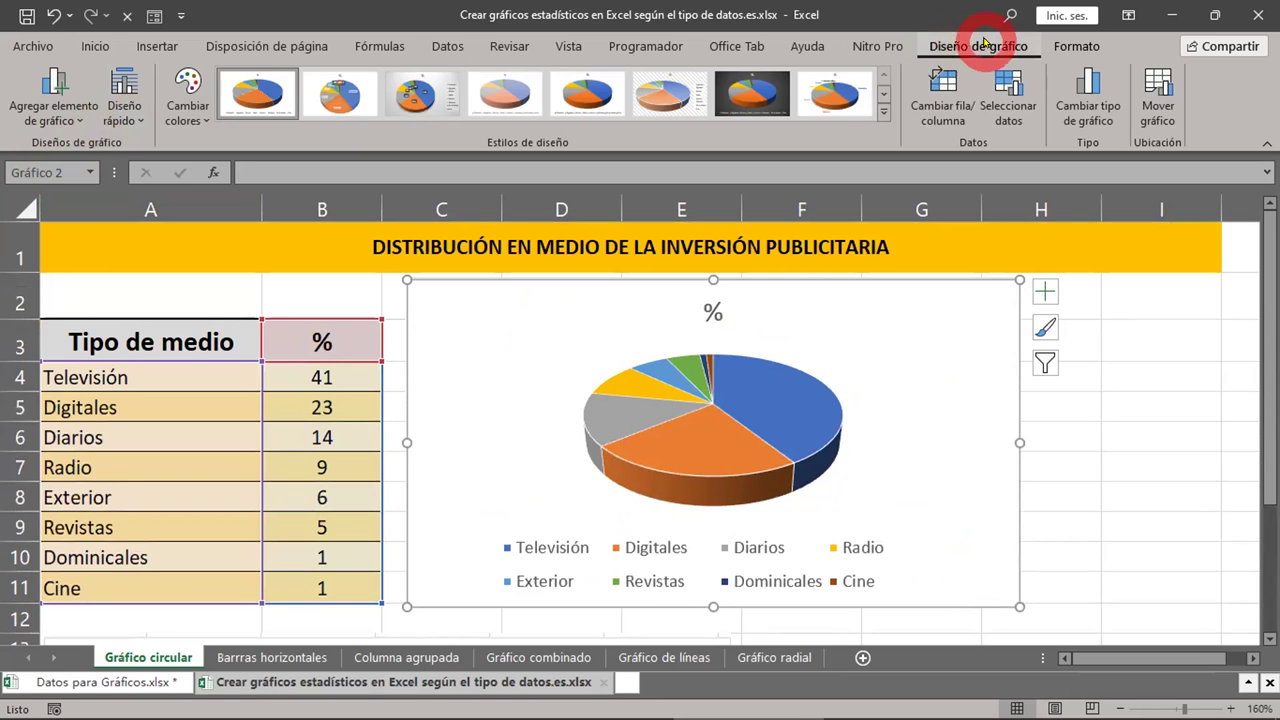
click(1068, 47)
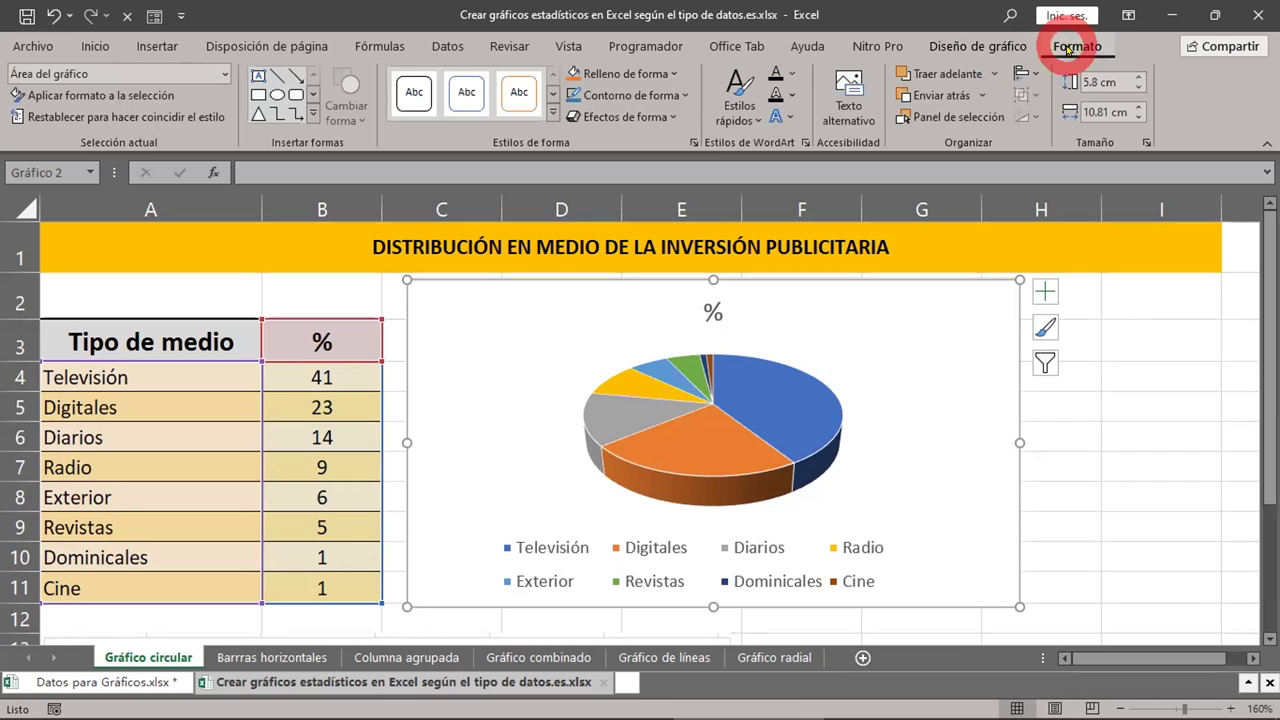
click(1010, 46)
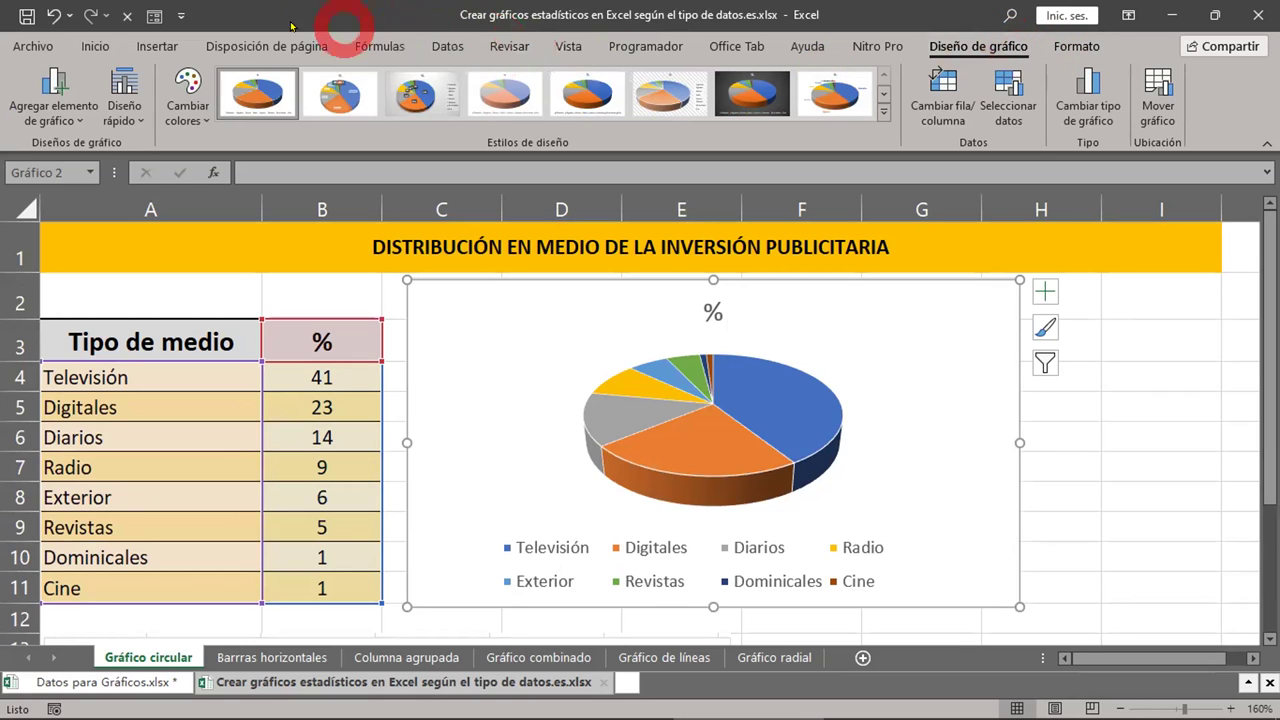
Apply the quick layout that labels the pie slices with category names instead of a legend
click(128, 118)
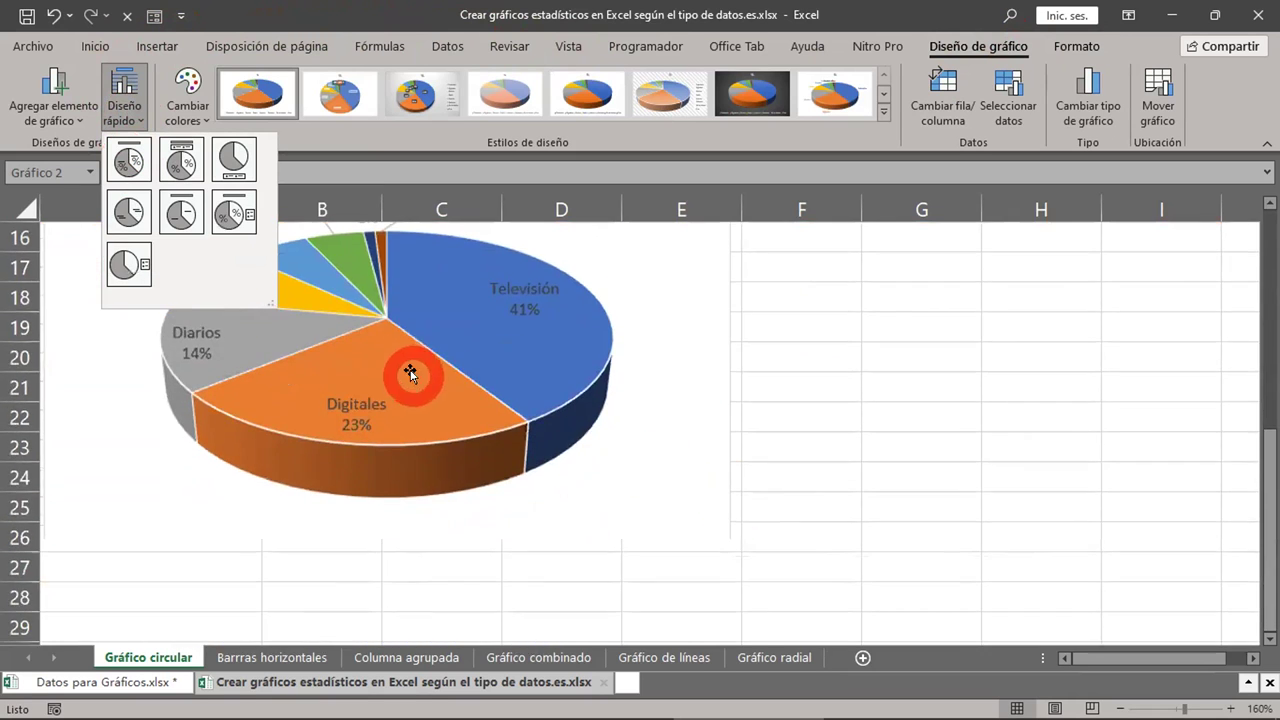
scroll(410, 373, up, 3)
scroll(581, 448, up, 1)
scroll(582, 447, up, 1)
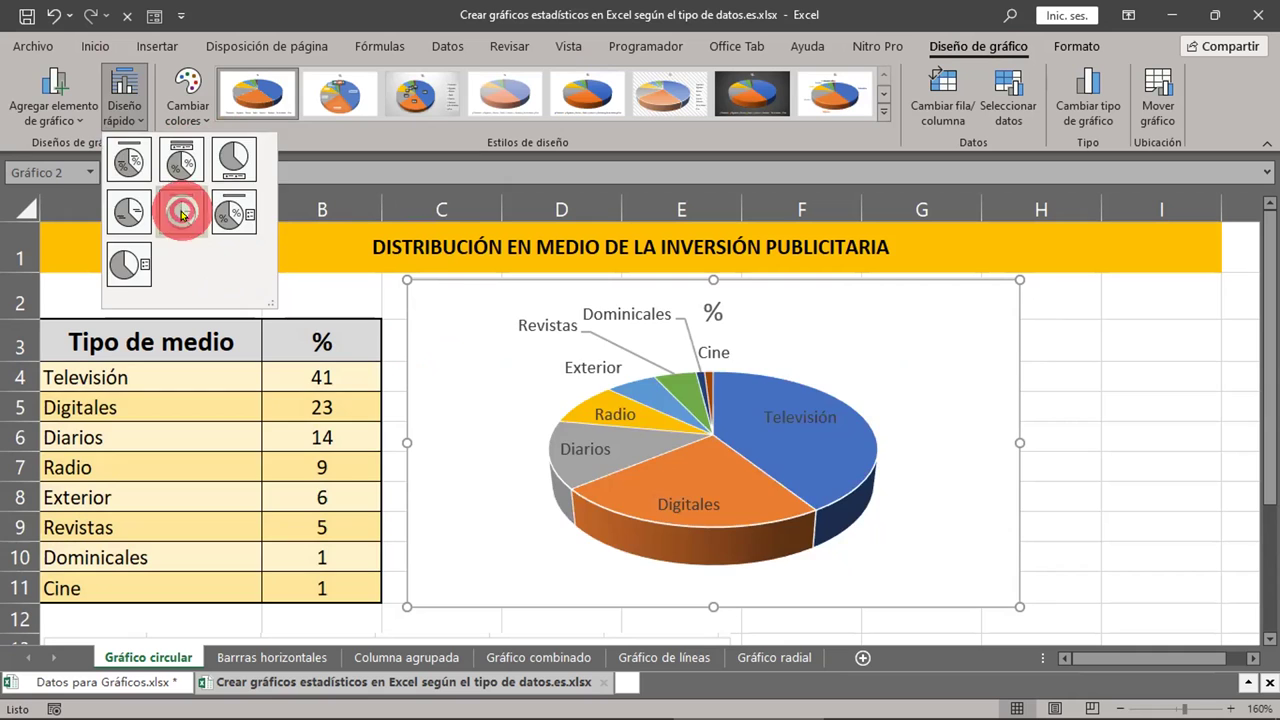
click(182, 214)
Select the top pie chart and bring up the Diseño rápido gallery again
scroll(606, 457, down, 5)
scroll(606, 457, up, 5)
click(600, 462)
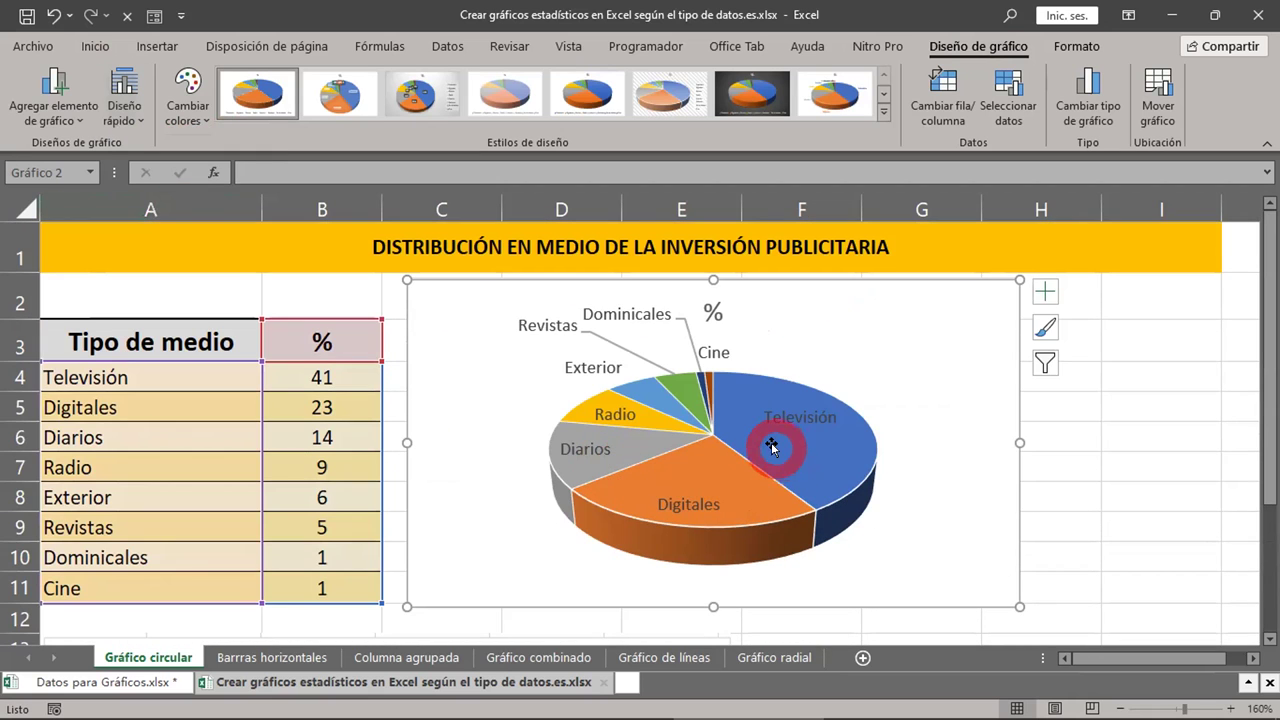
scroll(771, 443, down, 2)
scroll(771, 443, down, 1)
scroll(771, 443, up, 3)
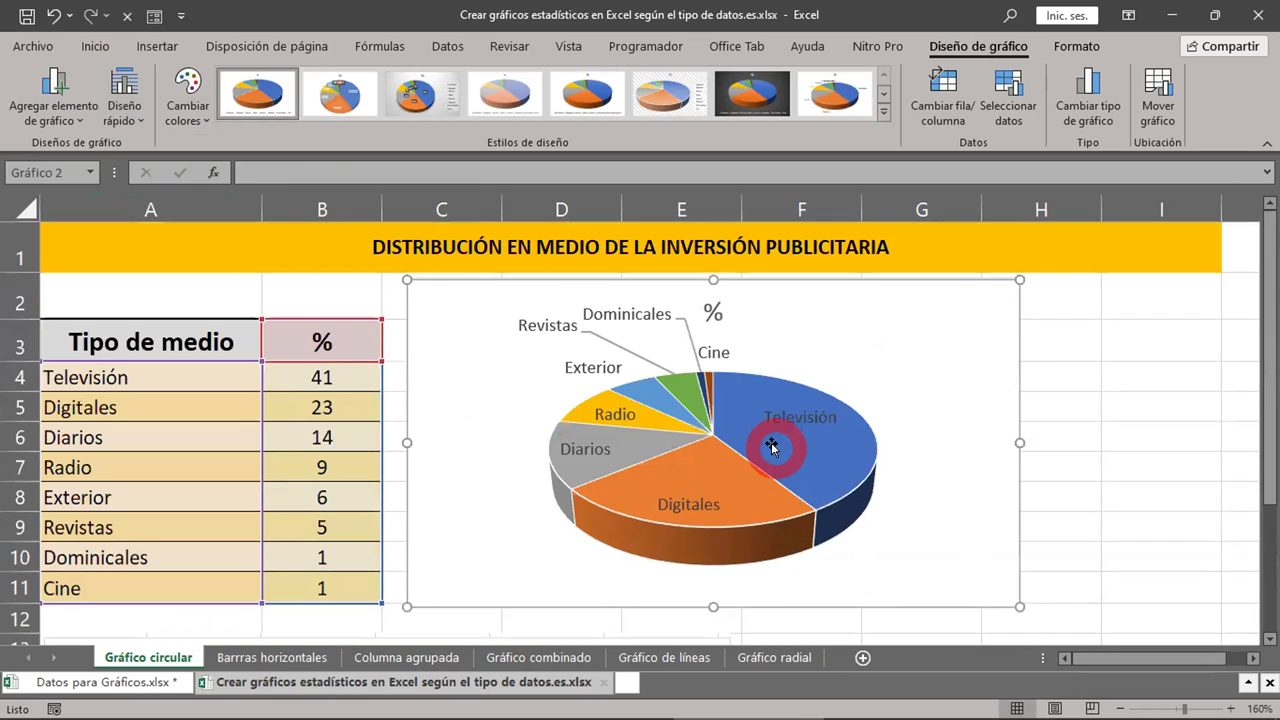
click(125, 112)
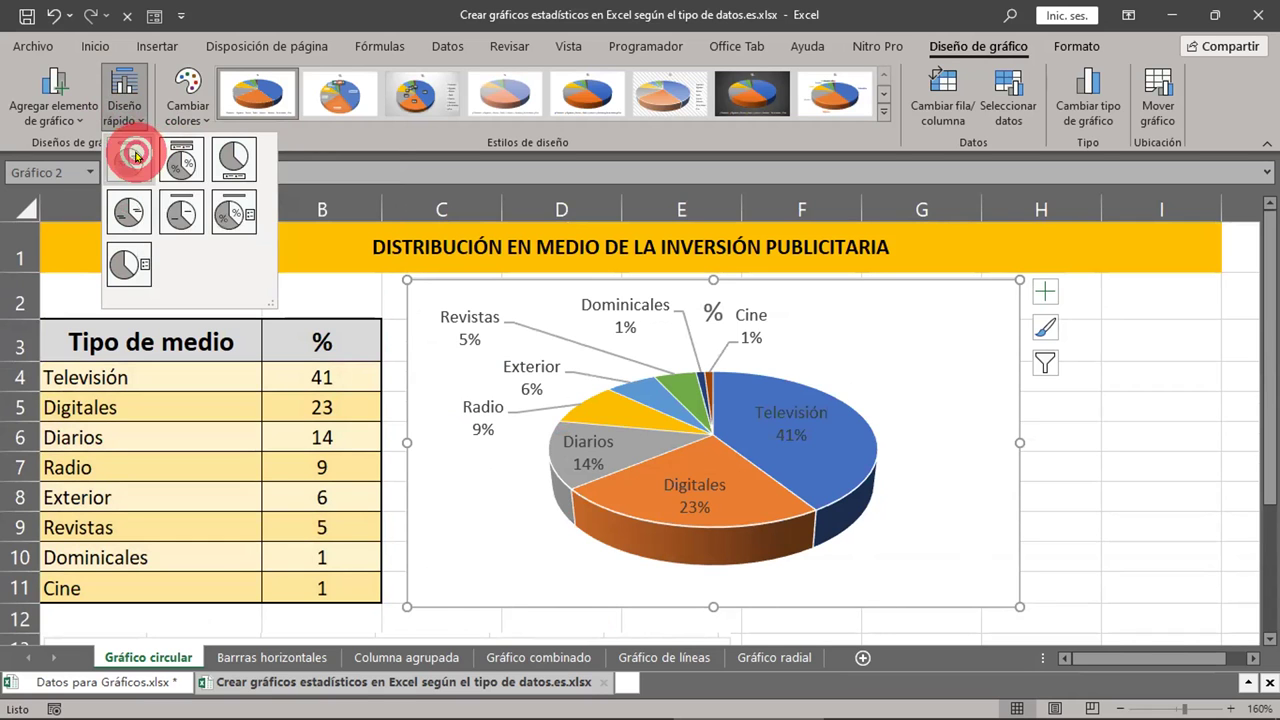
Apply quick layout Diseño 1 so each top pie slice shows its medium name and percentage
click(140, 157)
click(748, 460)
scroll(780, 460, down, 1)
scroll(779, 458, down, 3)
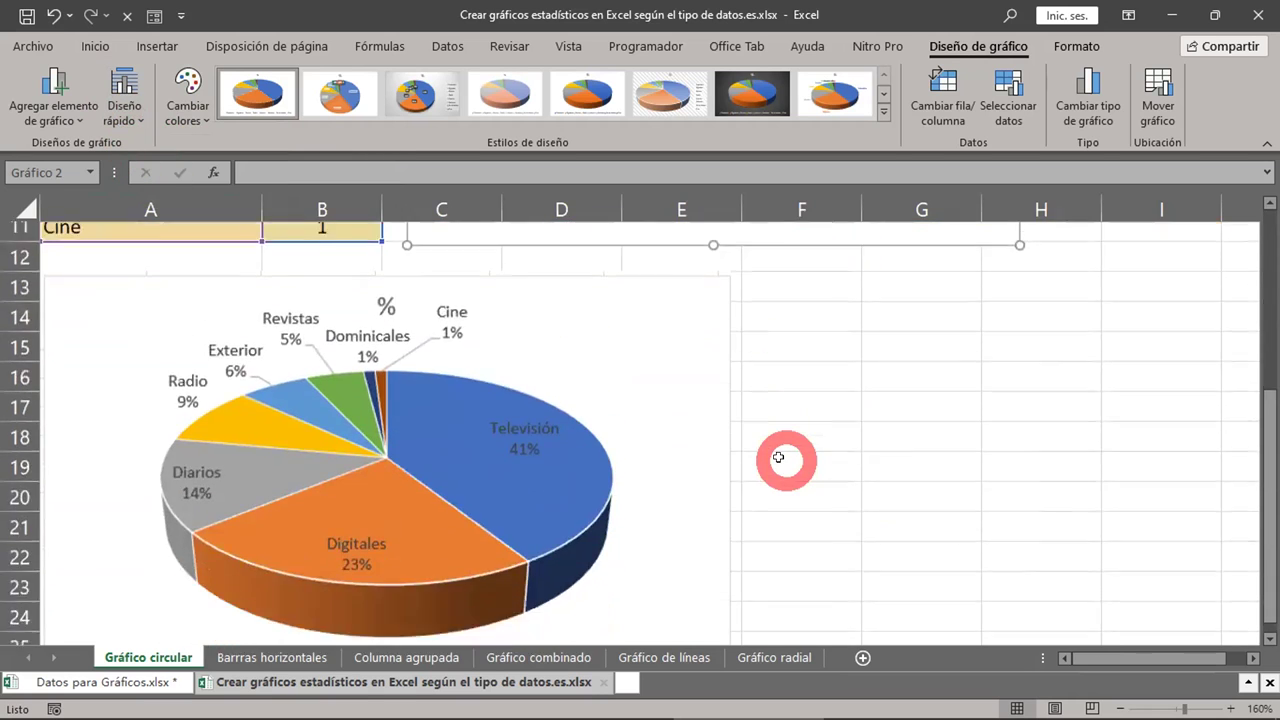
scroll(779, 458, down, 1)
scroll(778, 457, up, 4)
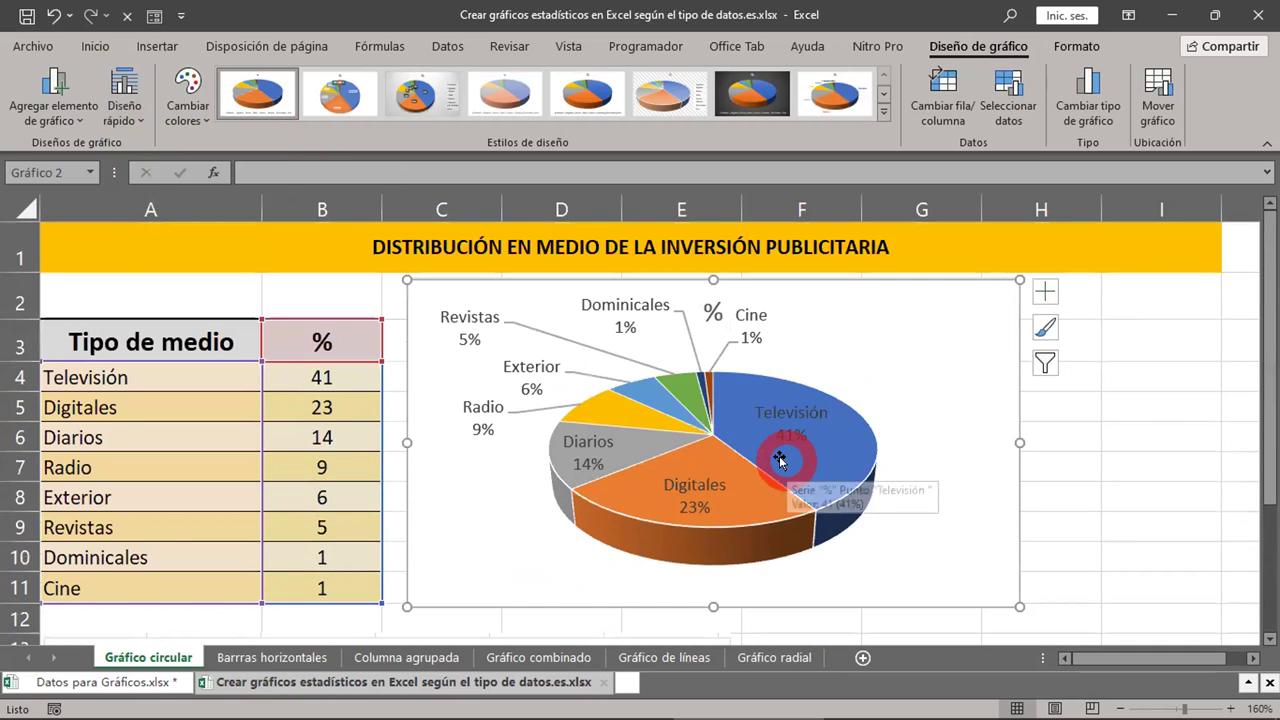
scroll(778, 457, down, 4)
scroll(778, 457, up, 3)
scroll(778, 457, up, 1)
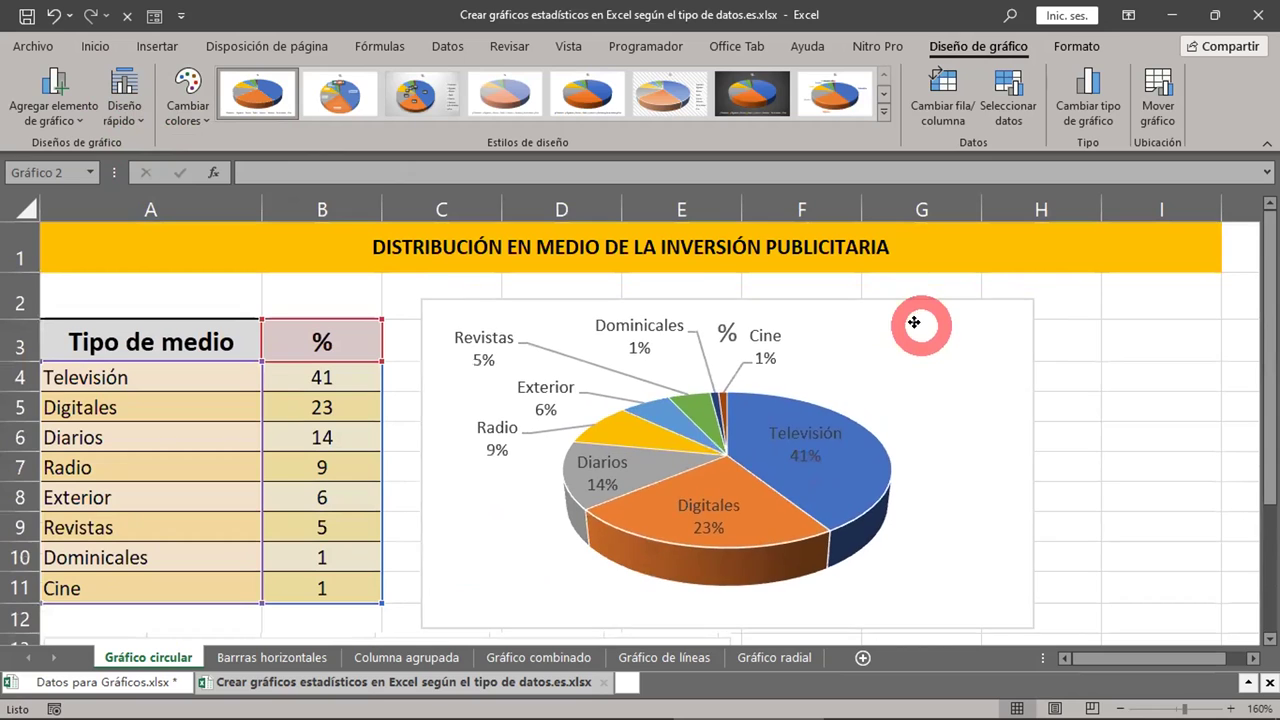
scroll(1073, 440, down, 4)
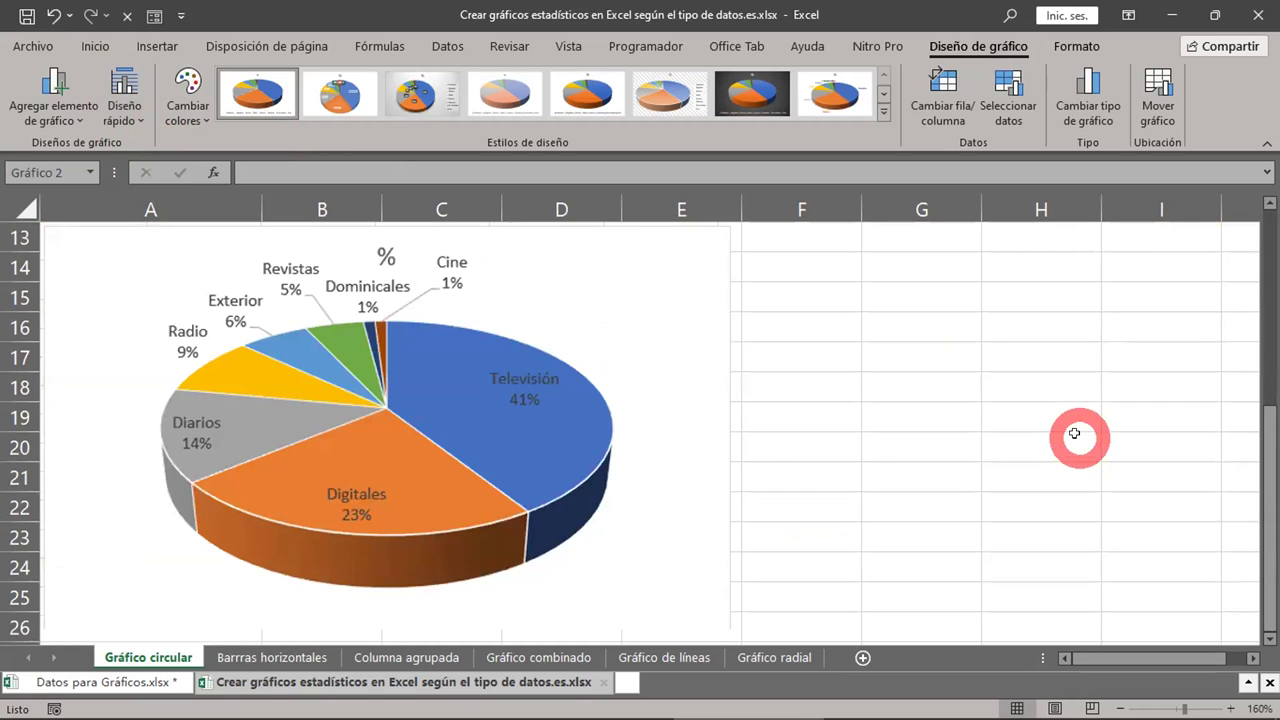
scroll(1074, 433, up, 4)
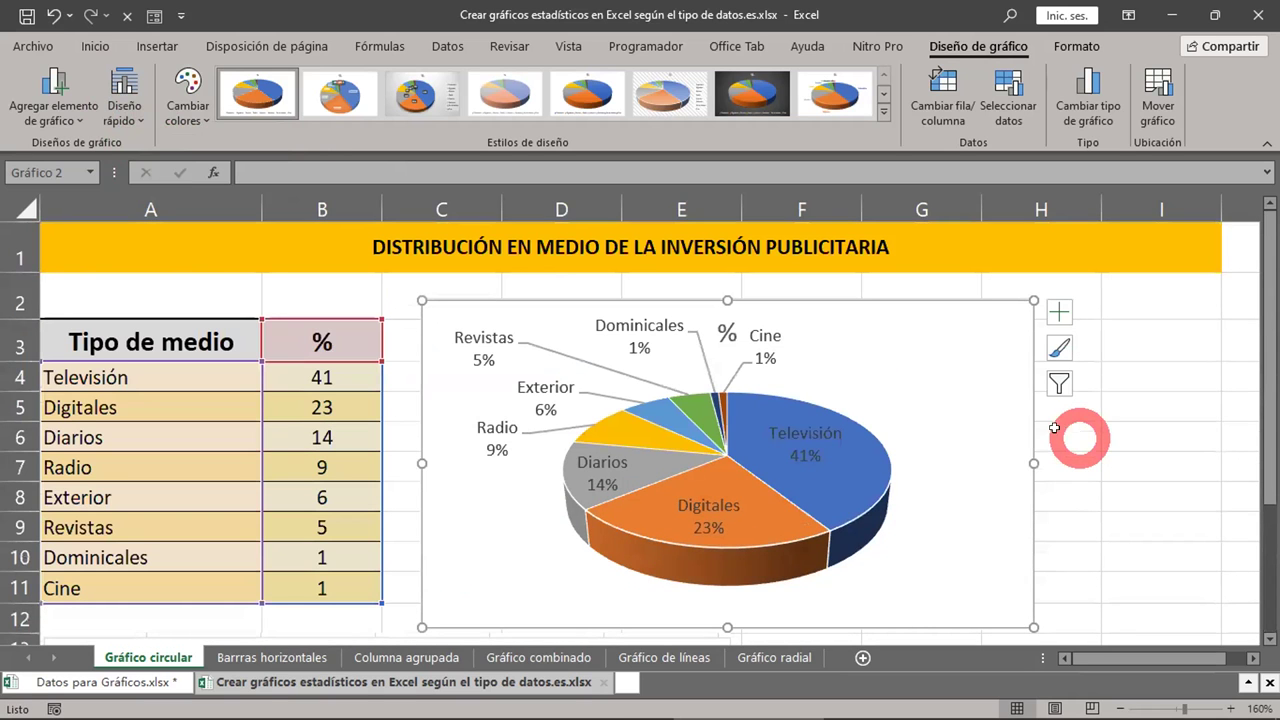
click(557, 705)
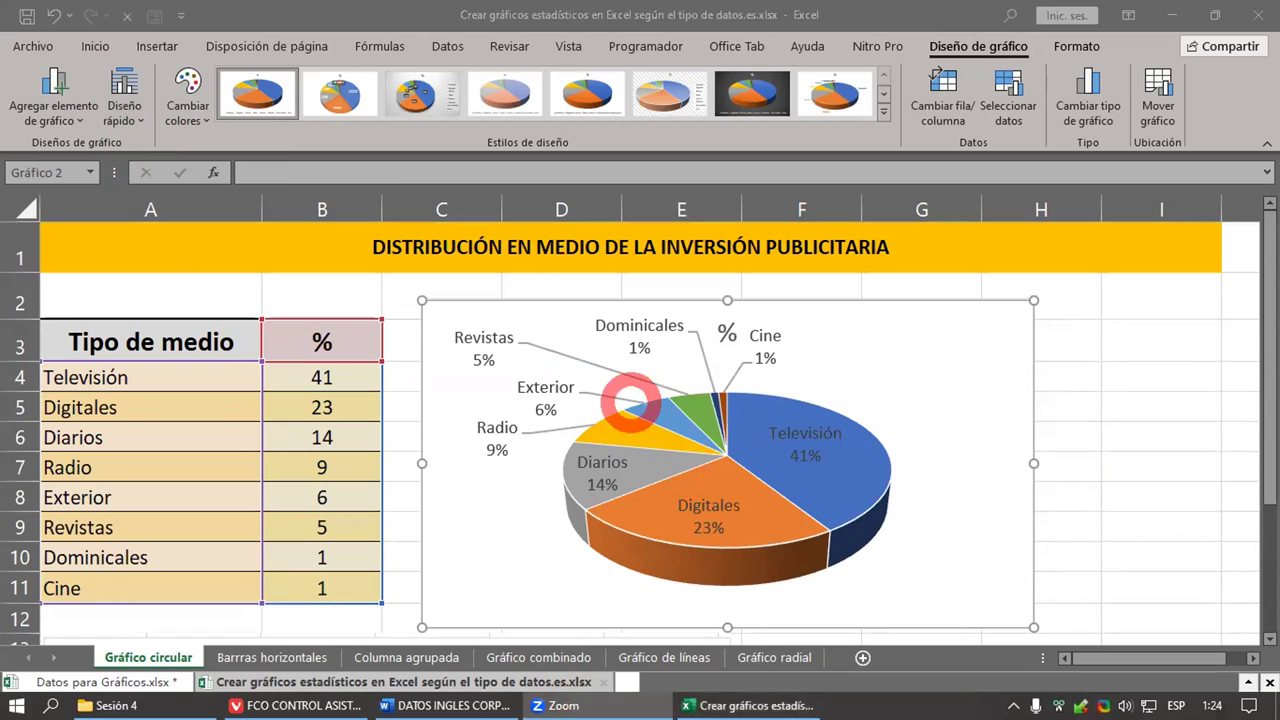
click(799, 598)
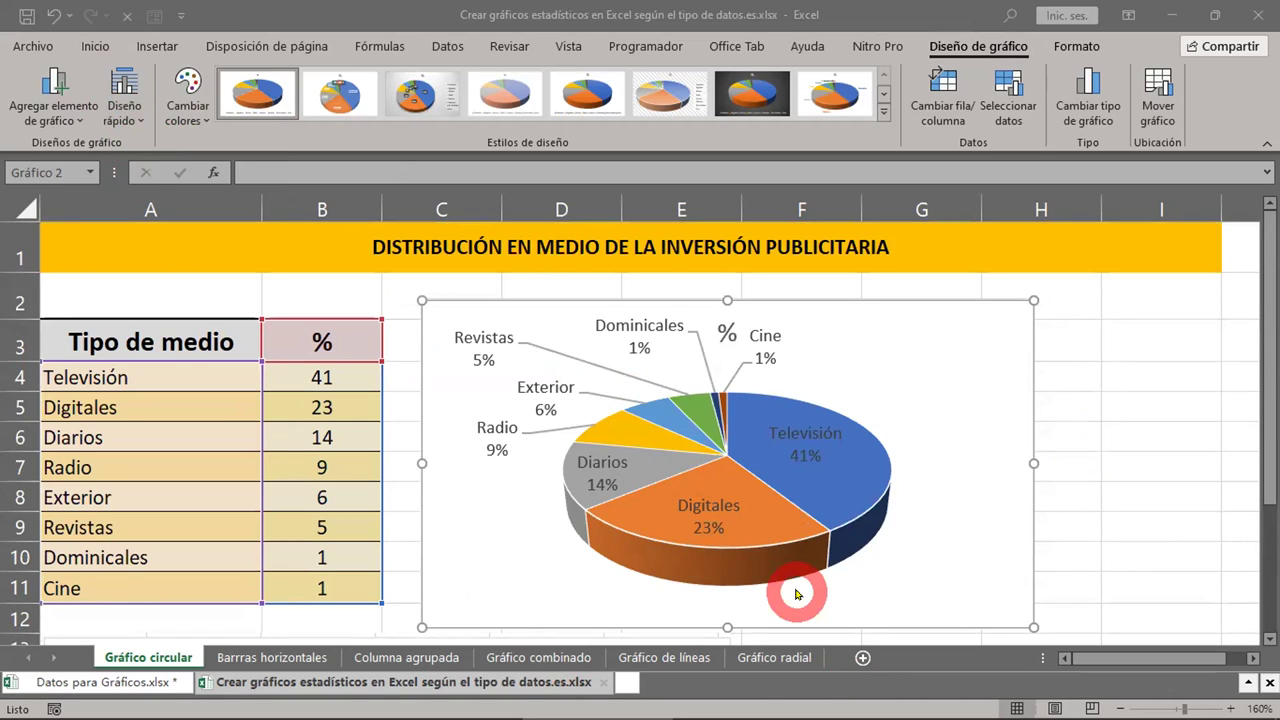
click(591, 688)
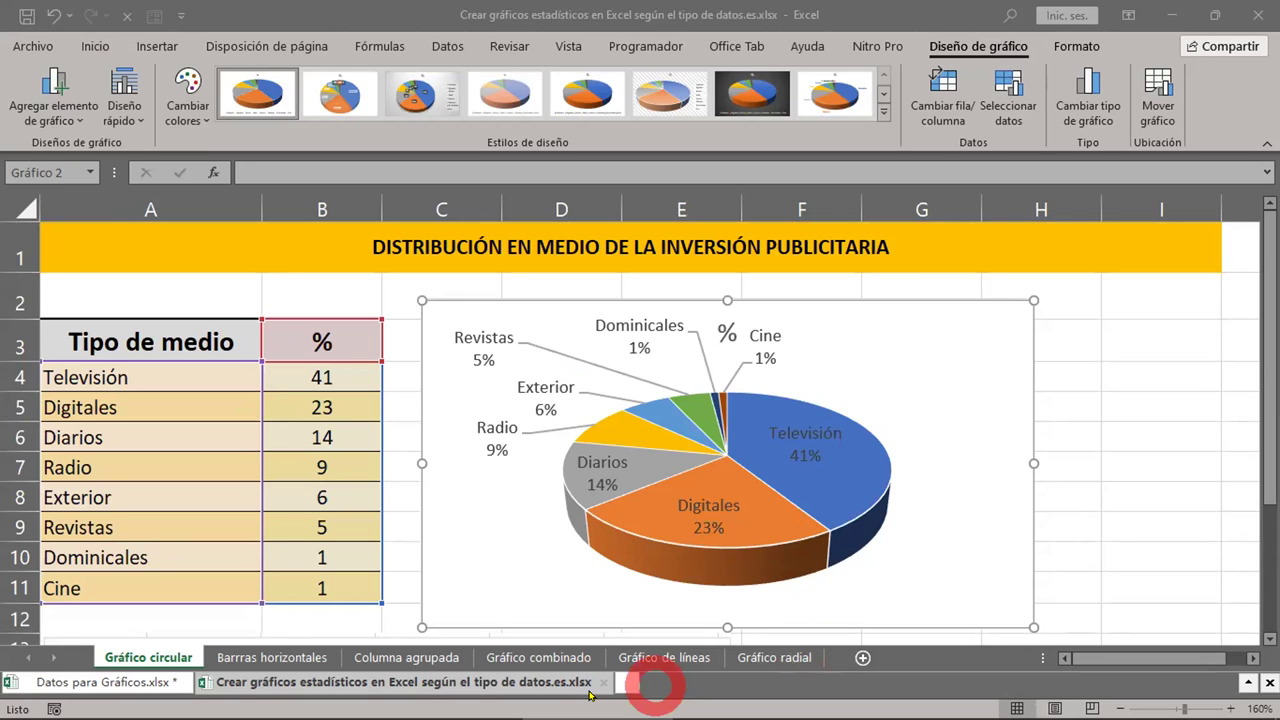
click(592, 696)
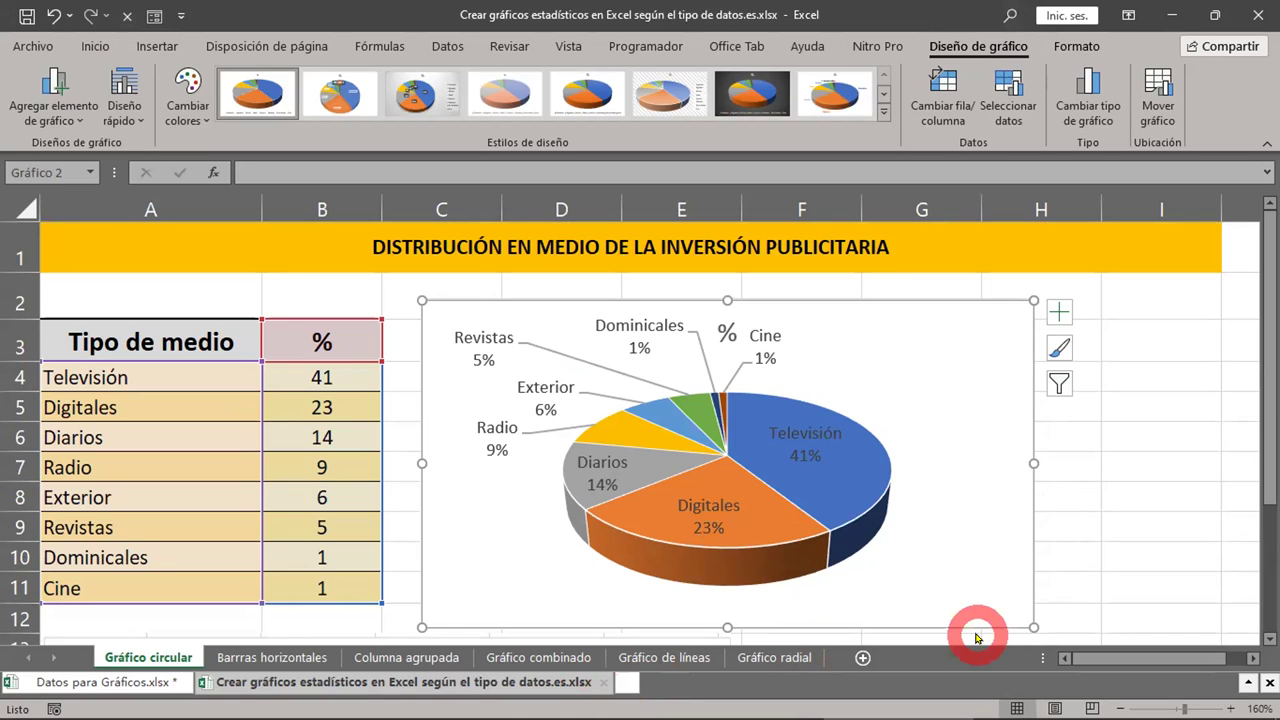
click(680, 698)
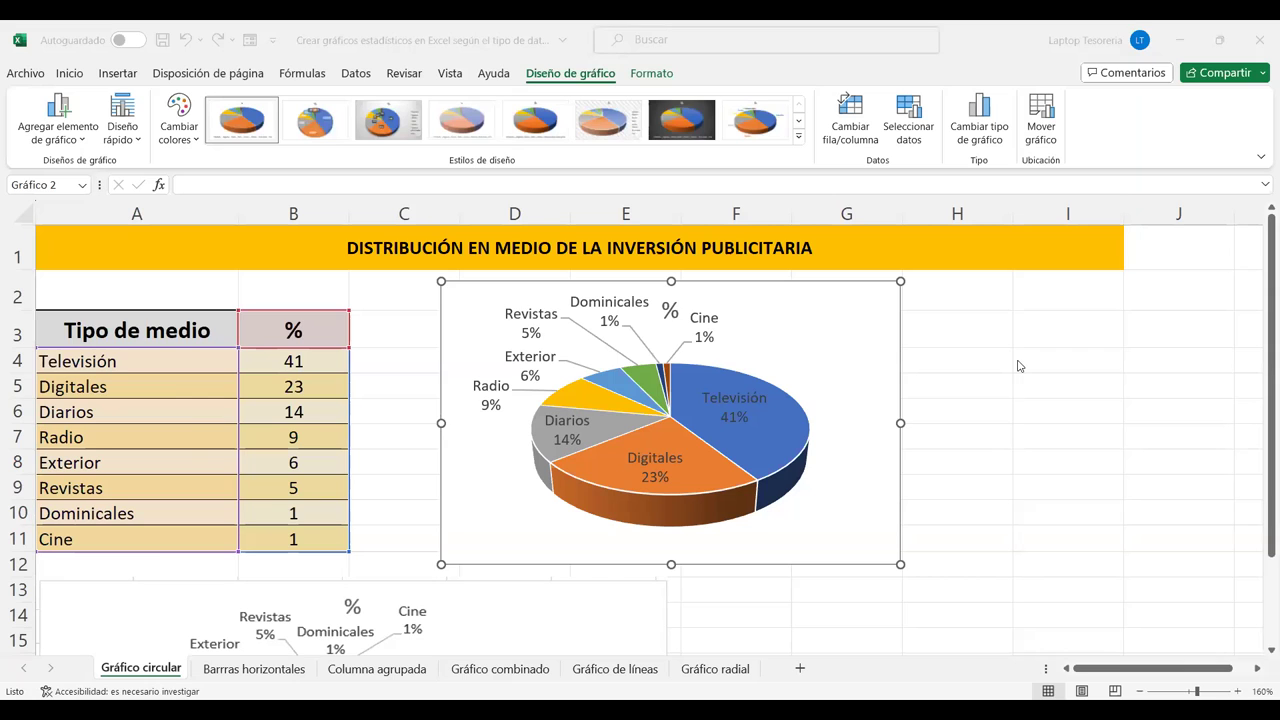
scroll(829, 380, down, 2)
scroll(803, 434, down, 2)
scroll(803, 434, up, 4)
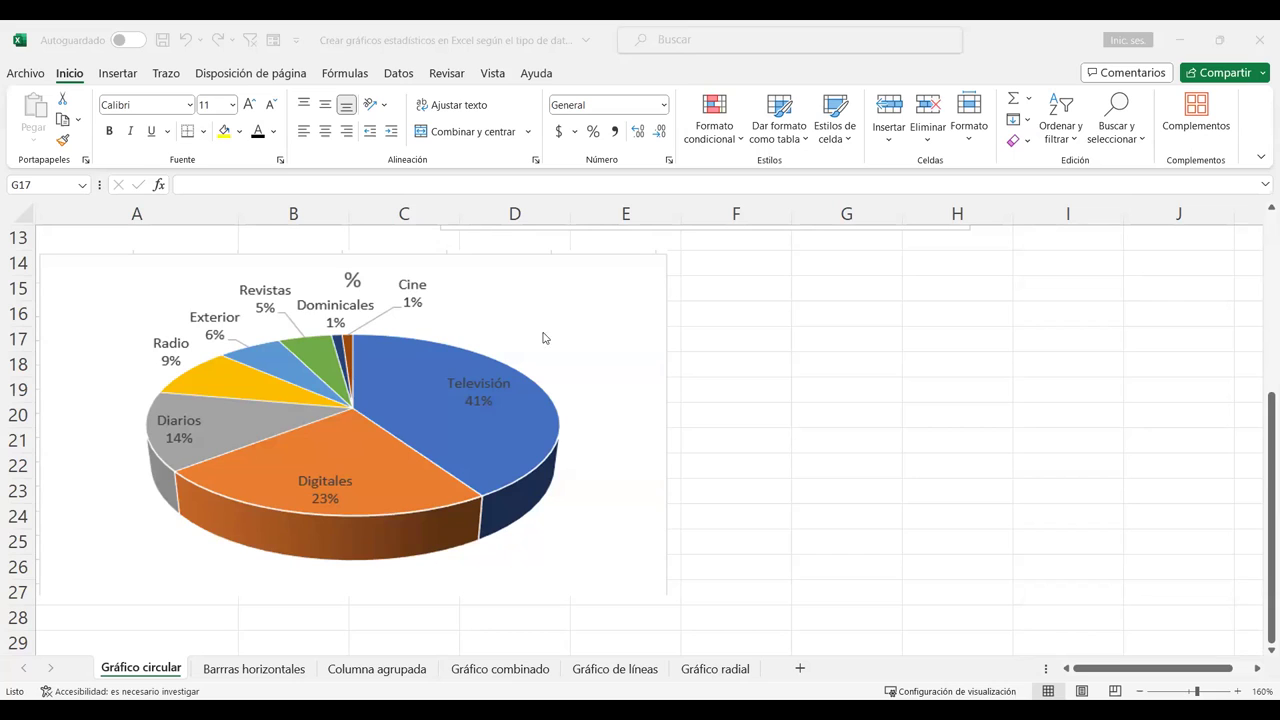
scroll(618, 370, up, 4)
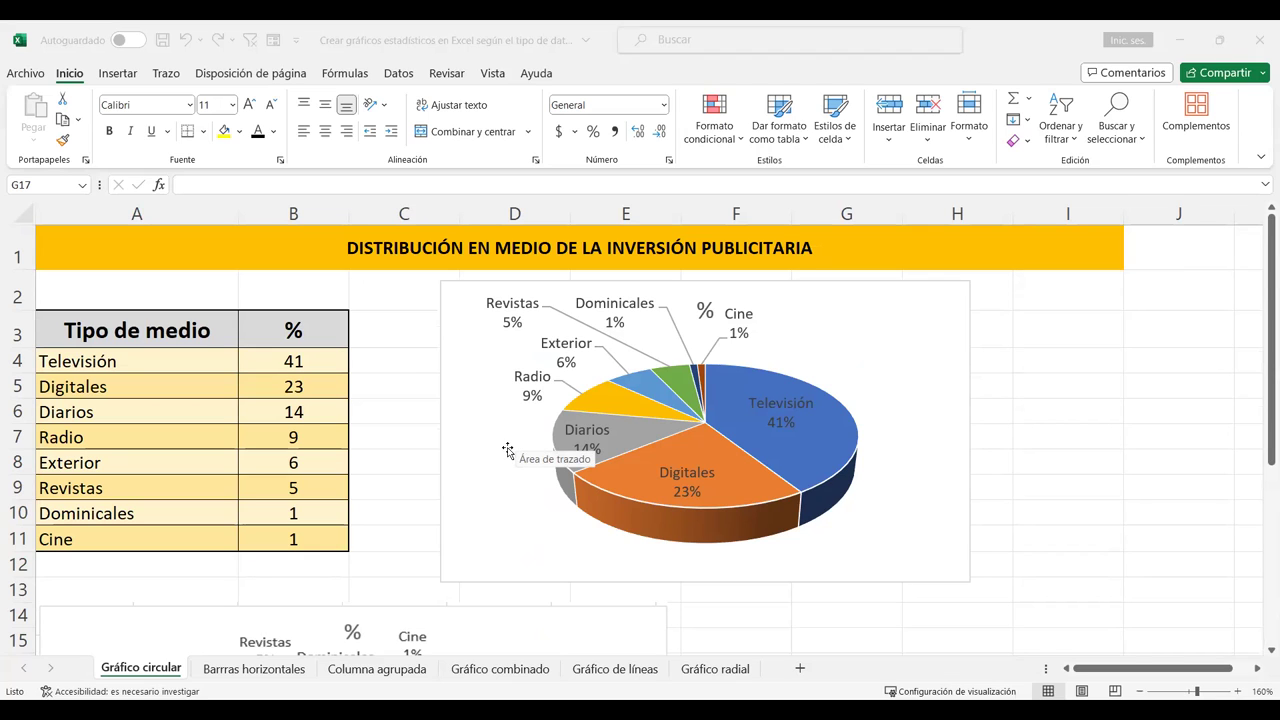
click(504, 452)
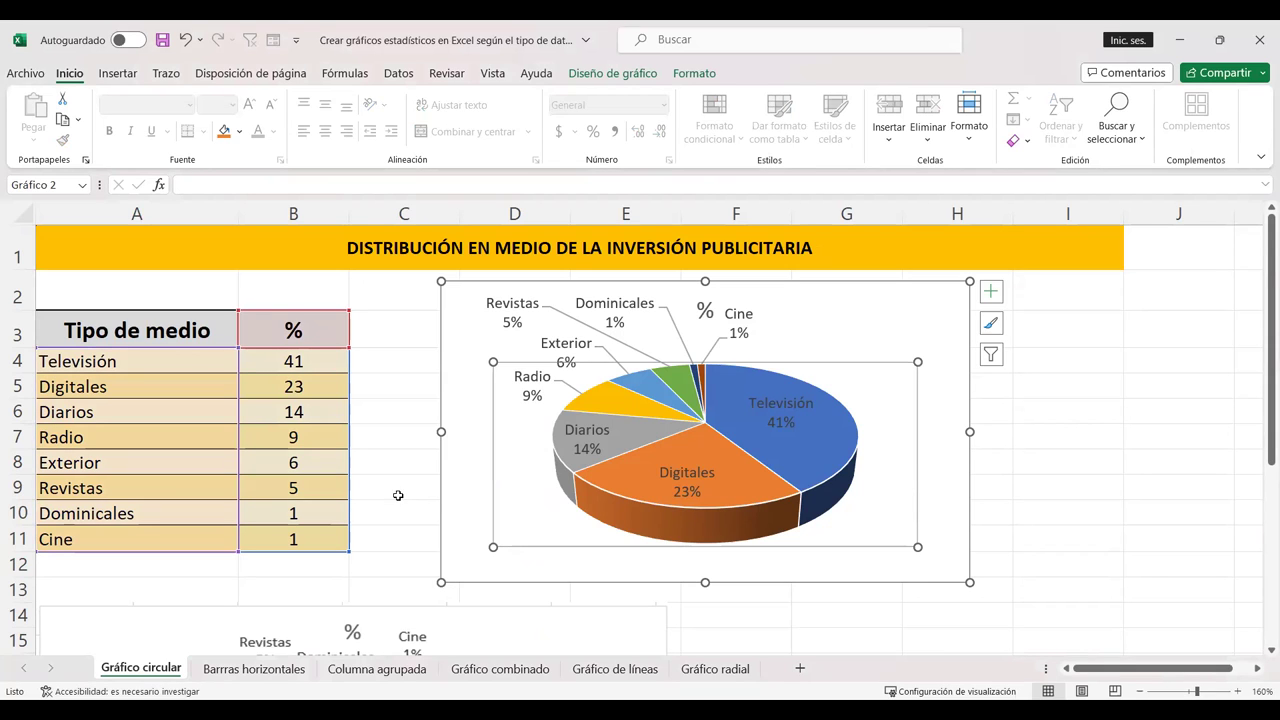
key(Escape)
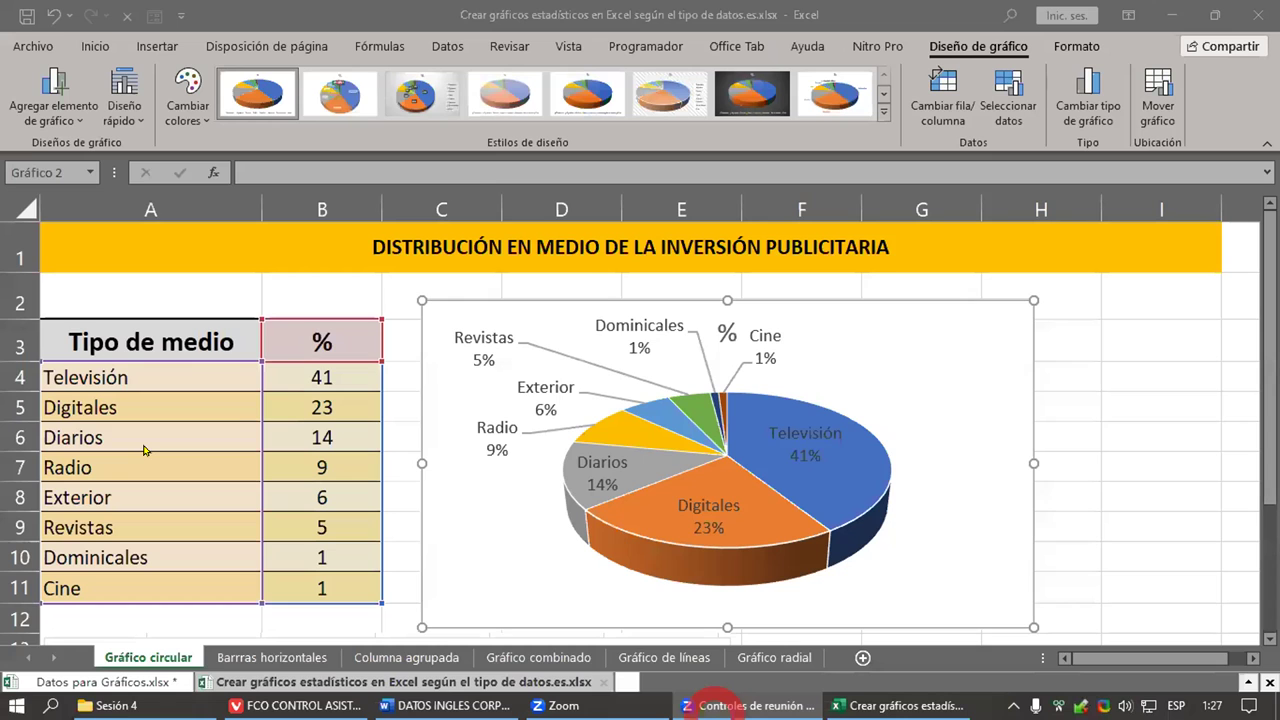
Switch to the Barras horizontales sheet, briefly editing its tab name
click(274, 656)
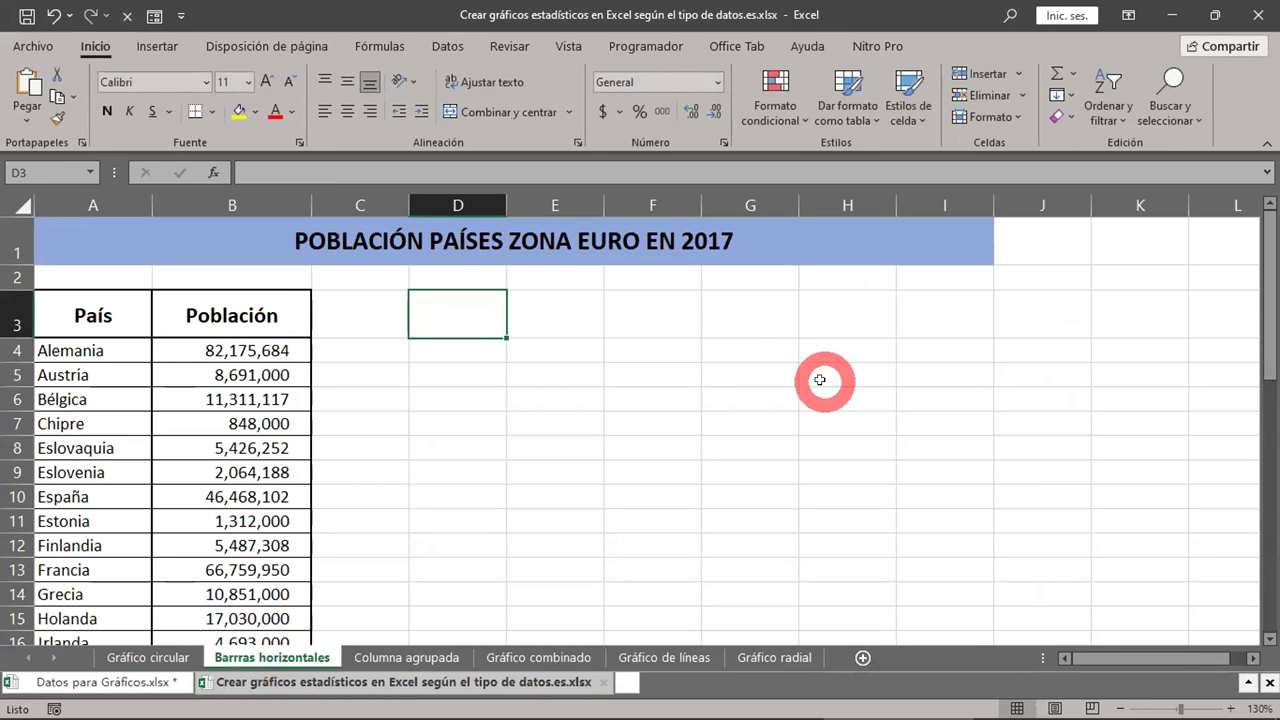
double_click(243, 658)
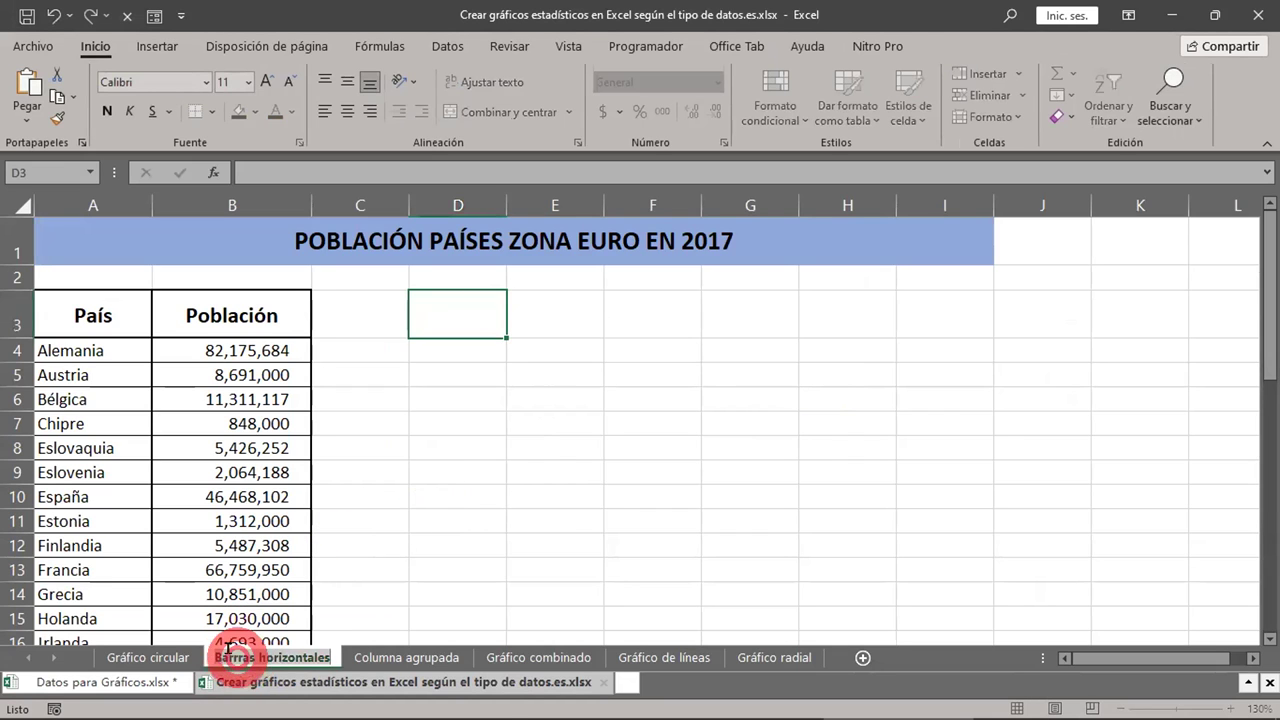
click(551, 655)
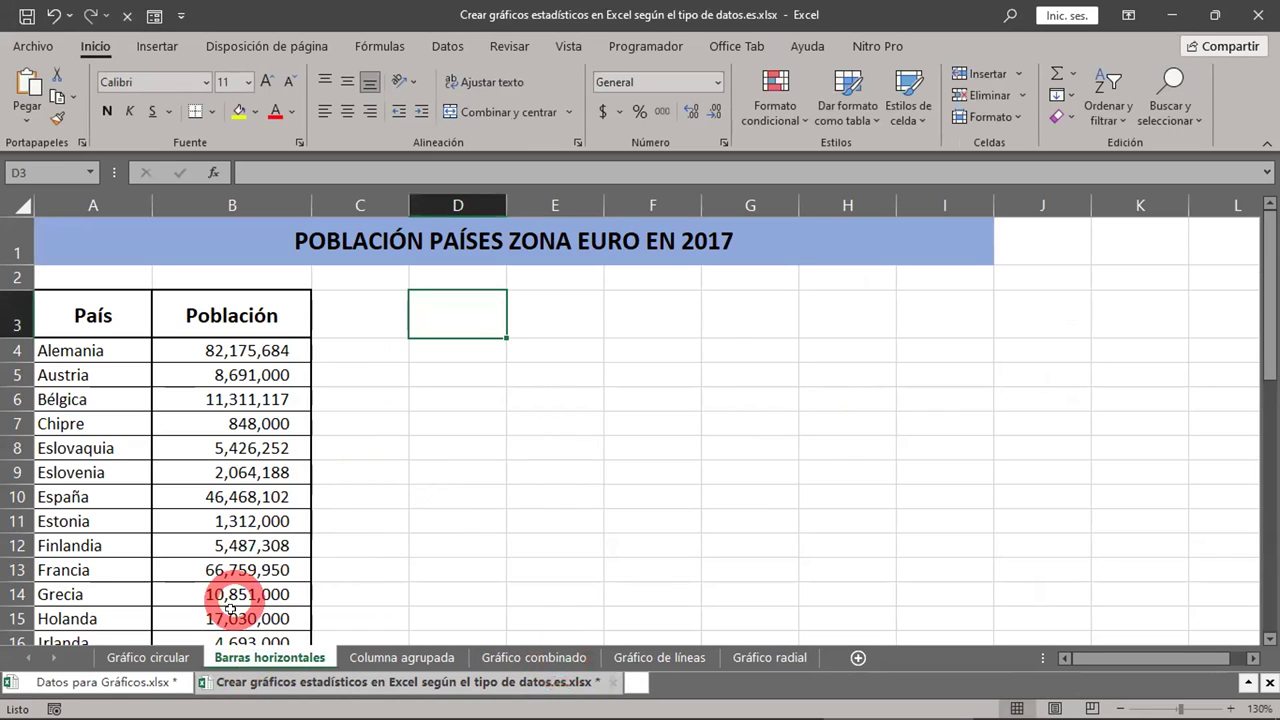
click(271, 657)
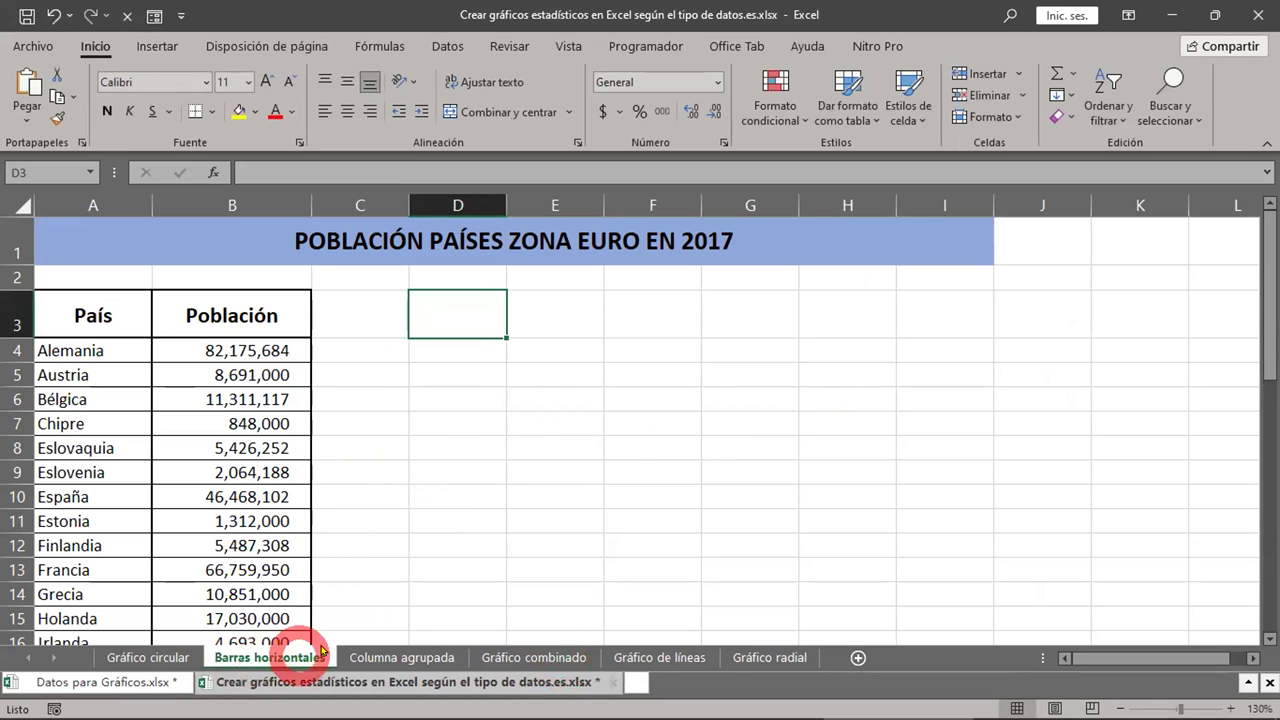
Review the País/Población table and the finished example bar chart below it
scroll(682, 429, down, 3)
scroll(682, 429, down, 1)
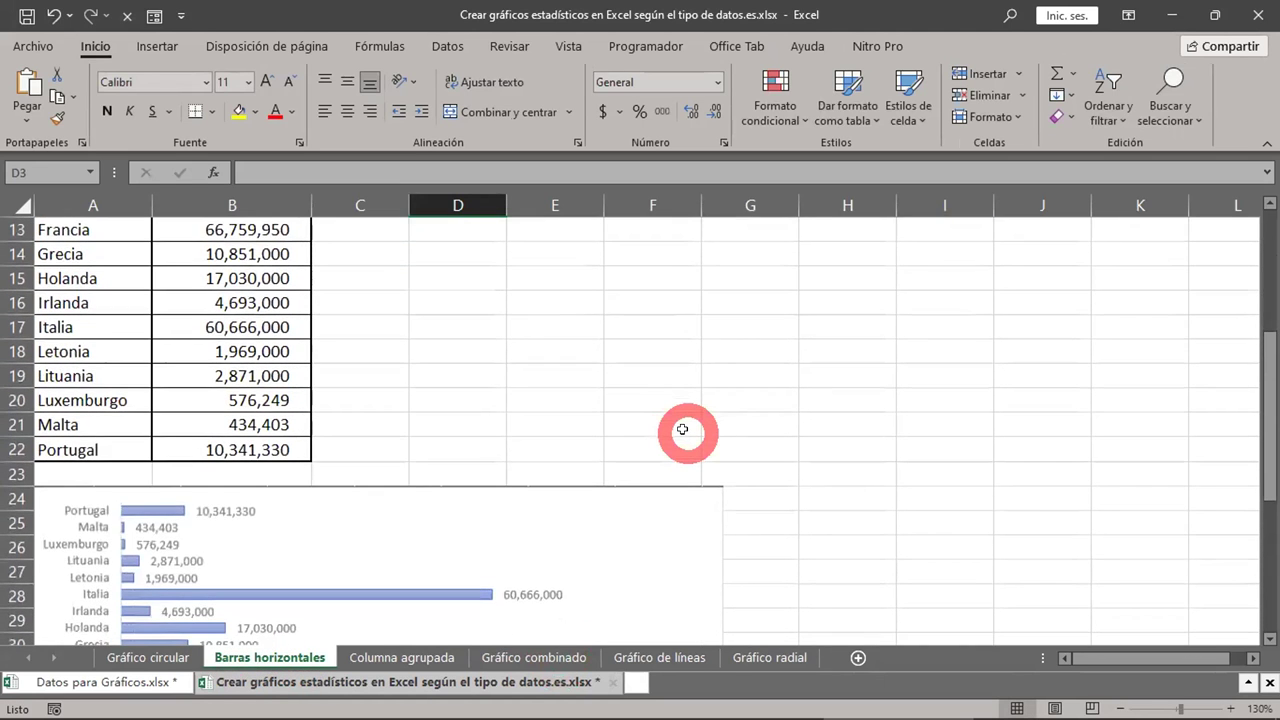
scroll(682, 429, down, 3)
scroll(682, 429, up, 6)
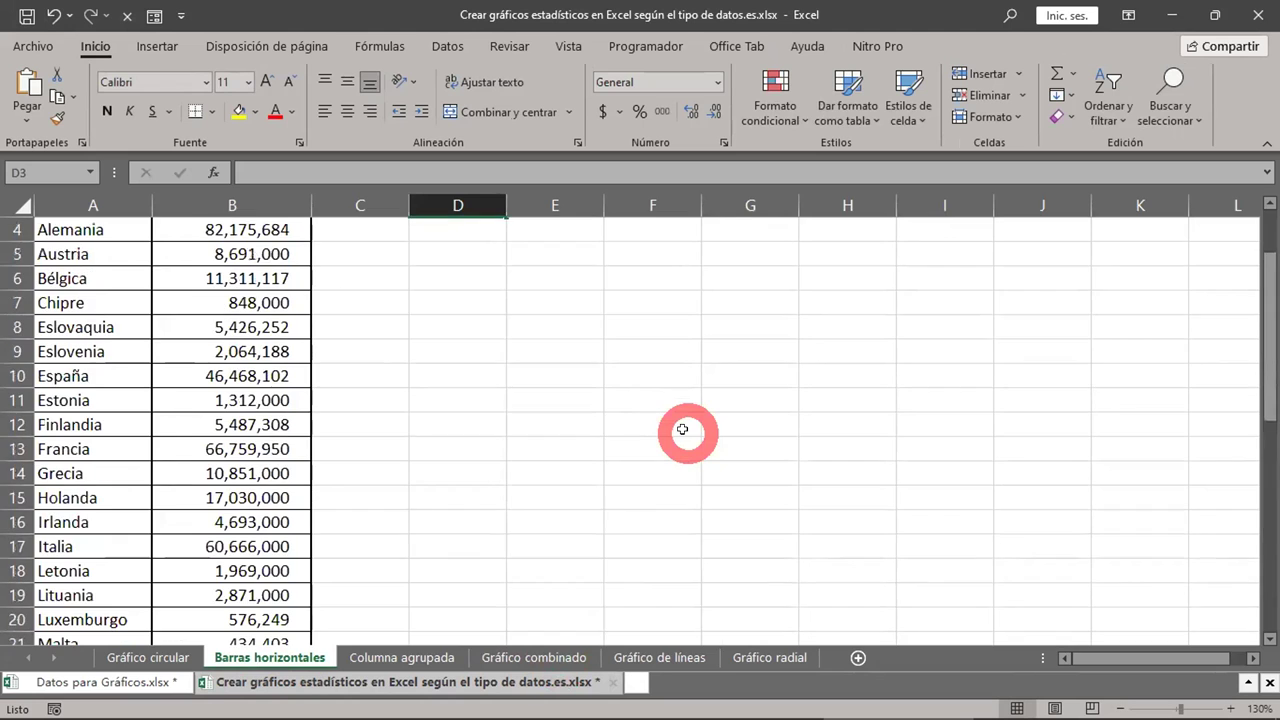
scroll(682, 429, up, 1)
mouse_move(91, 315)
mouse_down()
mouse_move(265, 472)
mouse_move(222, 596)
mouse_up()
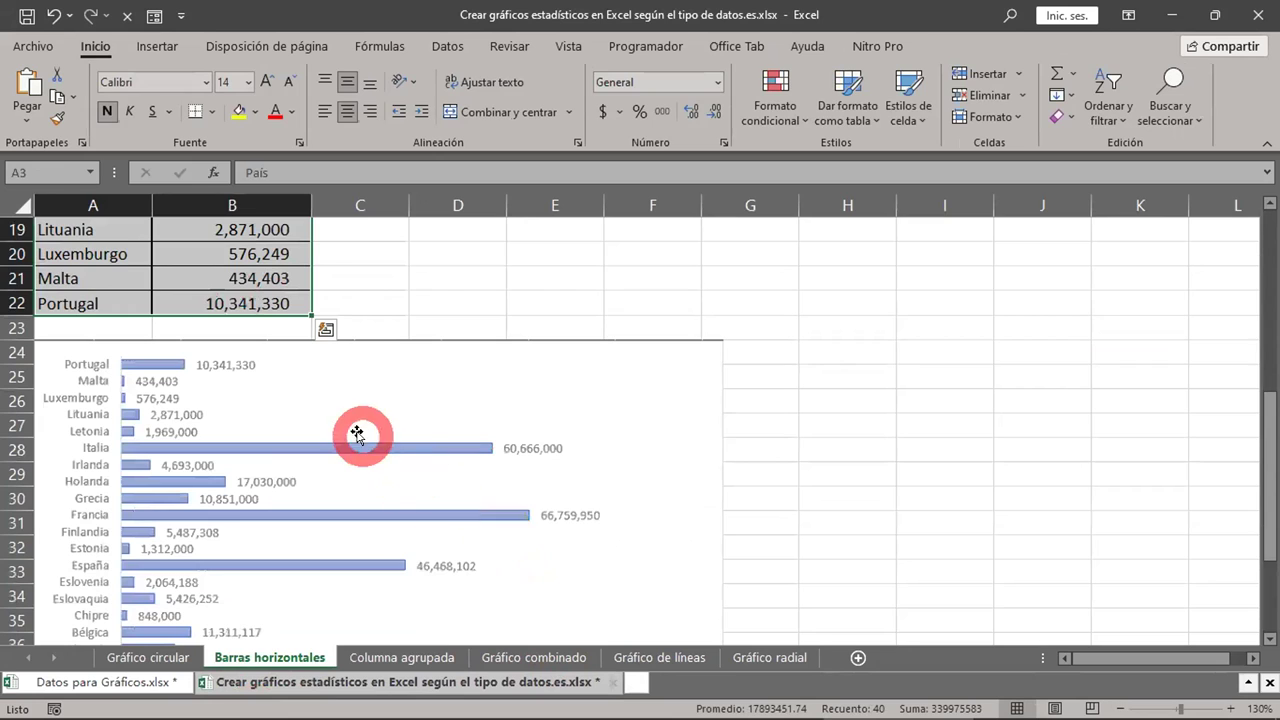
click(357, 428)
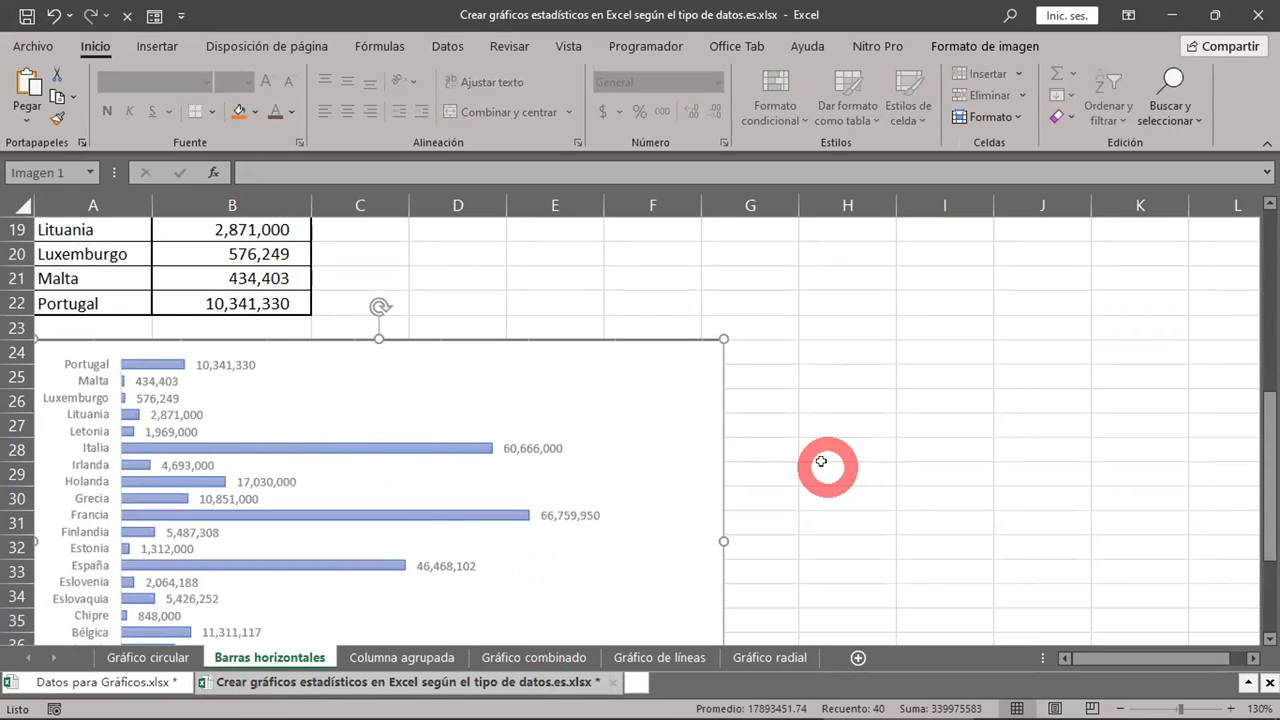
scroll(820, 461, up, 2)
scroll(820, 461, up, 4)
click(342, 230)
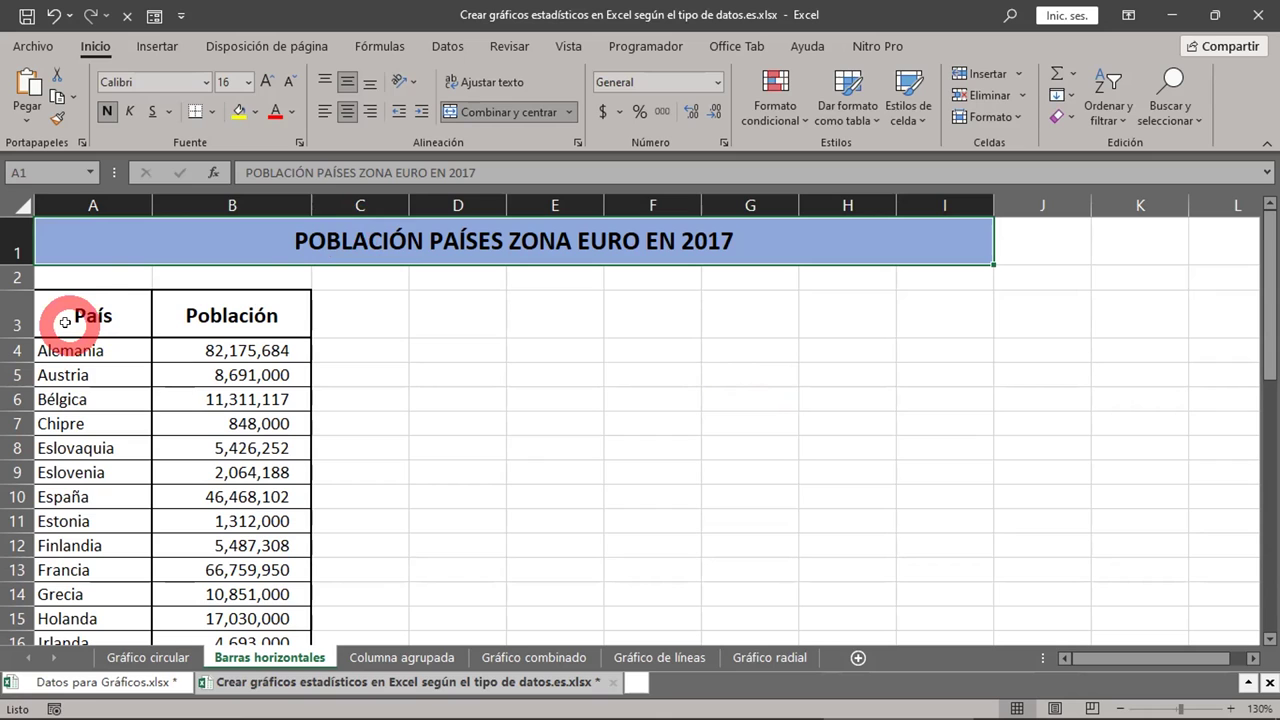
Put the active cell on France's population in B13 and show the Insertar commands
scroll(532, 428, down, 2)
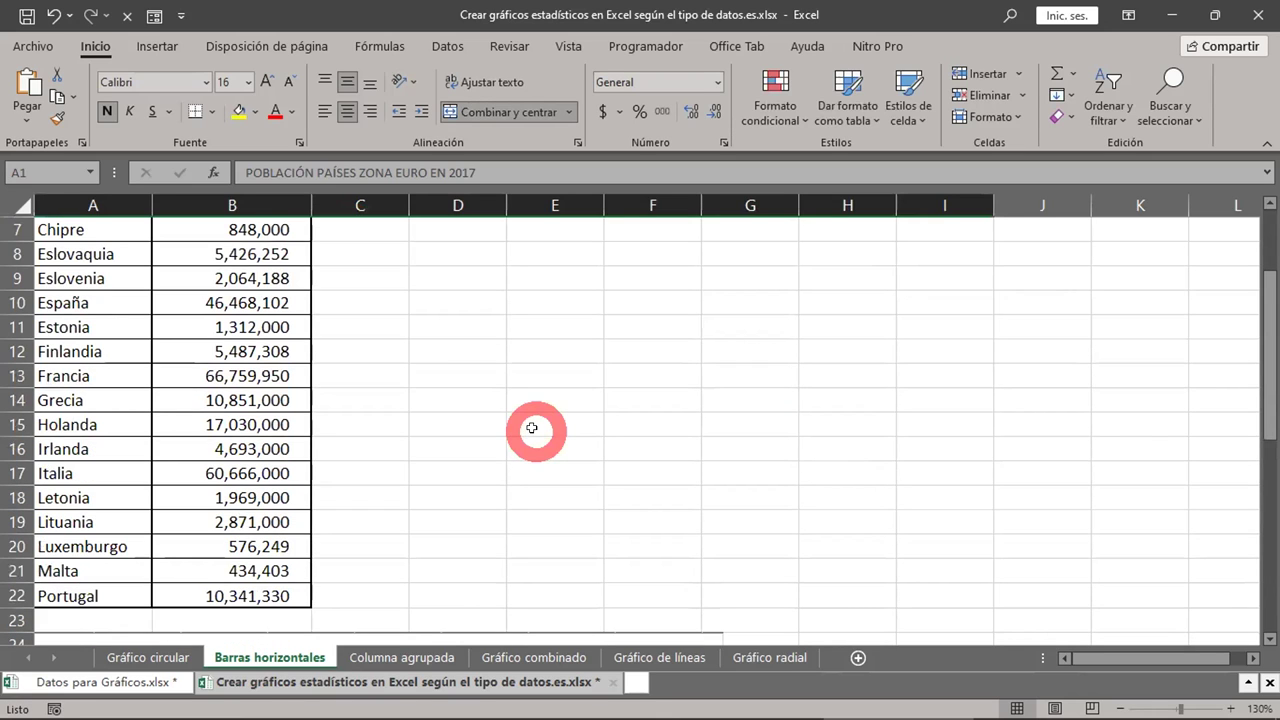
click(208, 375)
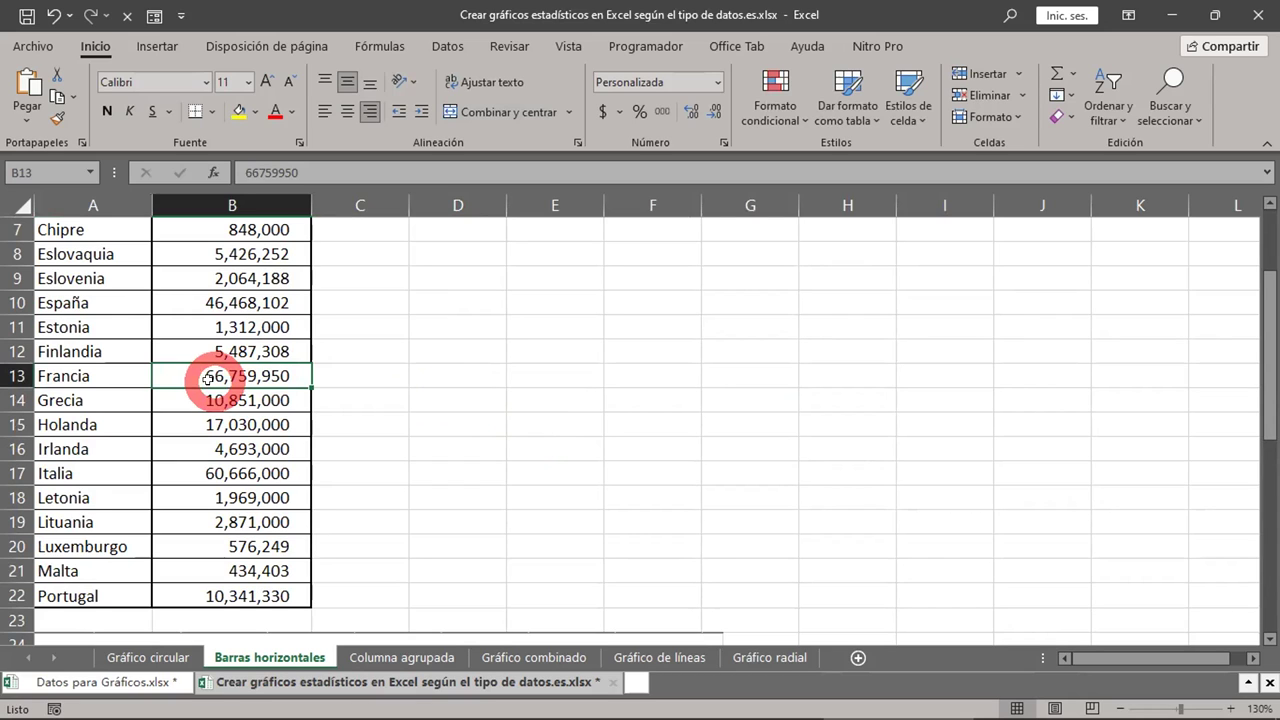
scroll(207, 375, up, 2)
click(207, 375)
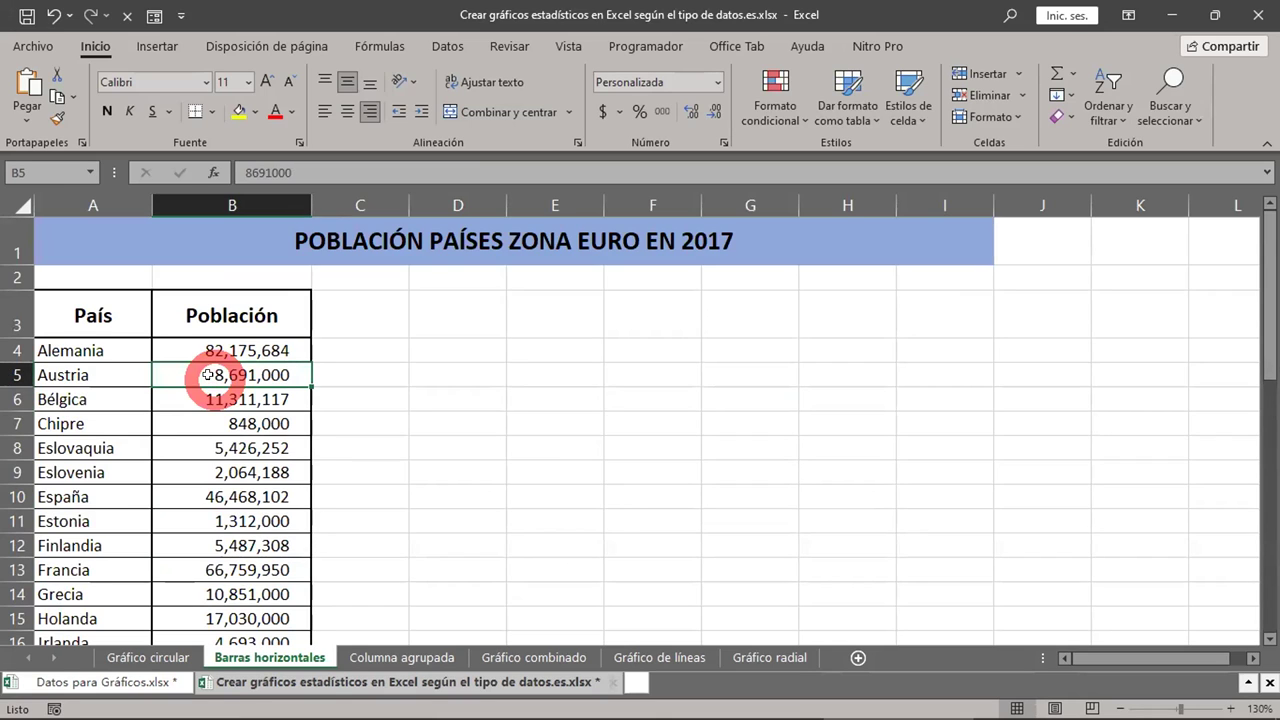
click(162, 45)
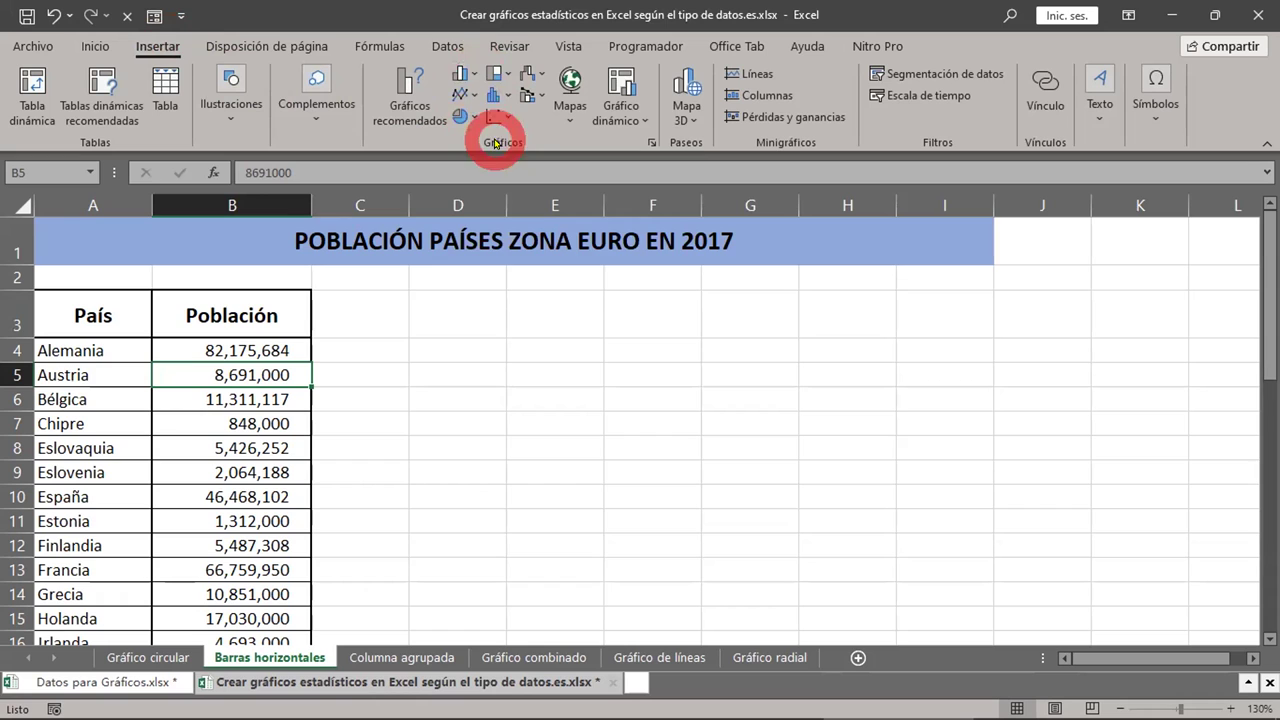
click(470, 76)
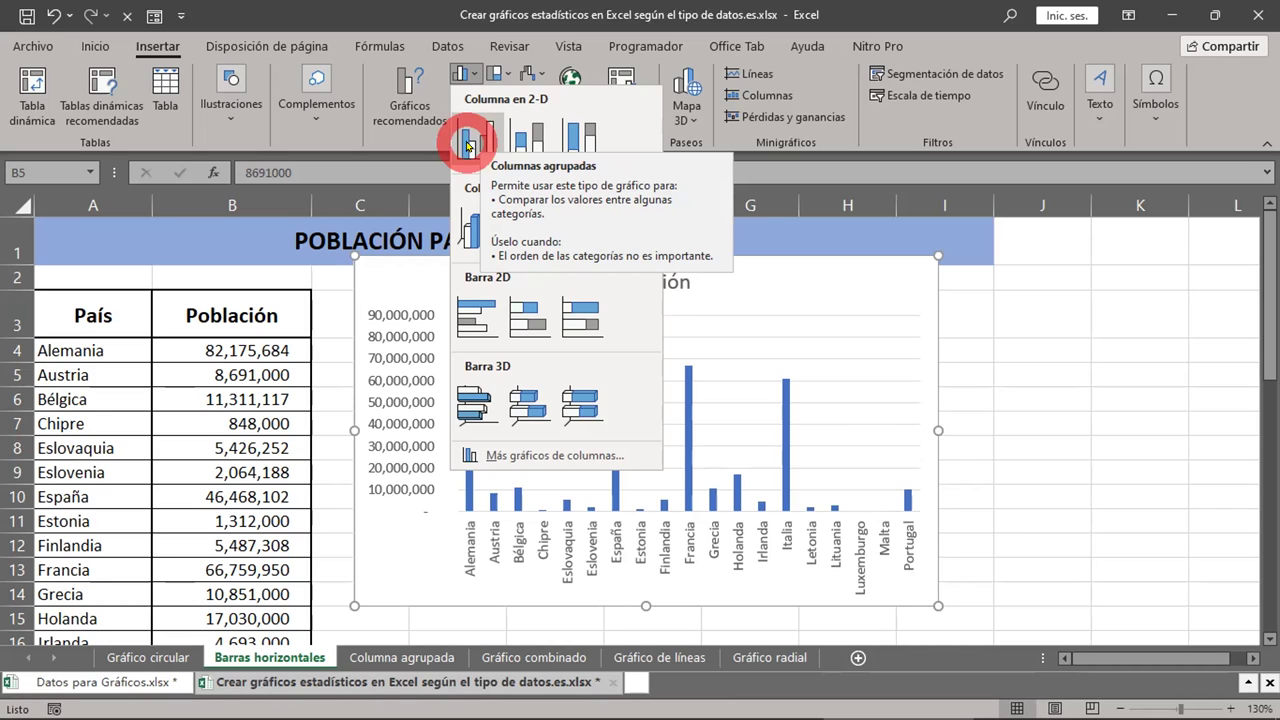
click(468, 146)
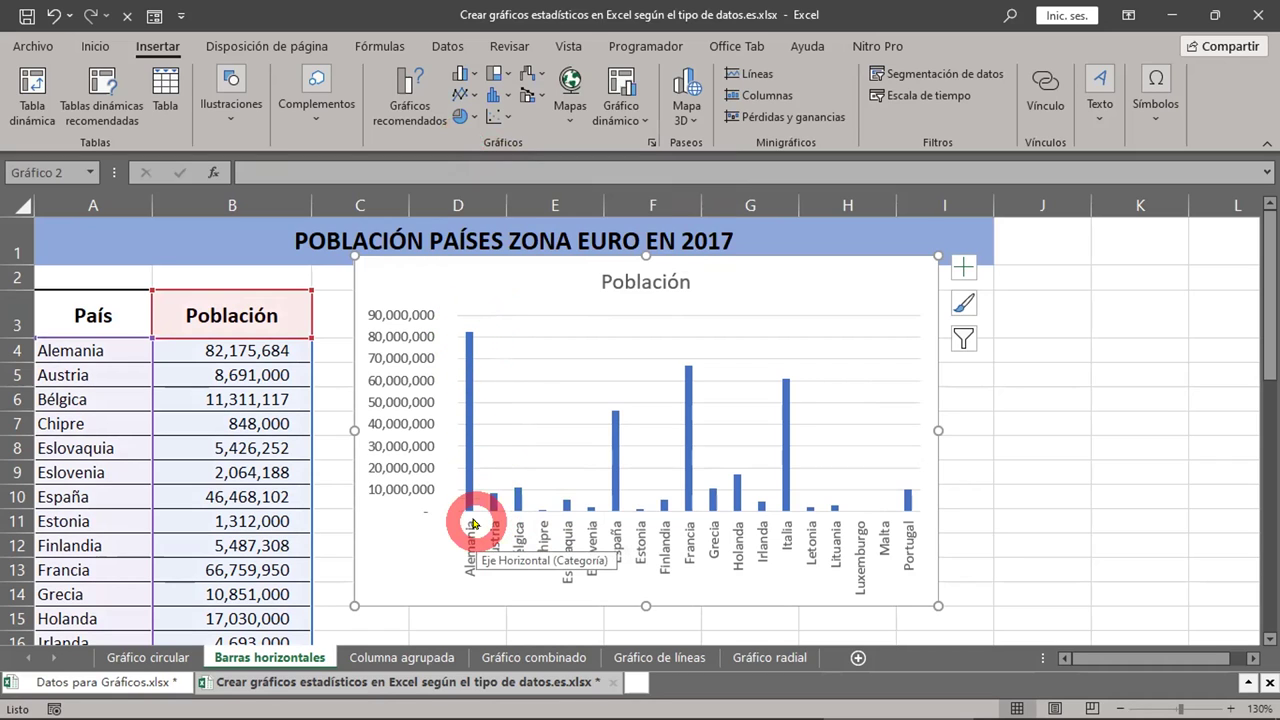
scroll(1228, 420, down, 2)
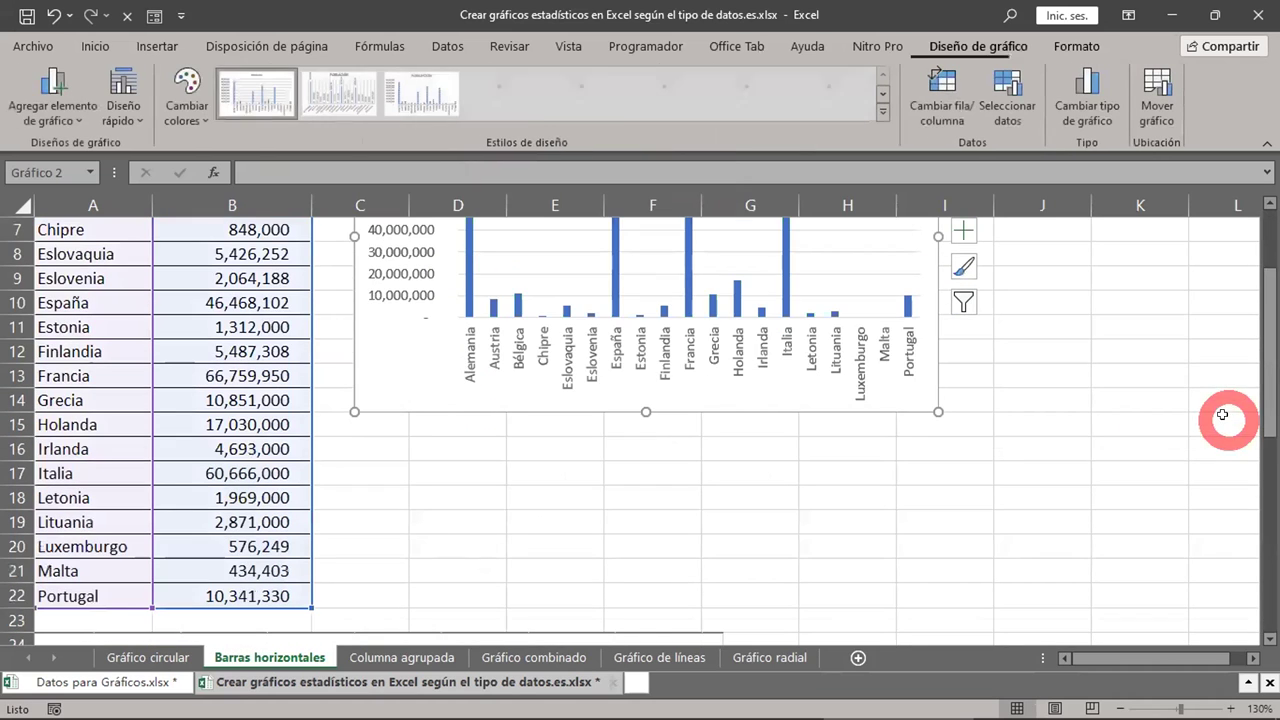
drag(936, 411, 1138, 589)
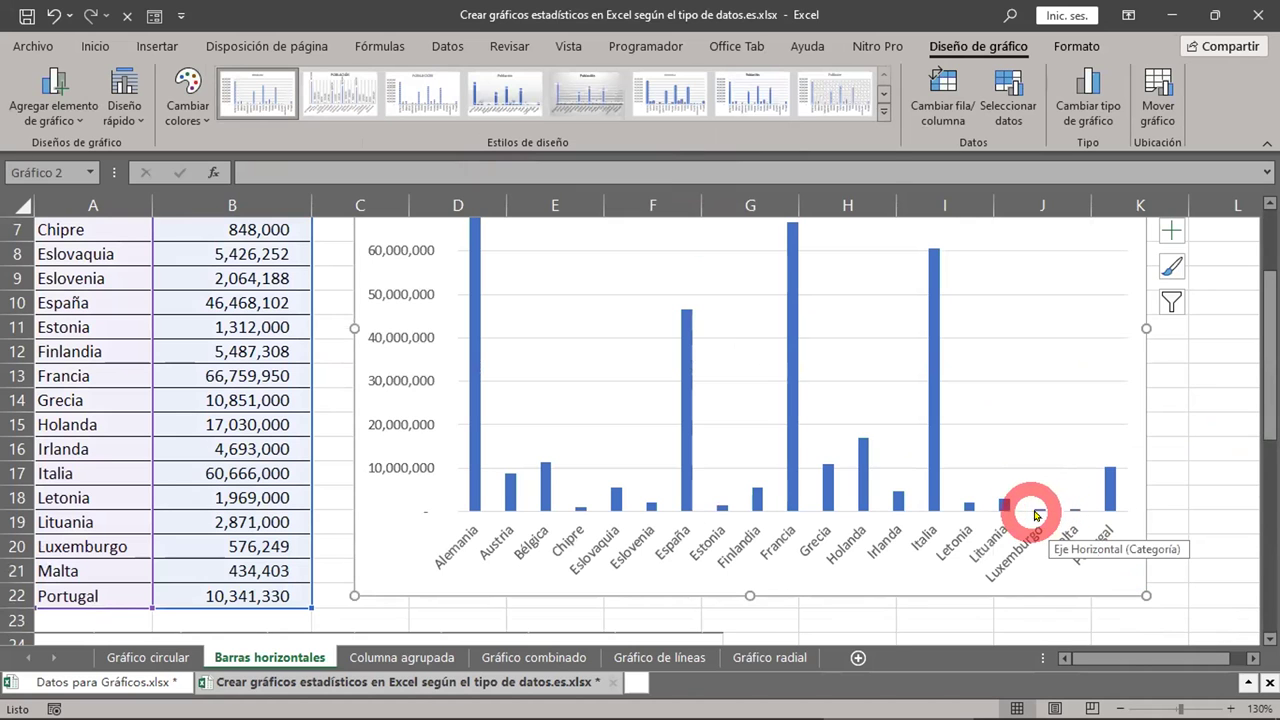
scroll(817, 594, up, 2)
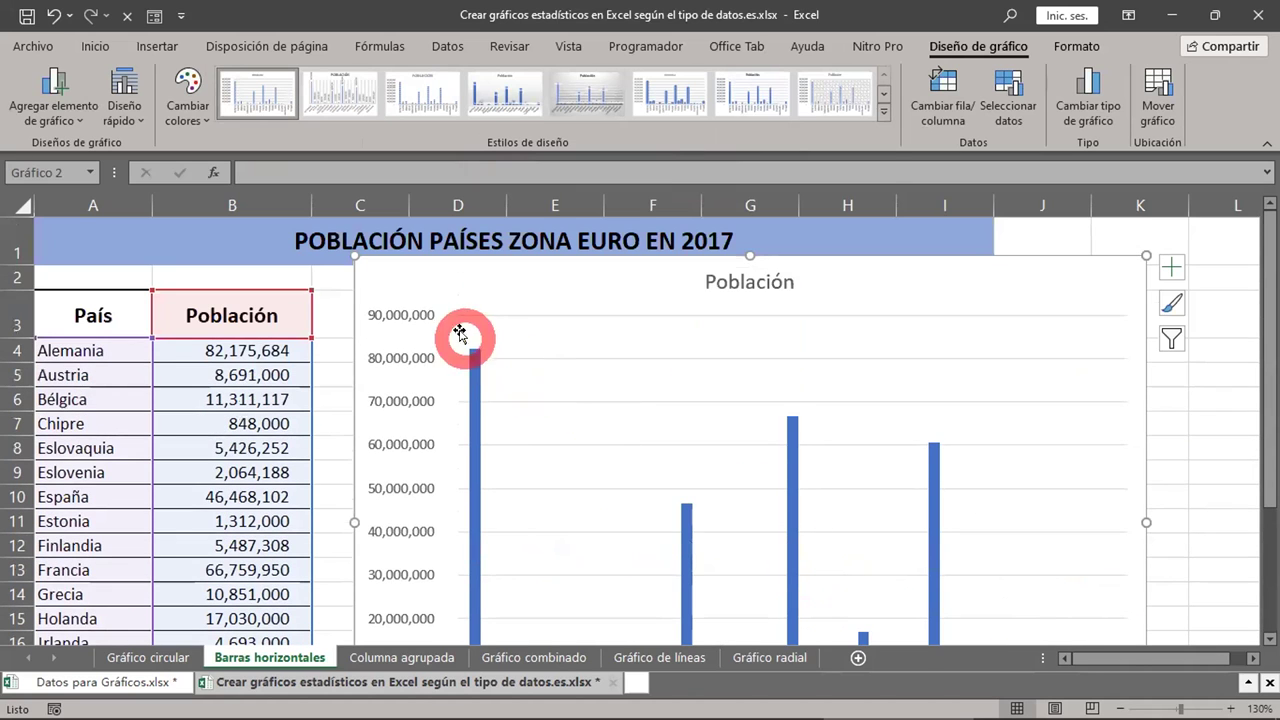
scroll(522, 508, down, 2)
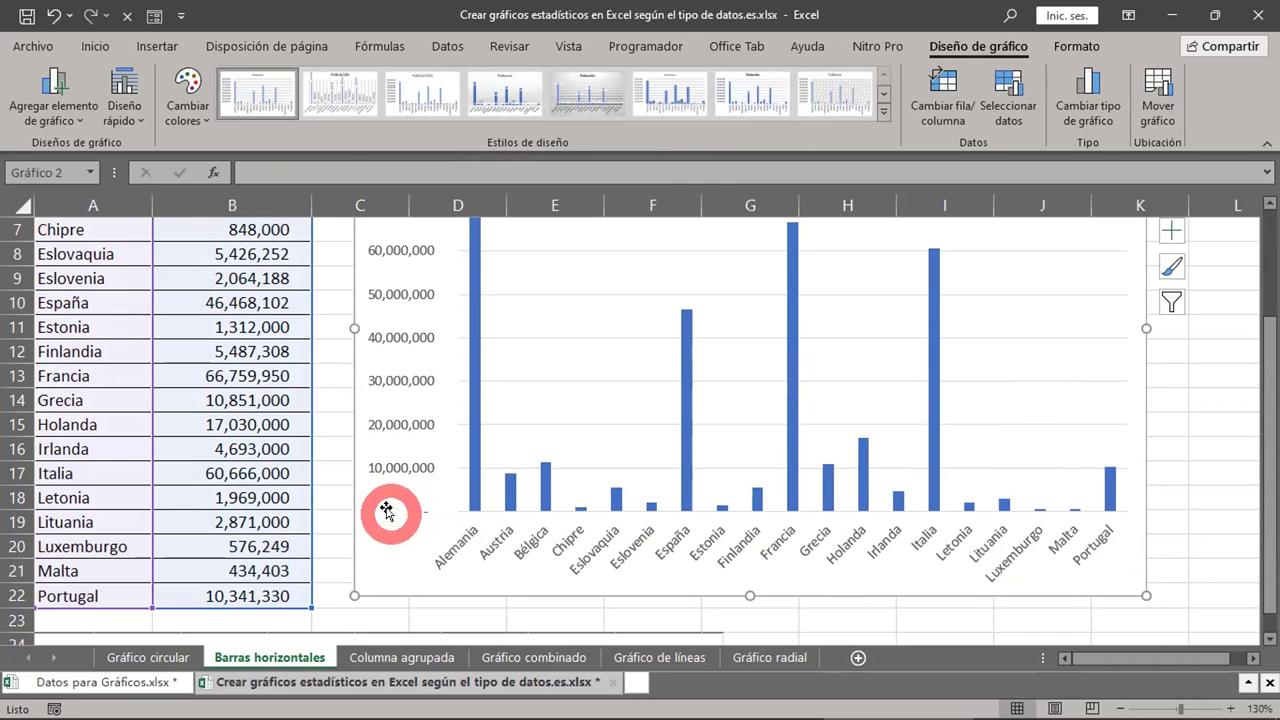
key(Delete)
Insert a clustered horizontal bar chart of the 2017 populations
click(272, 320)
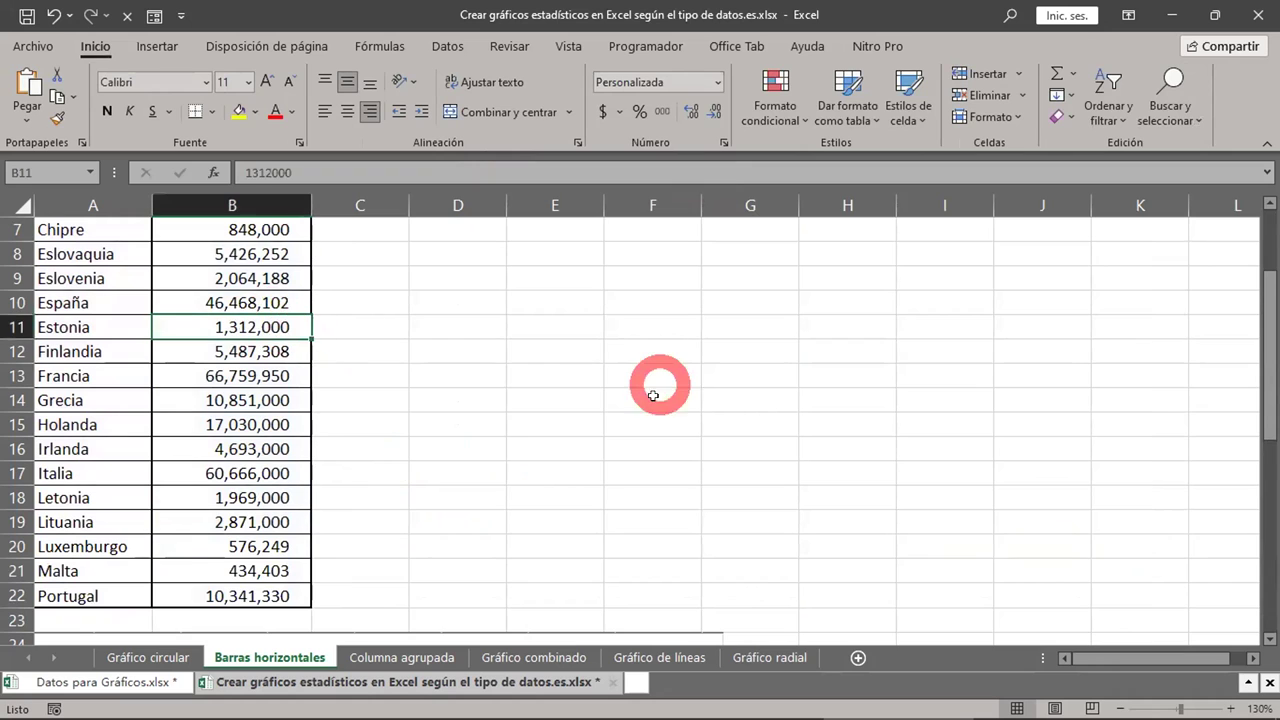
scroll(653, 396, up, 2)
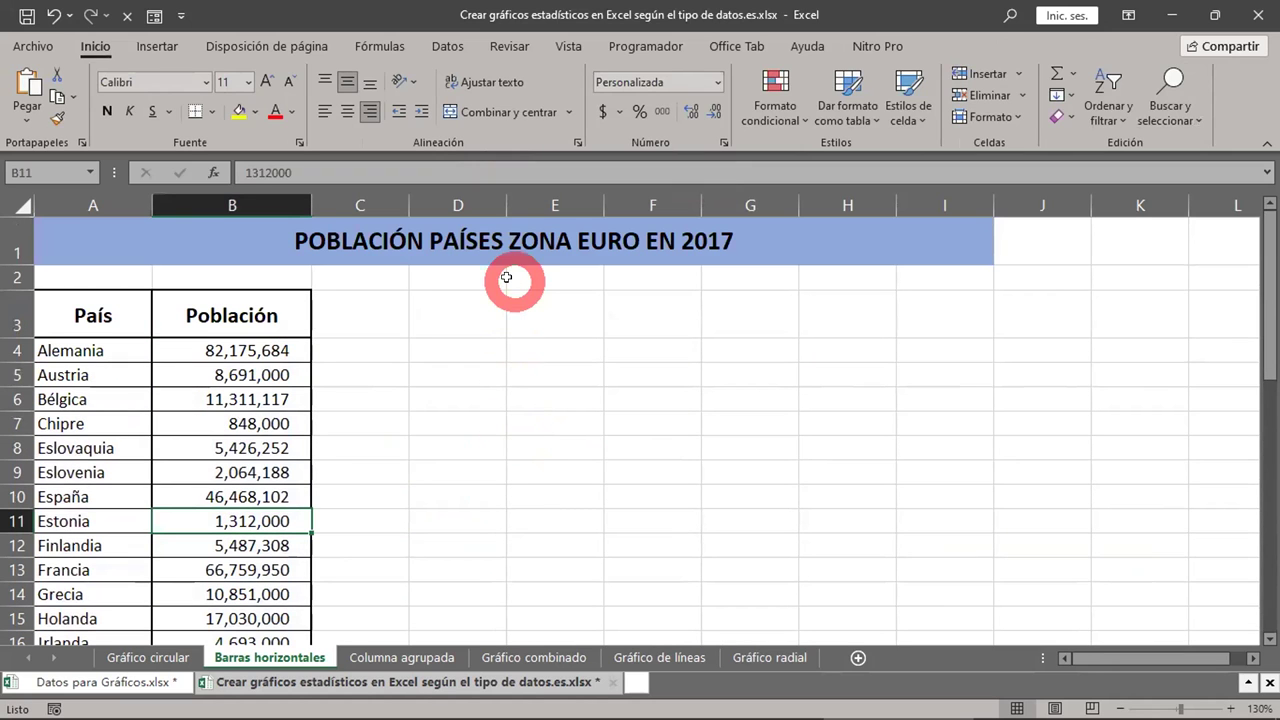
click(156, 46)
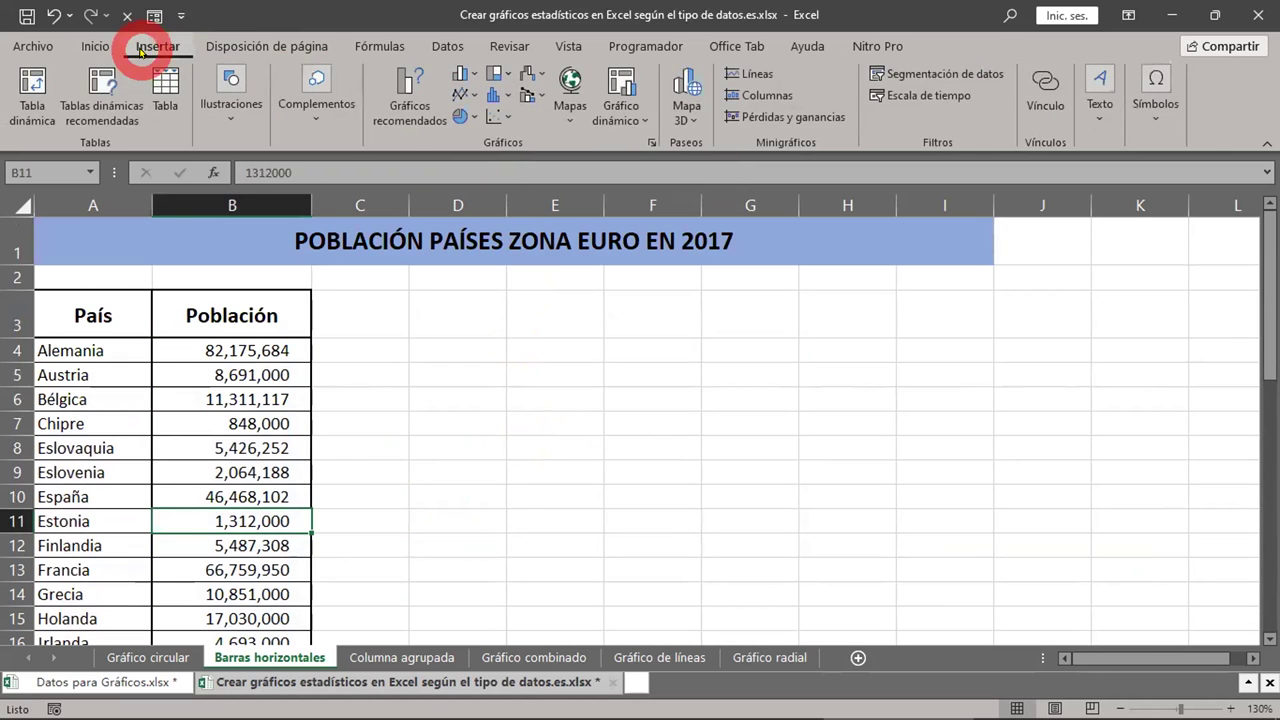
click(467, 73)
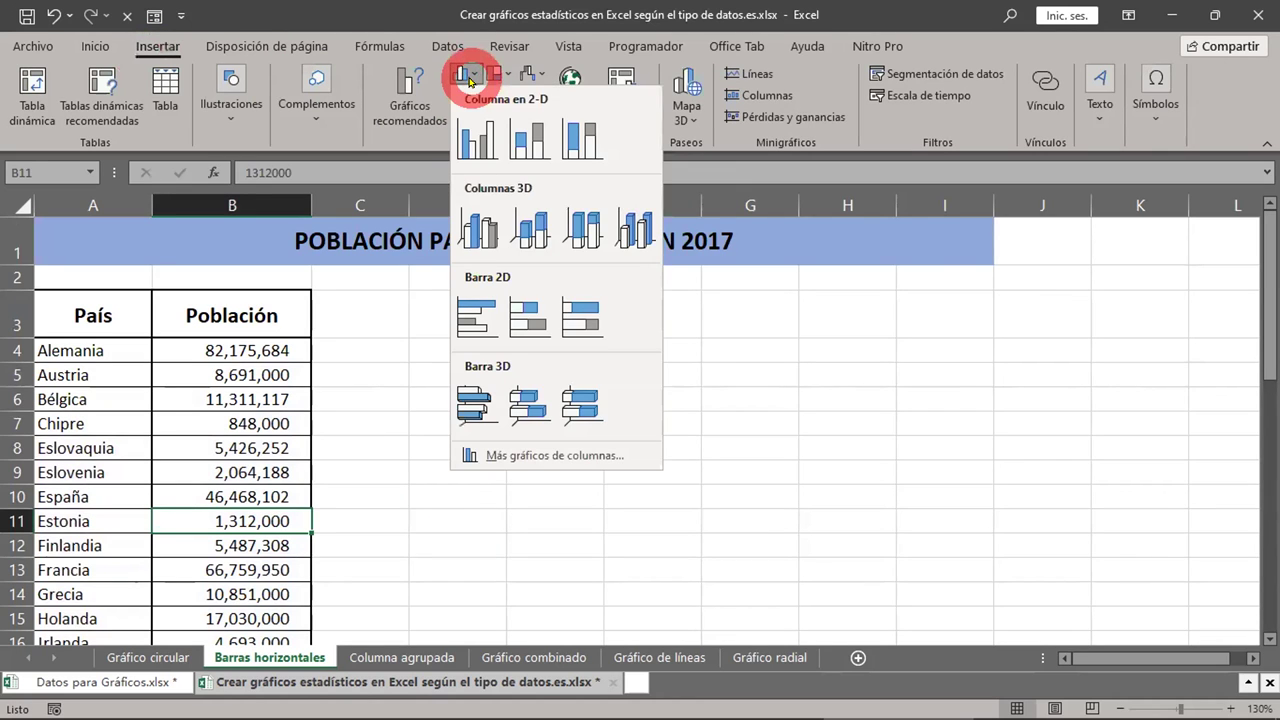
click(472, 325)
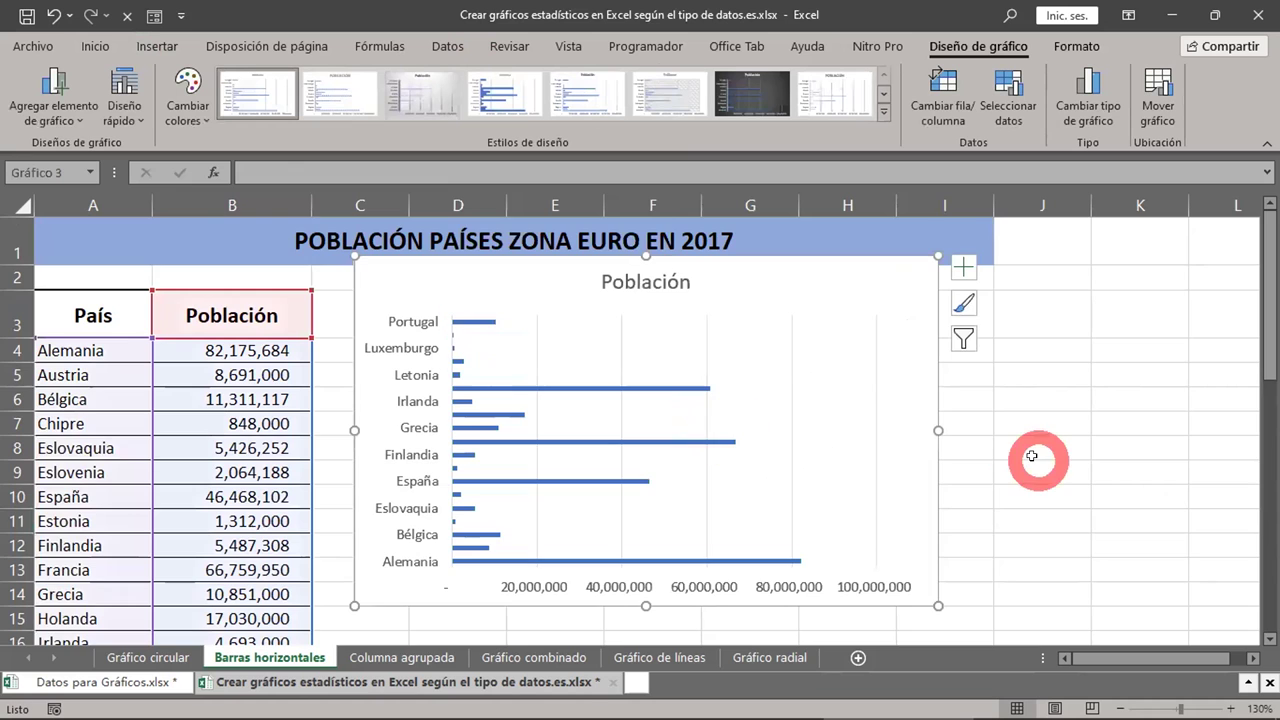
Reposition the bar chart on the sheet, moving it down and then nudging it up
scroll(1031, 456, down, 1)
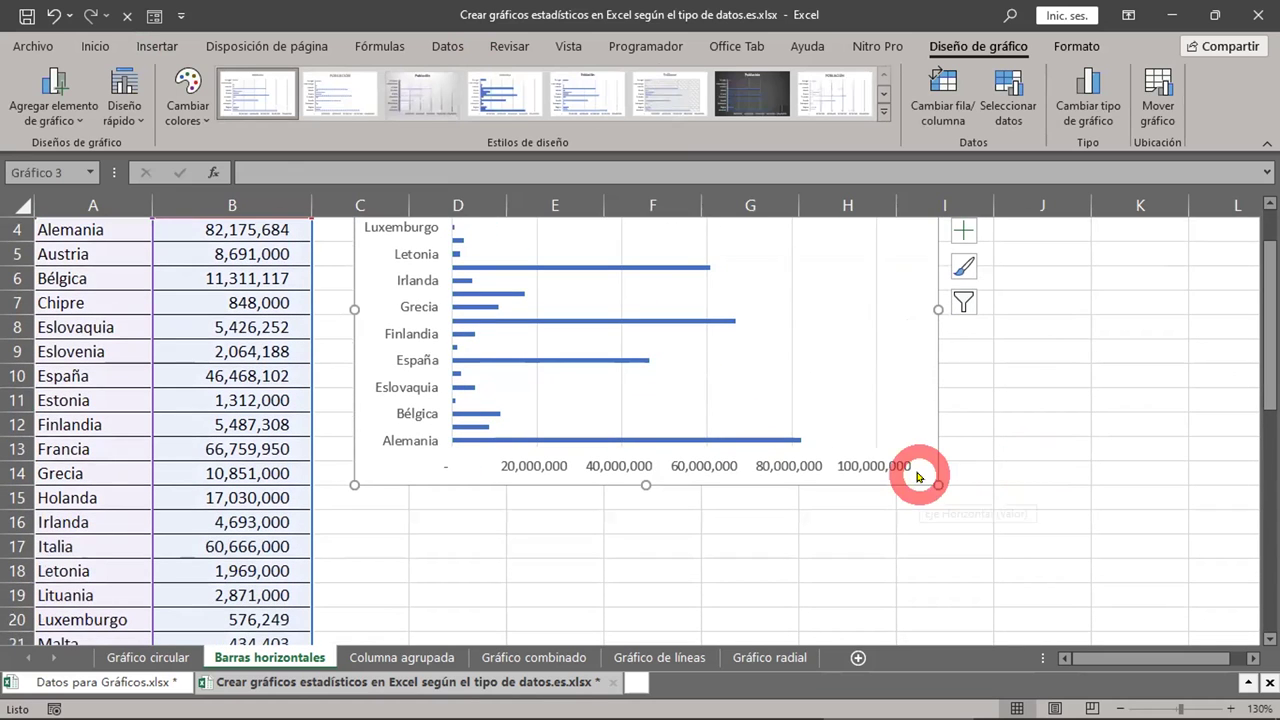
drag(876, 314, 886, 371)
scroll(886, 371, up, 1)
scroll(889, 374, down, 1)
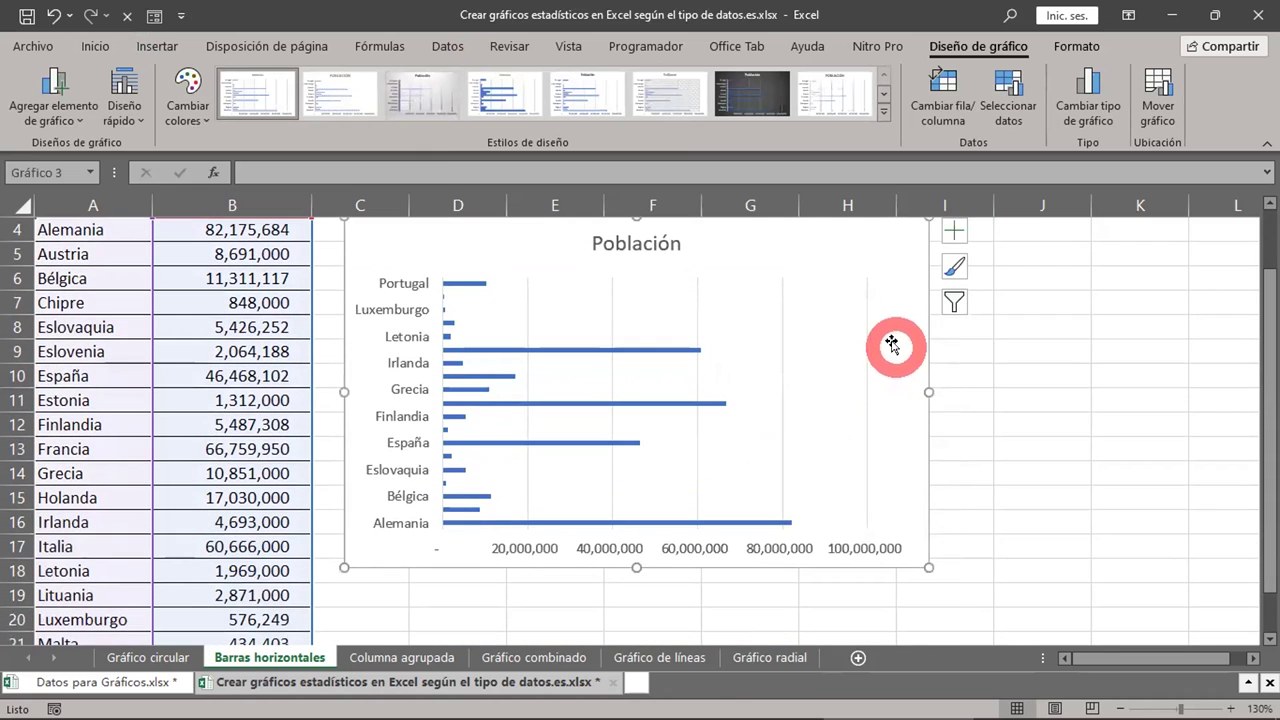
scroll(905, 355, up, 1)
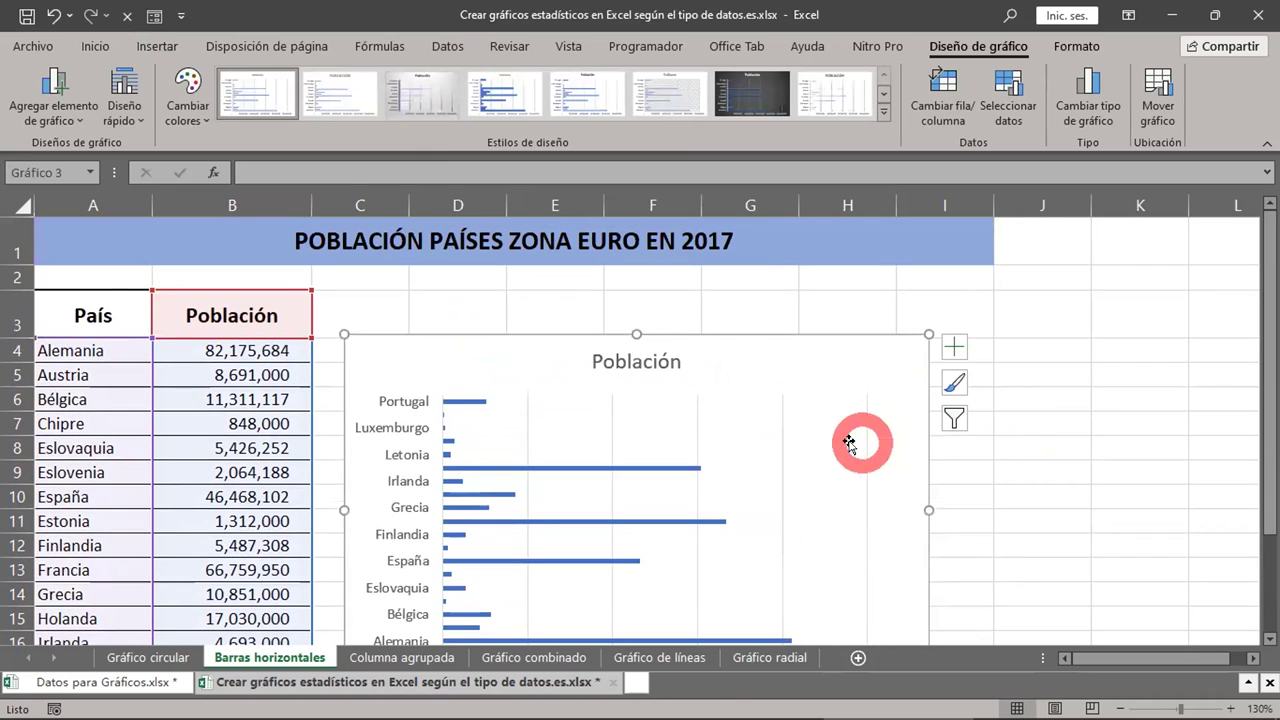
drag(890, 433, 897, 401)
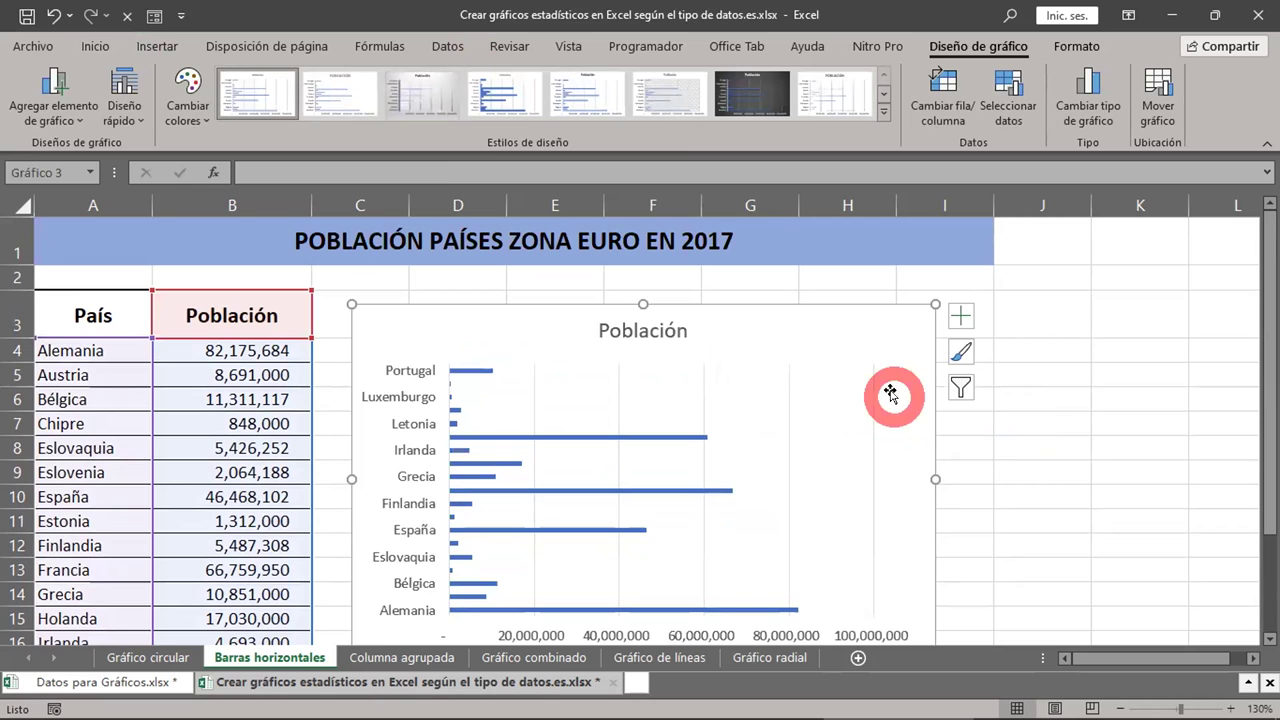
scroll(1050, 495, down, 2)
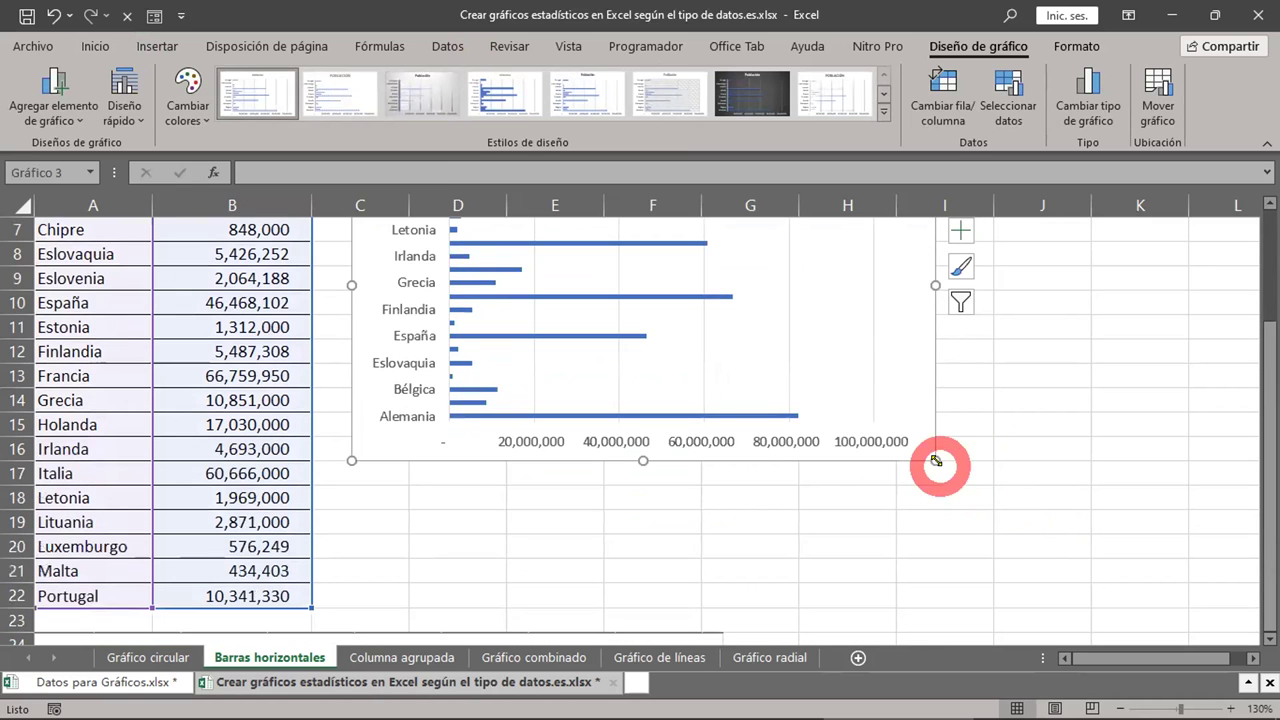
Enlarge the chart to reach column L and row 22, then shift it beside the table under the title
drag(930, 456, 1224, 594)
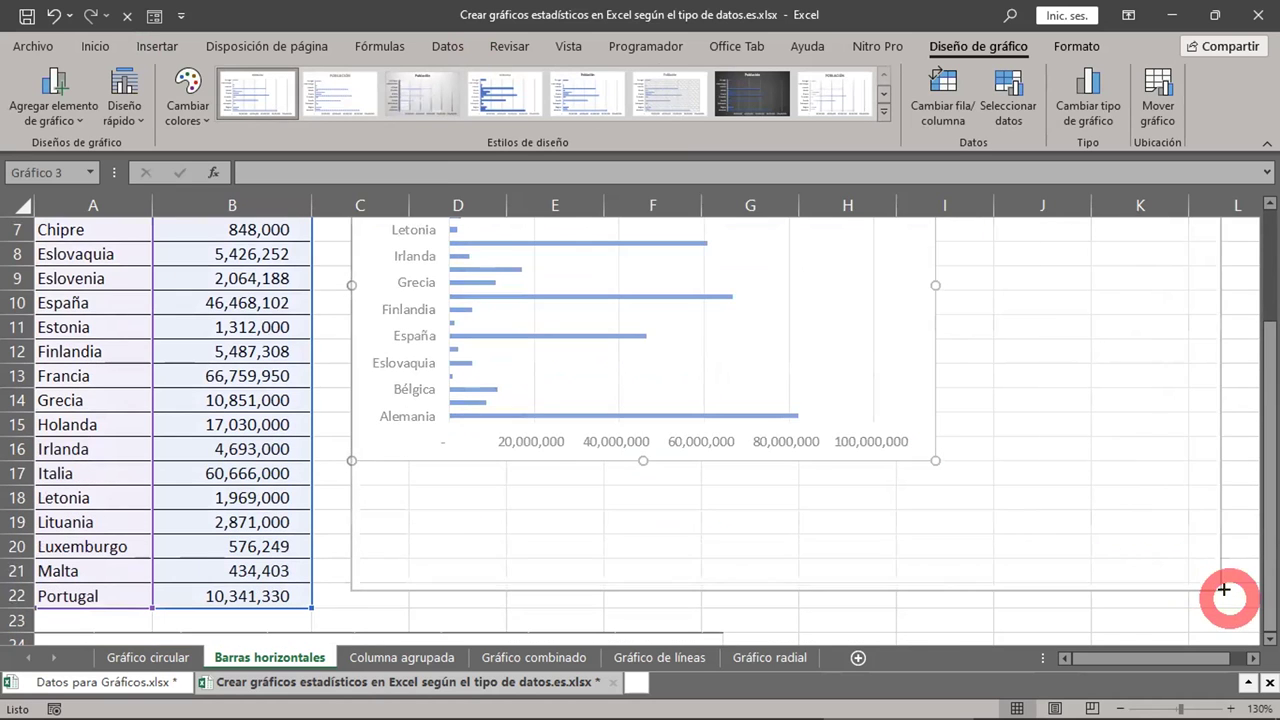
scroll(700, 545, down, 4)
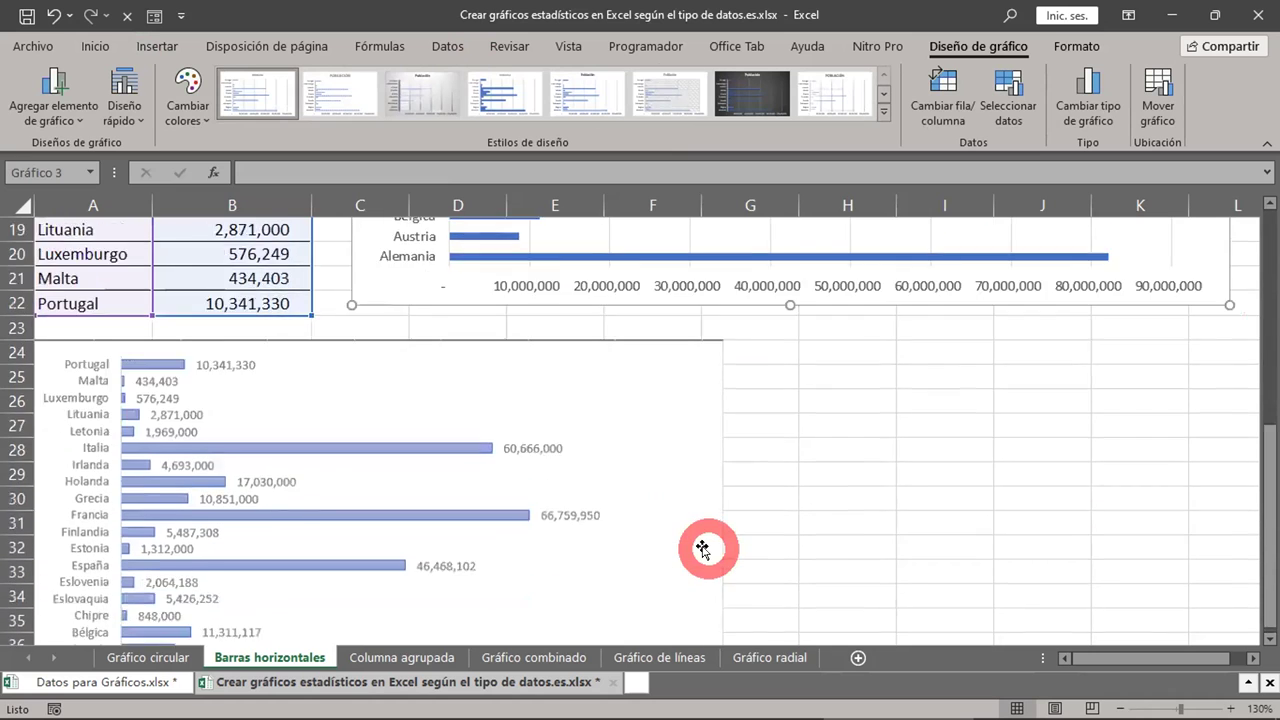
scroll(703, 548, down, 1)
scroll(703, 548, up, 2)
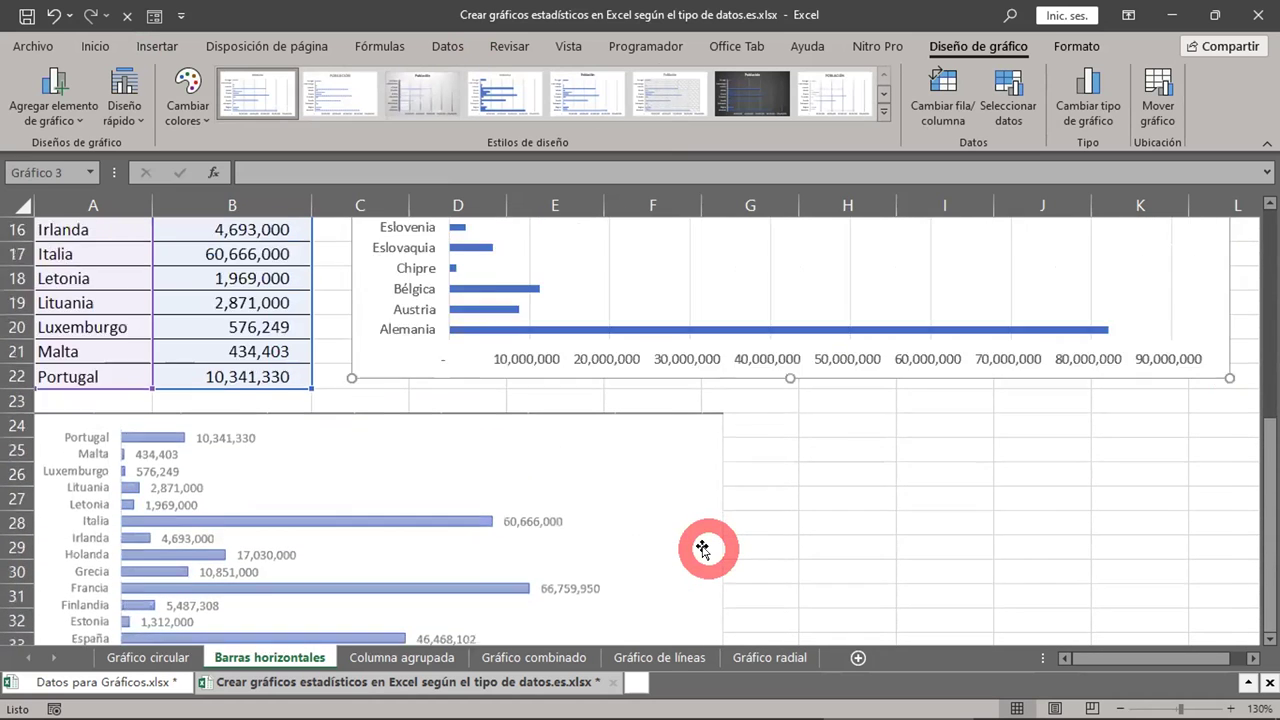
scroll(703, 548, up, 4)
scroll(921, 358, up, 1)
scroll(921, 358, up, 1)
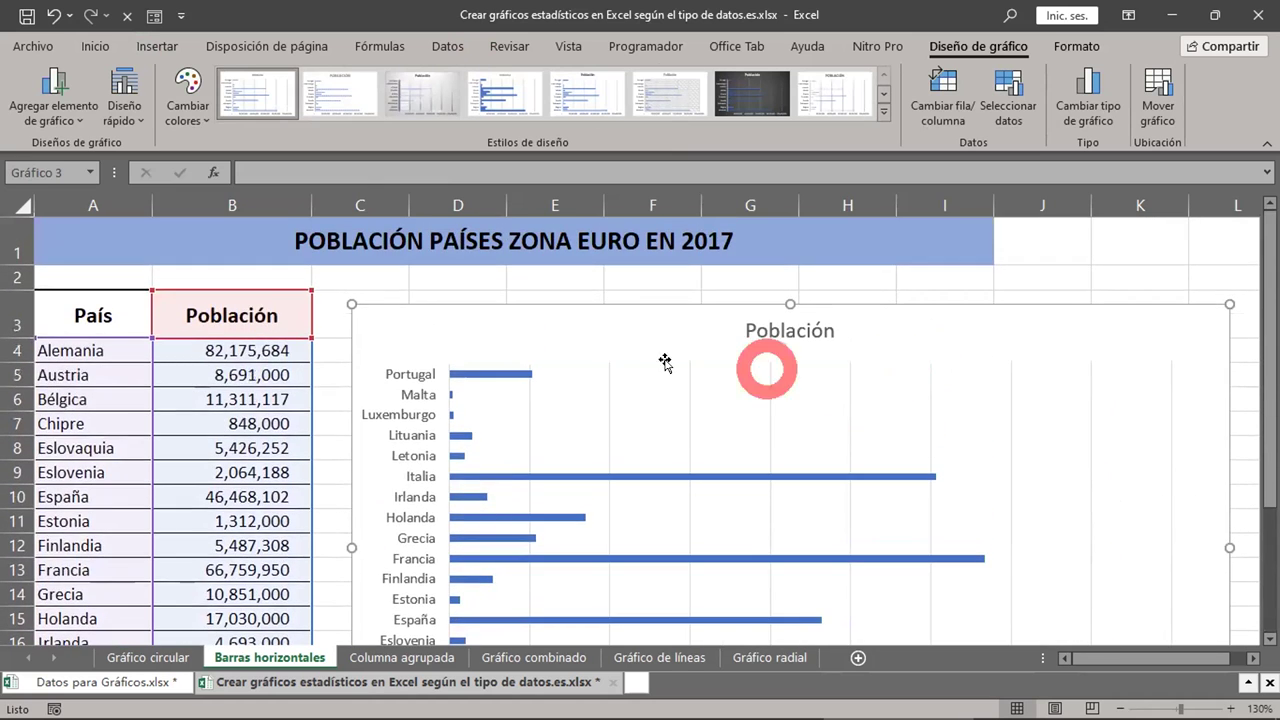
mouse_move(594, 331)
mouse_down()
mouse_move(580, 298)
mouse_move(584, 310)
mouse_up()
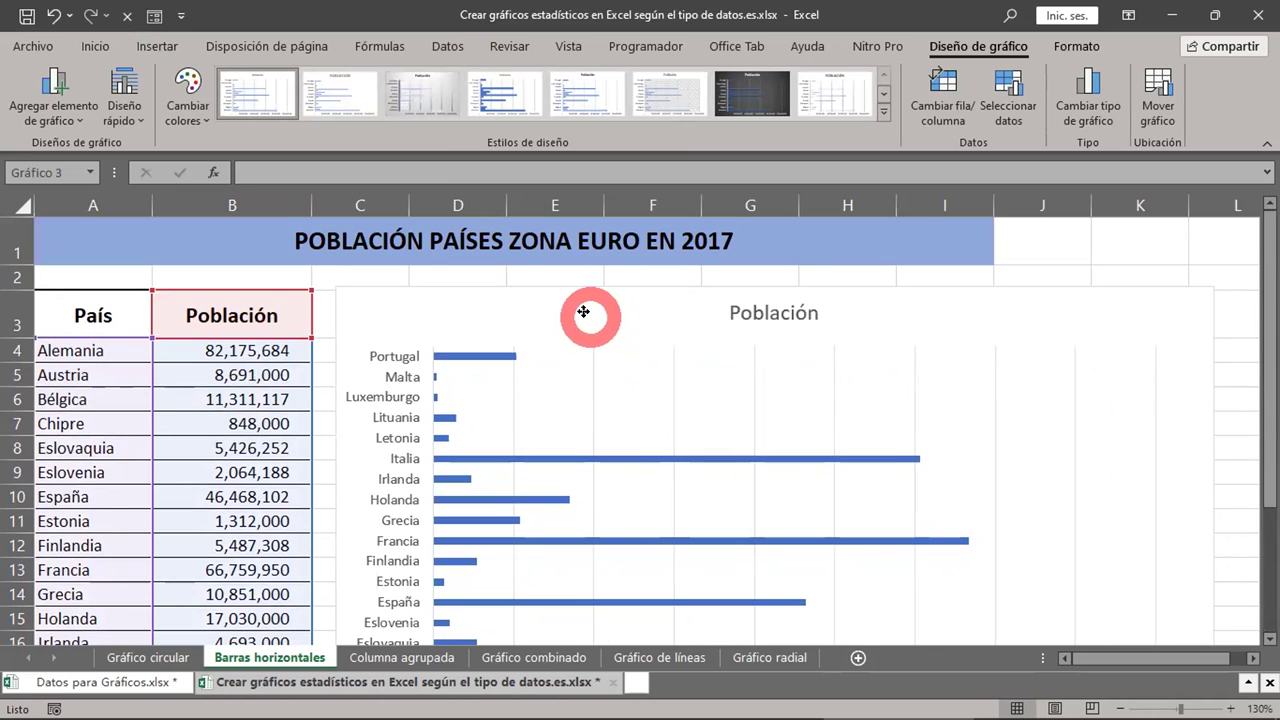
scroll(1025, 467, down, 3)
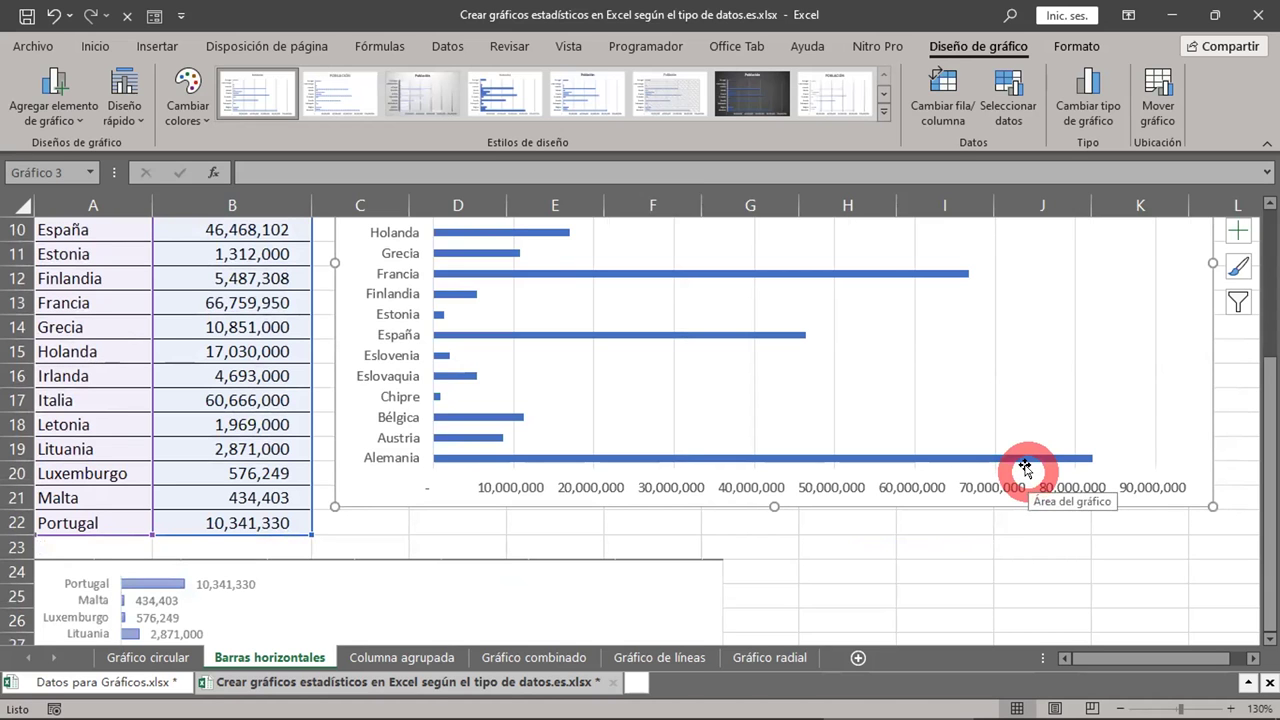
scroll(1025, 470, up, 3)
scroll(1025, 470, up, 1)
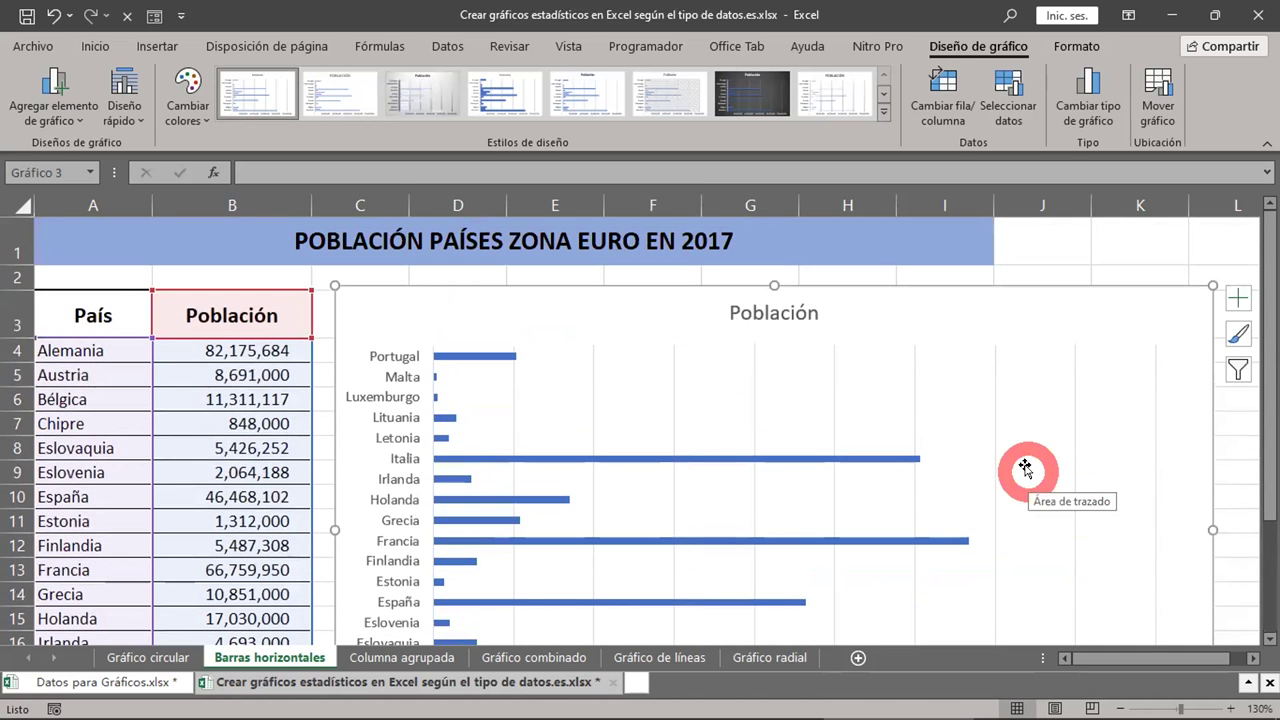
Apply quick layout Diseño 4 for end-of-bar value labels and a Población legend, undoing an accidental resize
click(137, 119)
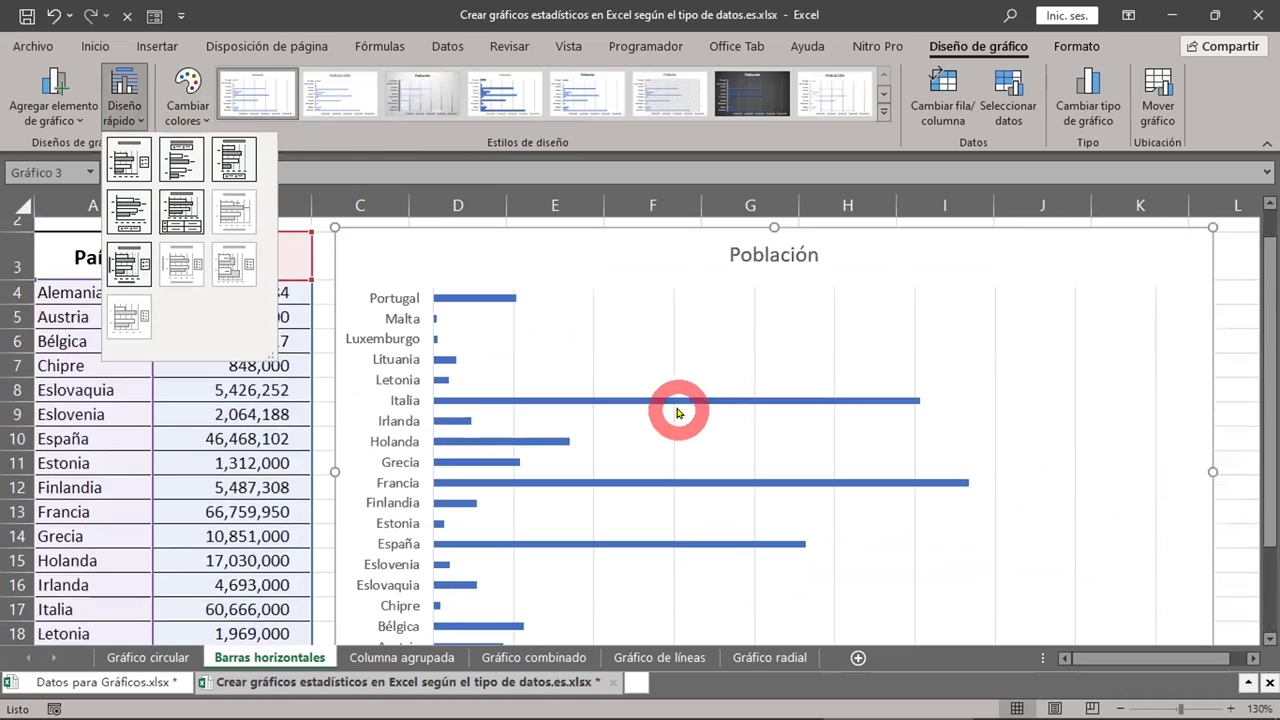
scroll(666, 414, down, 1)
scroll(678, 412, down, 3)
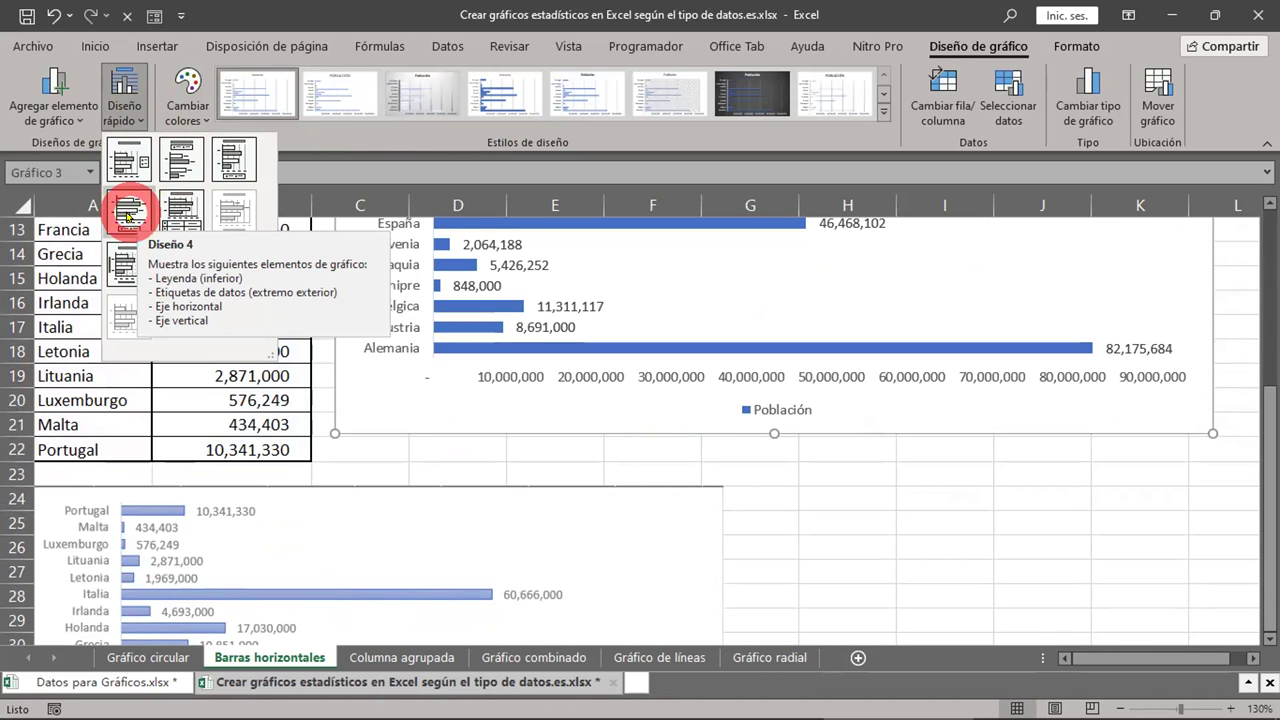
click(127, 213)
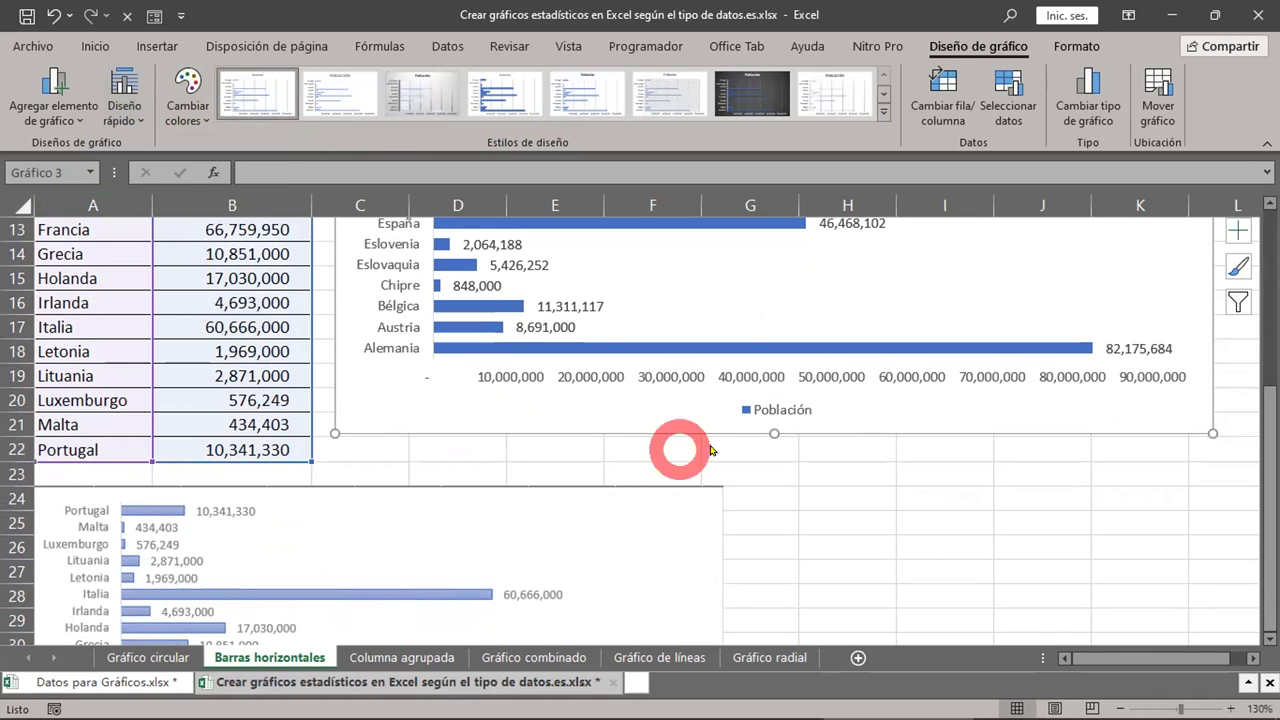
mouse_move(1212, 433)
mouse_down()
mouse_move(1230, 447)
mouse_move(1157, 463)
mouse_up()
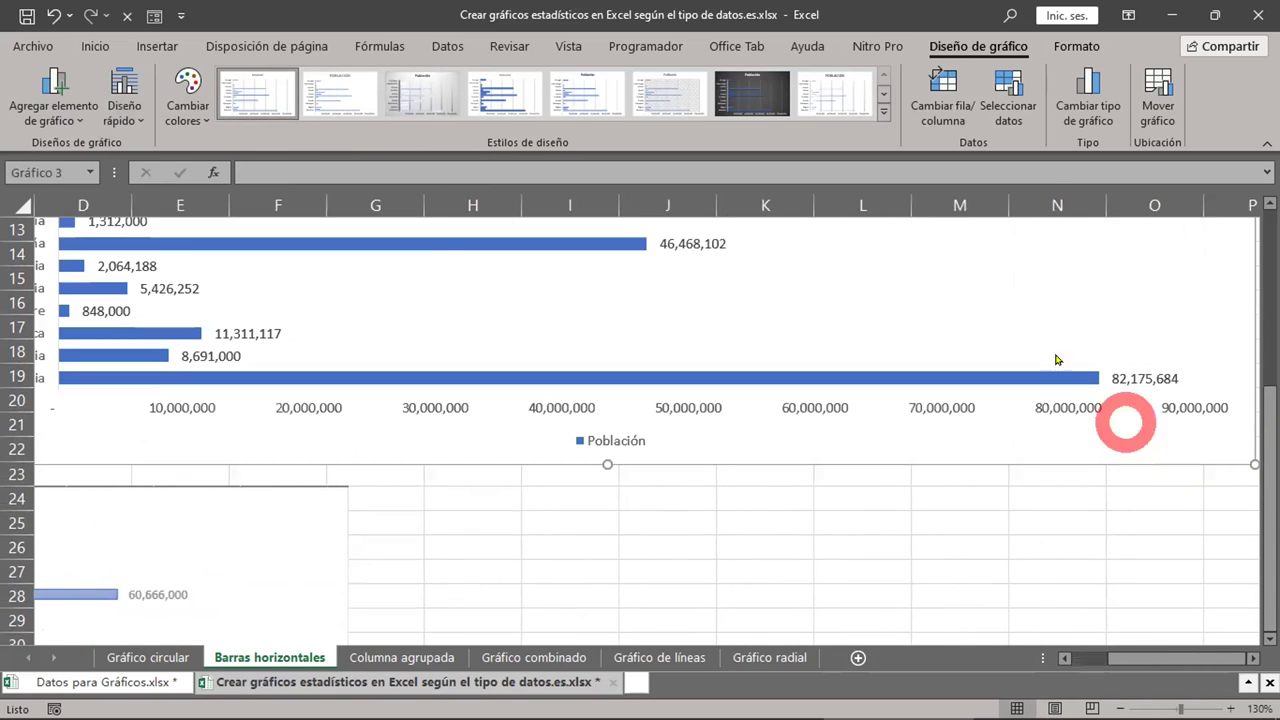
click(54, 15)
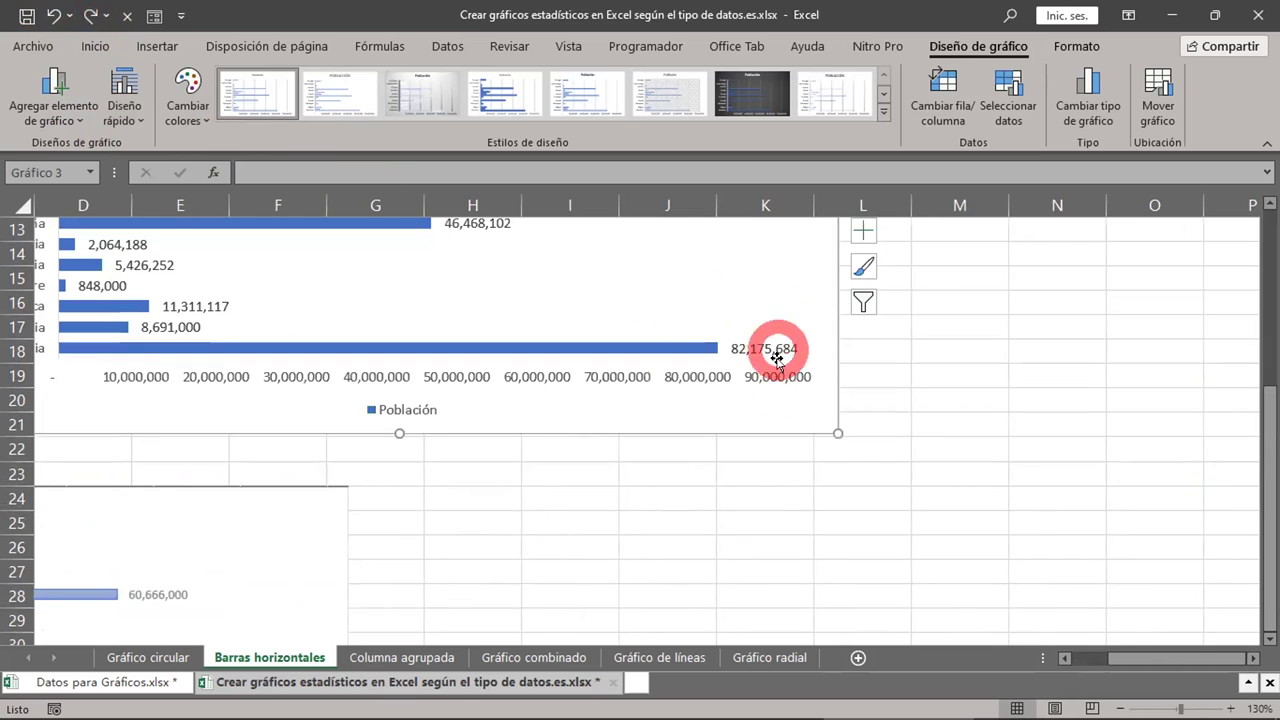
Stretch the bar chart down to about row 23 so every country and the legend fit
drag(838, 433, 846, 459)
drag(1123, 662, 1070, 662)
scroll(697, 482, up, 4)
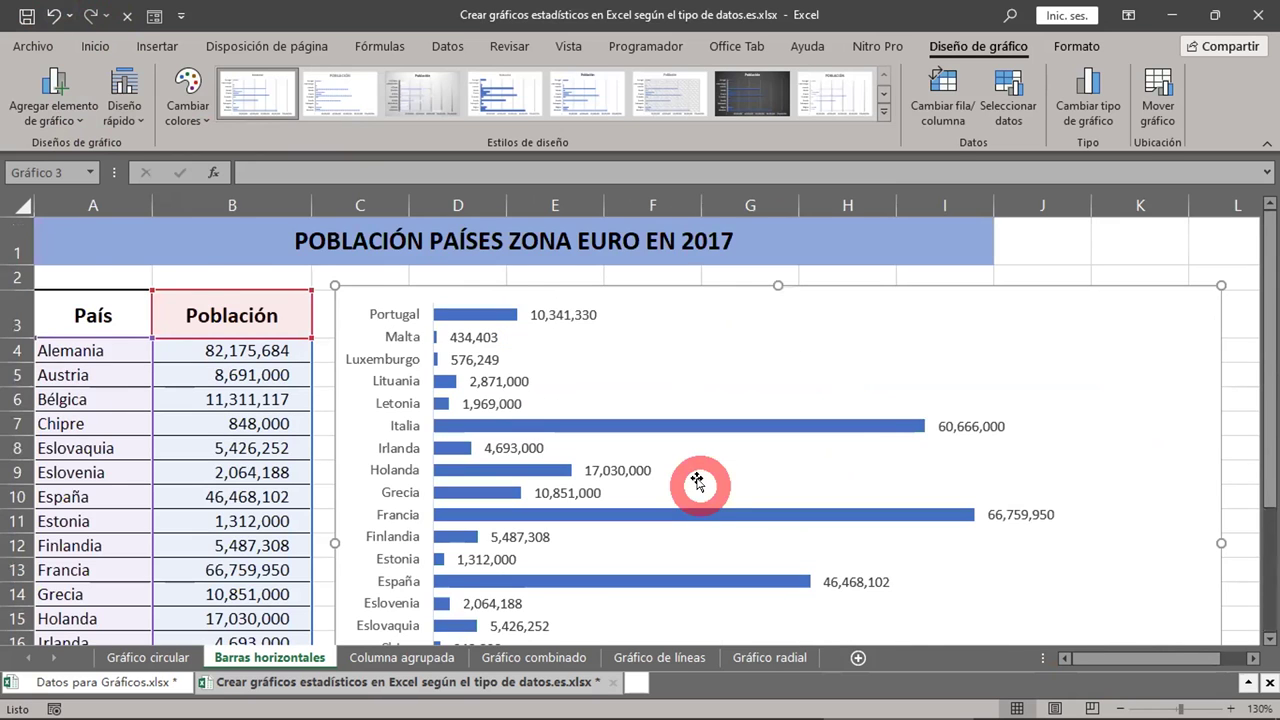
scroll(697, 482, down, 3)
scroll(697, 482, down, 3)
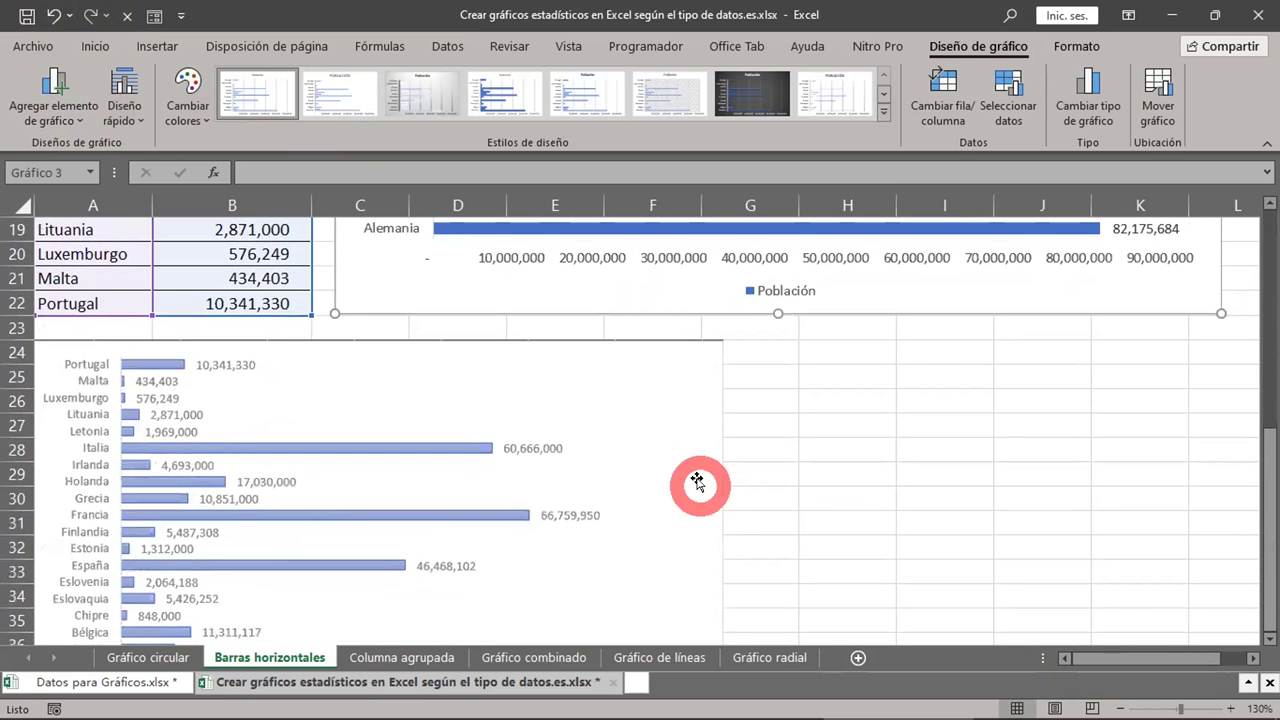
scroll(697, 482, up, 1)
scroll(697, 482, up, 1)
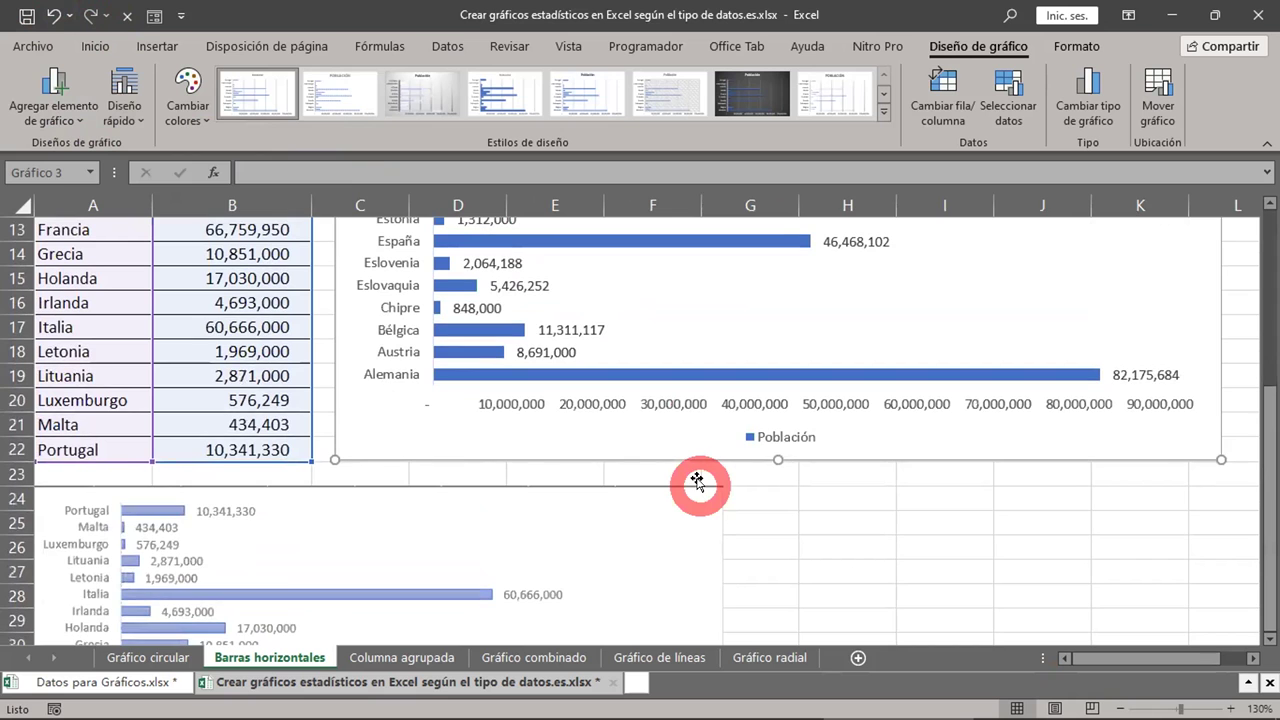
scroll(697, 482, down, 1)
scroll(697, 482, down, 1)
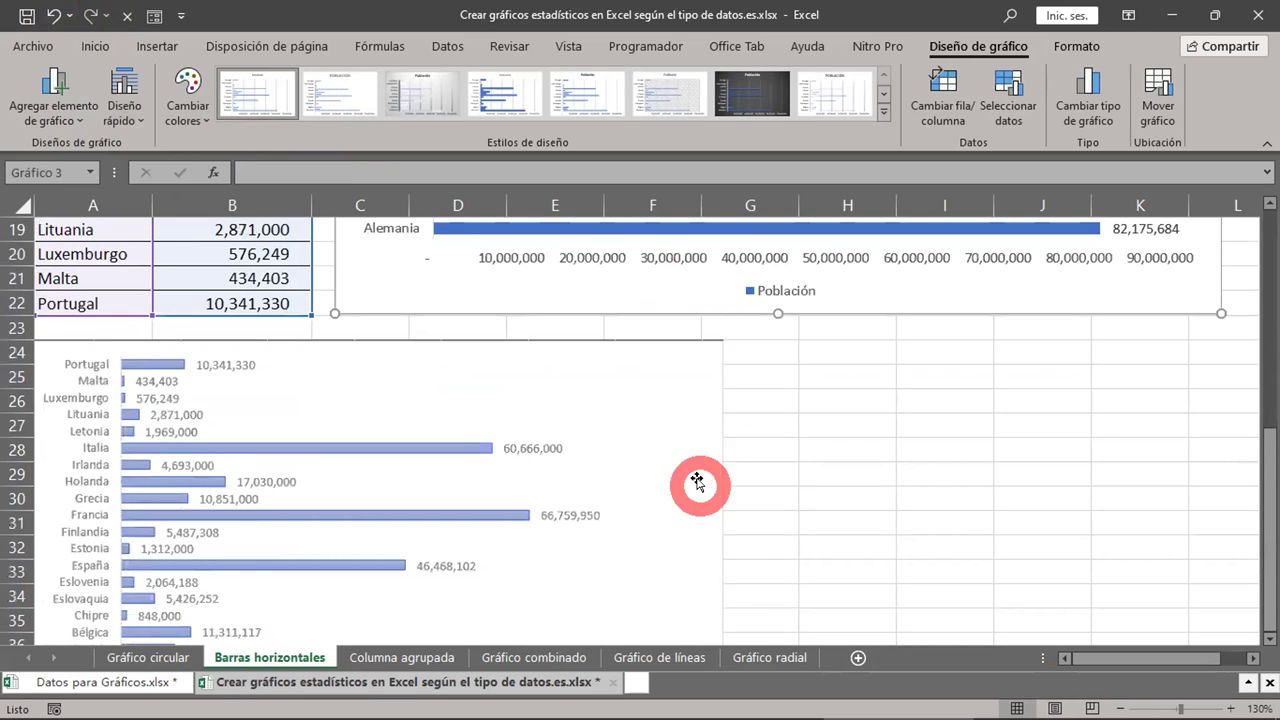
scroll(235, 366, up, 5)
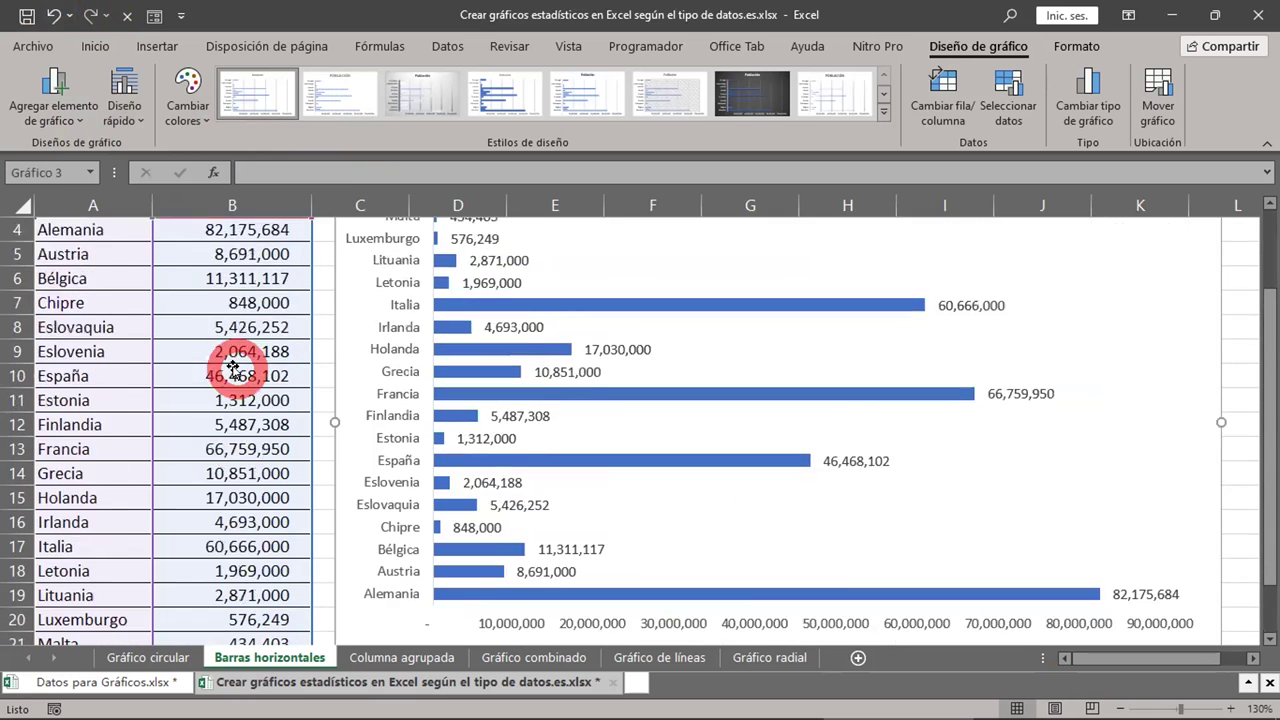
scroll(232, 370, up, 1)
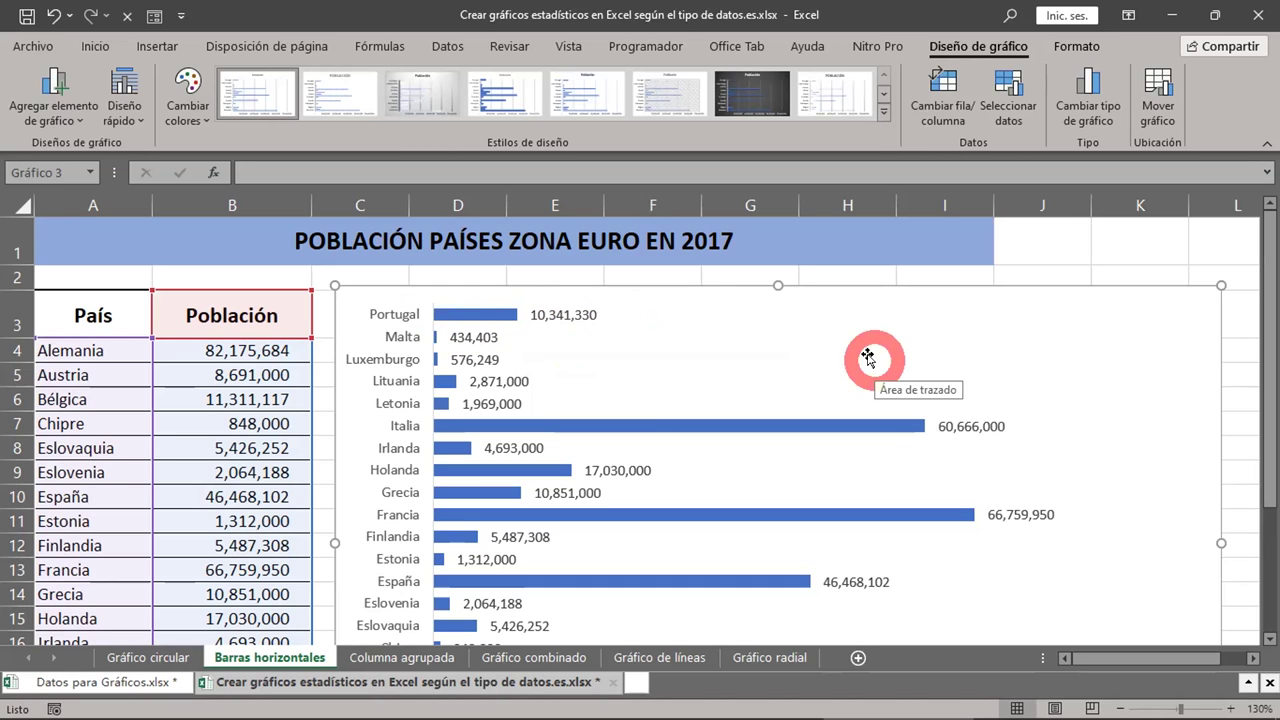
scroll(833, 357, down, 1)
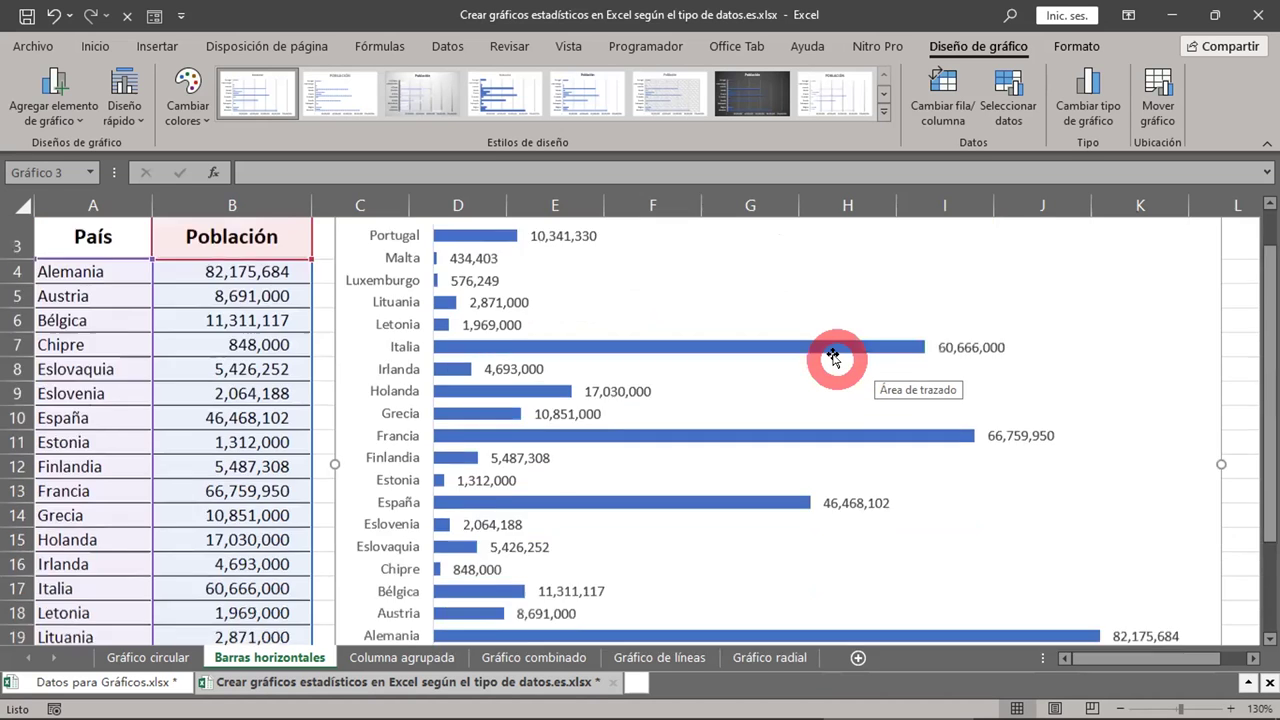
scroll(833, 357, down, 4)
scroll(833, 357, up, 5)
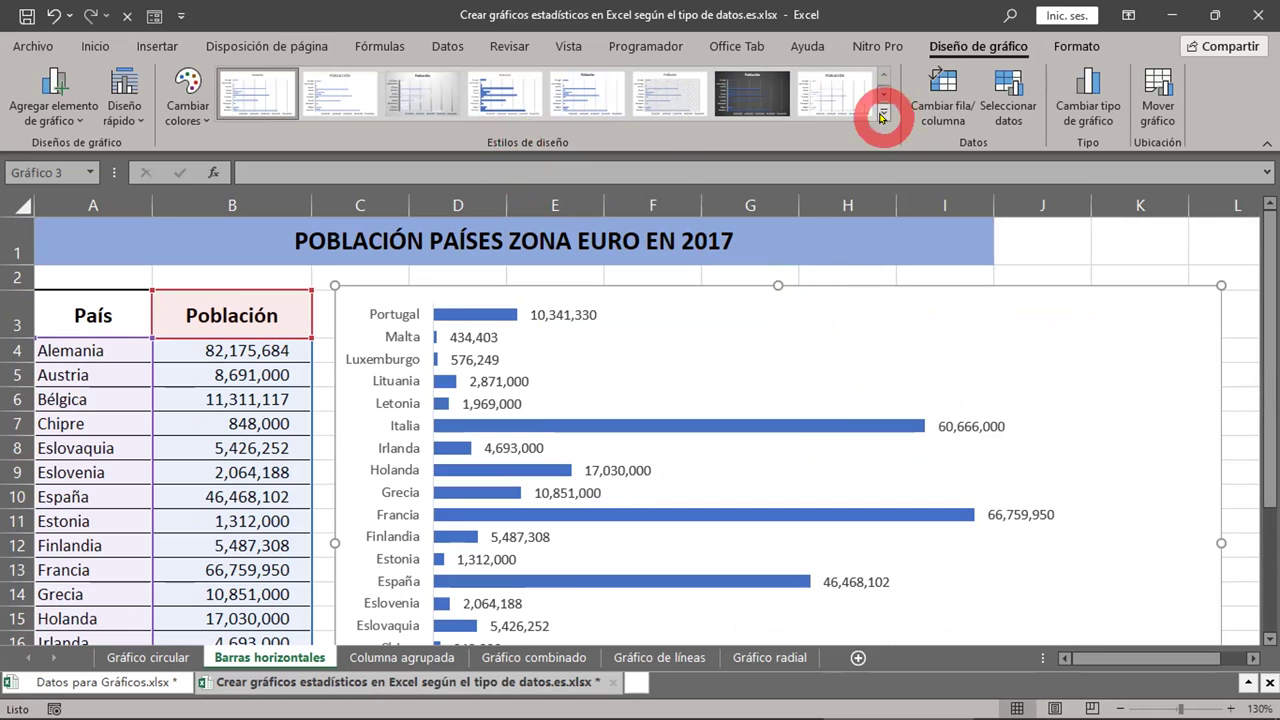
Preview several chart styles, then apply Estilo 4 with pale outlined bars and light gridlines
scroll(808, 432, down, 4)
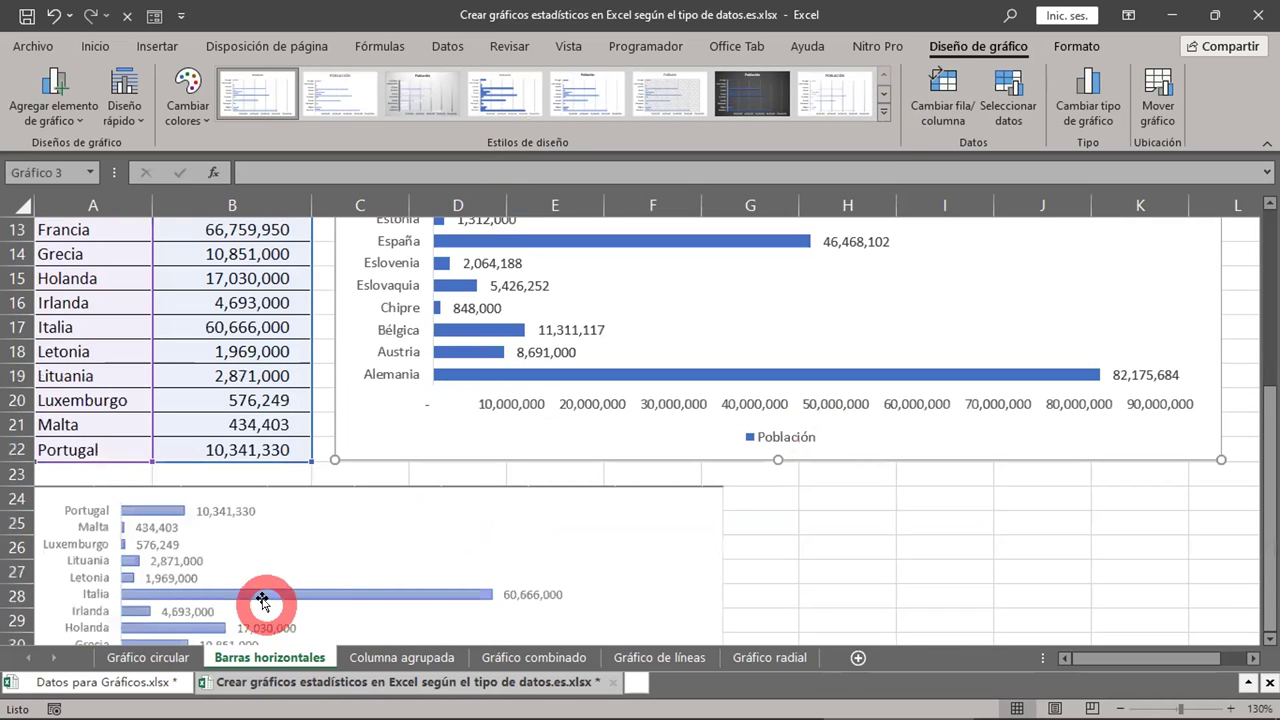
scroll(522, 537, up, 4)
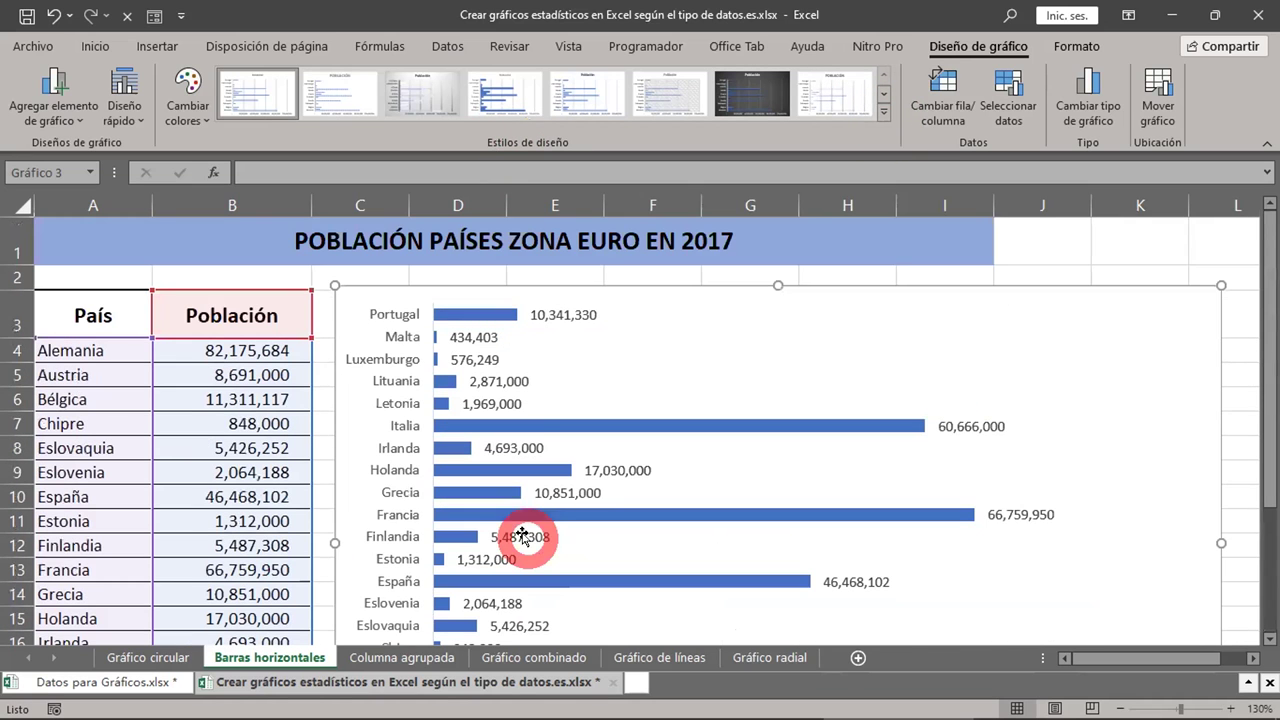
click(325, 89)
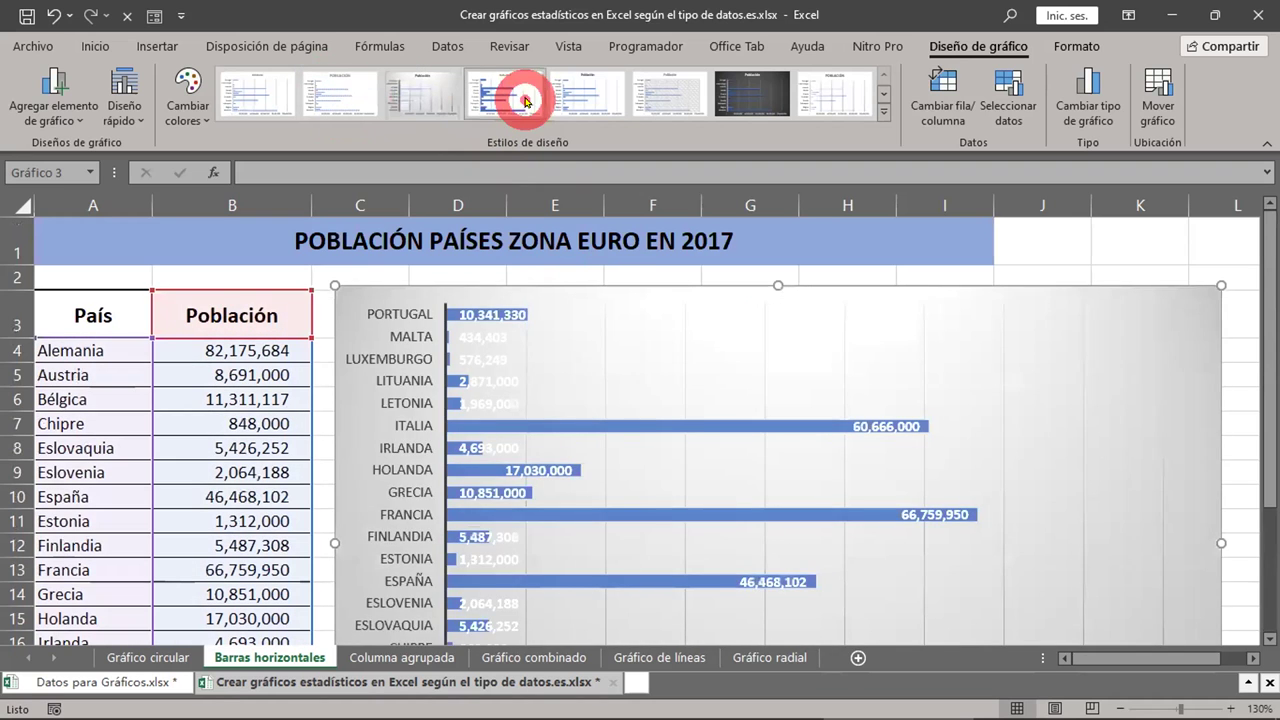
click(525, 100)
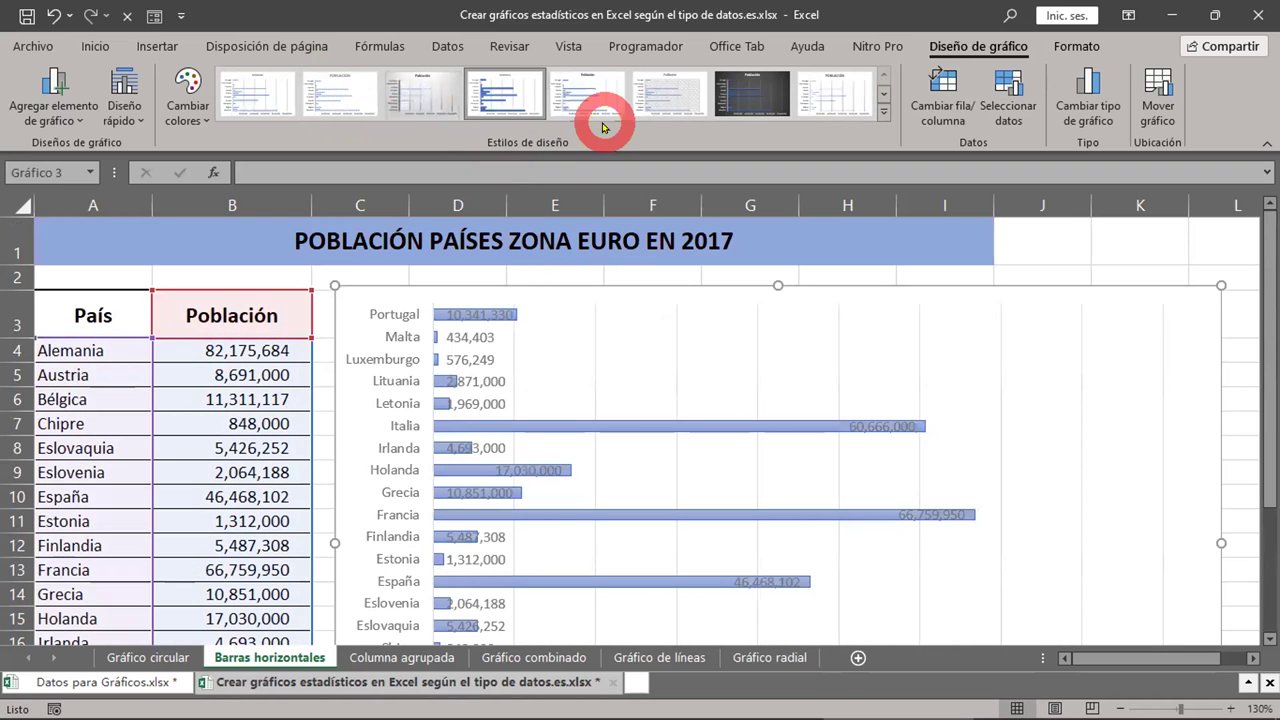
click(665, 95)
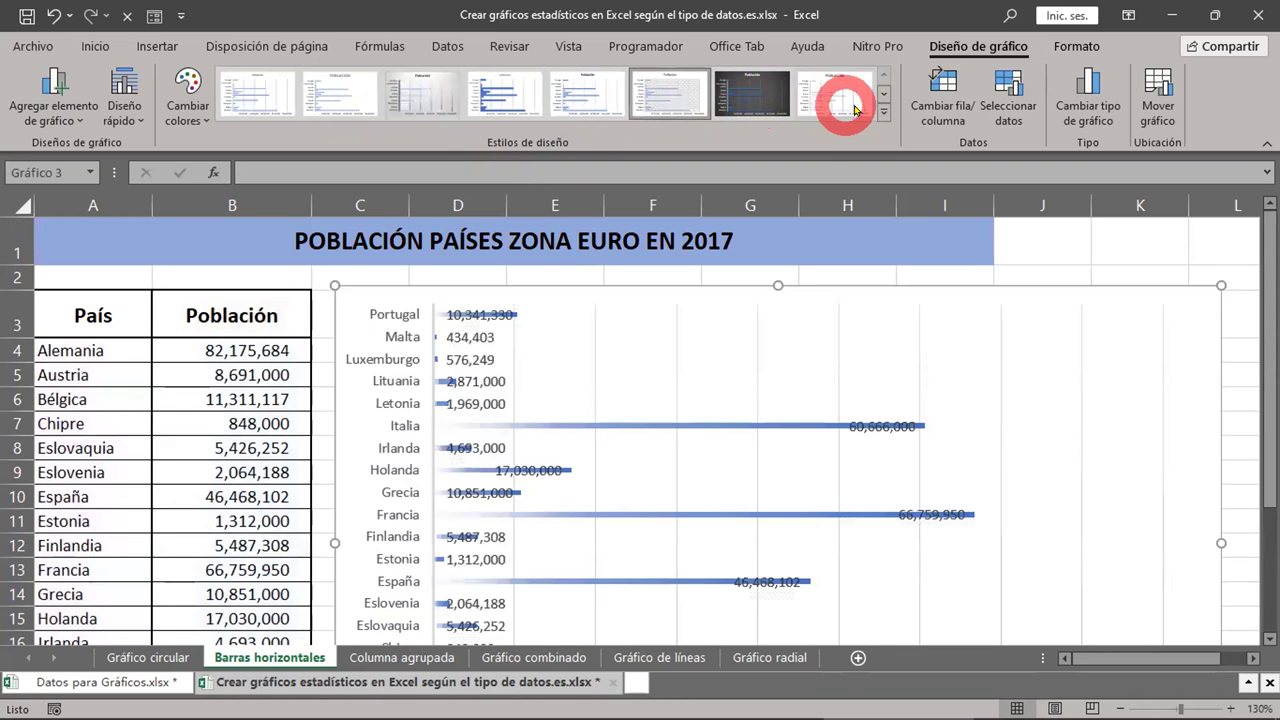
click(884, 112)
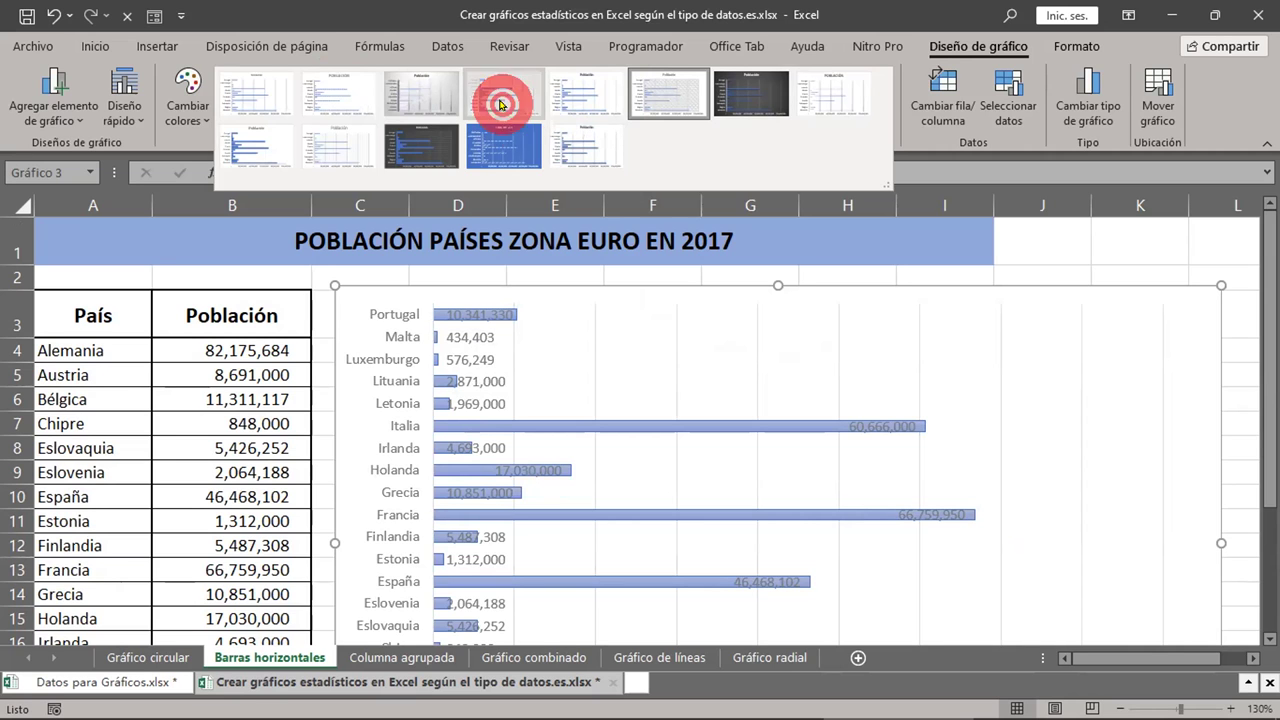
click(501, 104)
scroll(755, 400, down, 3)
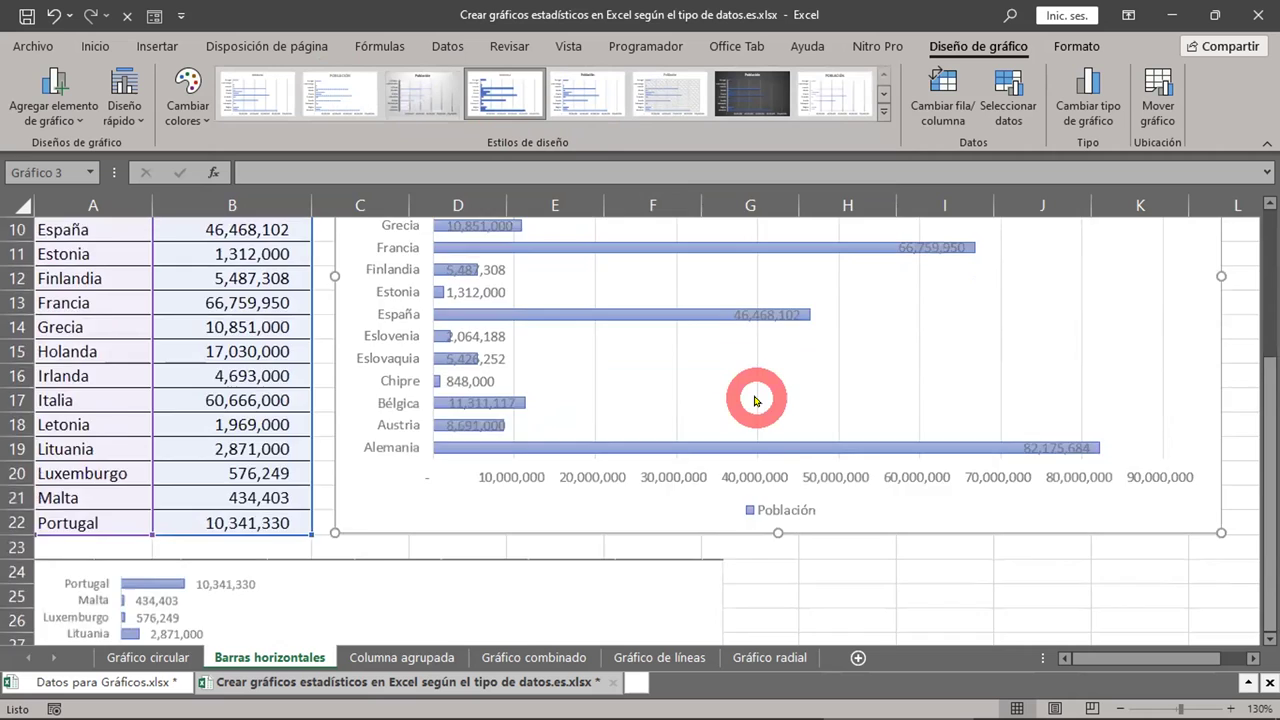
scroll(755, 400, down, 3)
scroll(755, 400, up, 6)
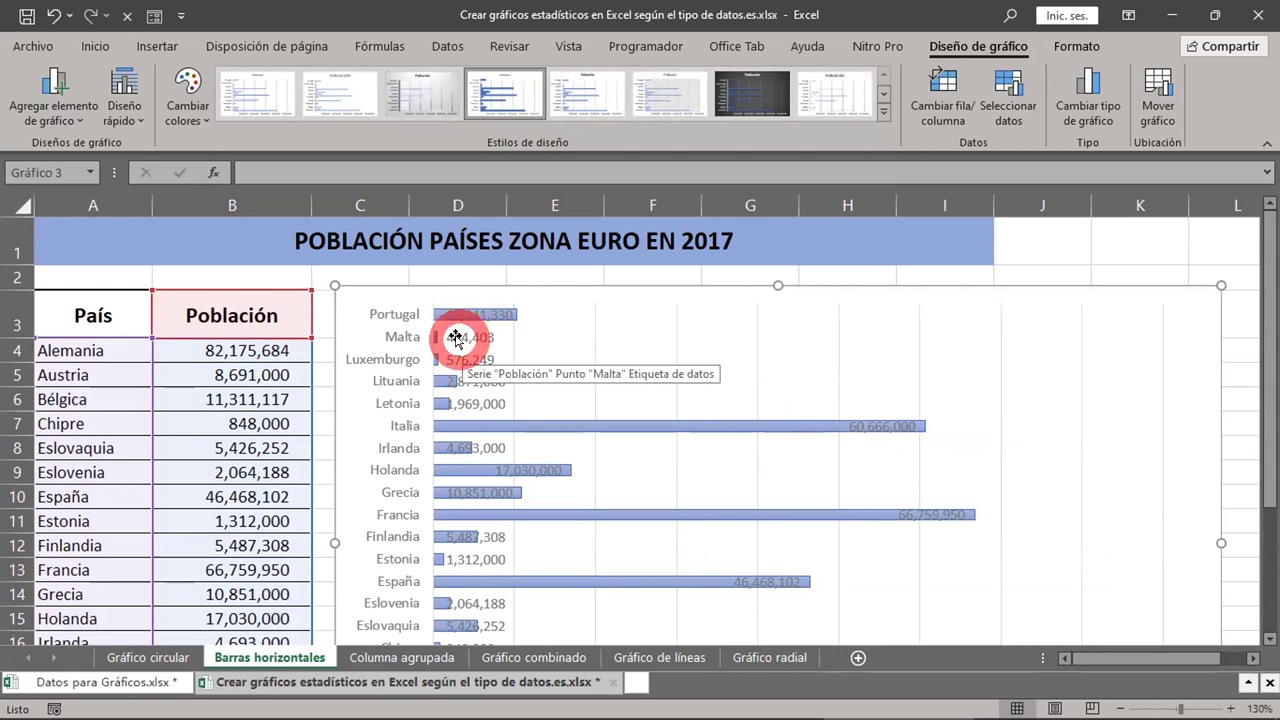
Set the population data labels' position to Extremo externo in Formato de etiquetas de datos
click(455, 337)
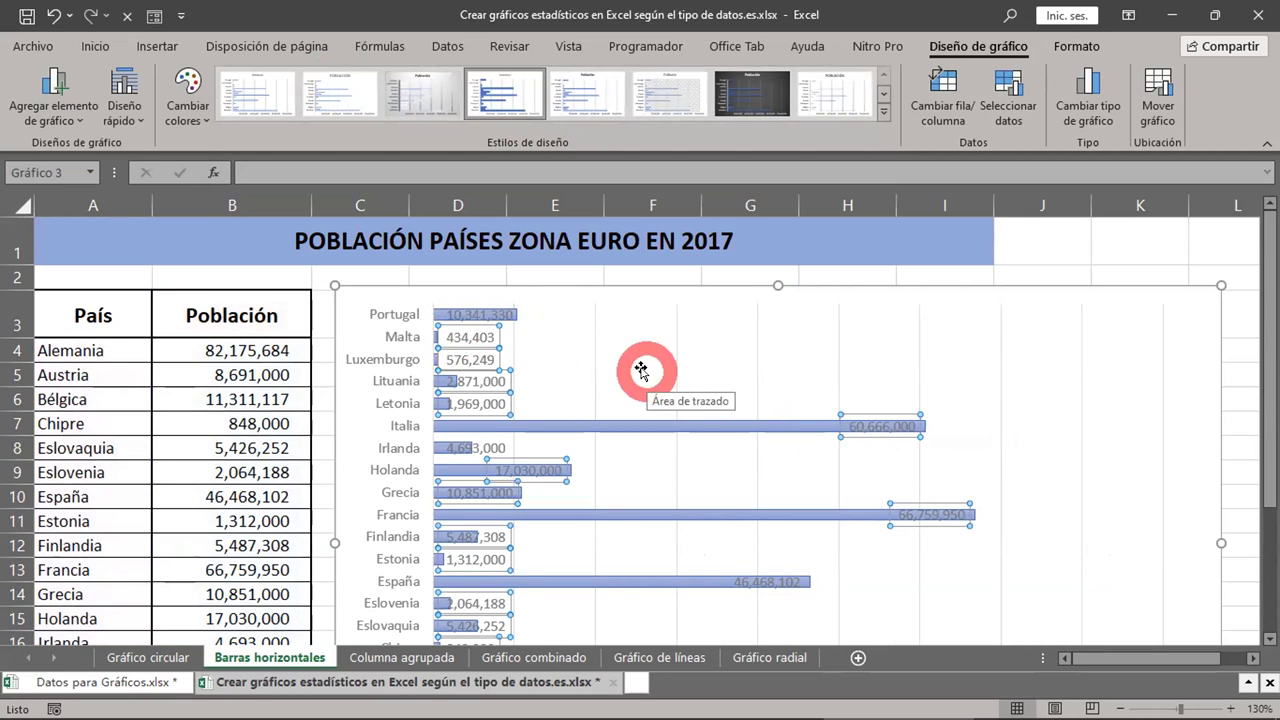
right_click(465, 338)
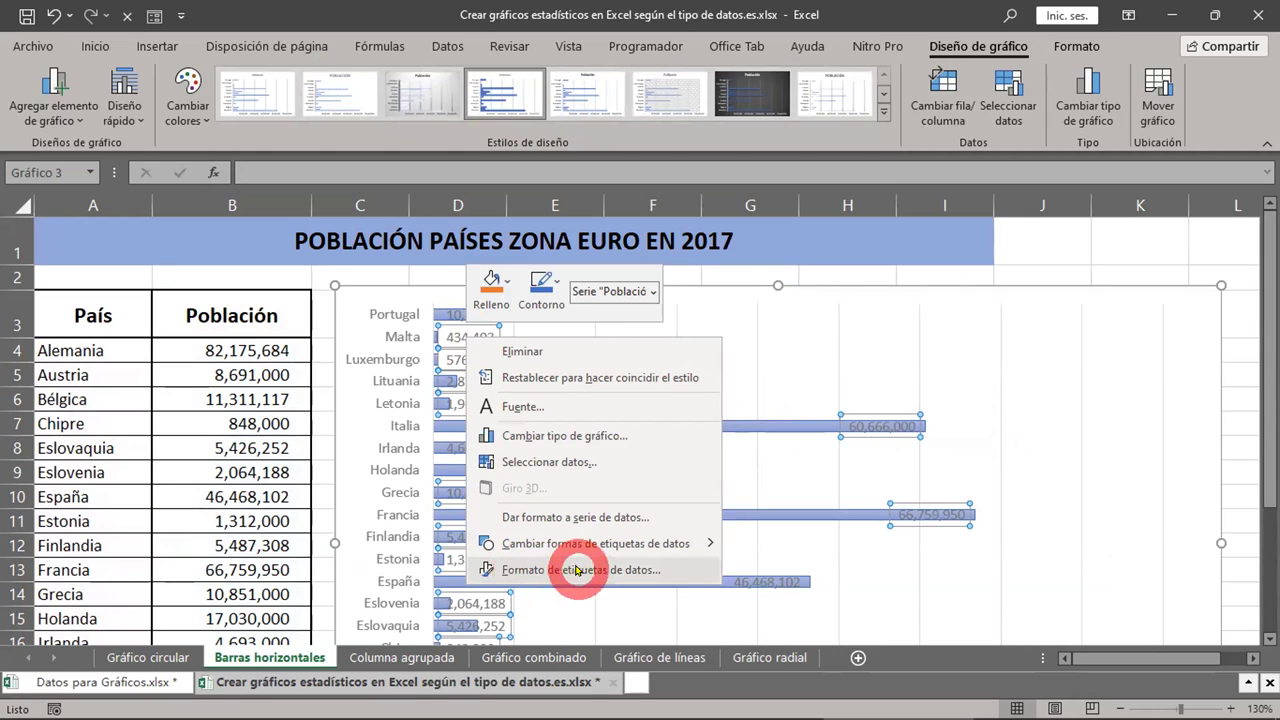
click(576, 570)
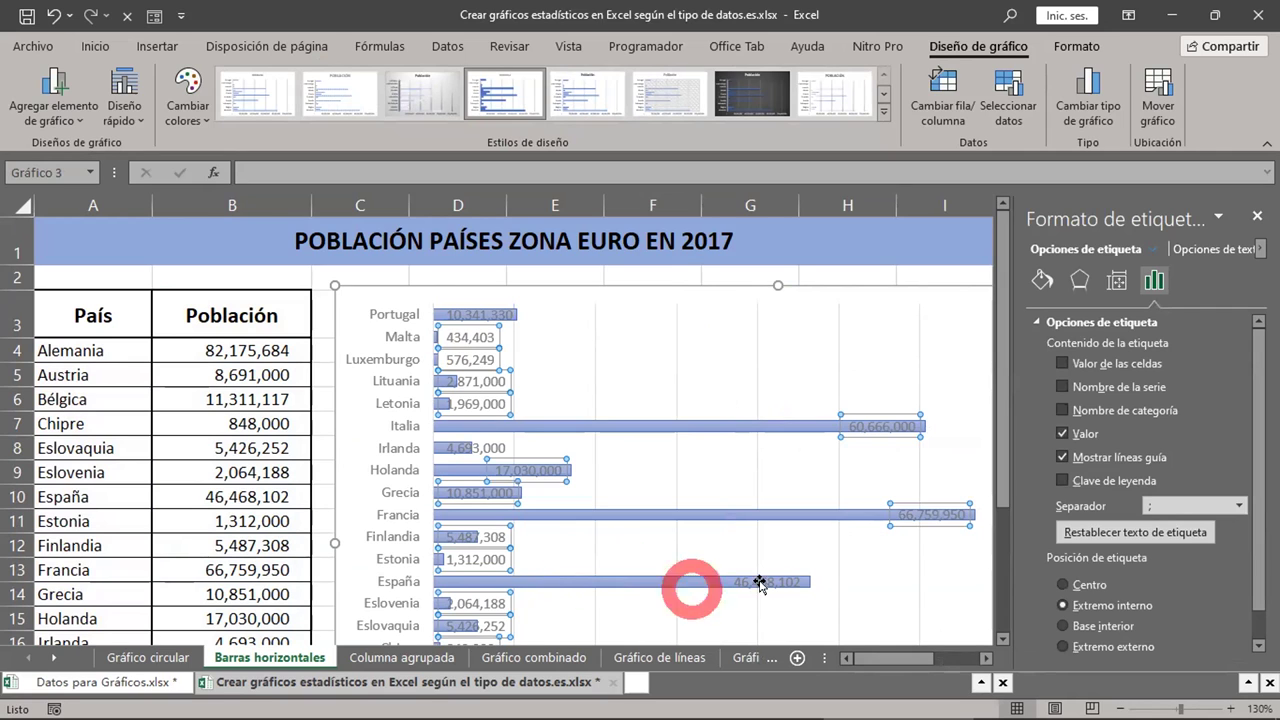
scroll(1147, 355, down, 1)
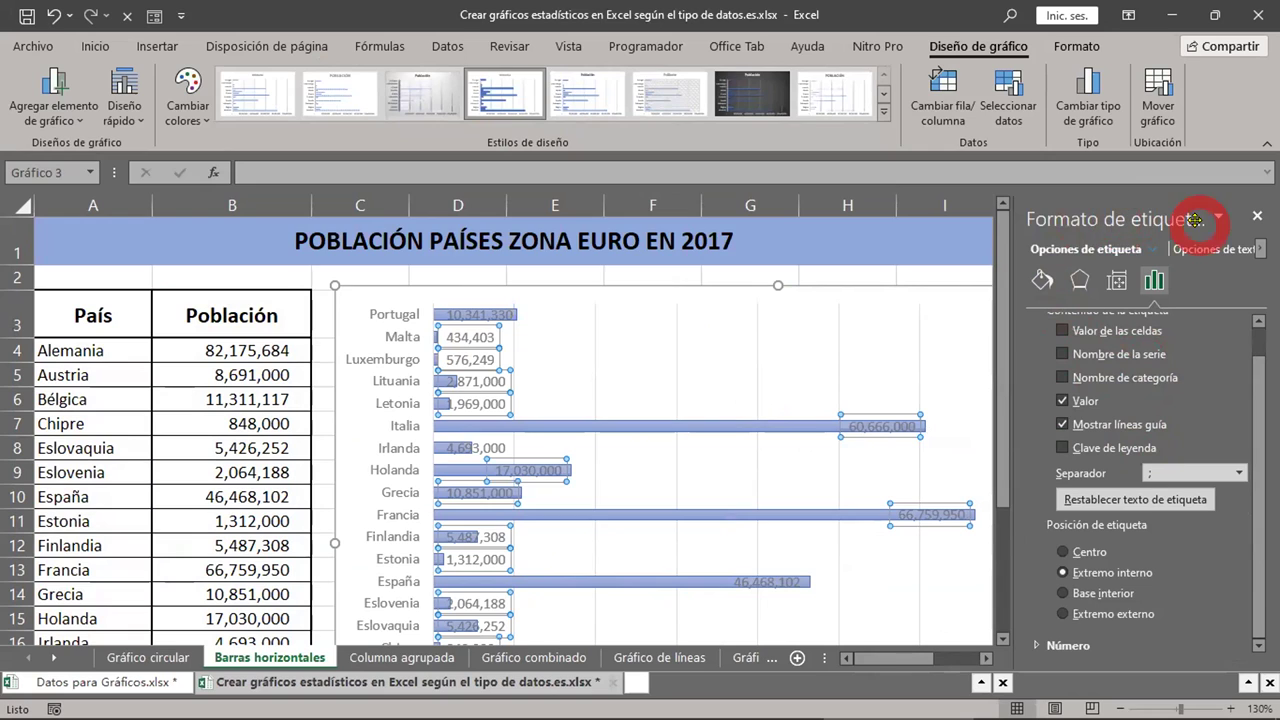
click(1061, 614)
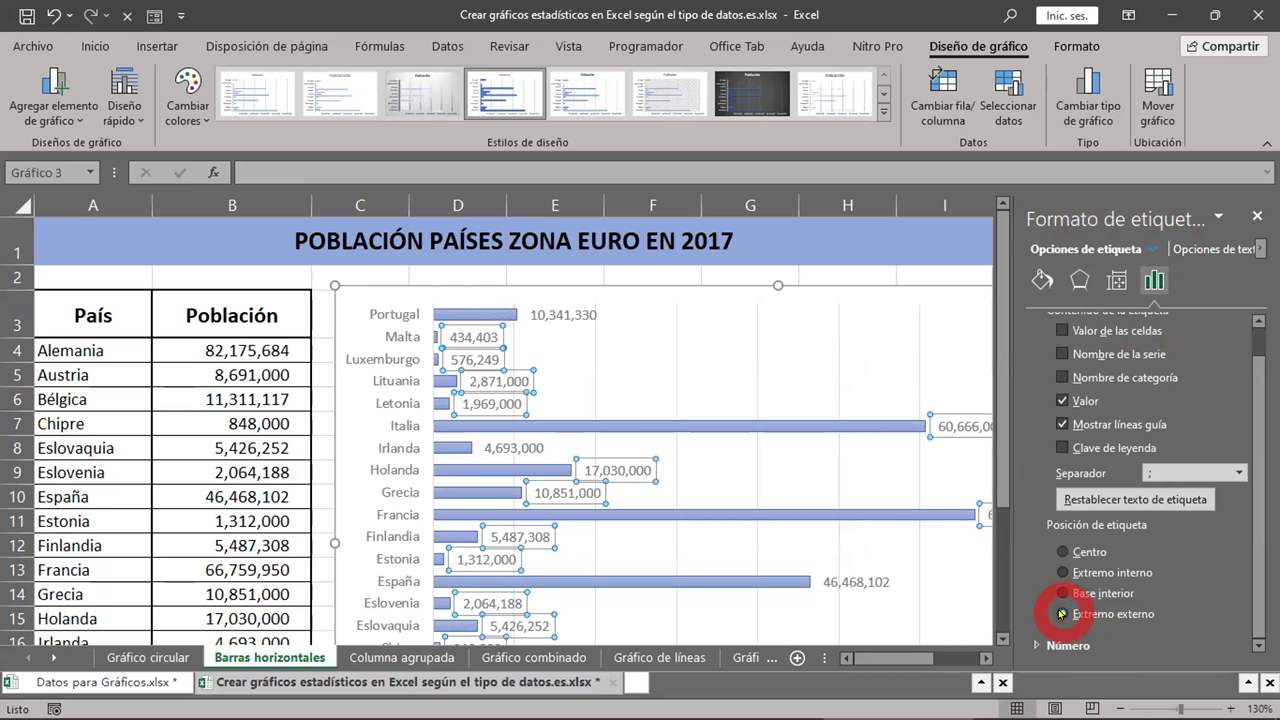
click(512, 276)
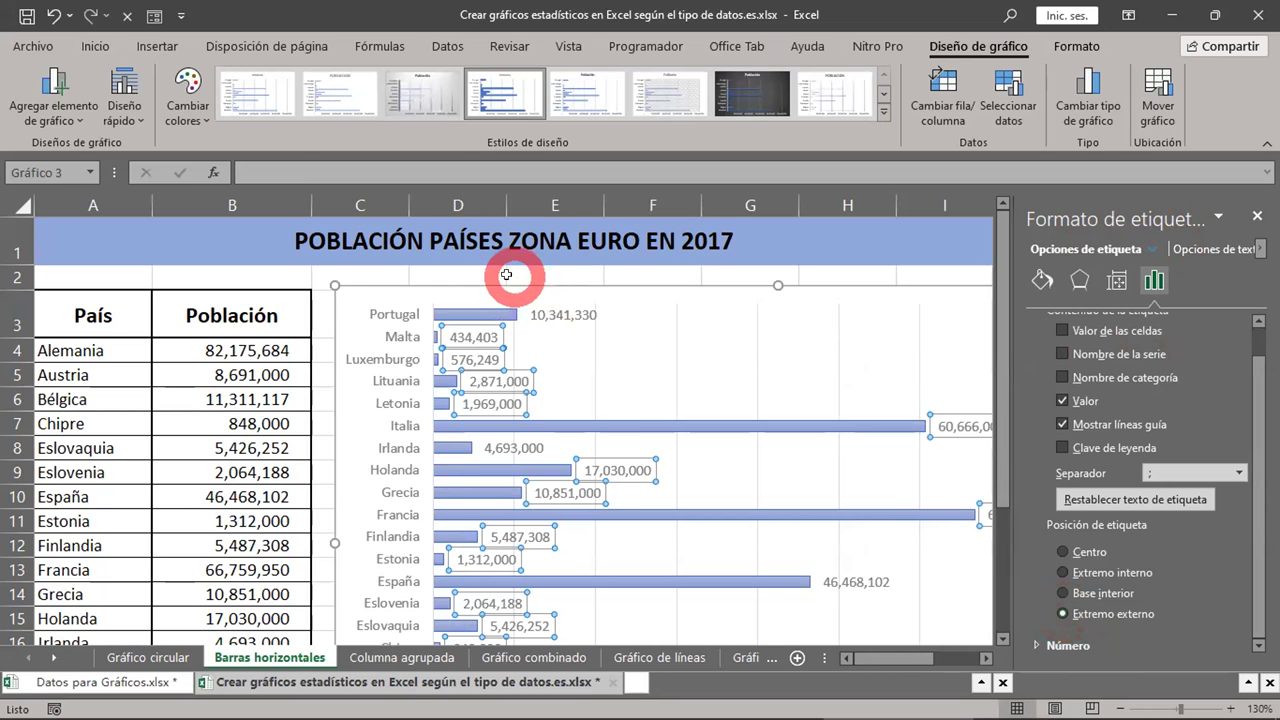
Close the Formato de forma pane and scroll to review the data table and population chart
click(1210, 218)
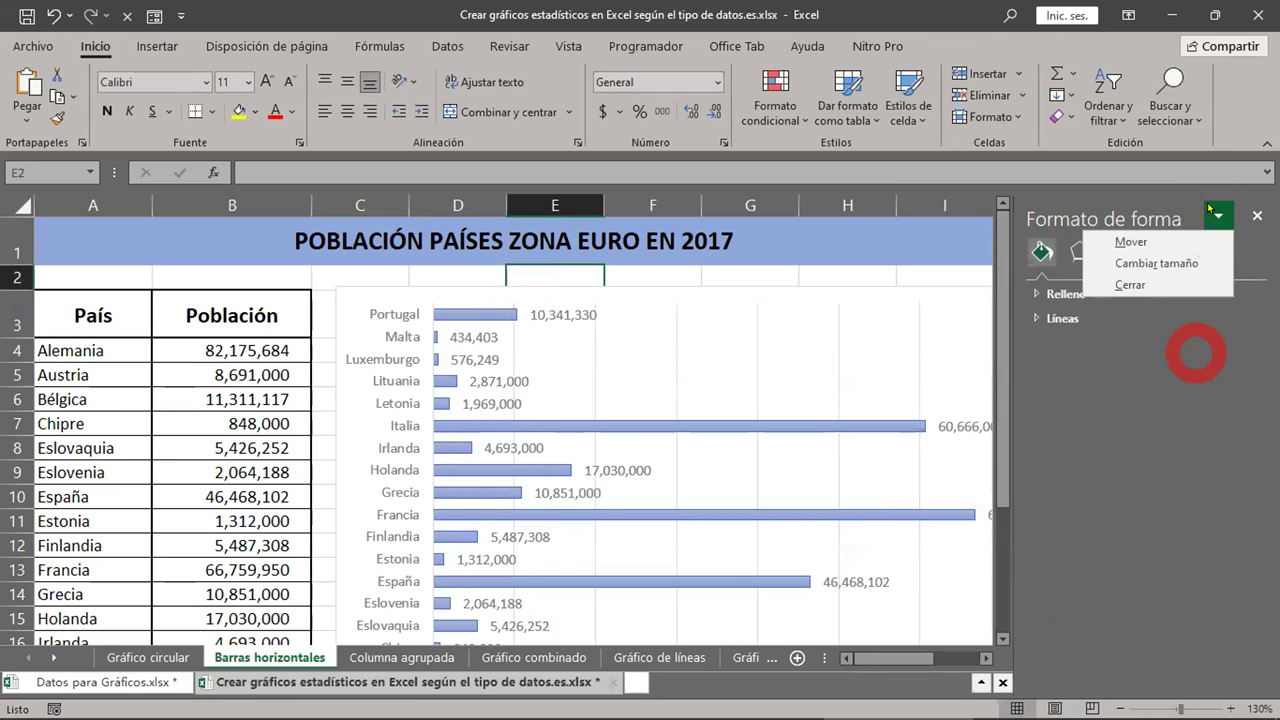
click(1257, 216)
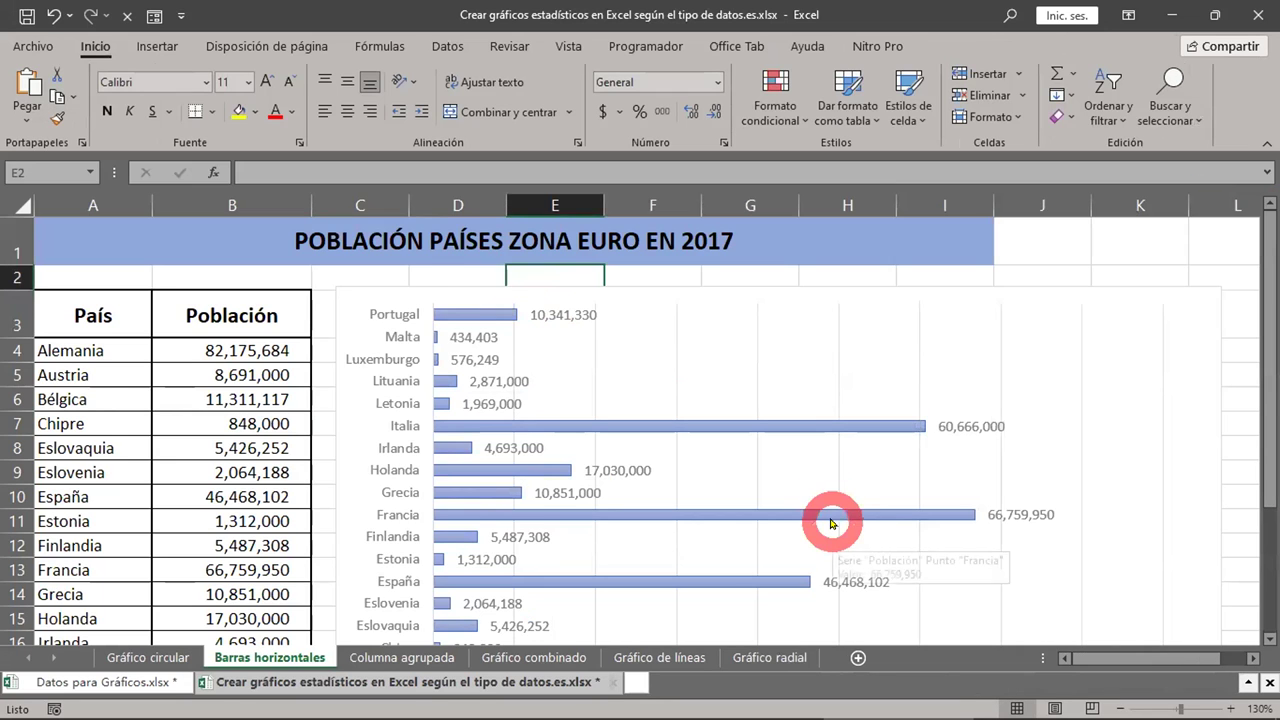
scroll(830, 515, down, 2)
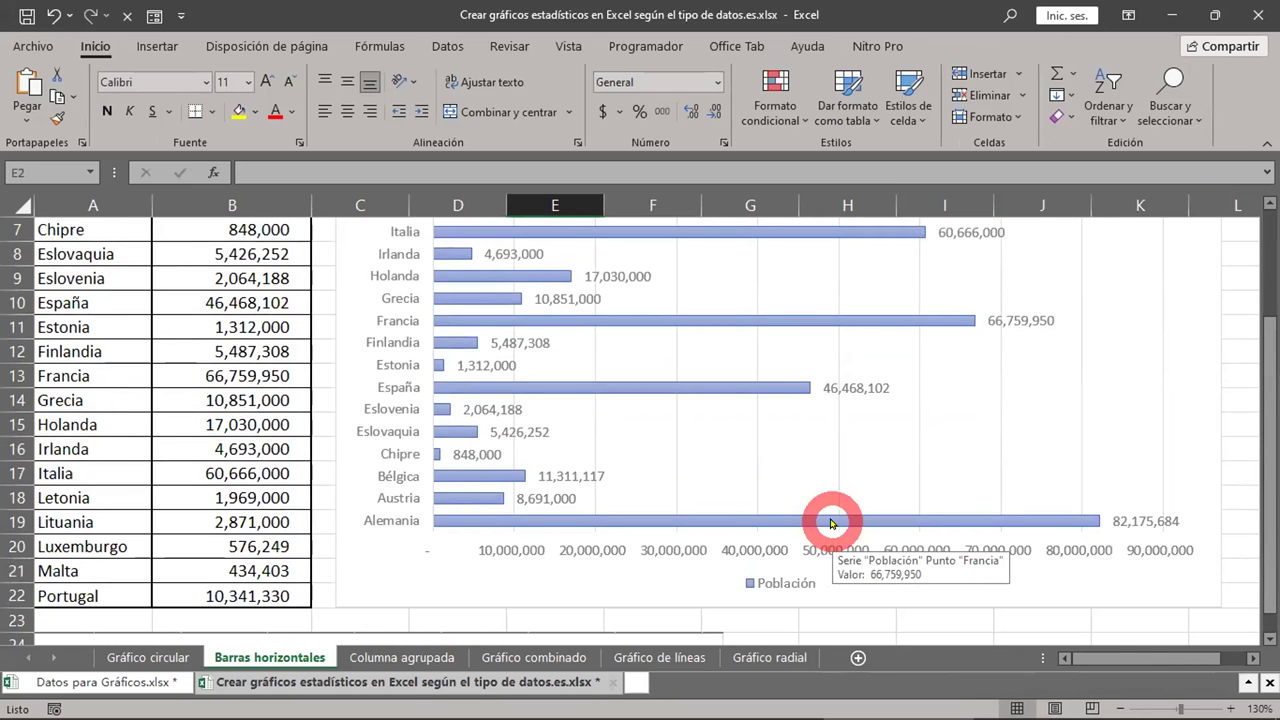
scroll(830, 522, down, 3)
scroll(830, 522, down, 4)
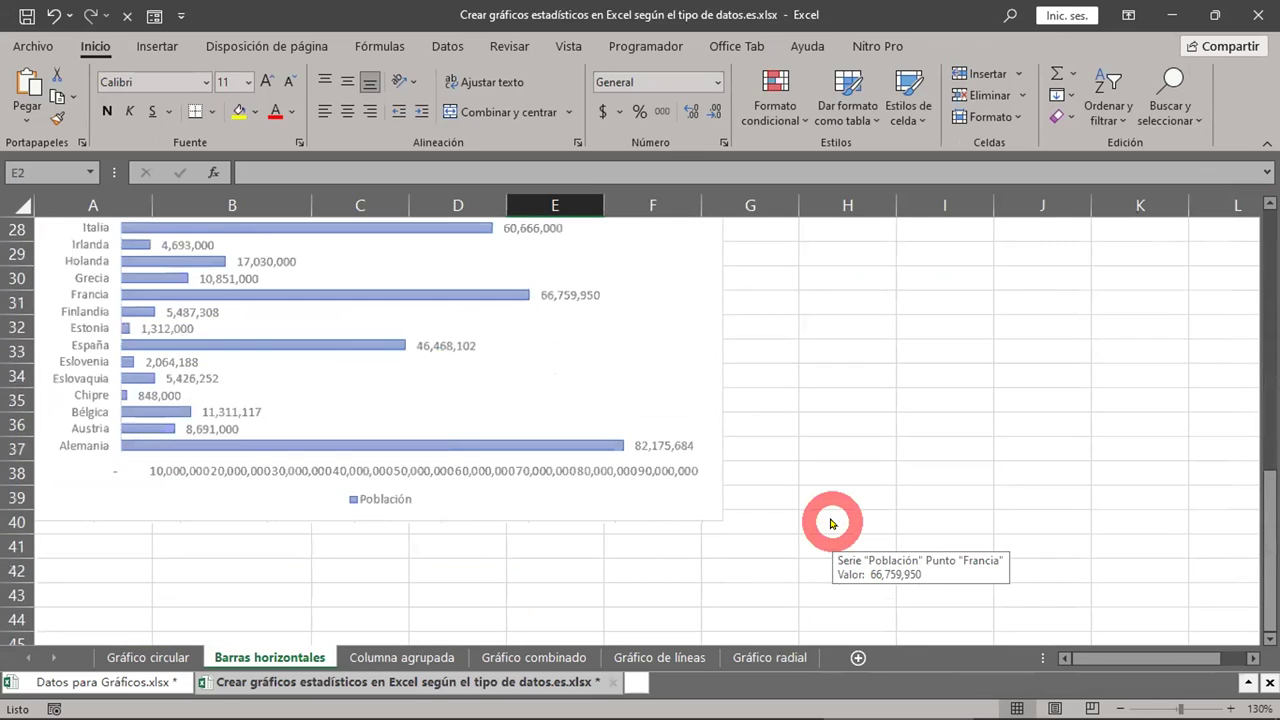
scroll(830, 522, up, 1)
scroll(830, 522, up, 5)
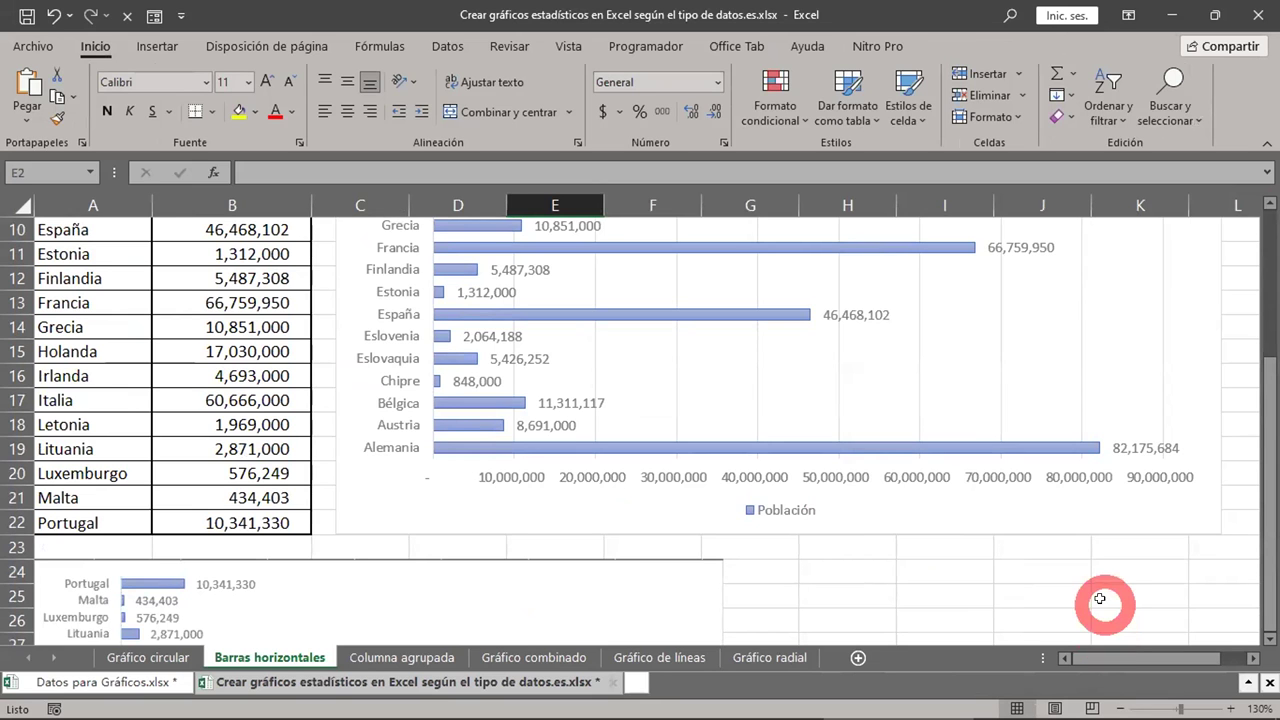
scroll(1099, 600, up, 3)
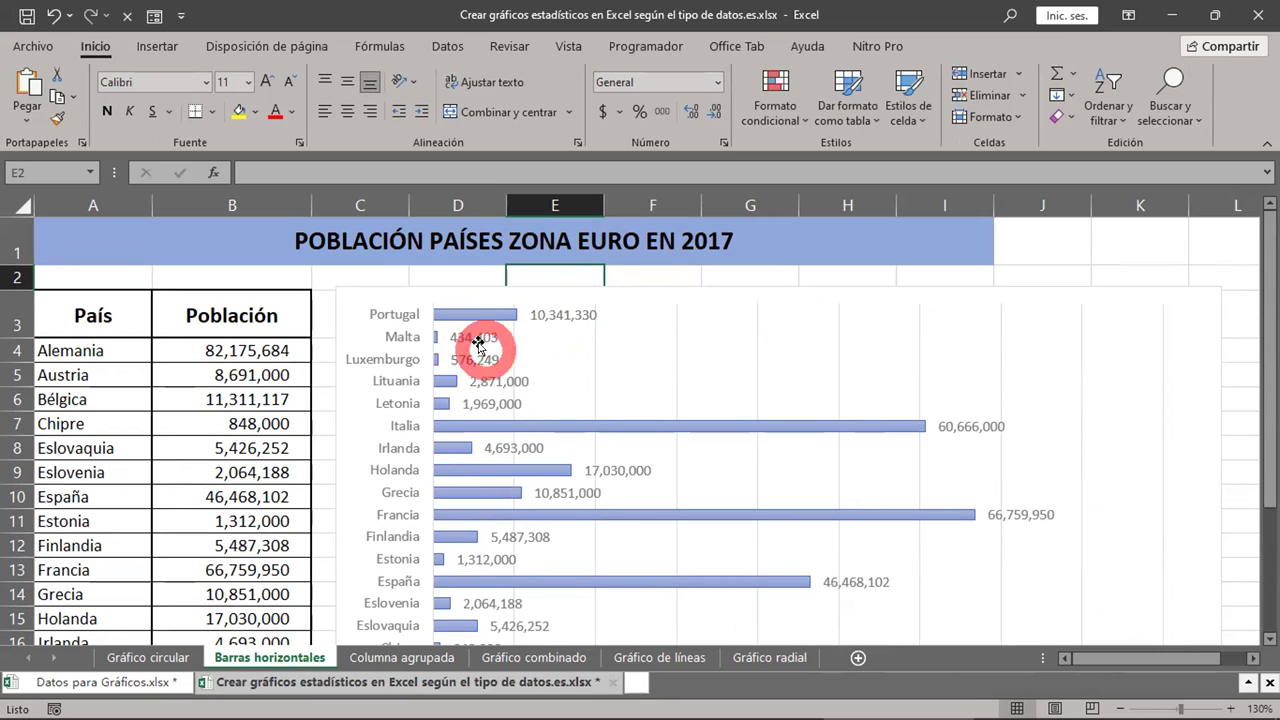
Undo the last label change and set the population data labels to Extremo externo
click(55, 15)
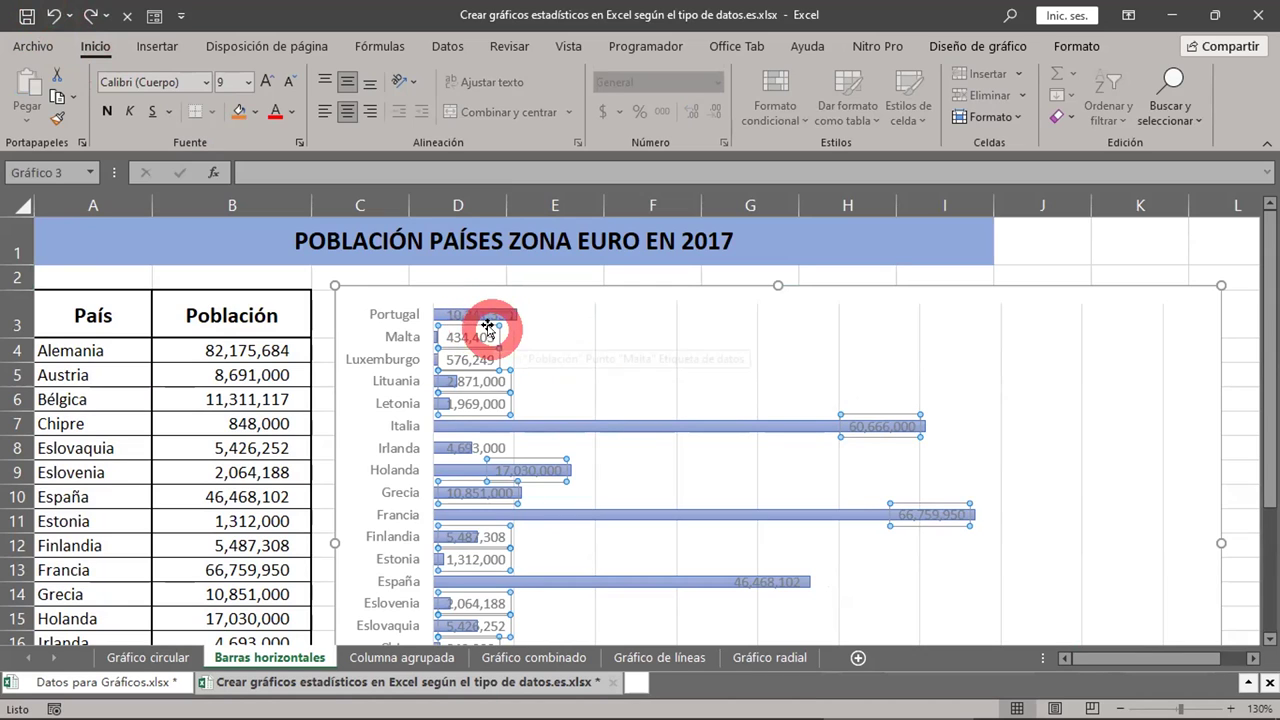
mouse_move(877, 414)
mouse_down()
mouse_move(860, 428)
mouse_move(840, 410)
mouse_up()
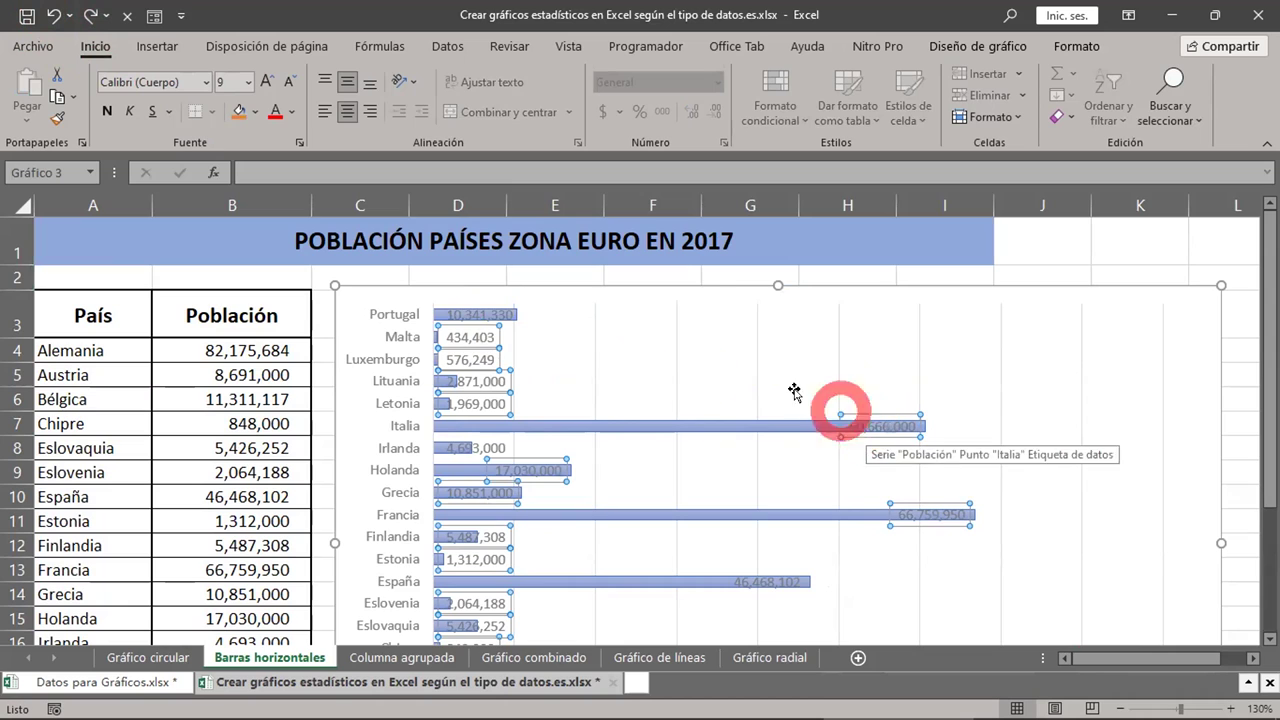
drag(466, 330, 458, 350)
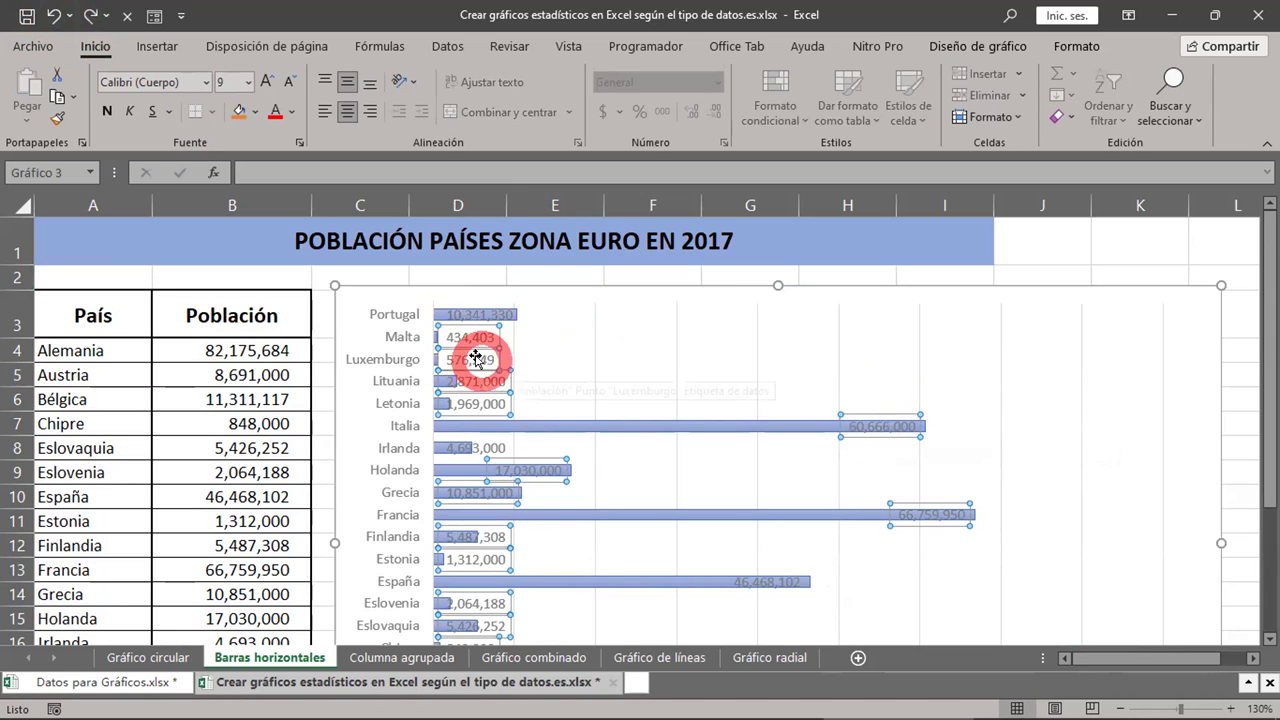
right_click(481, 366)
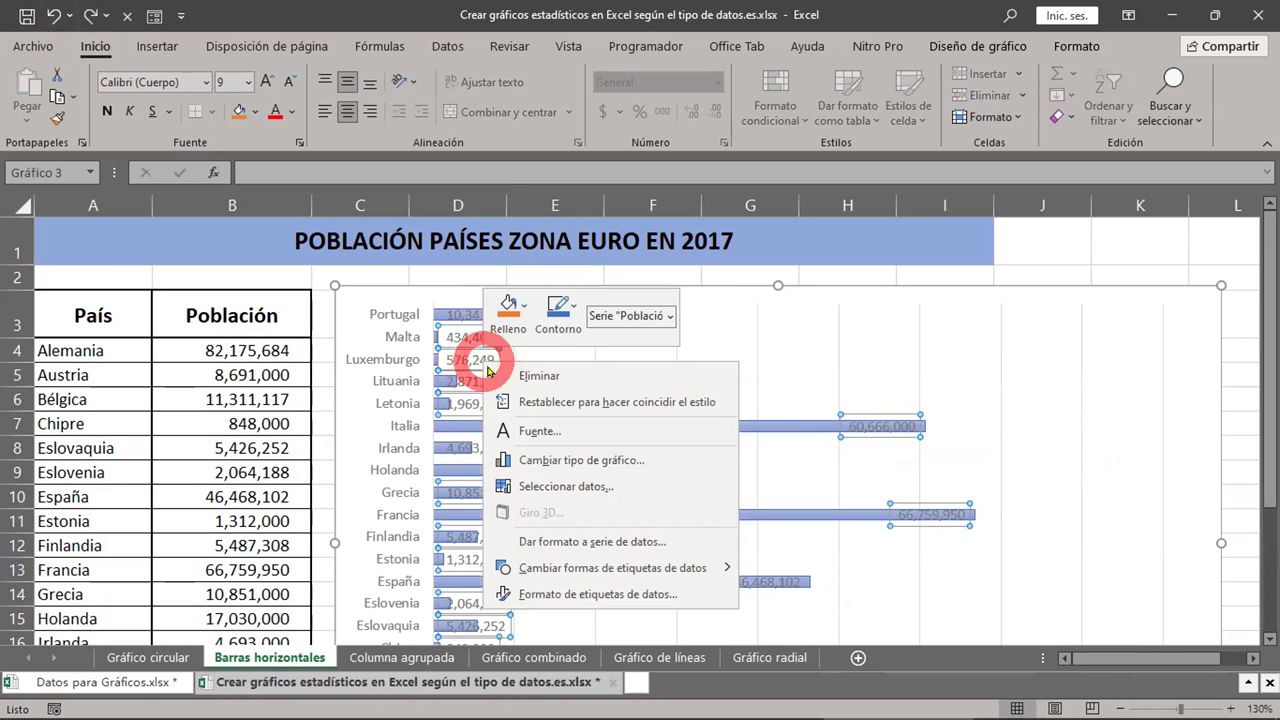
click(565, 593)
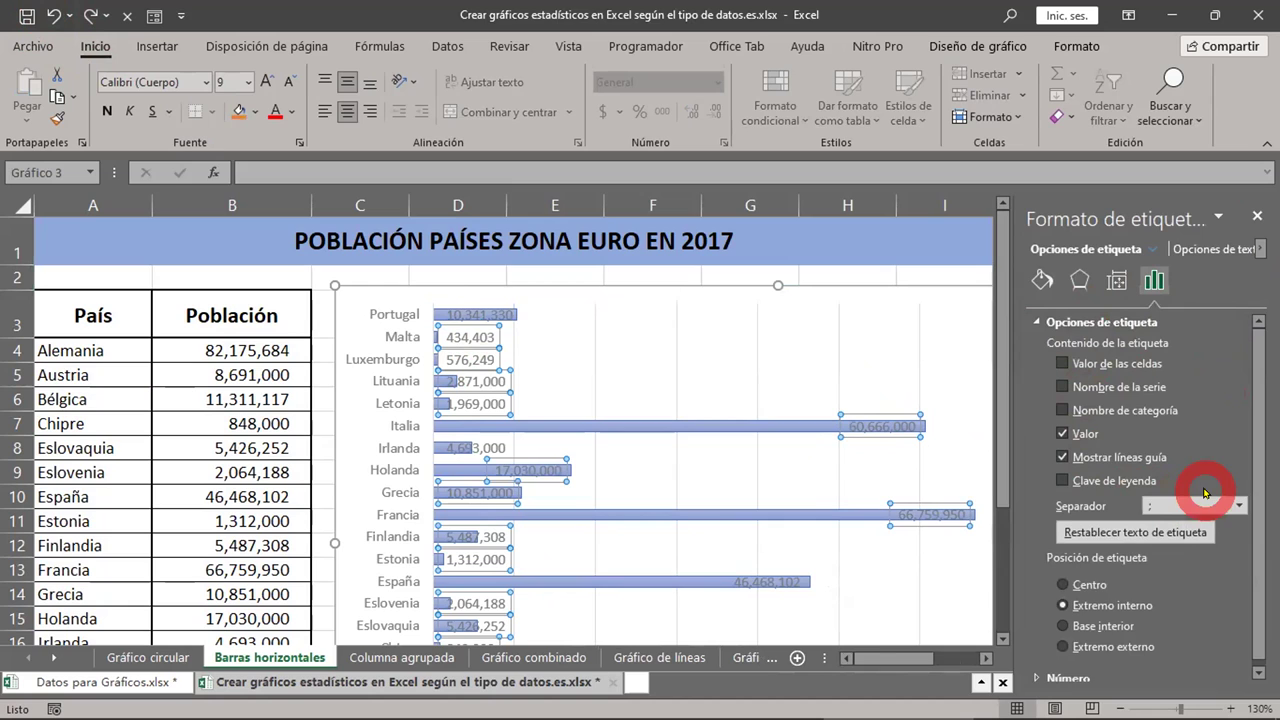
scroll(1205, 500, down, 1)
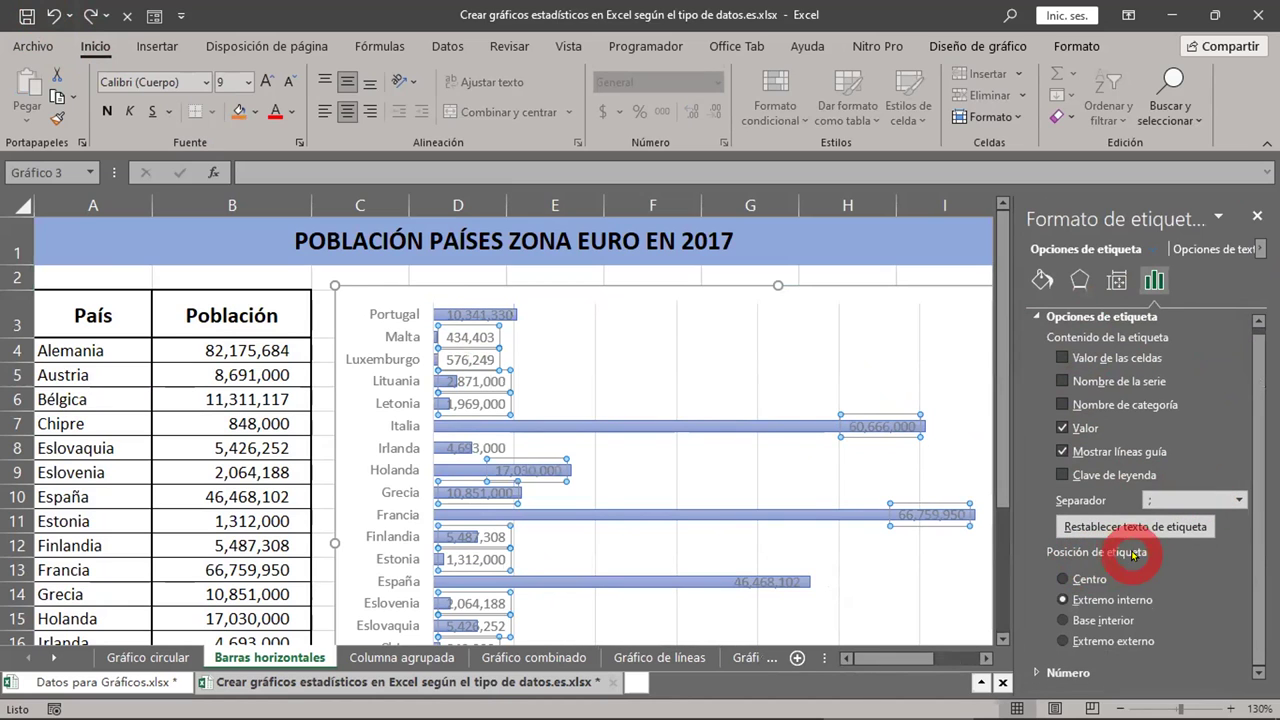
click(1060, 641)
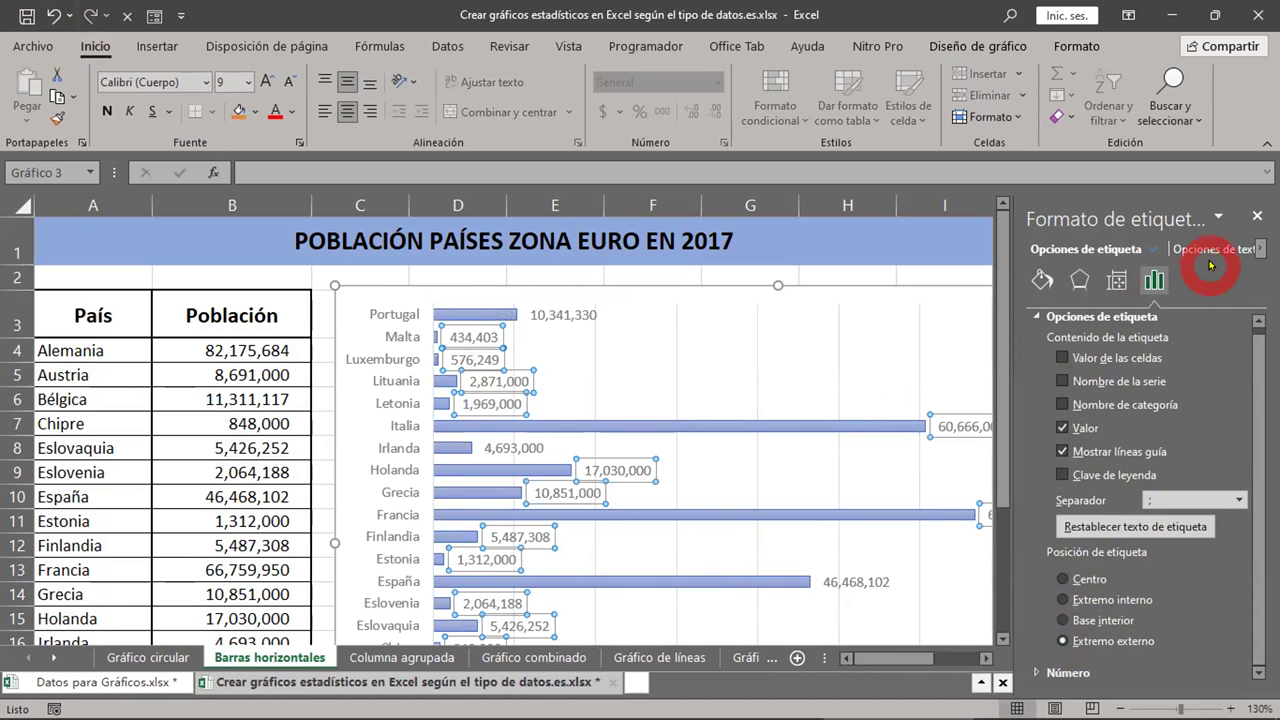
click(1255, 217)
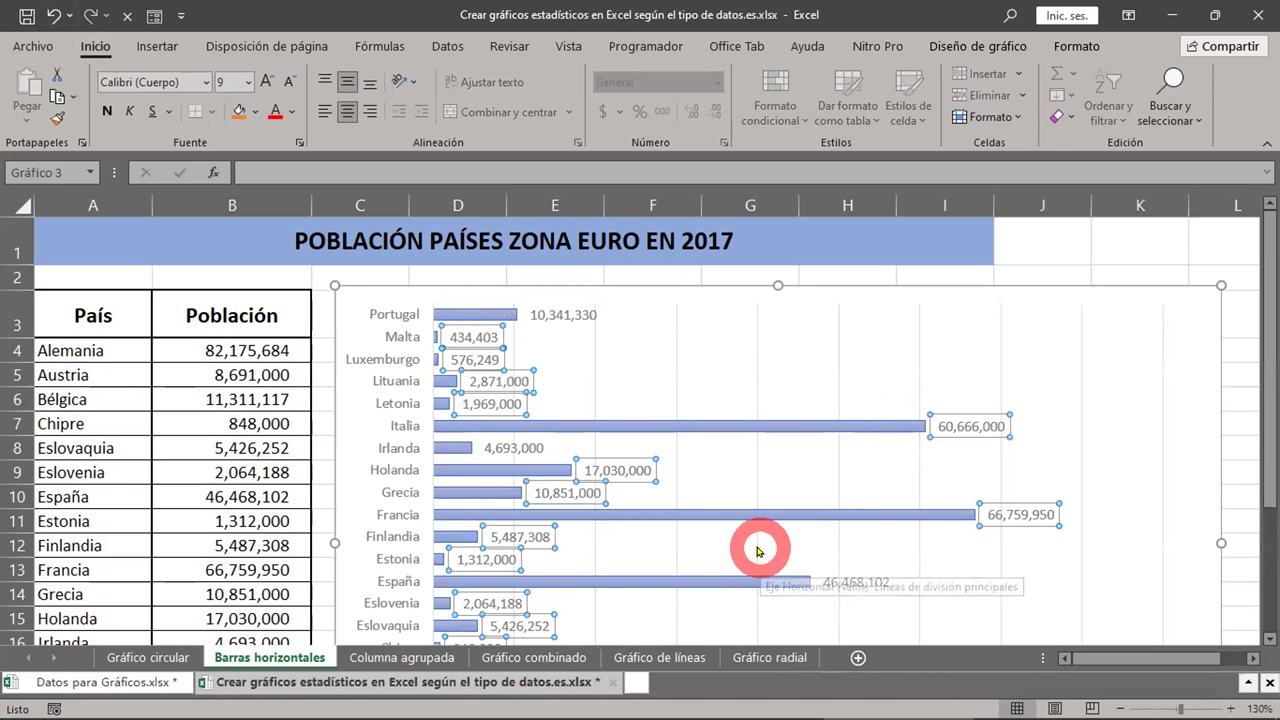
click(1109, 292)
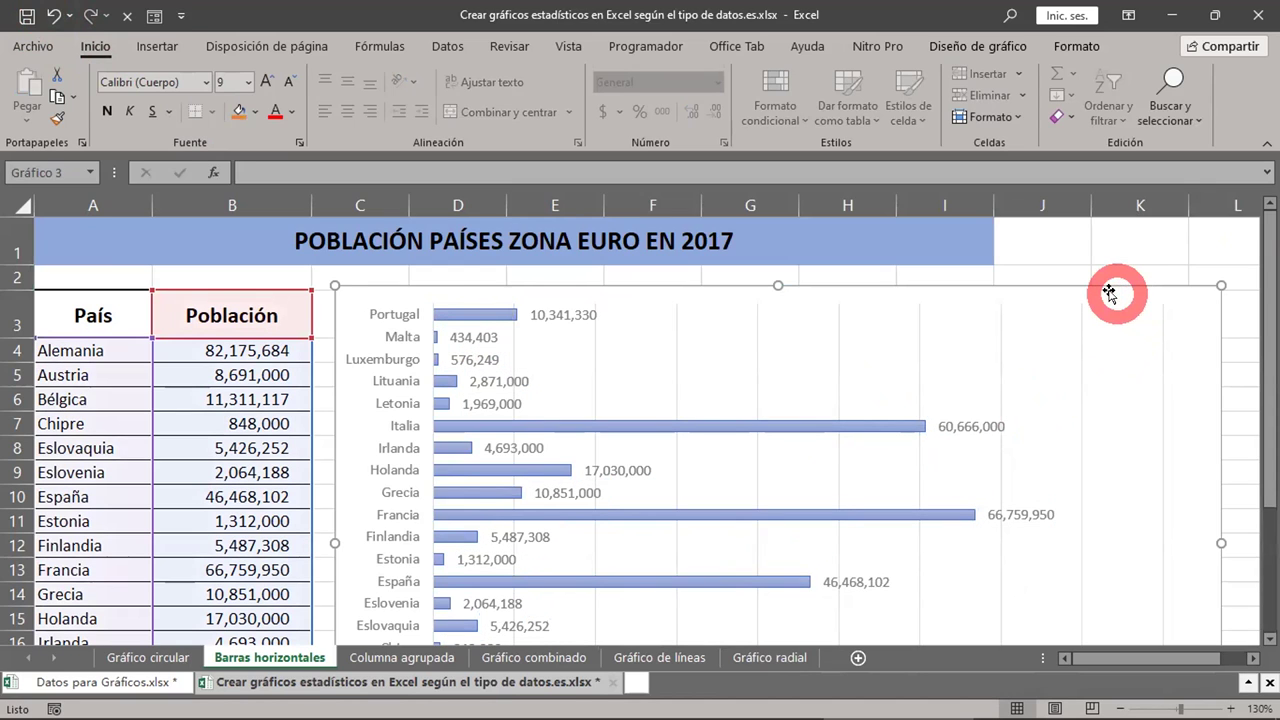
Scroll down to bring the population bar chart into view
scroll(984, 548, down, 1)
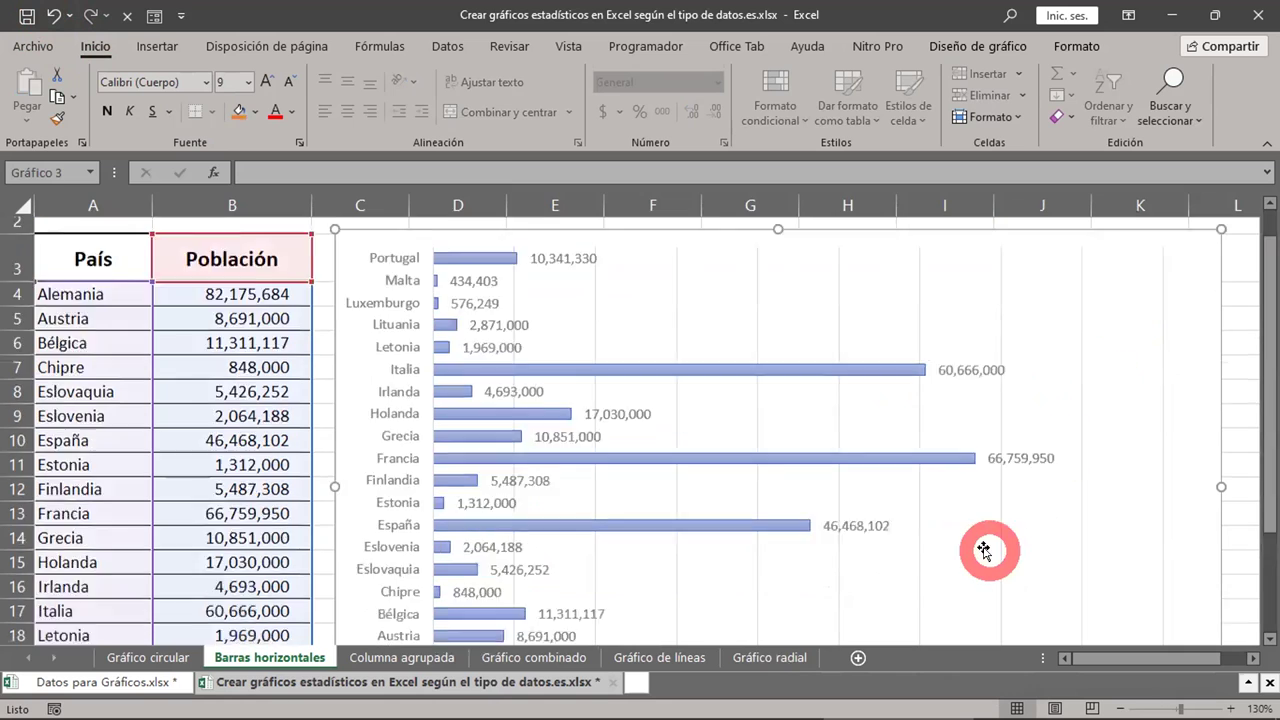
scroll(984, 548, down, 2)
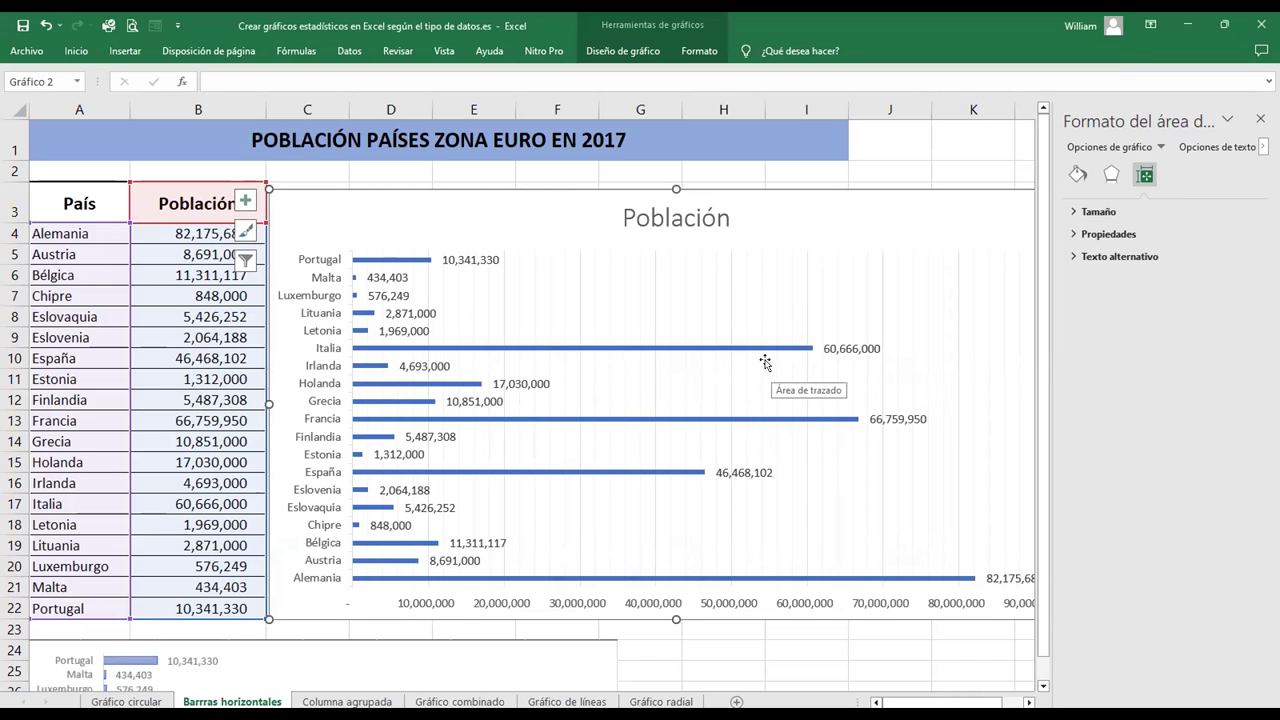
Give the population bars a pale blue-grey theme fill instead of the darker blue
right_click(765, 361)
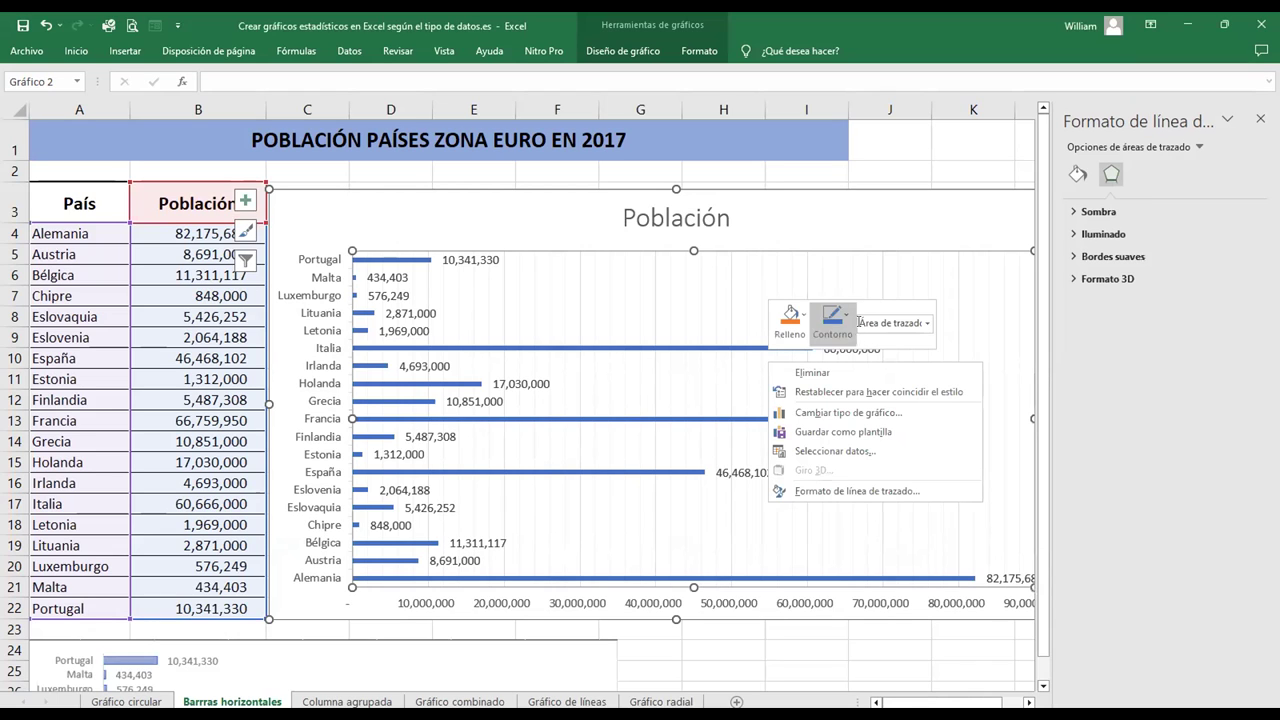
click(877, 266)
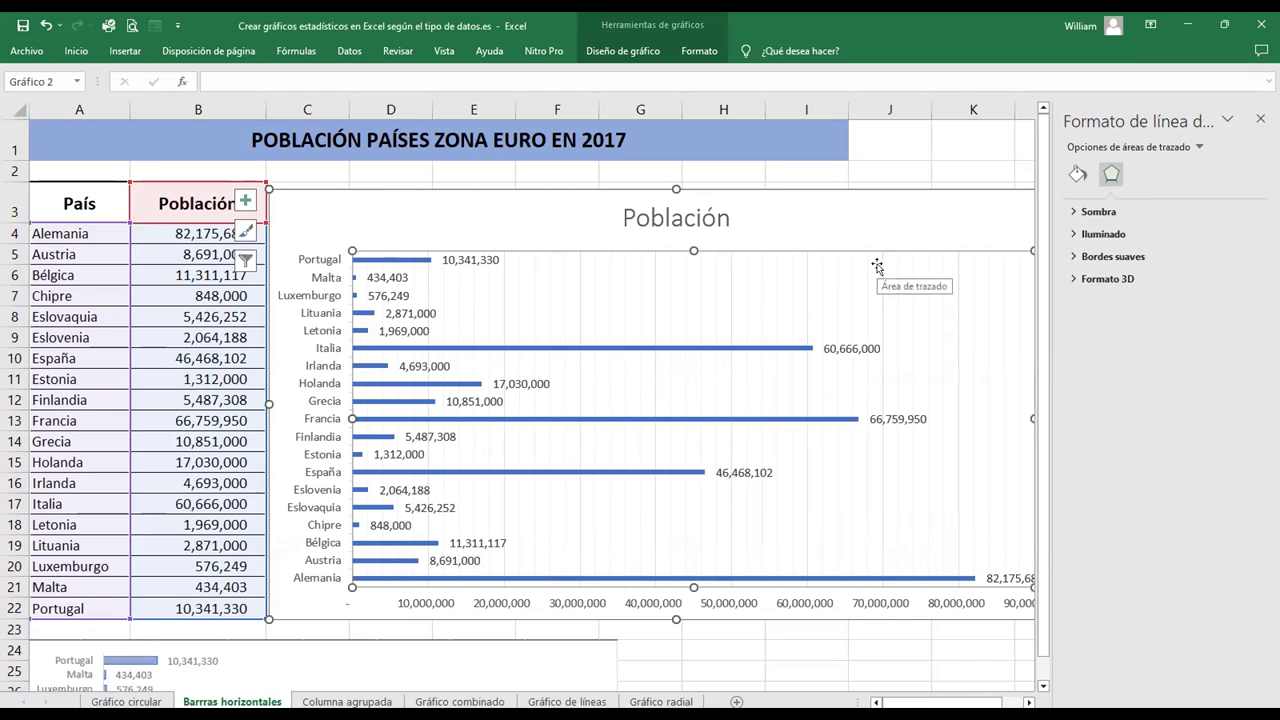
right_click(830, 284)
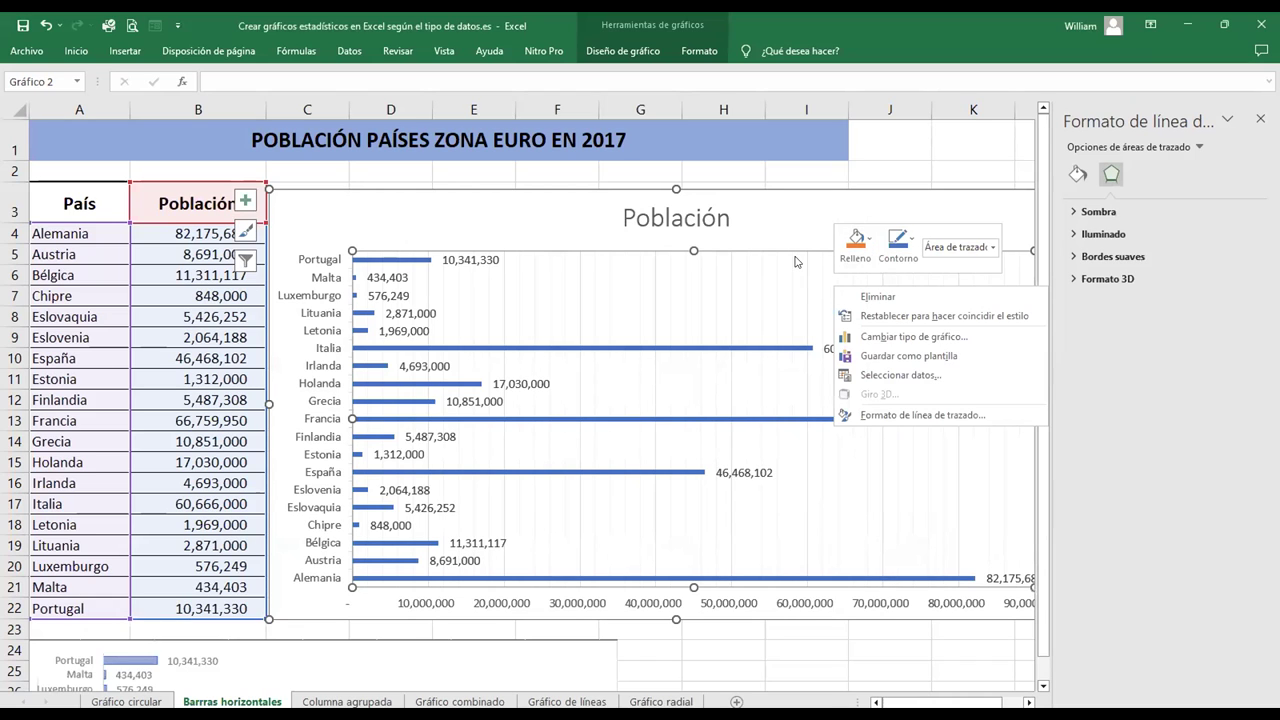
click(866, 239)
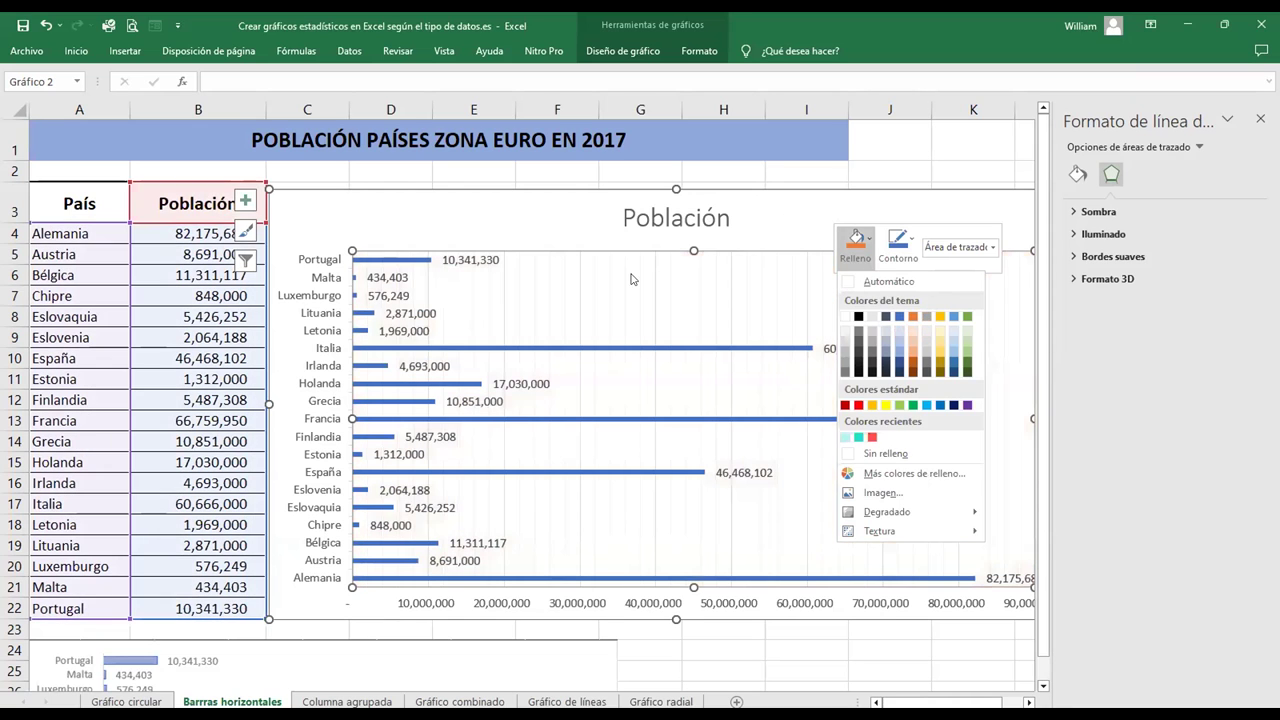
click(504, 283)
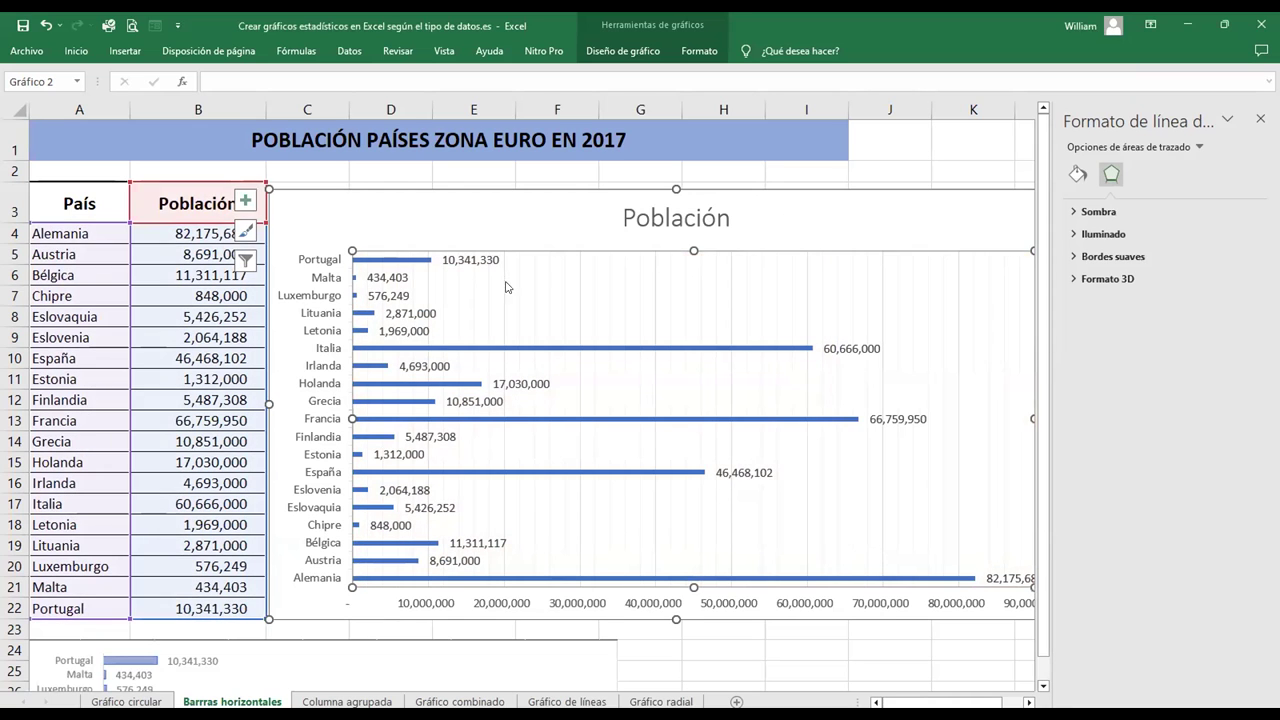
click(501, 346)
right_click(501, 347)
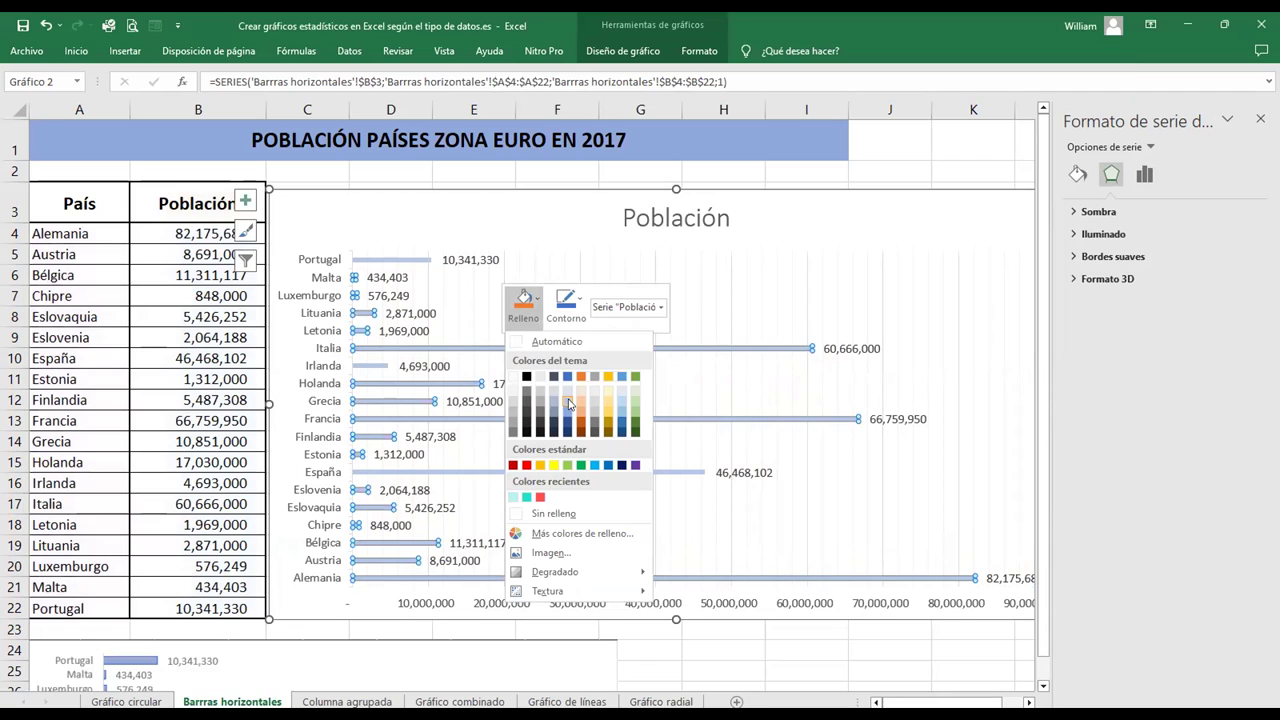
click(965, 321)
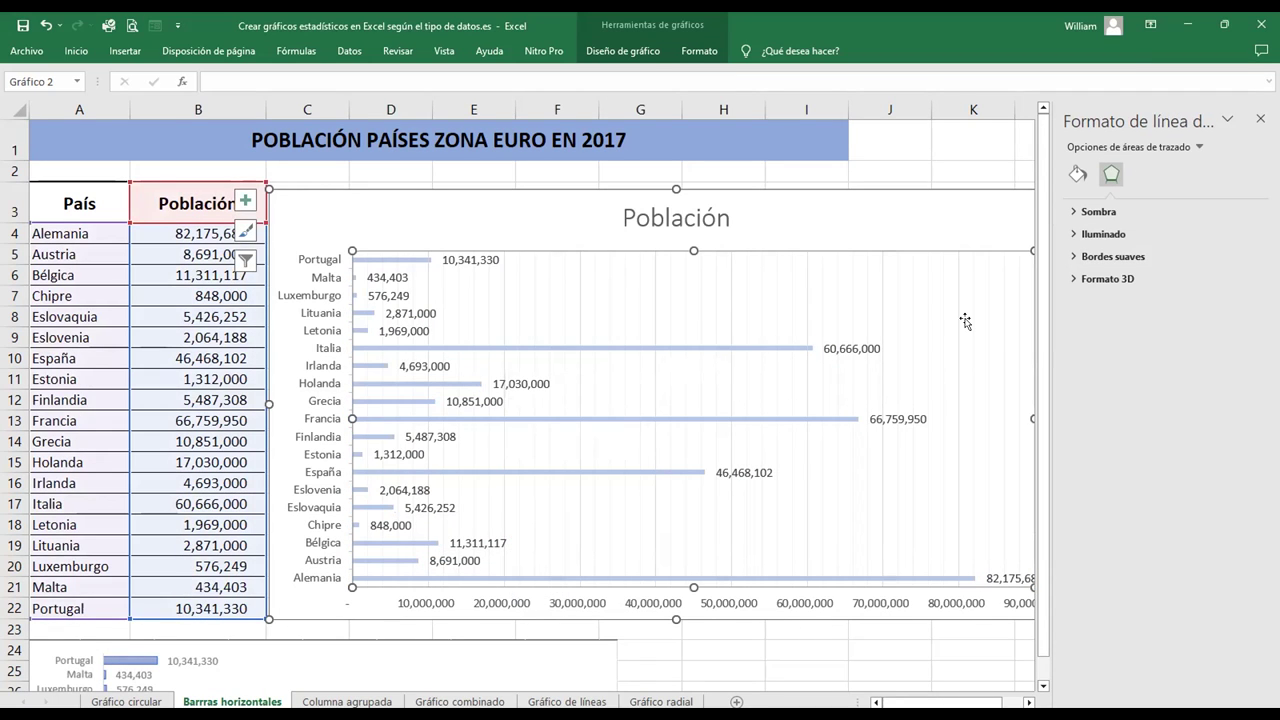
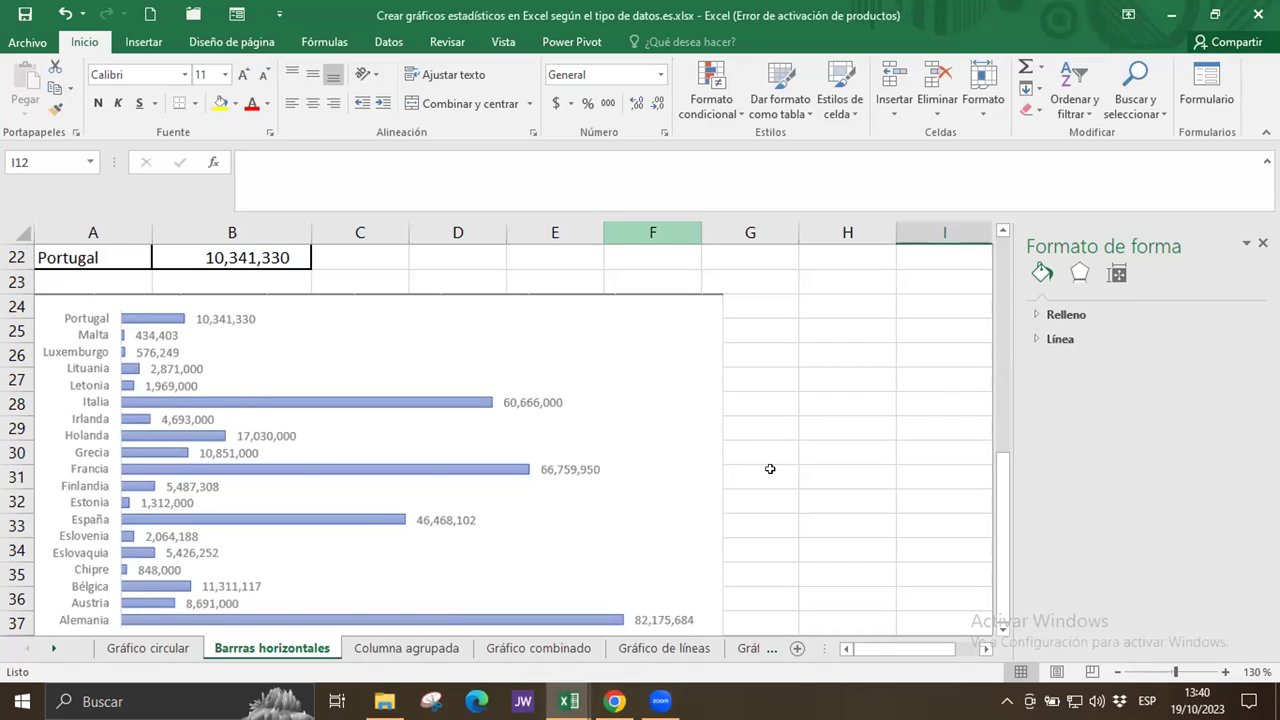
Go to the Columna agrupada sheet and check the Móviles vs Smartphones table and its column chart
scroll(770, 469, down, 1)
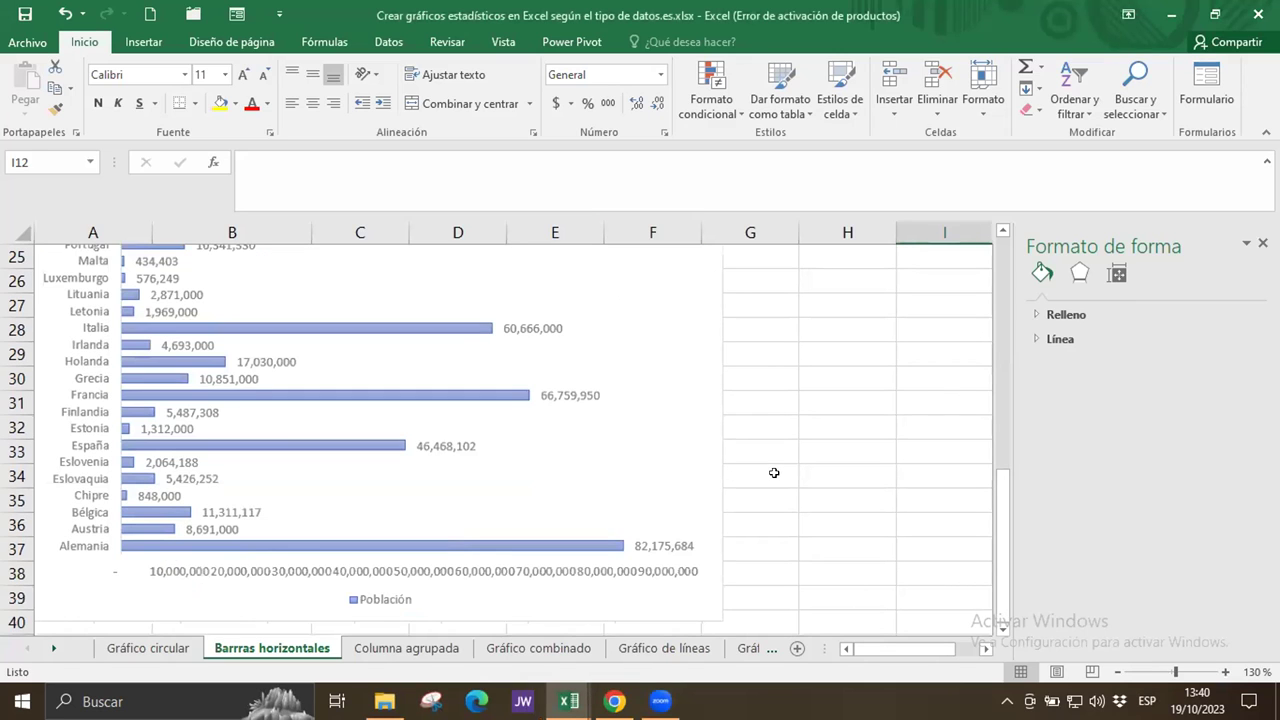
scroll(774, 472, down, 5)
scroll(772, 471, up, 4)
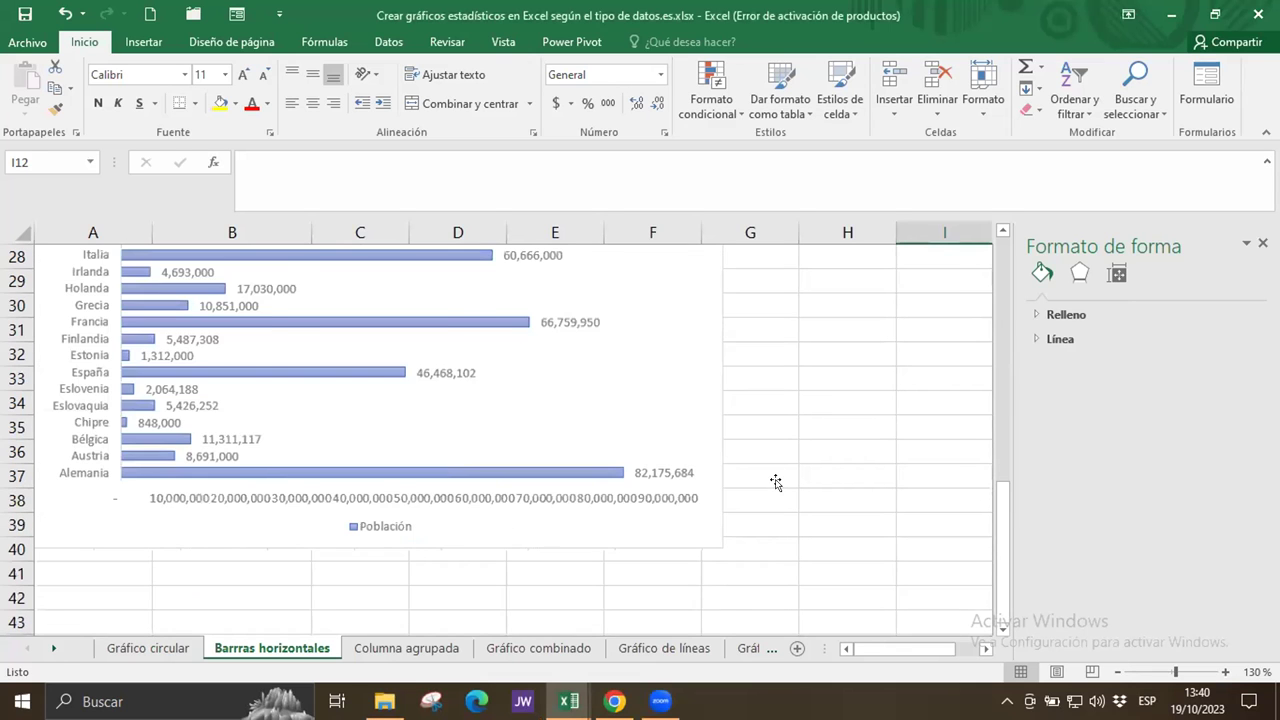
scroll(774, 475, up, 9)
scroll(776, 482, down, 1)
scroll(776, 480, up, 1)
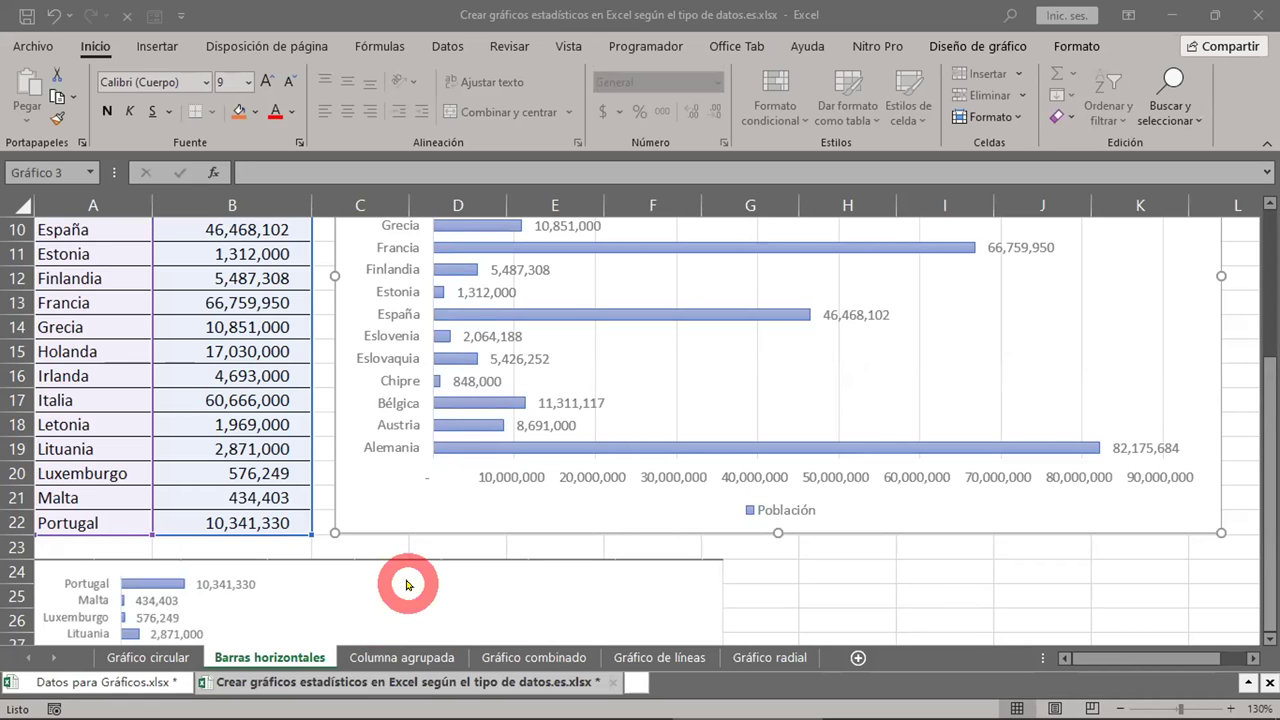
click(382, 662)
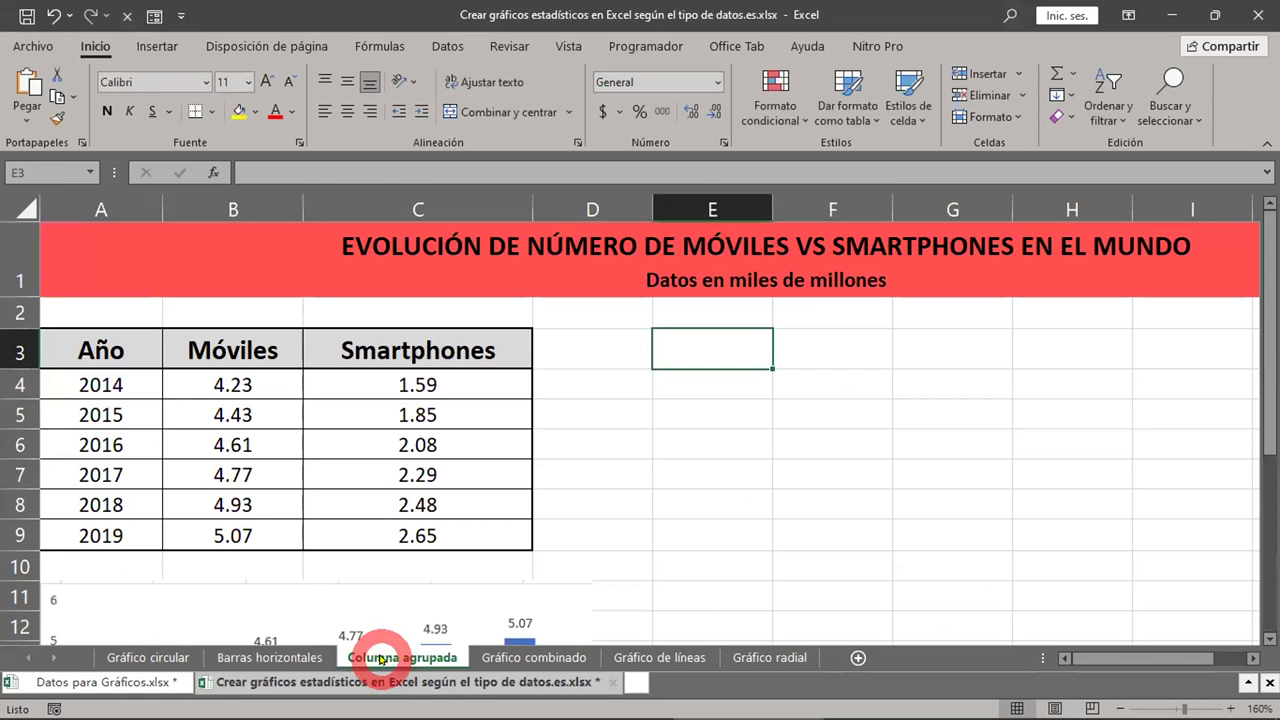
scroll(718, 491, down, 4)
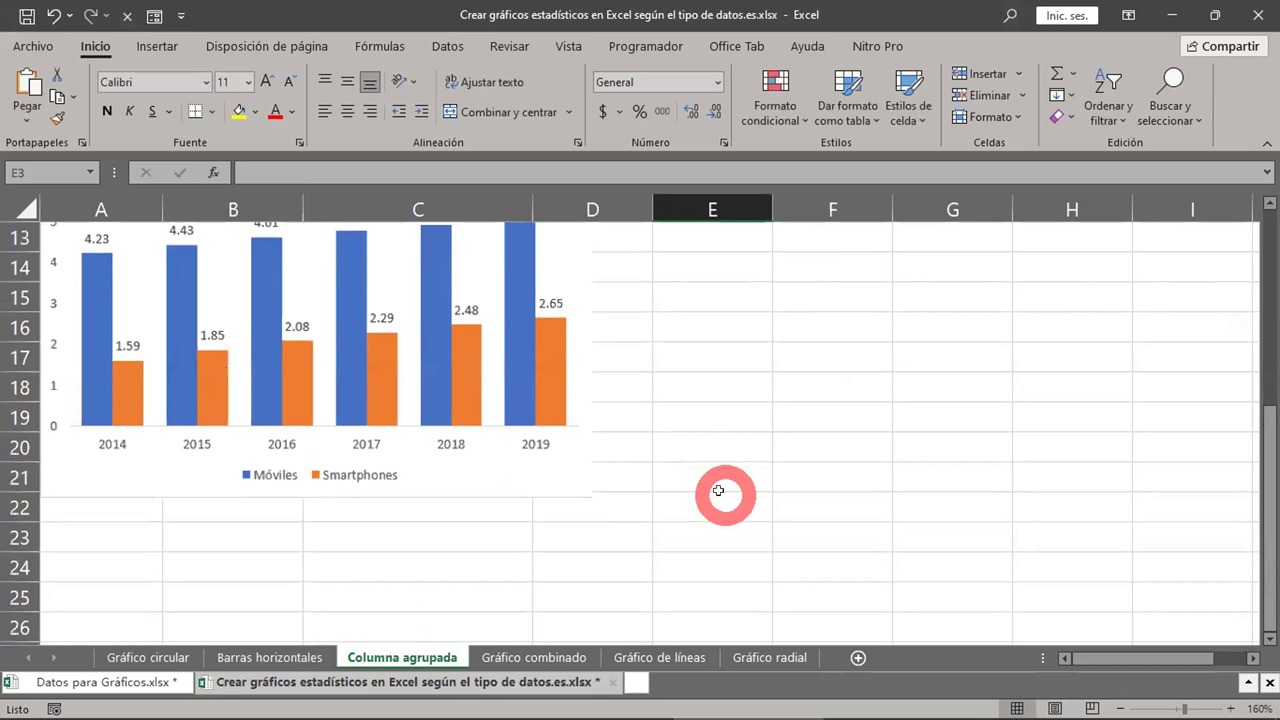
scroll(718, 491, up, 4)
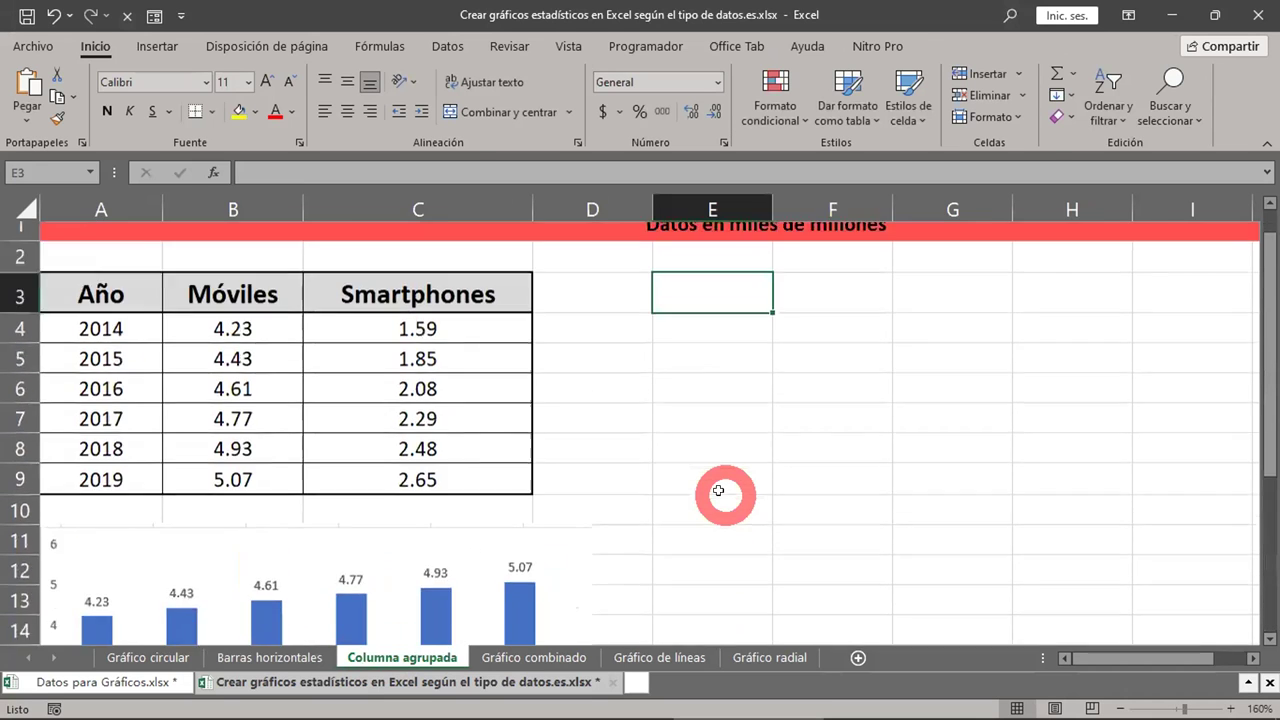
scroll(718, 491, down, 4)
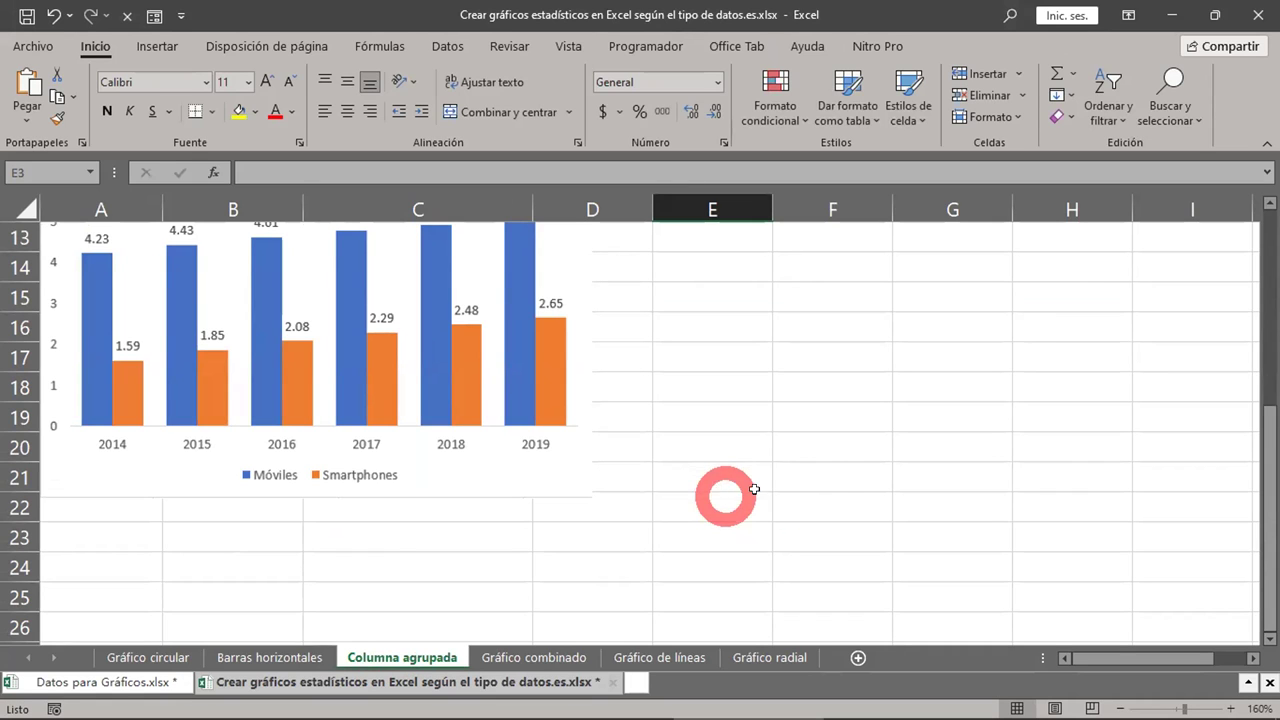
scroll(816, 503, up, 4)
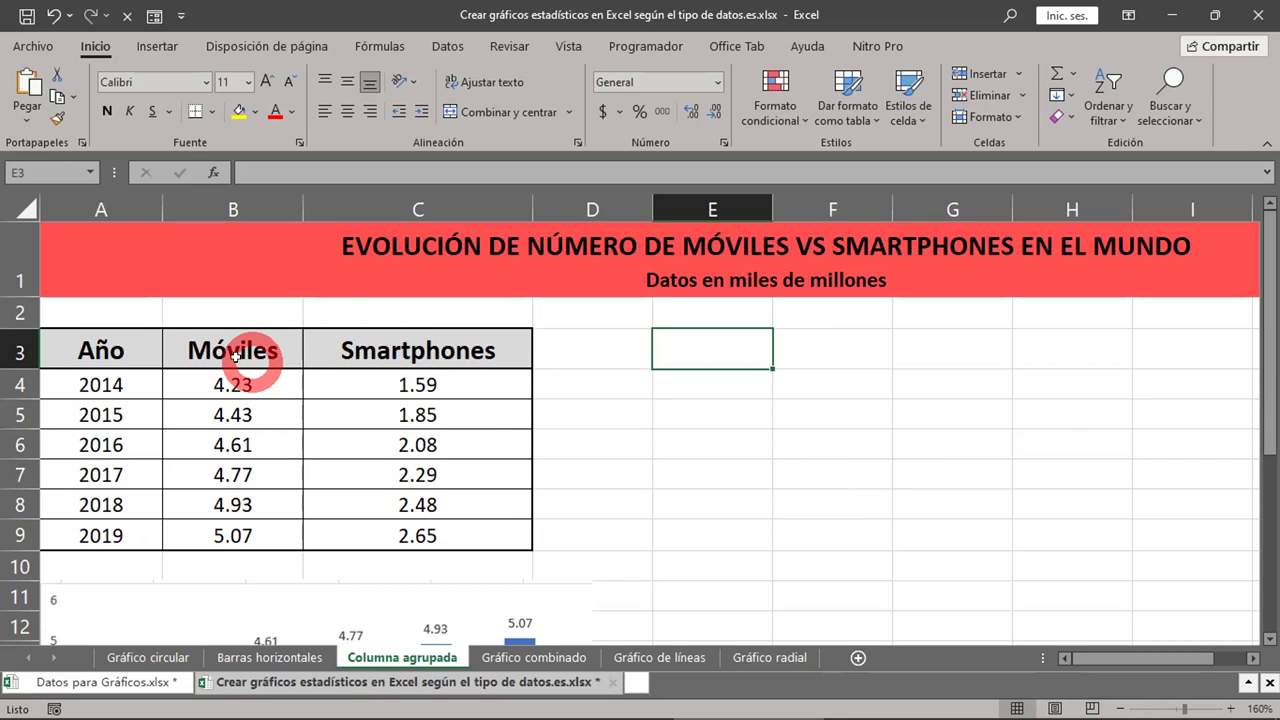
drag(100, 345, 129, 532)
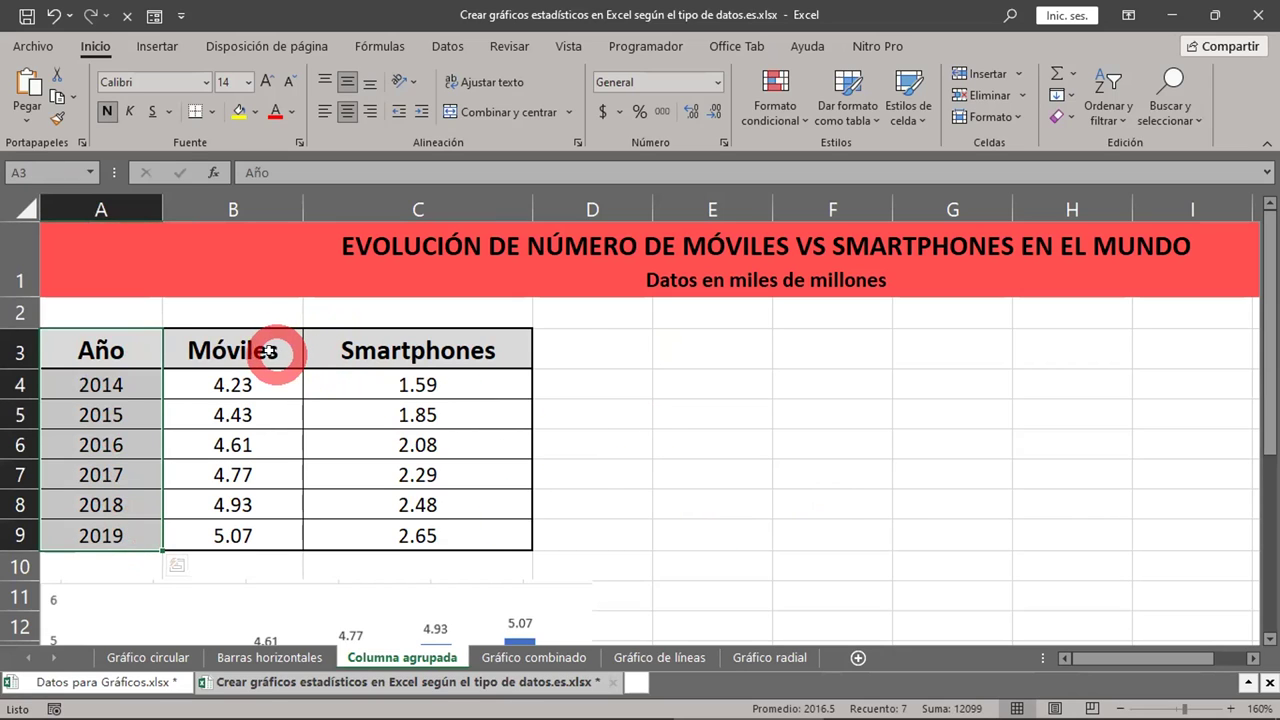
drag(270, 352, 283, 535)
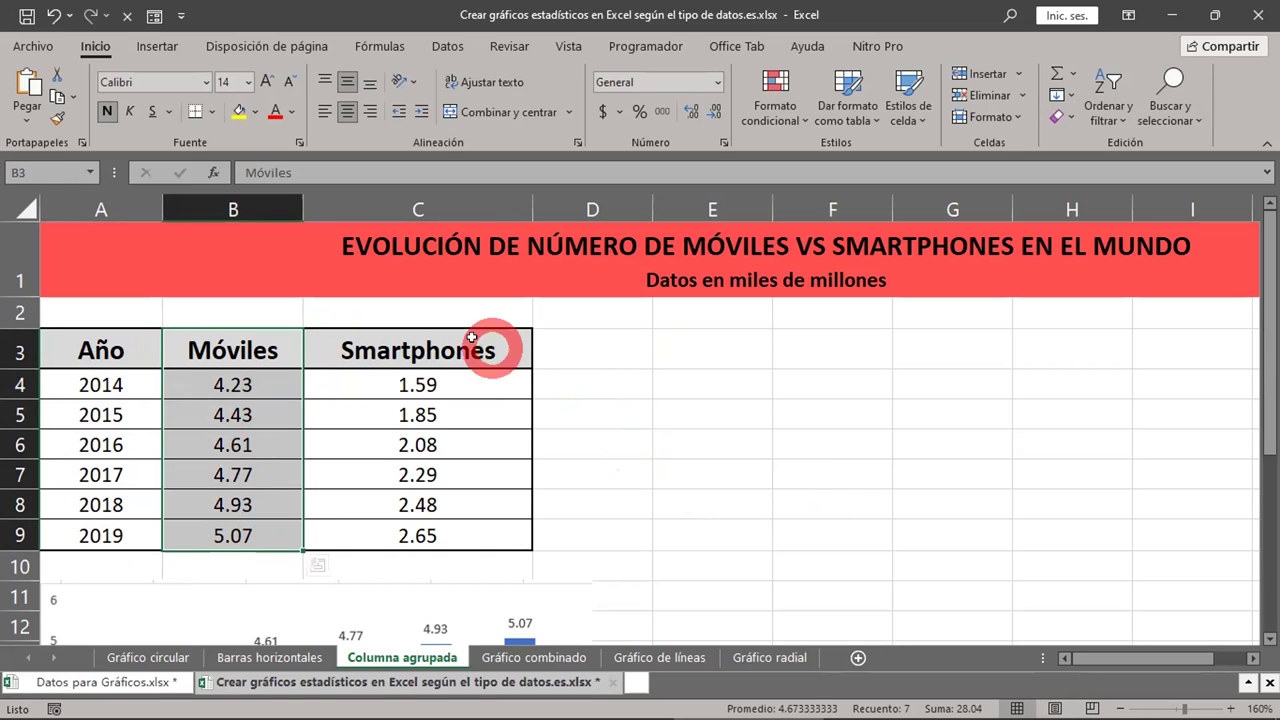
drag(470, 350, 456, 530)
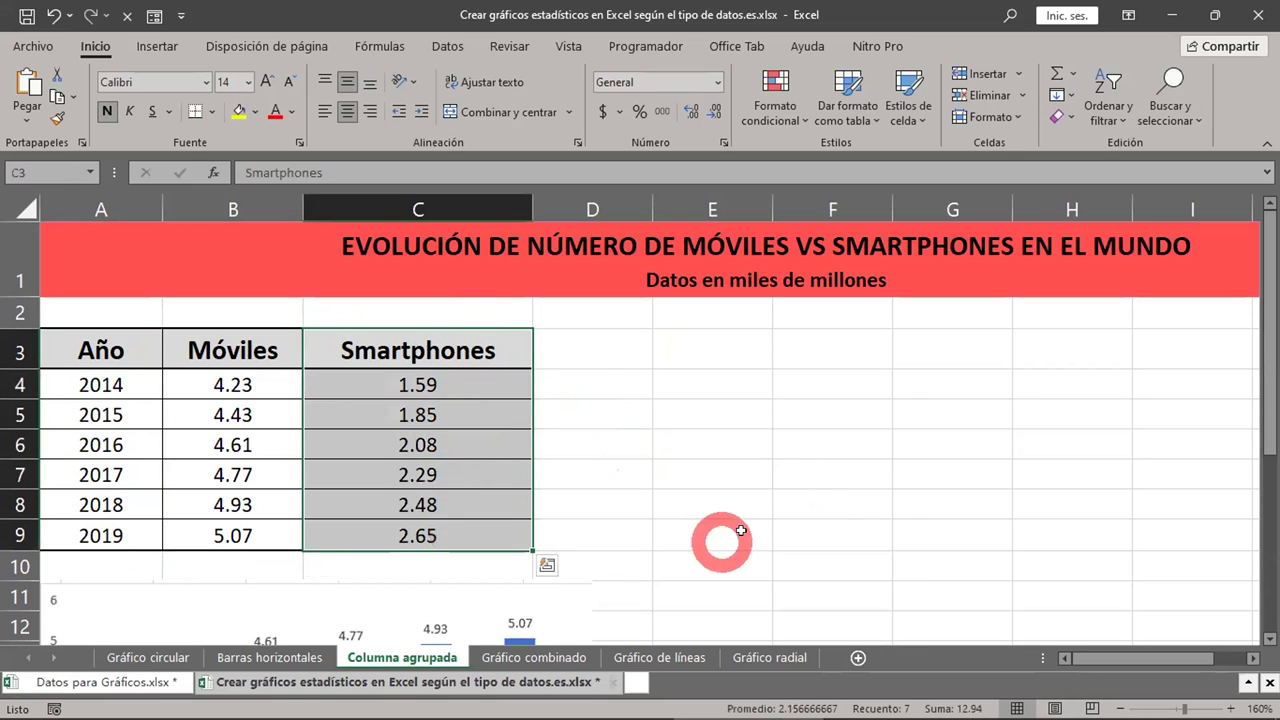
drag(262, 358, 243, 530)
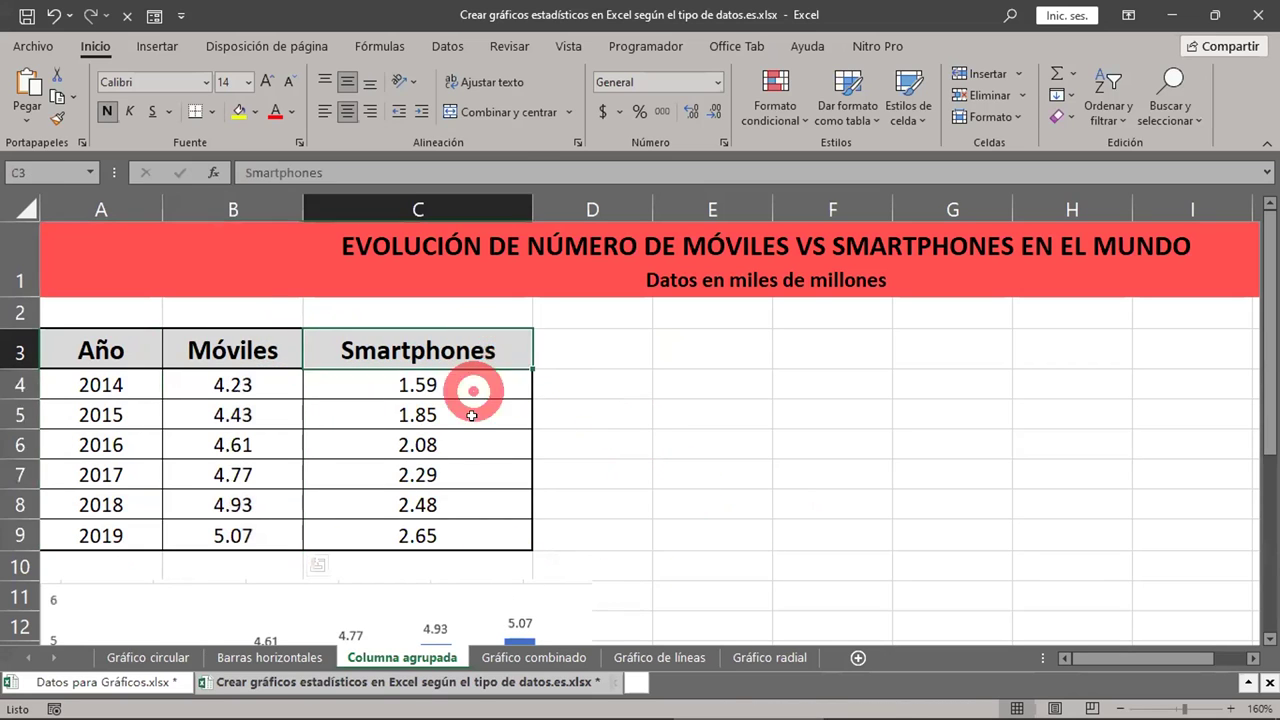
drag(480, 352, 478, 525)
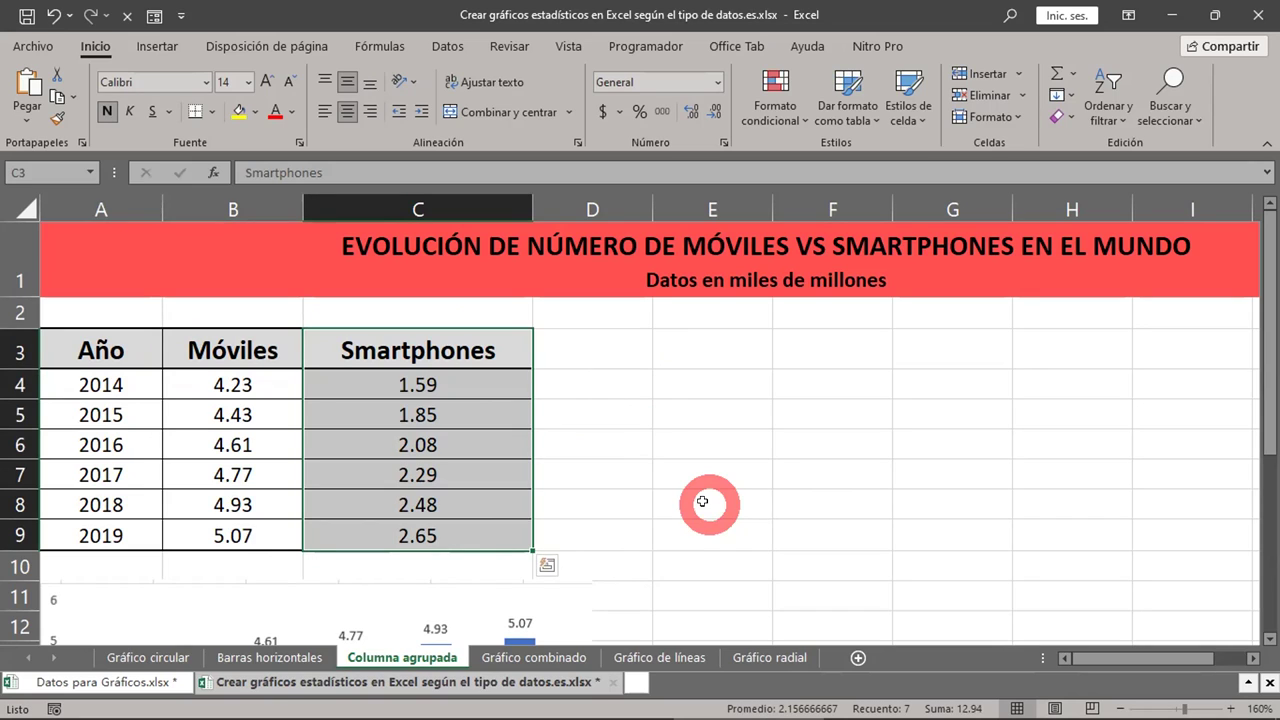
drag(250, 347, 253, 535)
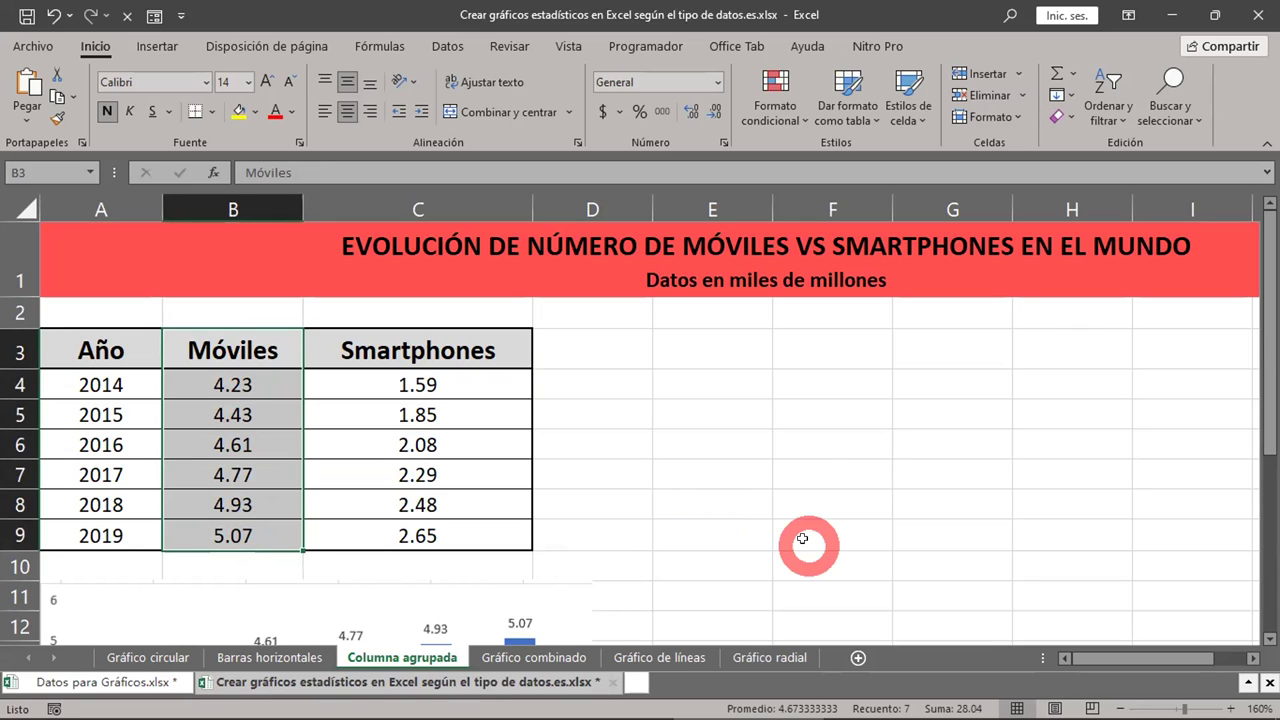
drag(462, 352, 418, 525)
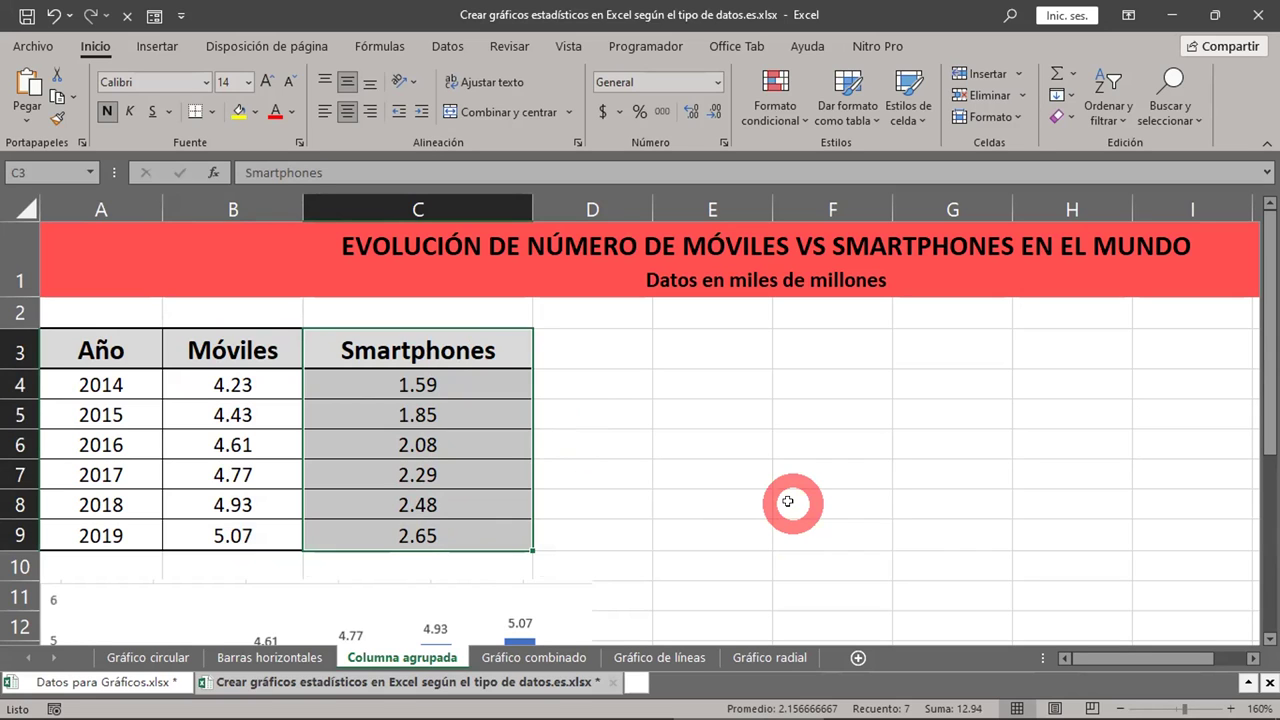
mouse_move(235, 352)
mouse_down()
mouse_move(220, 390)
mouse_move(226, 528)
mouse_up()
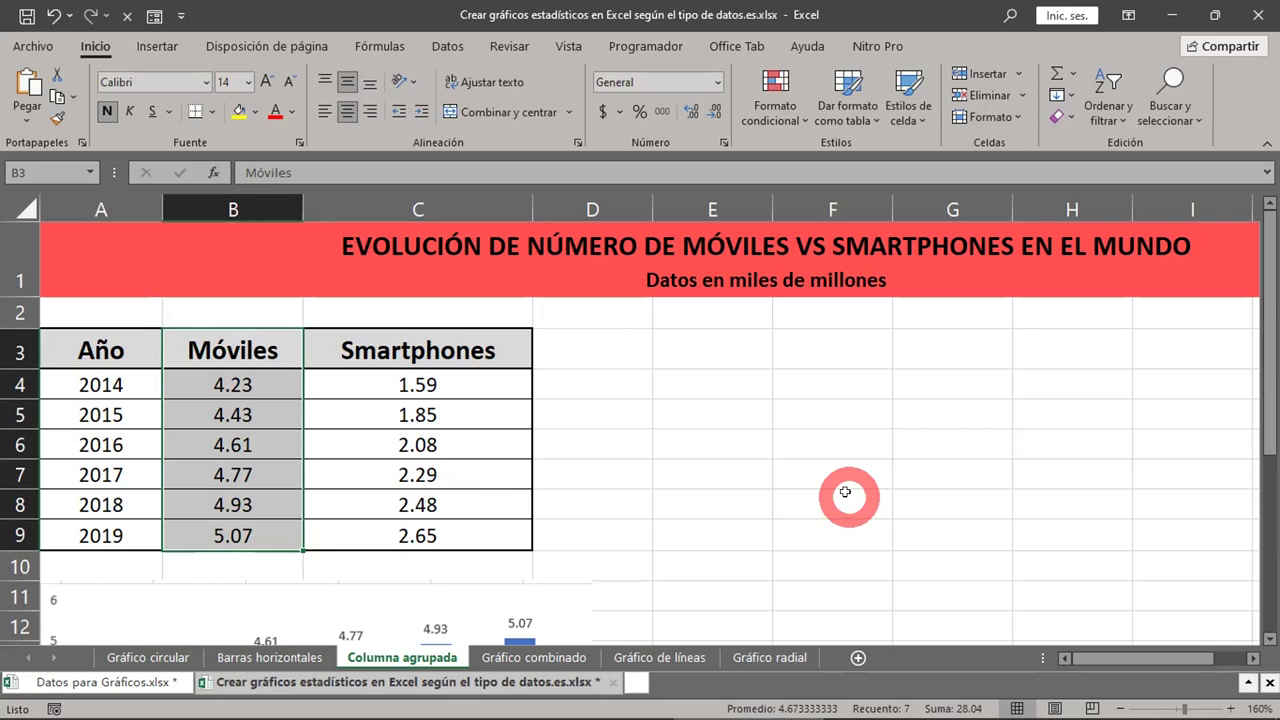
scroll(845, 492, down, 3)
scroll(845, 492, down, 2)
scroll(845, 492, up, 2)
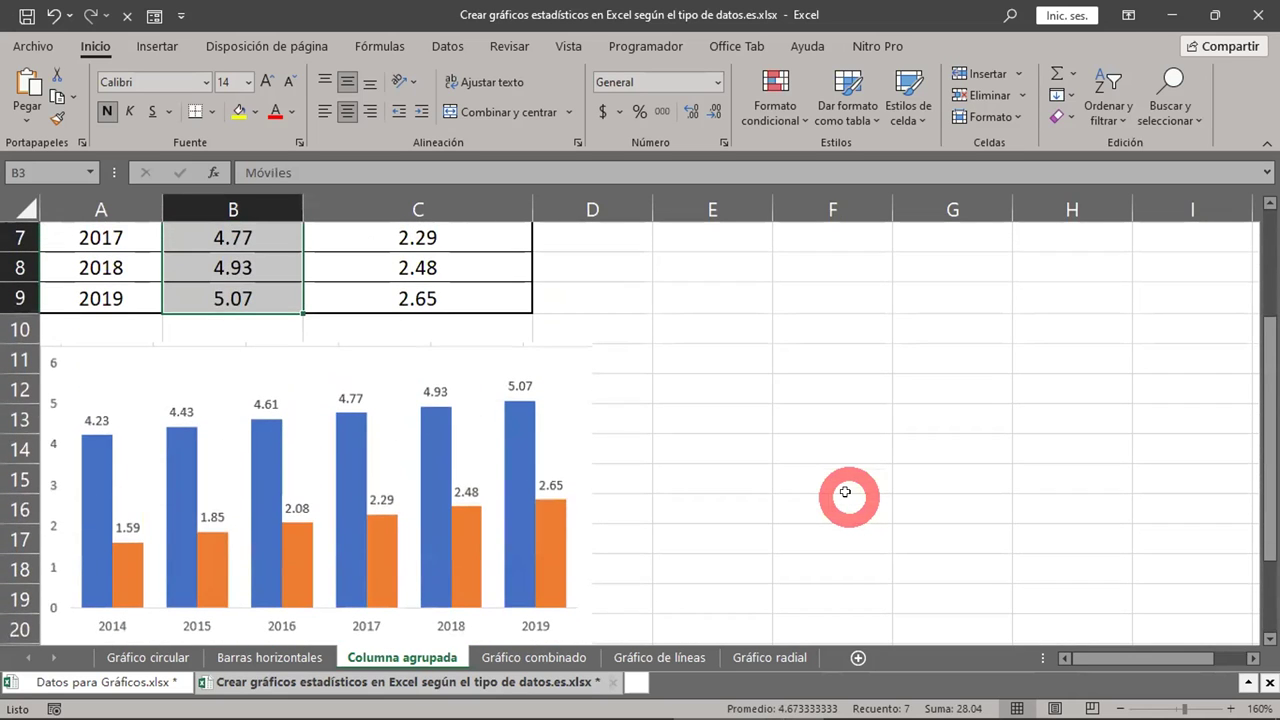
scroll(845, 492, up, 2)
mouse_move(240, 352)
mouse_down()
mouse_move(484, 505)
mouse_move(477, 537)
mouse_up()
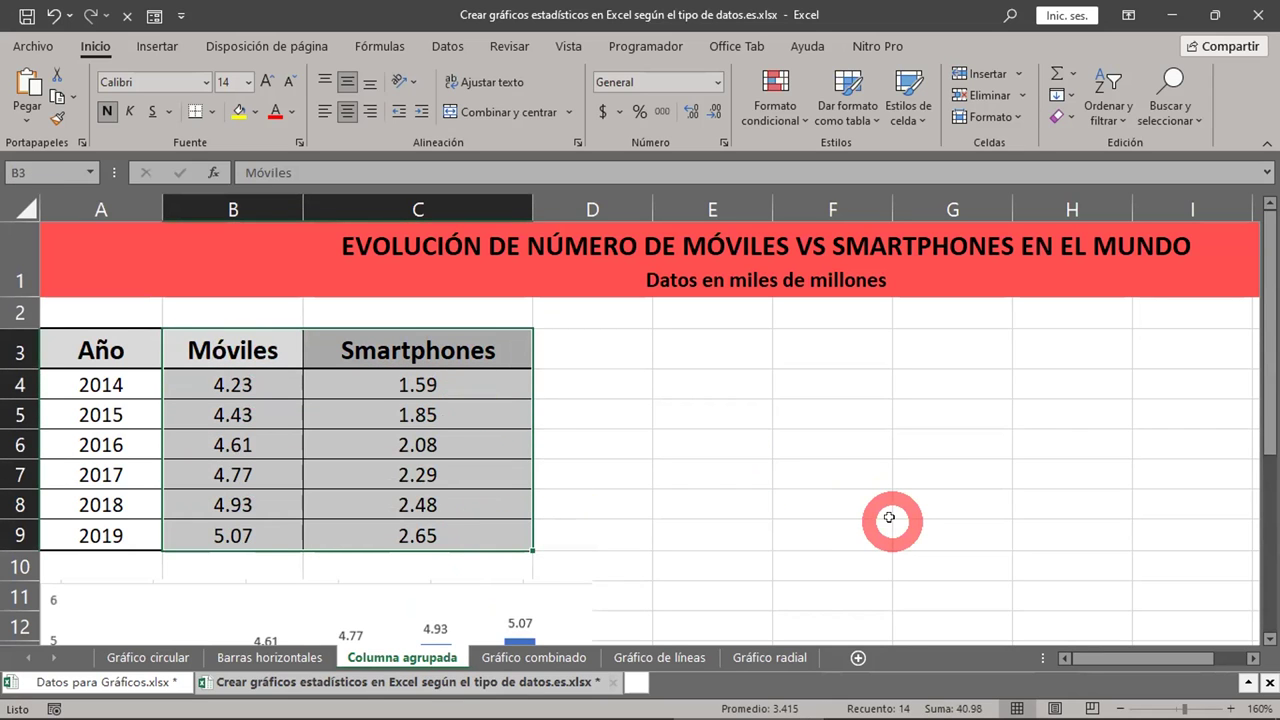
scroll(889, 517, down, 1)
scroll(889, 517, up, 1)
click(561, 248)
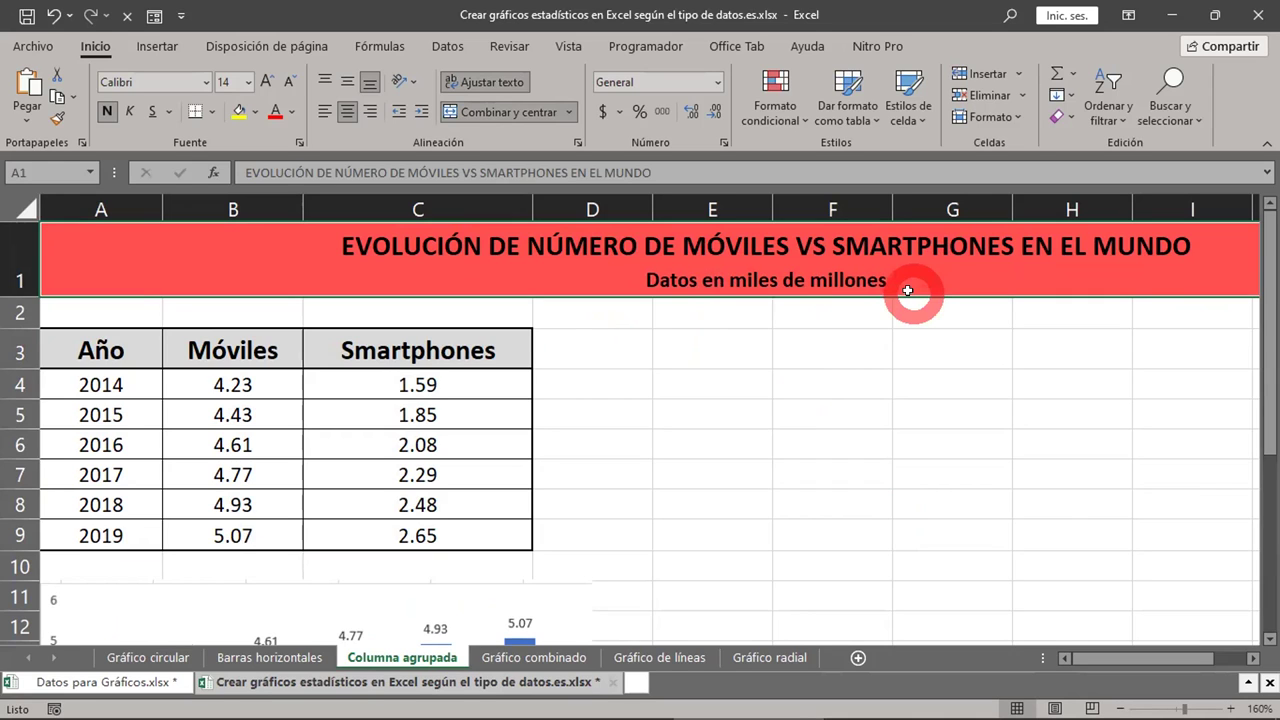
click(257, 388)
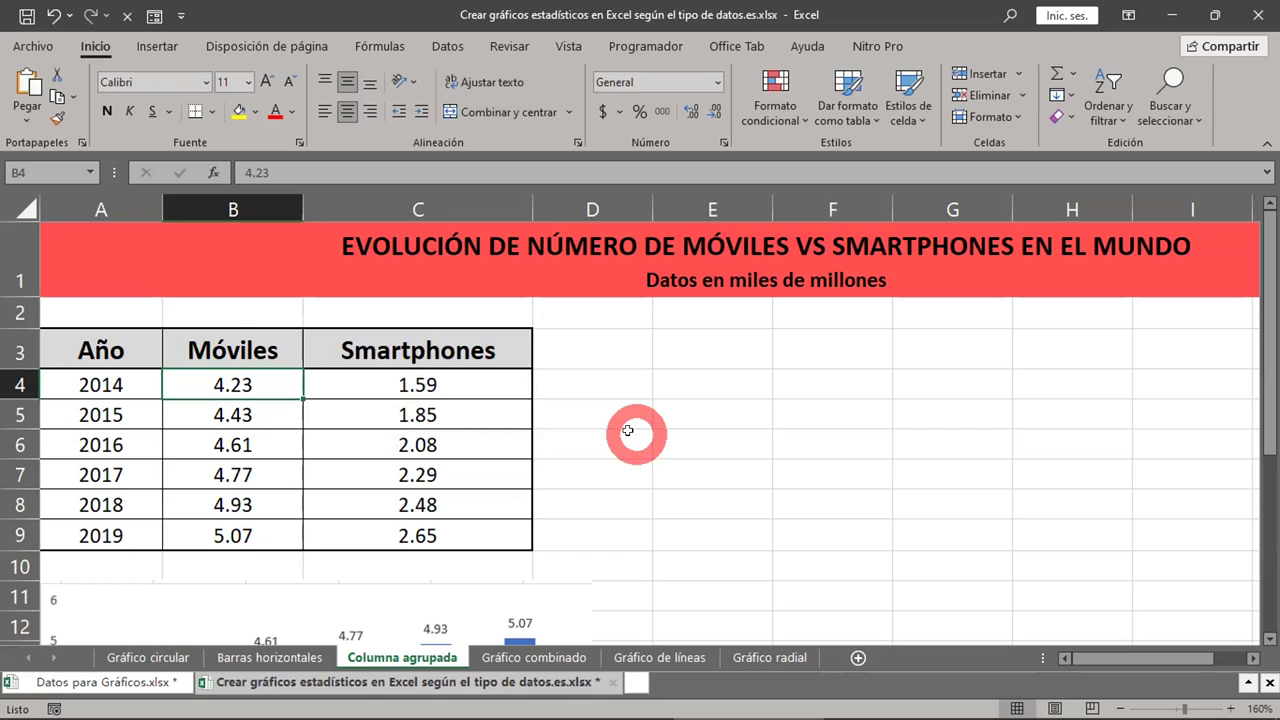
click(478, 374)
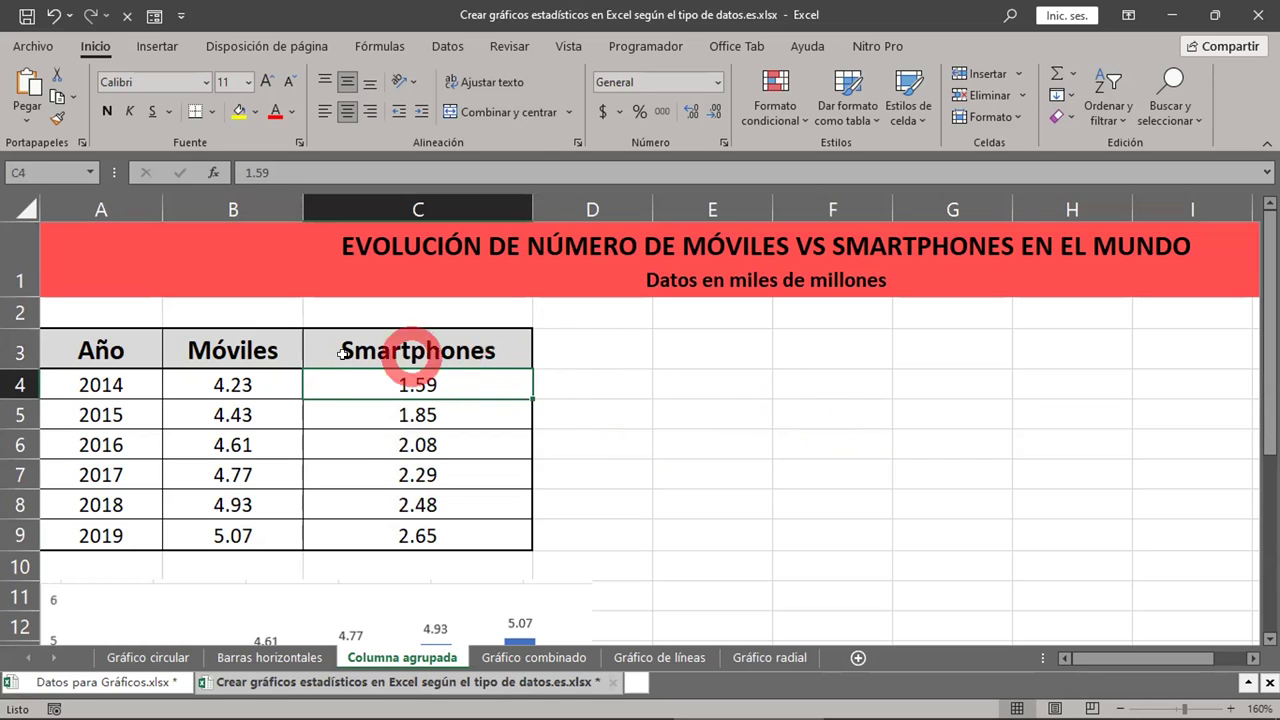
drag(245, 382, 277, 529)
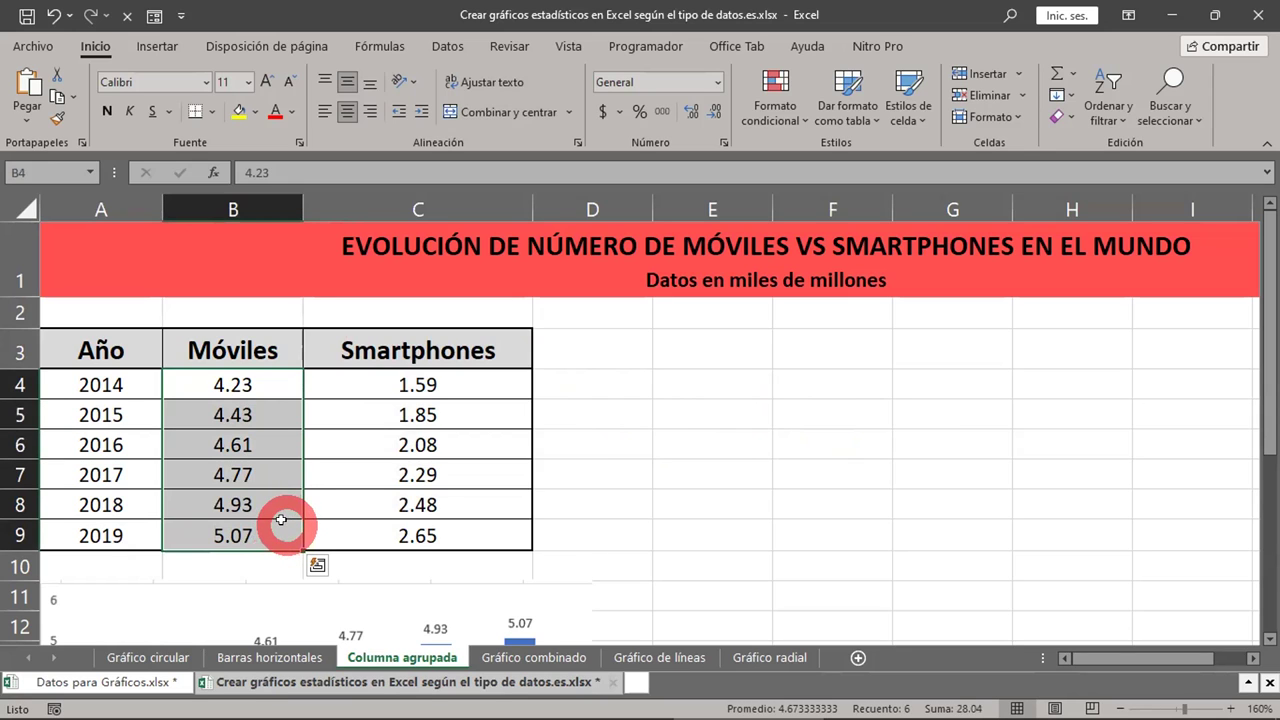
drag(460, 384, 468, 524)
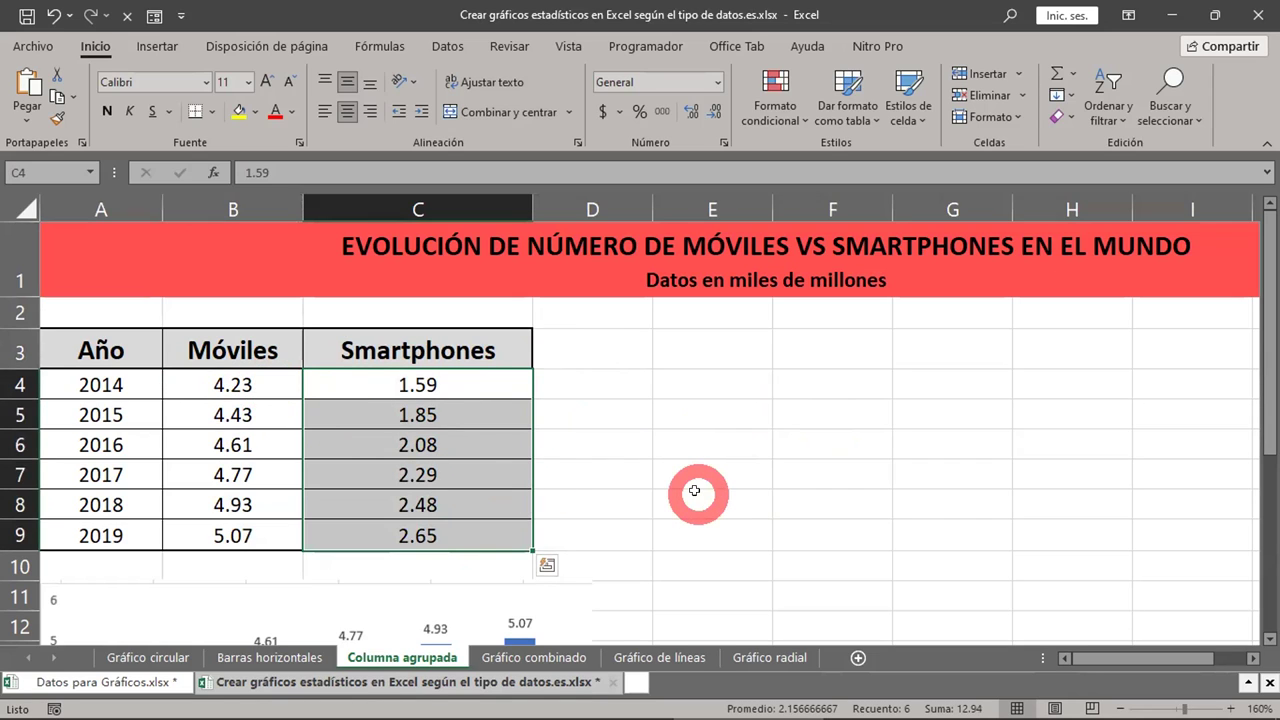
click(448, 414)
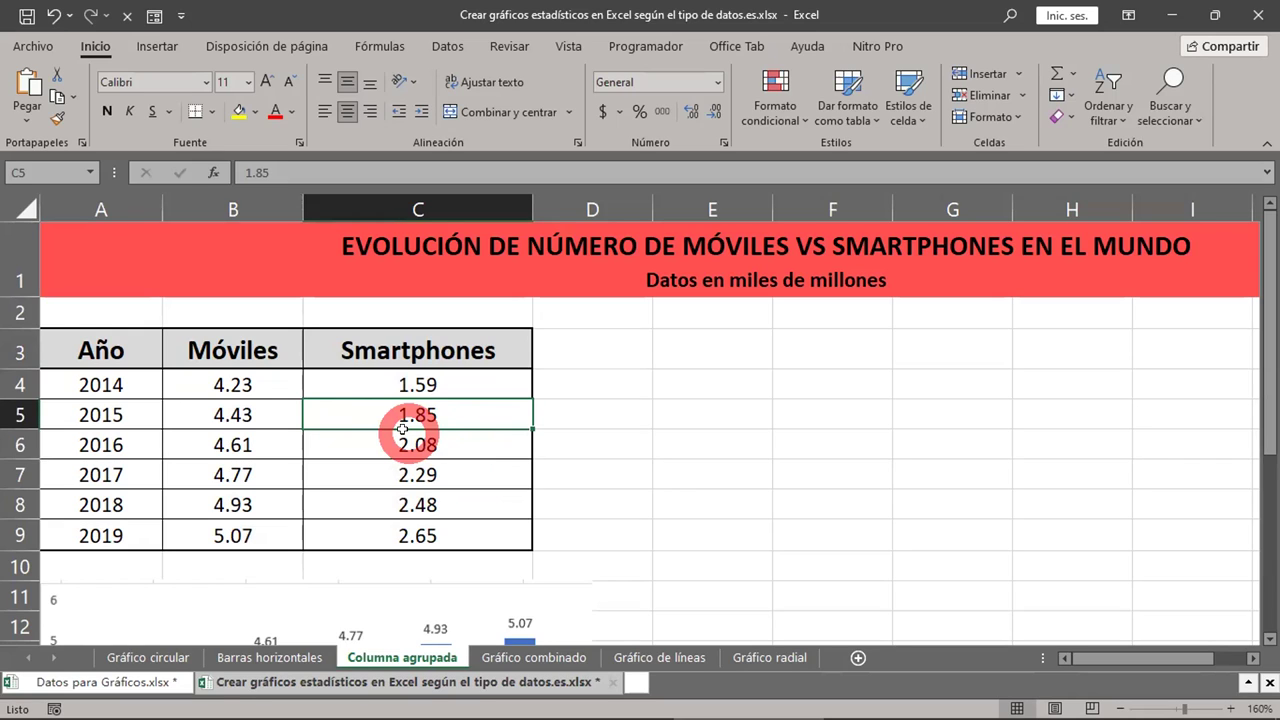
Browse the Insertar line, pie and hierarchy chart galleries, ending on the column and bar gallery
click(153, 48)
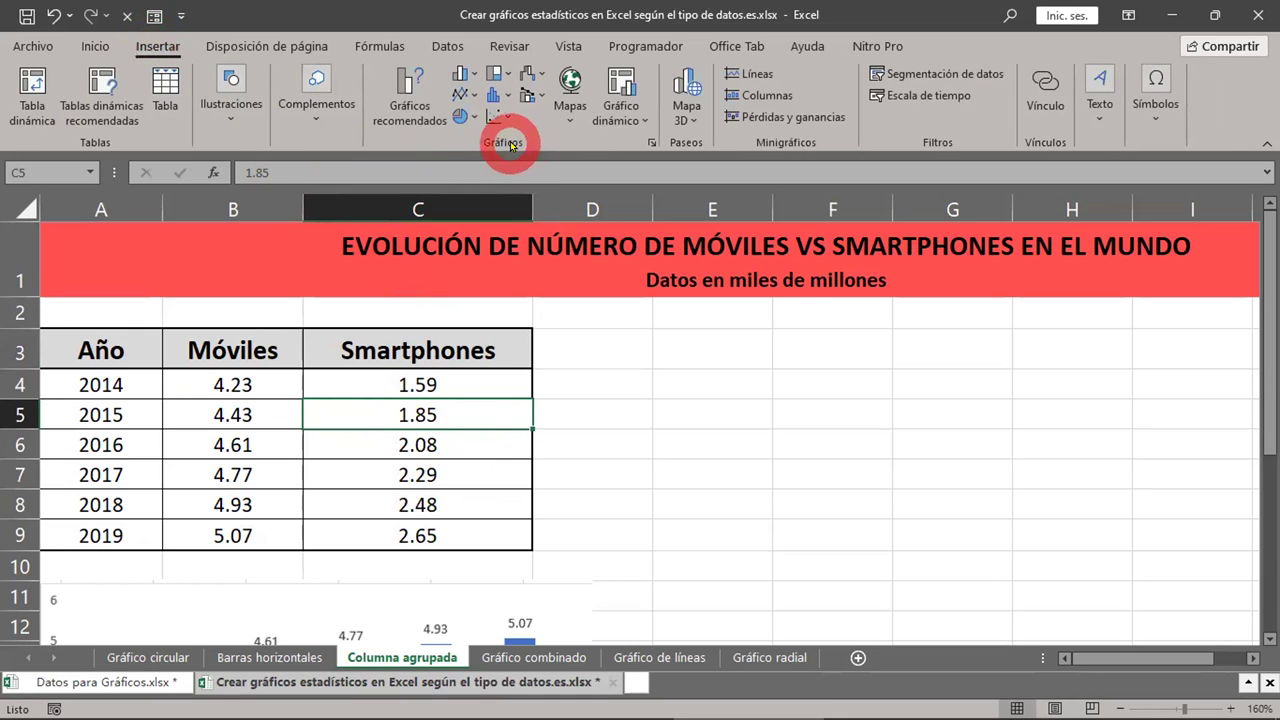
click(473, 73)
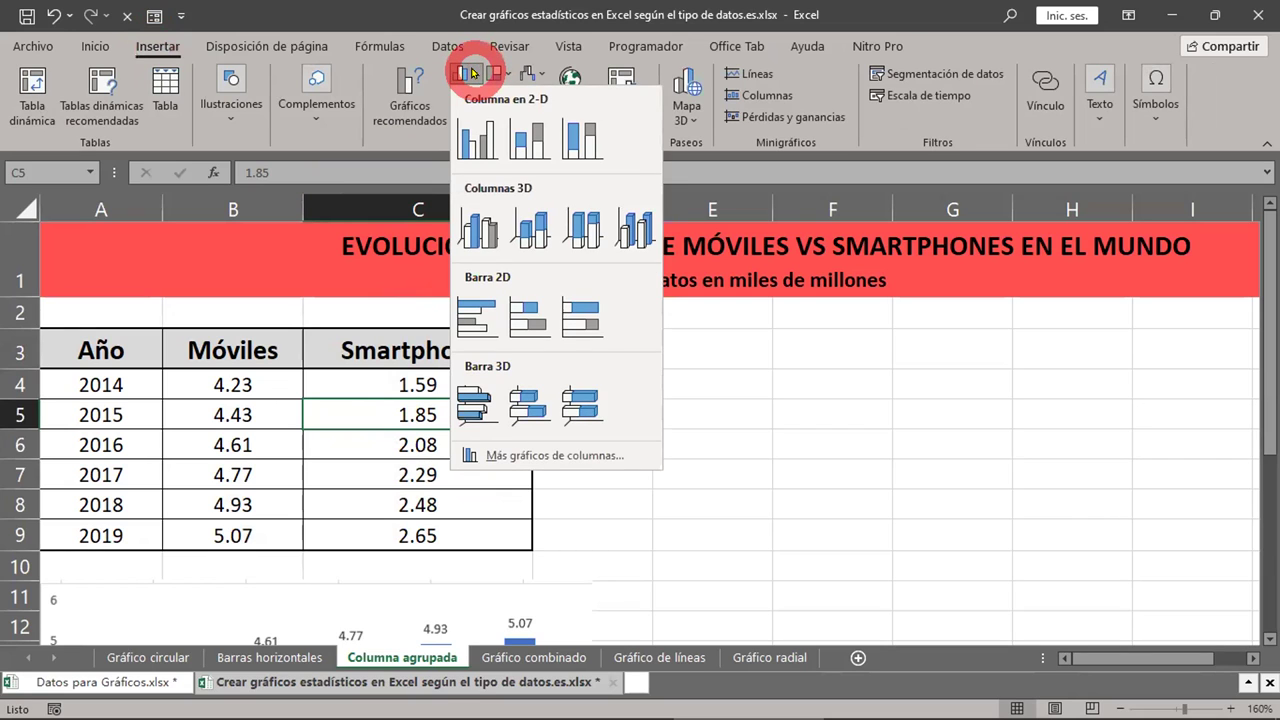
click(473, 73)
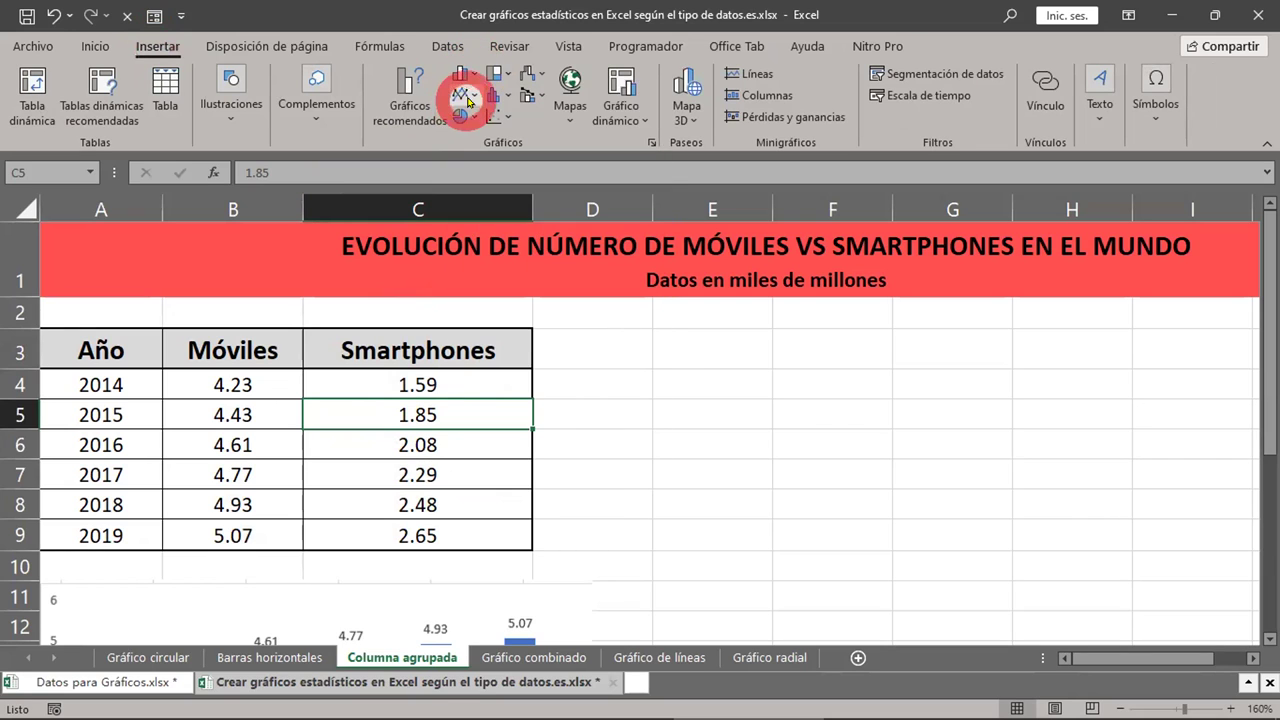
click(466, 95)
click(468, 98)
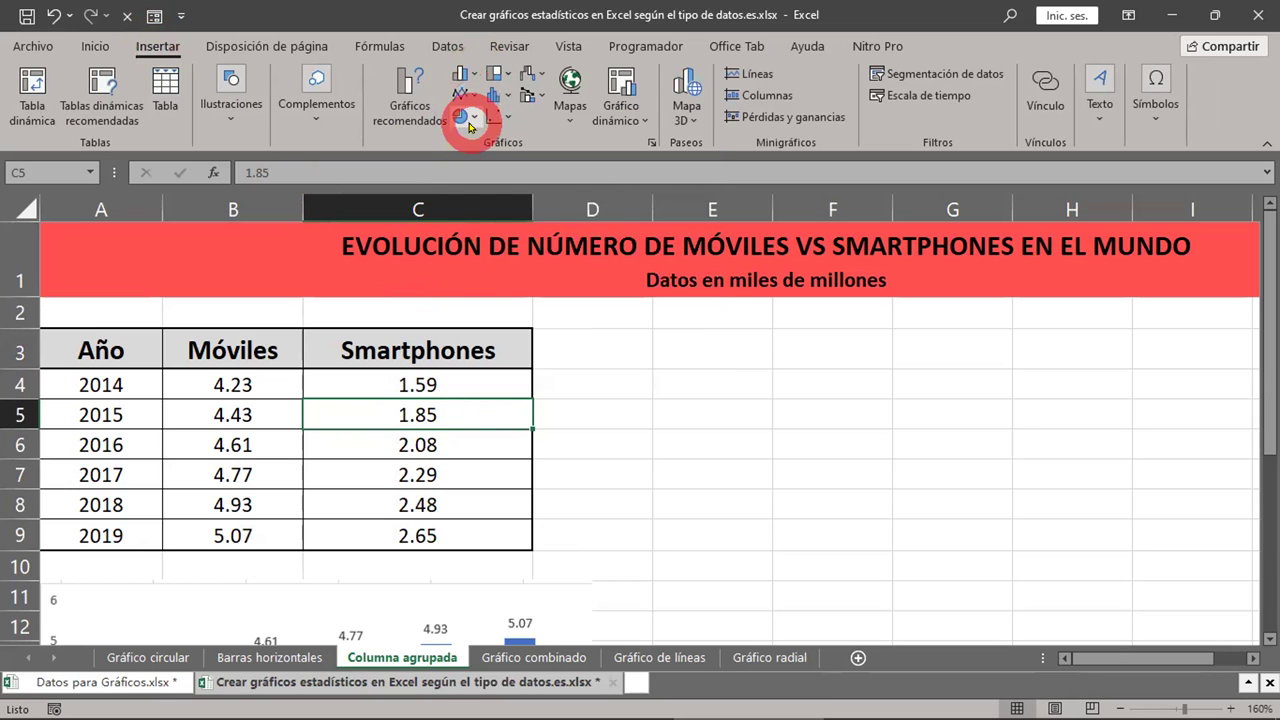
click(466, 116)
click(472, 117)
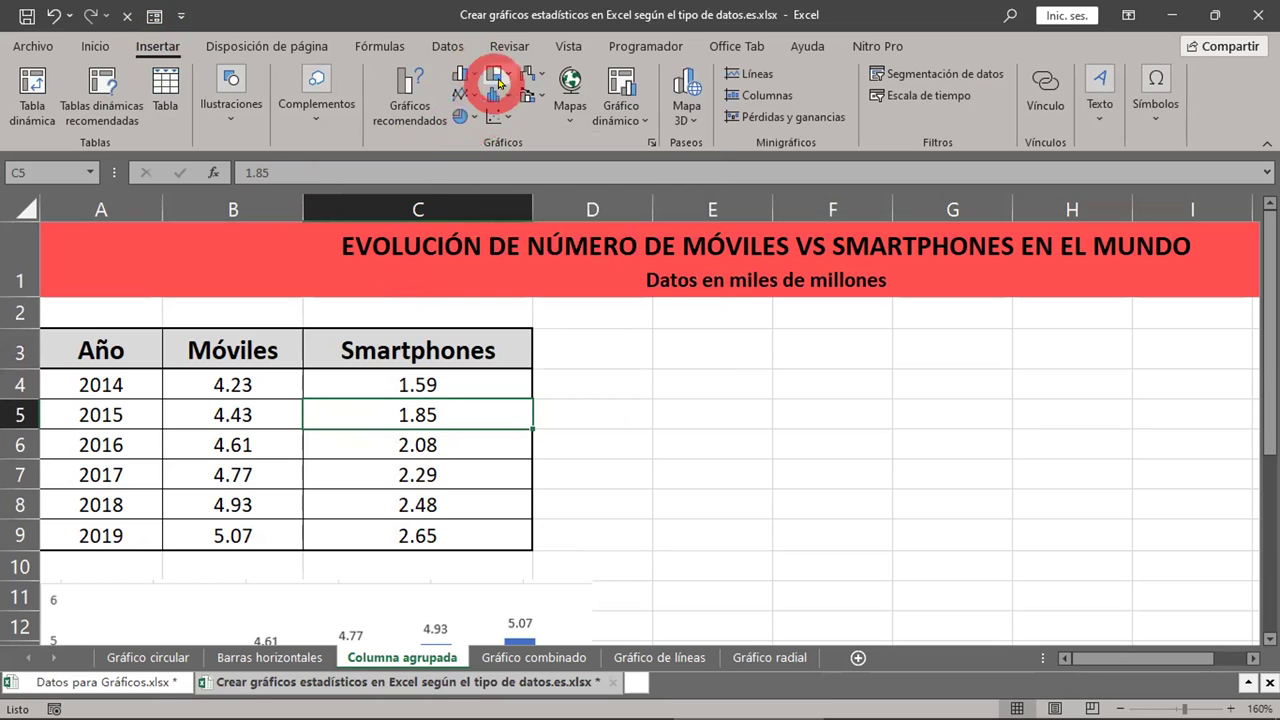
click(509, 75)
click(510, 79)
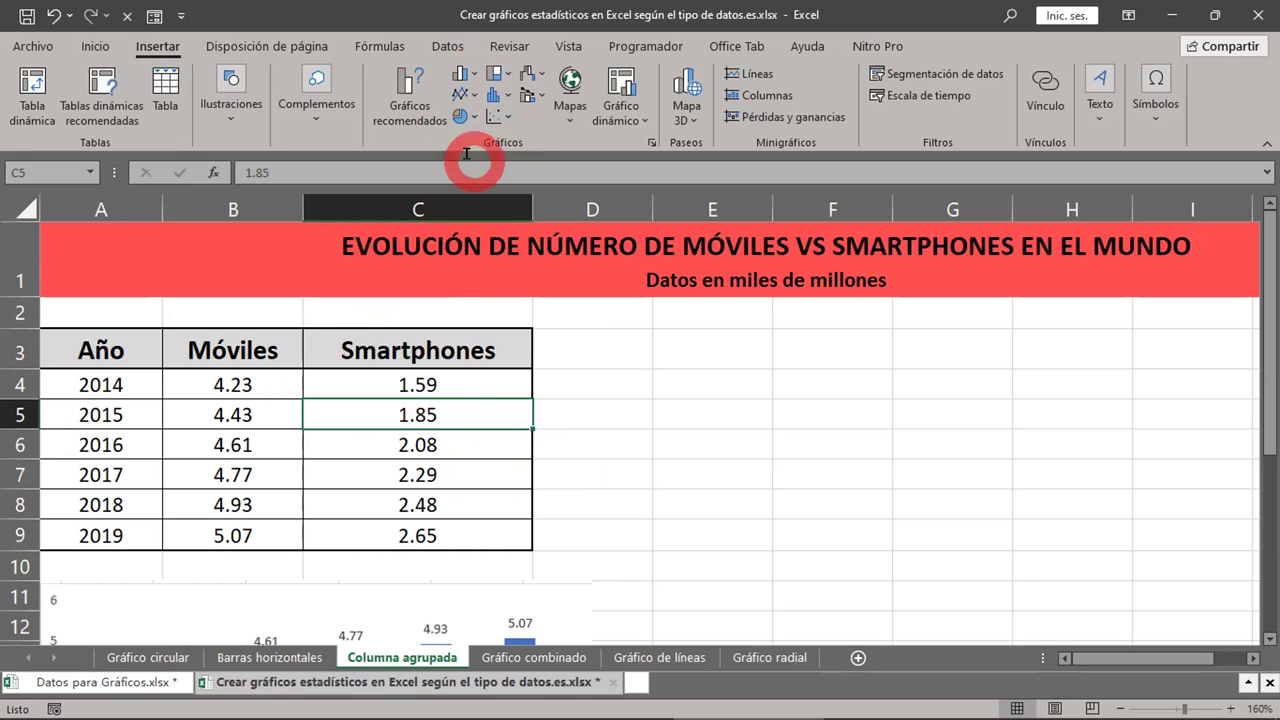
click(466, 73)
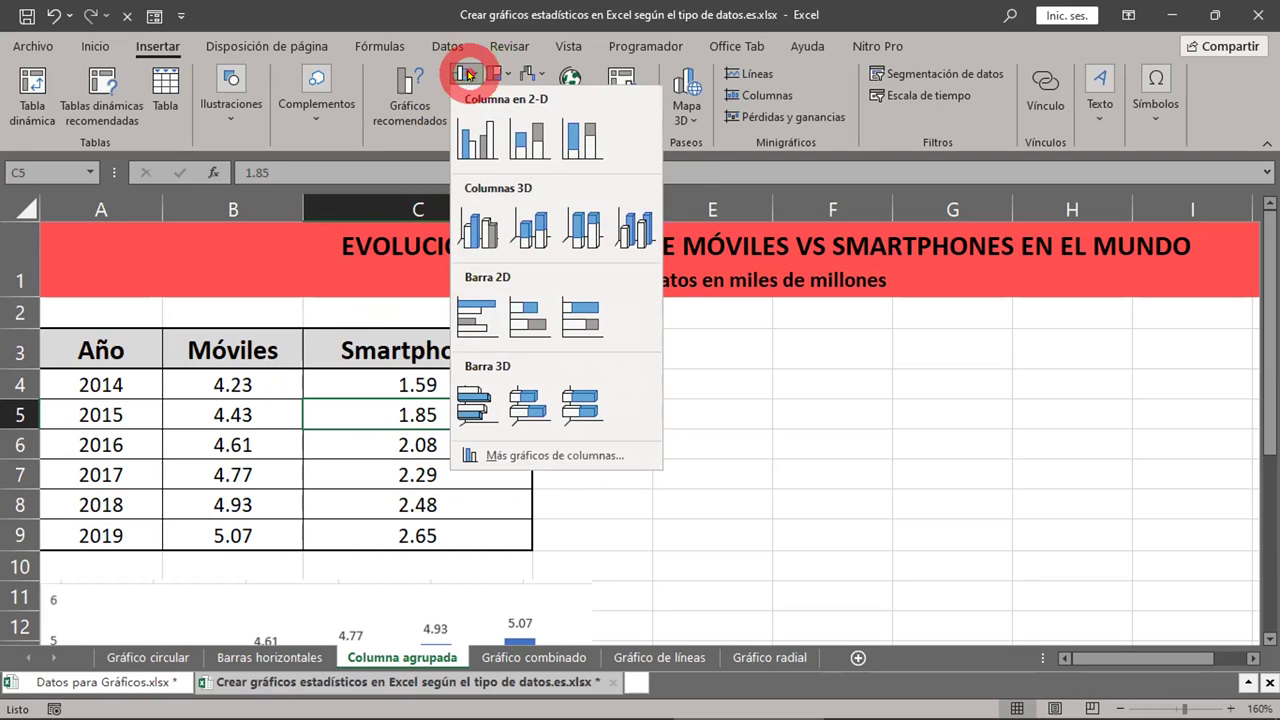
Insert a clustered column chart and place it beside the table over columns D–I
click(470, 140)
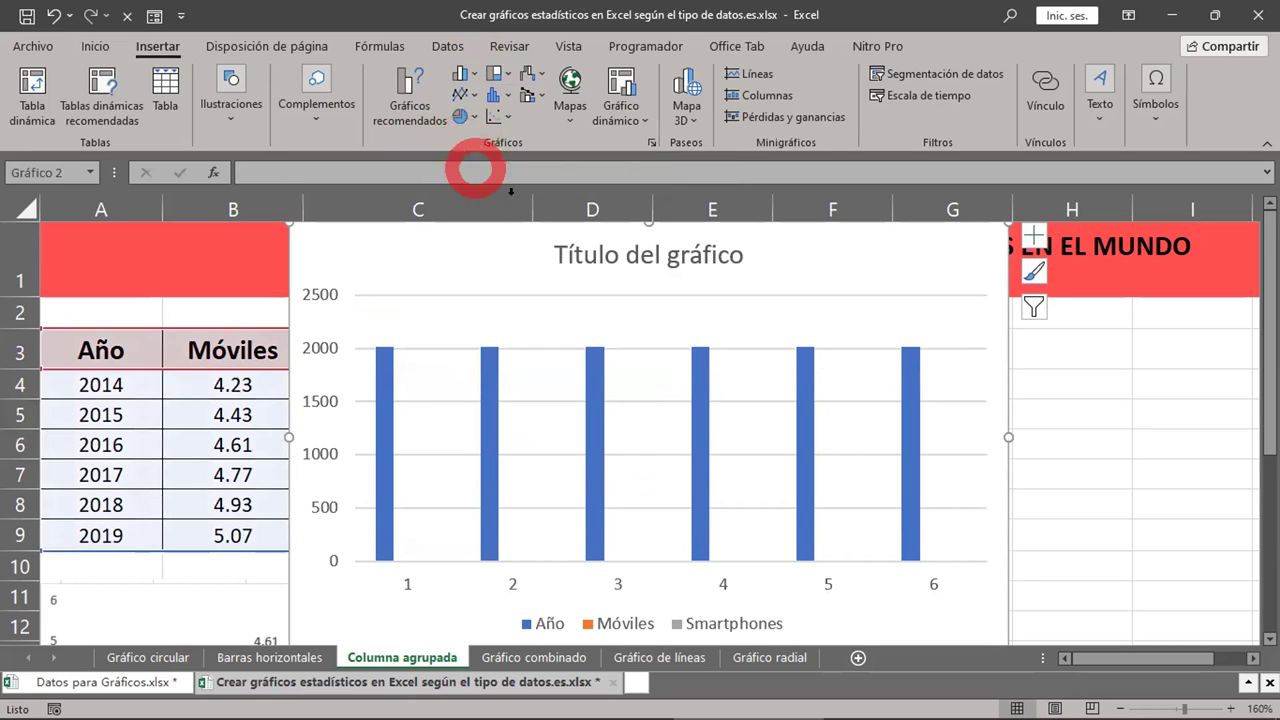
mouse_move(484, 251)
mouse_down()
mouse_move(566, 337)
mouse_move(677, 326)
mouse_up()
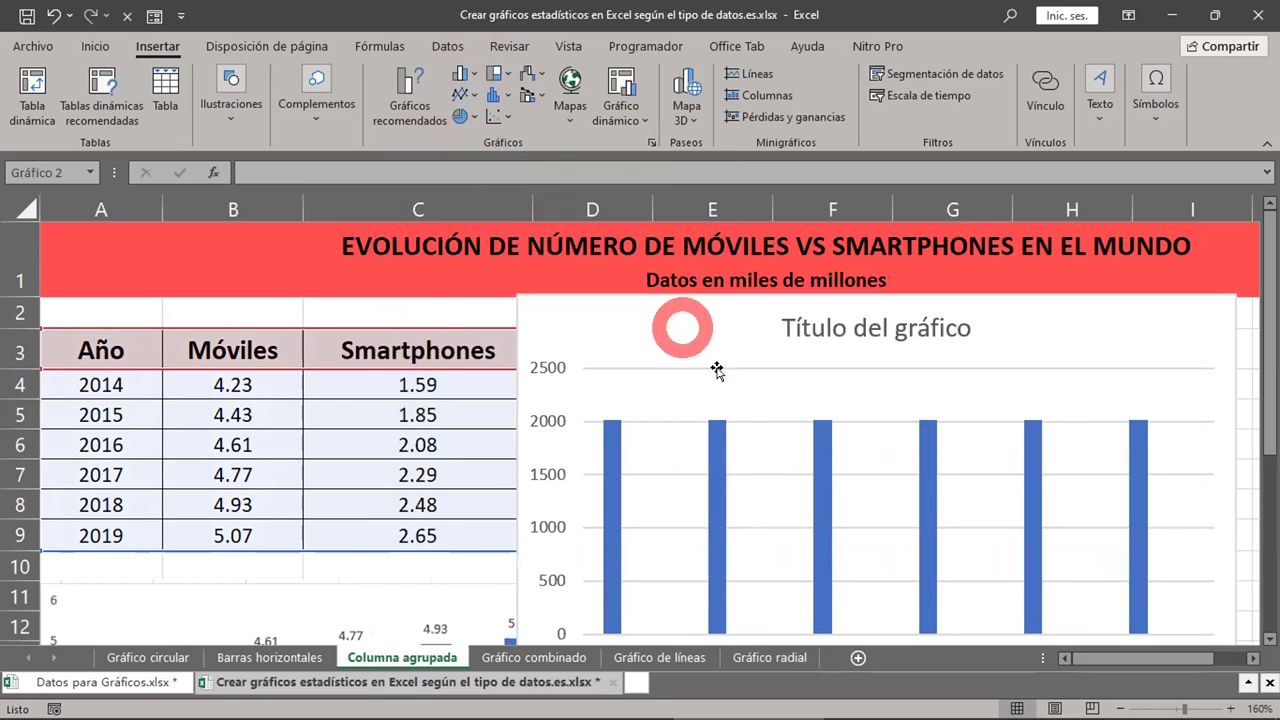
scroll(800, 400, down, 2)
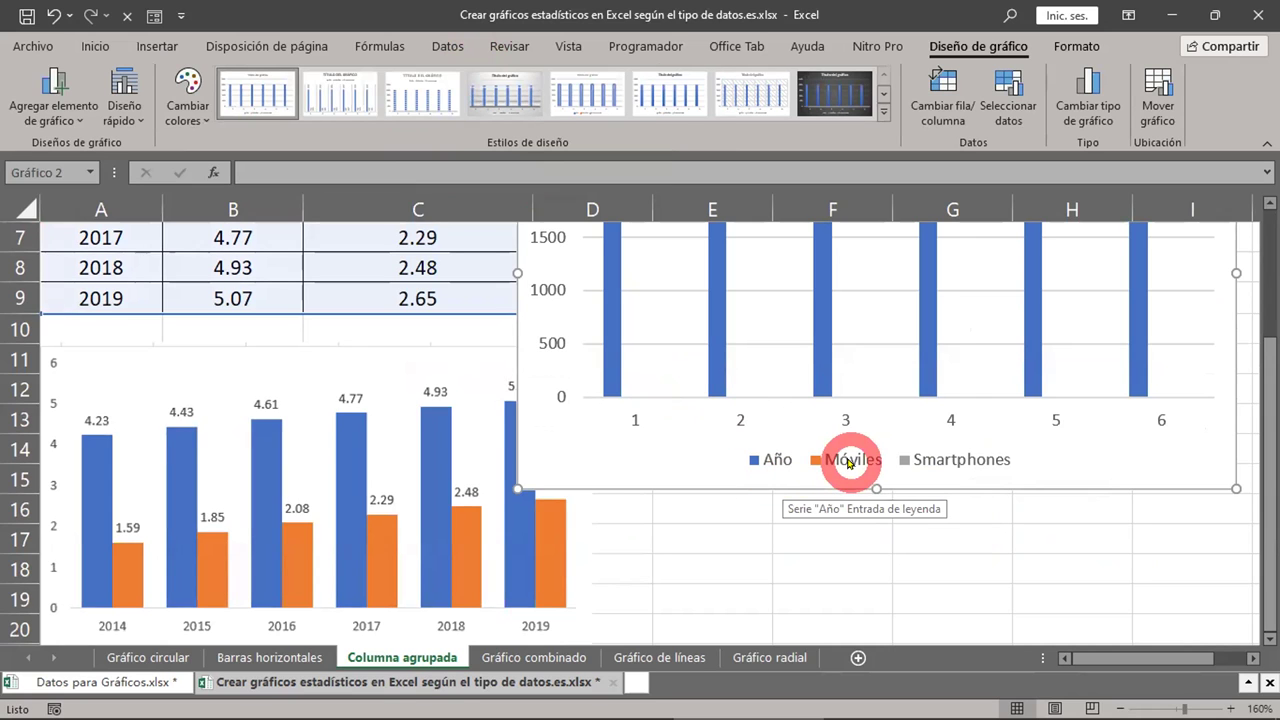
scroll(848, 463, up, 2)
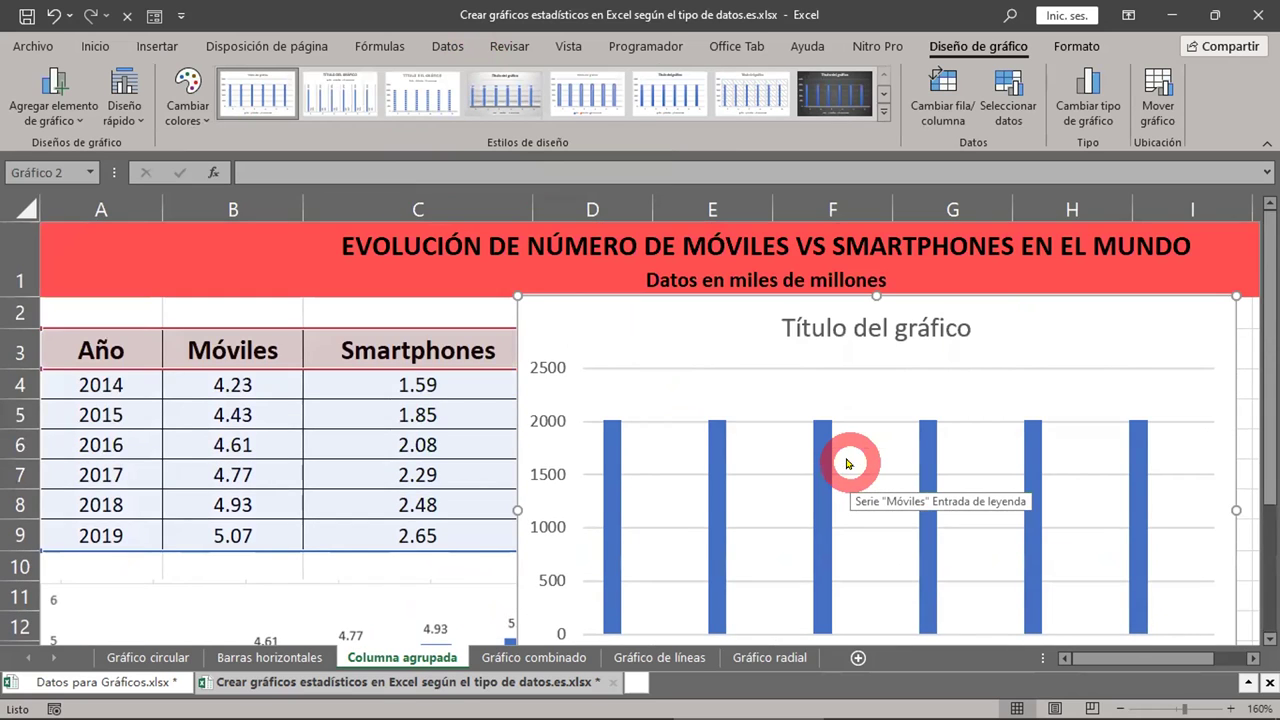
scroll(848, 463, down, 3)
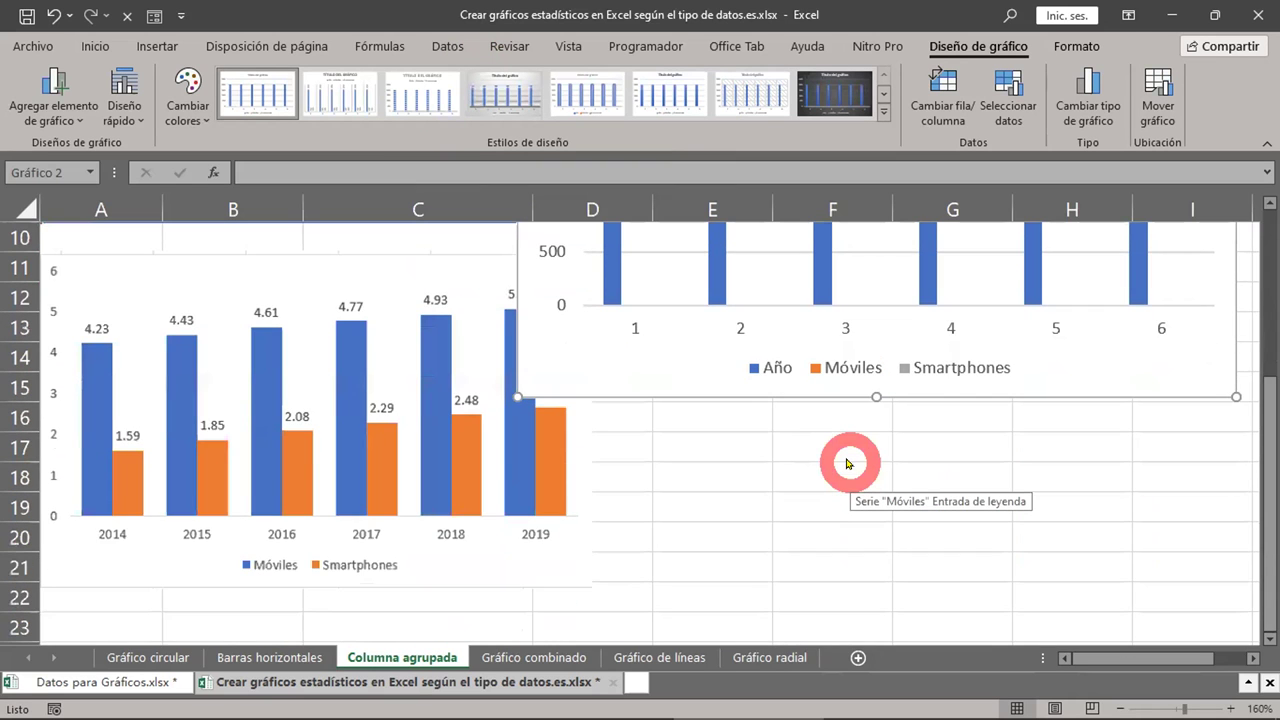
scroll(848, 463, up, 3)
scroll(848, 463, down, 3)
scroll(848, 463, up, 3)
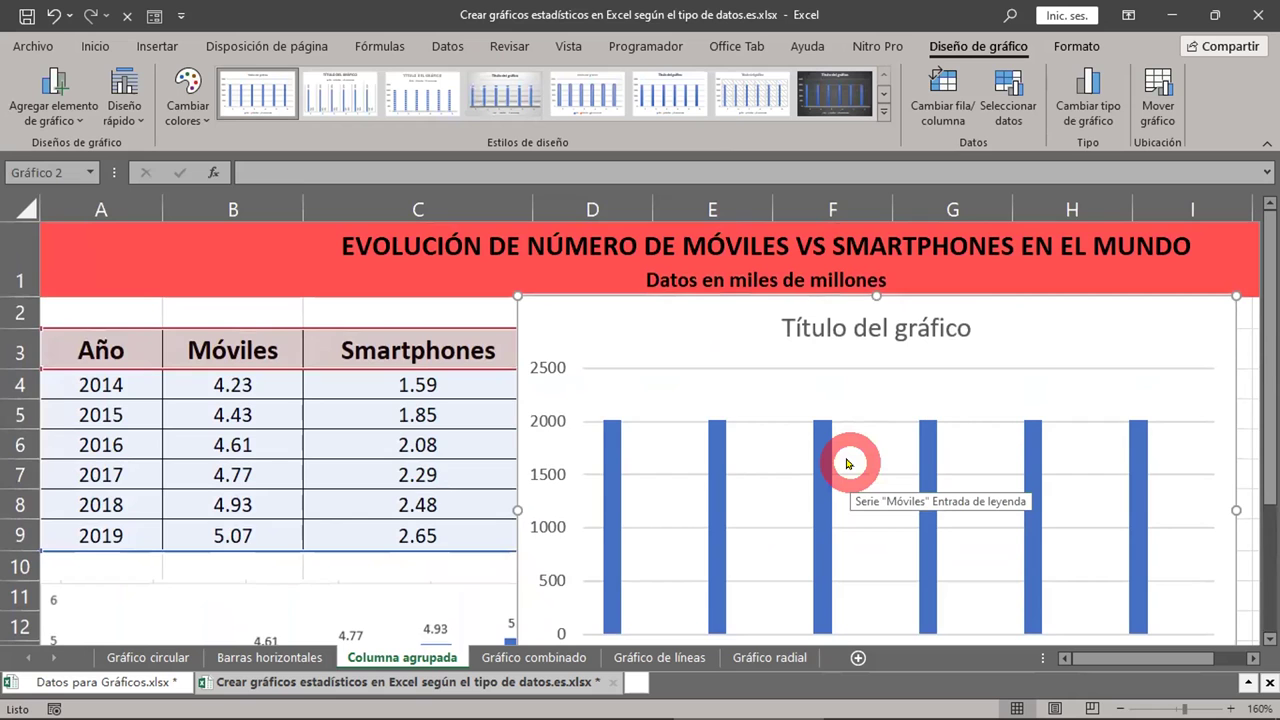
scroll(848, 463, down, 2)
scroll(848, 463, up, 2)
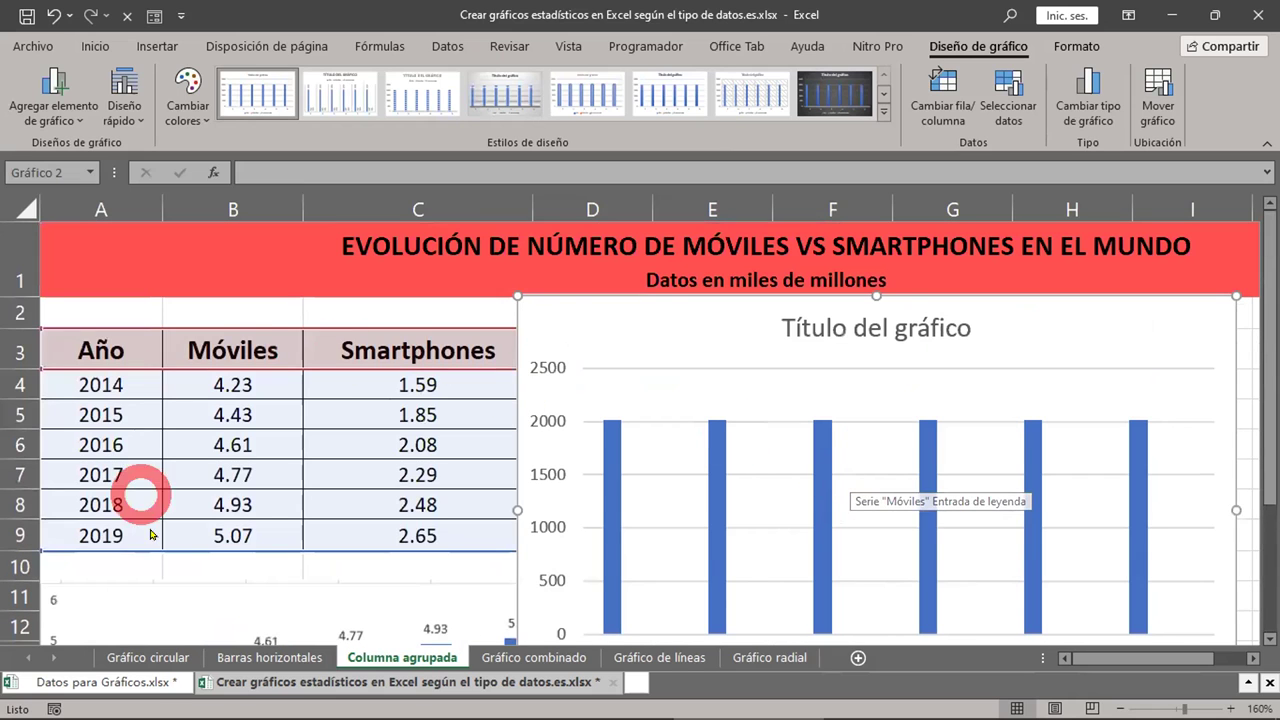
scroll(682, 543, down, 3)
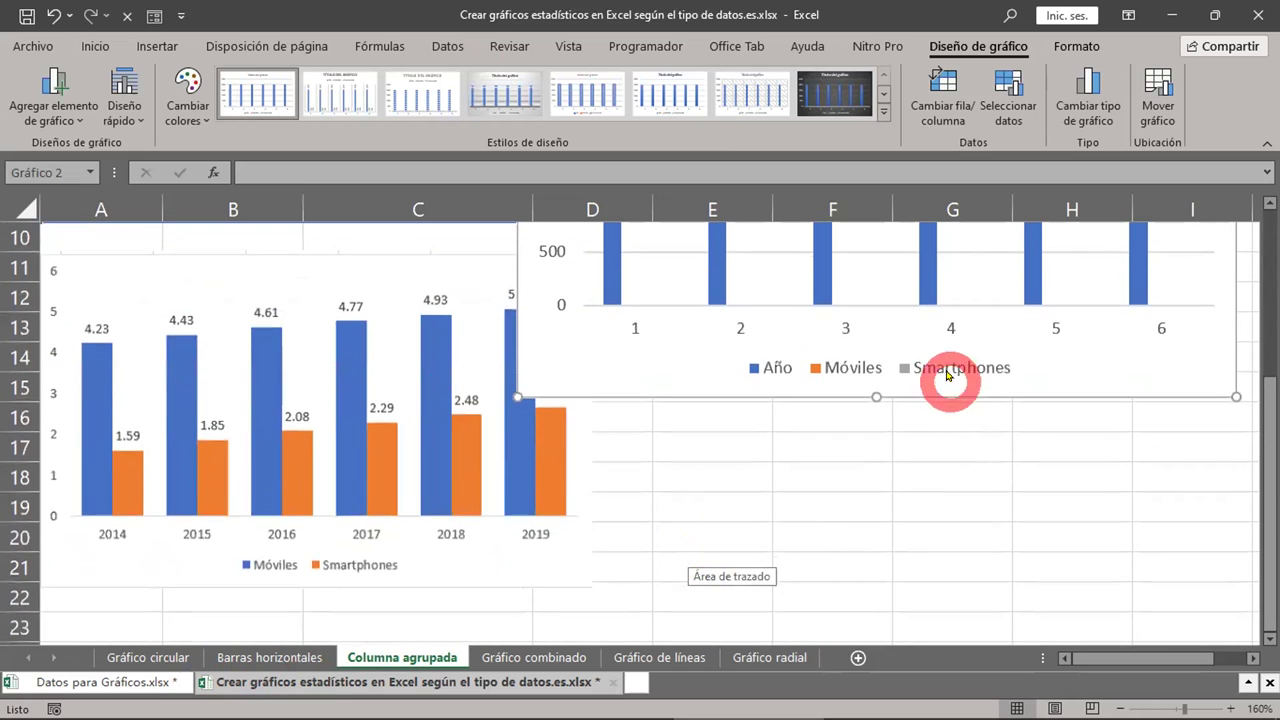
scroll(922, 371, up, 3)
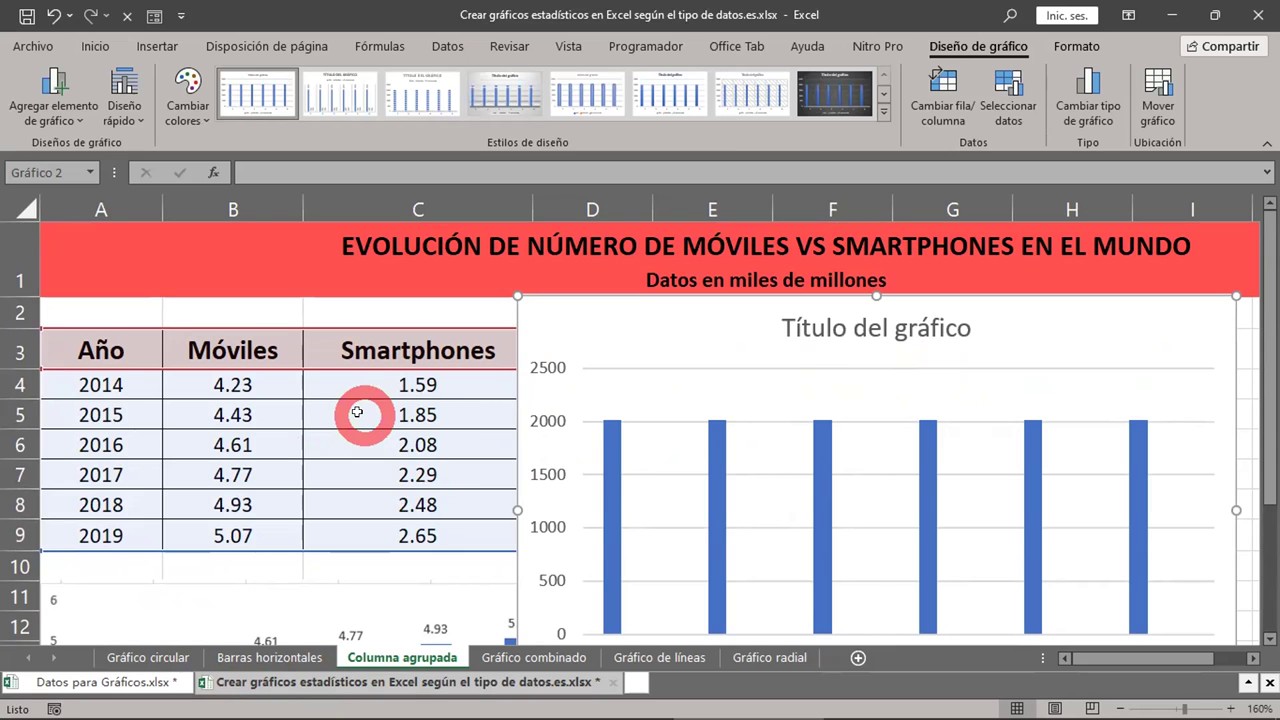
click(105, 384)
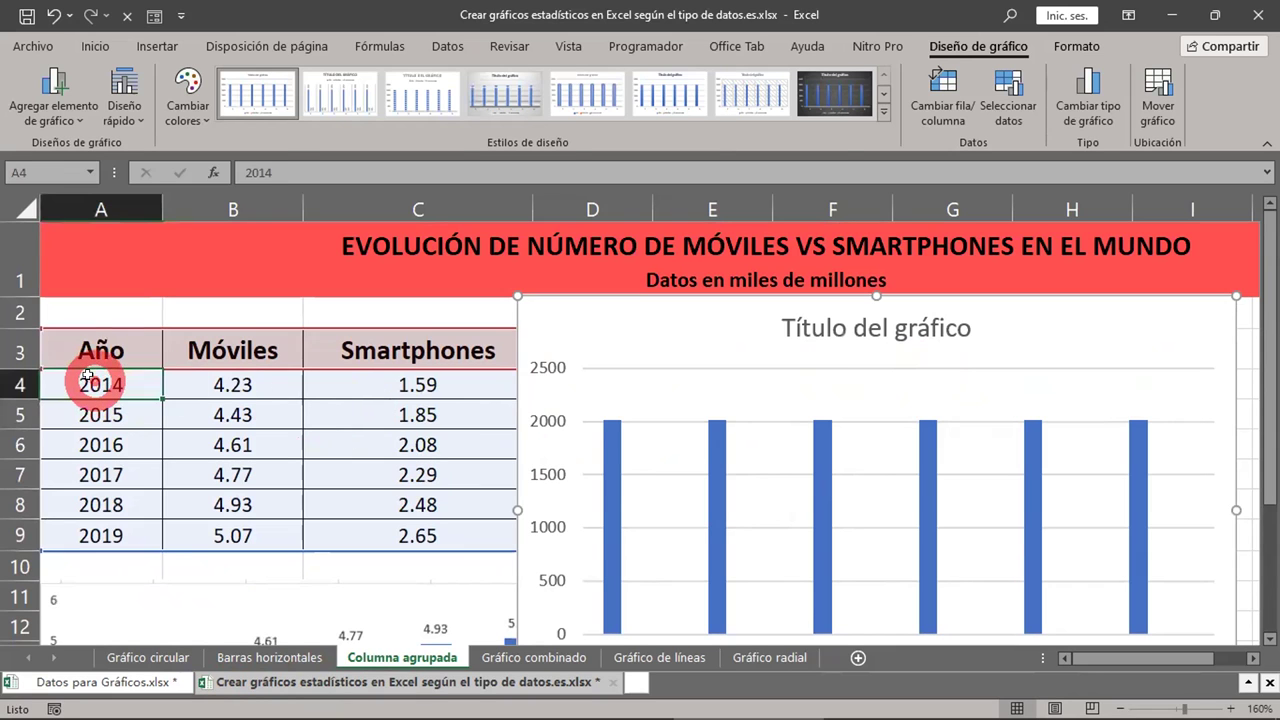
click(247, 395)
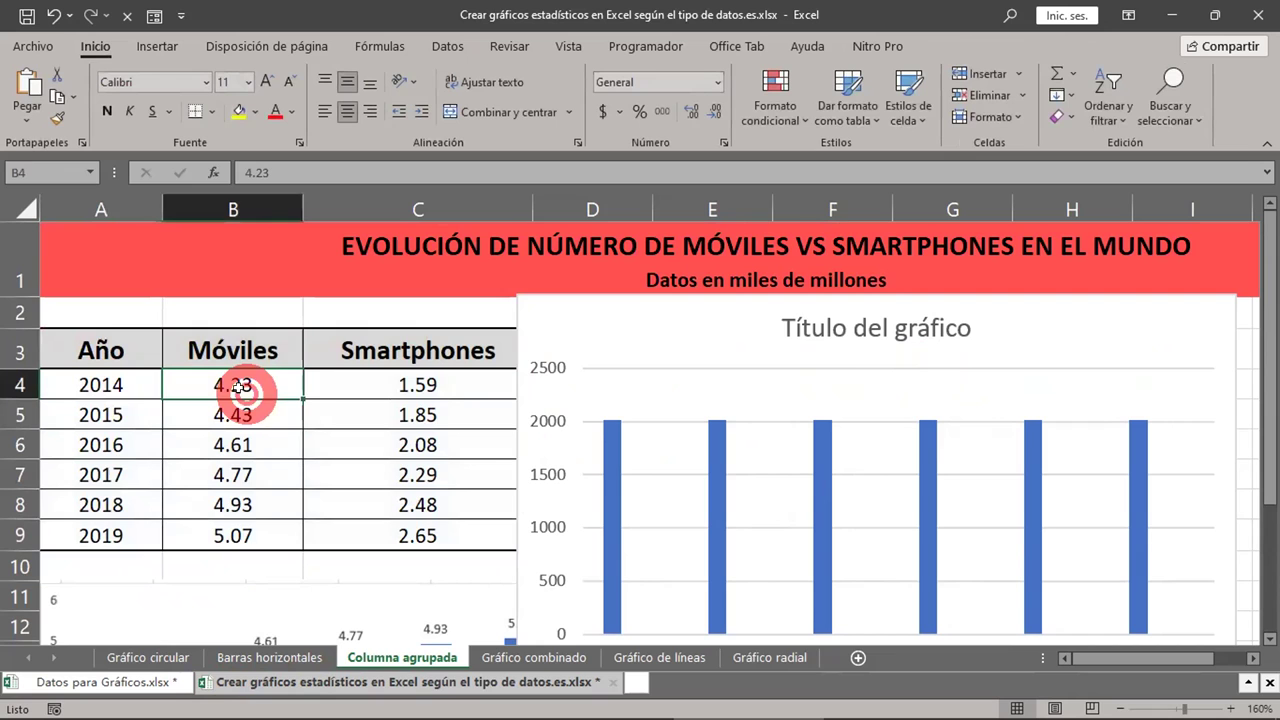
click(371, 396)
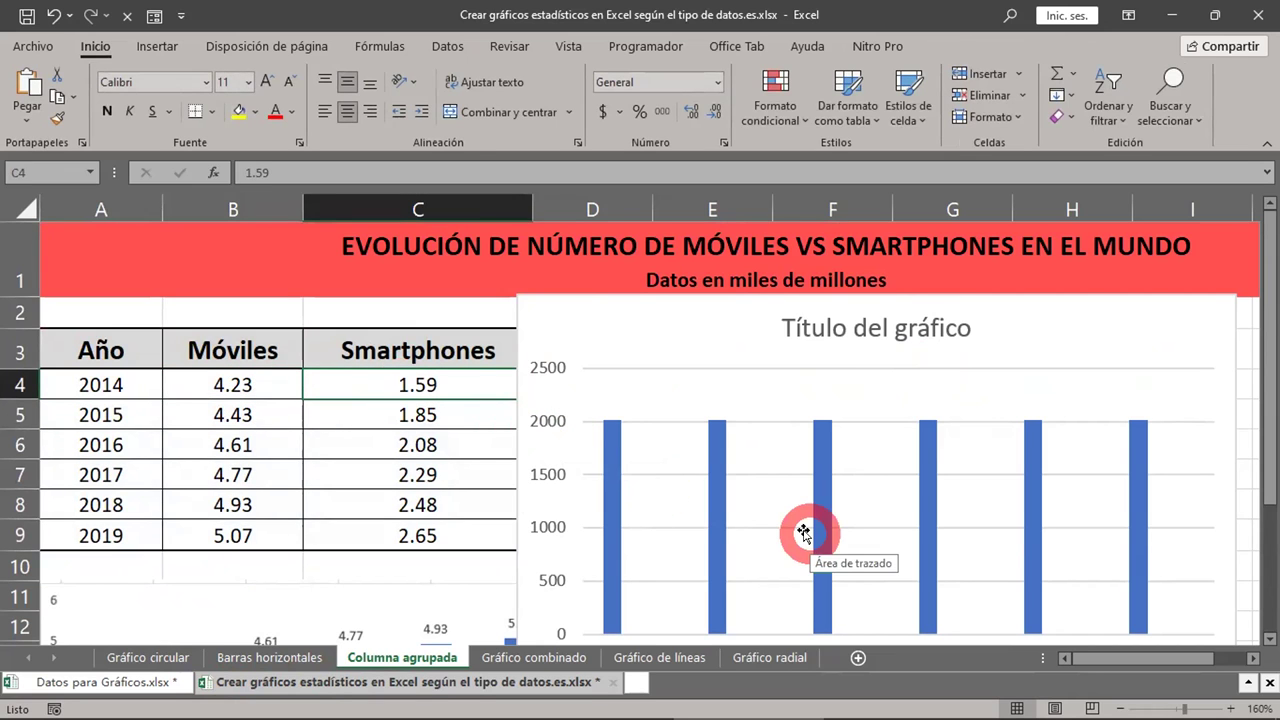
scroll(803, 532, down, 1)
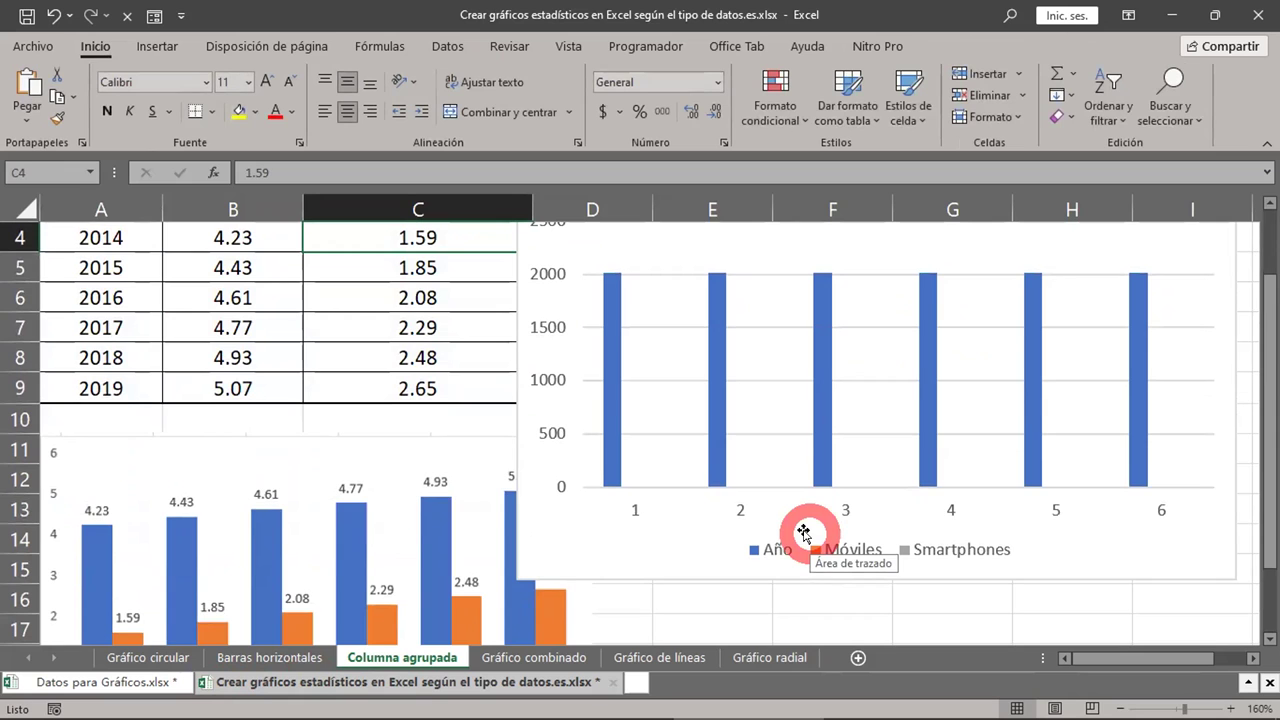
scroll(803, 532, up, 1)
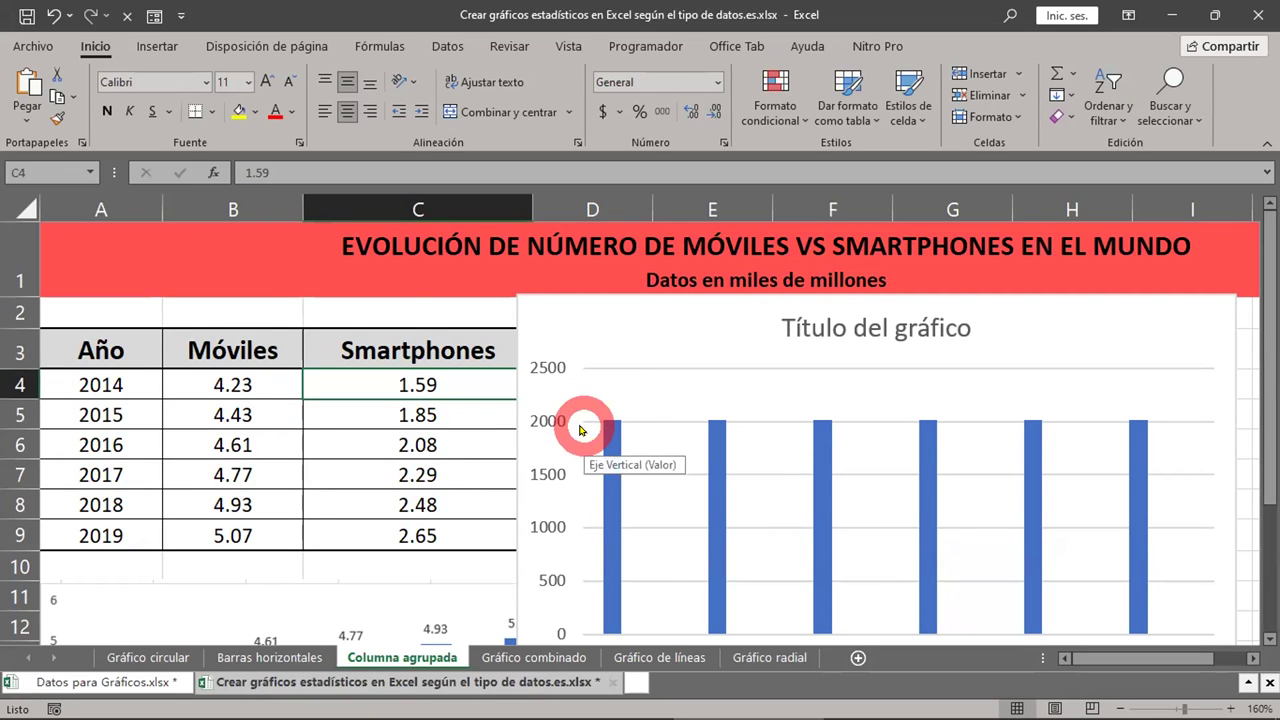
scroll(581, 430, down, 1)
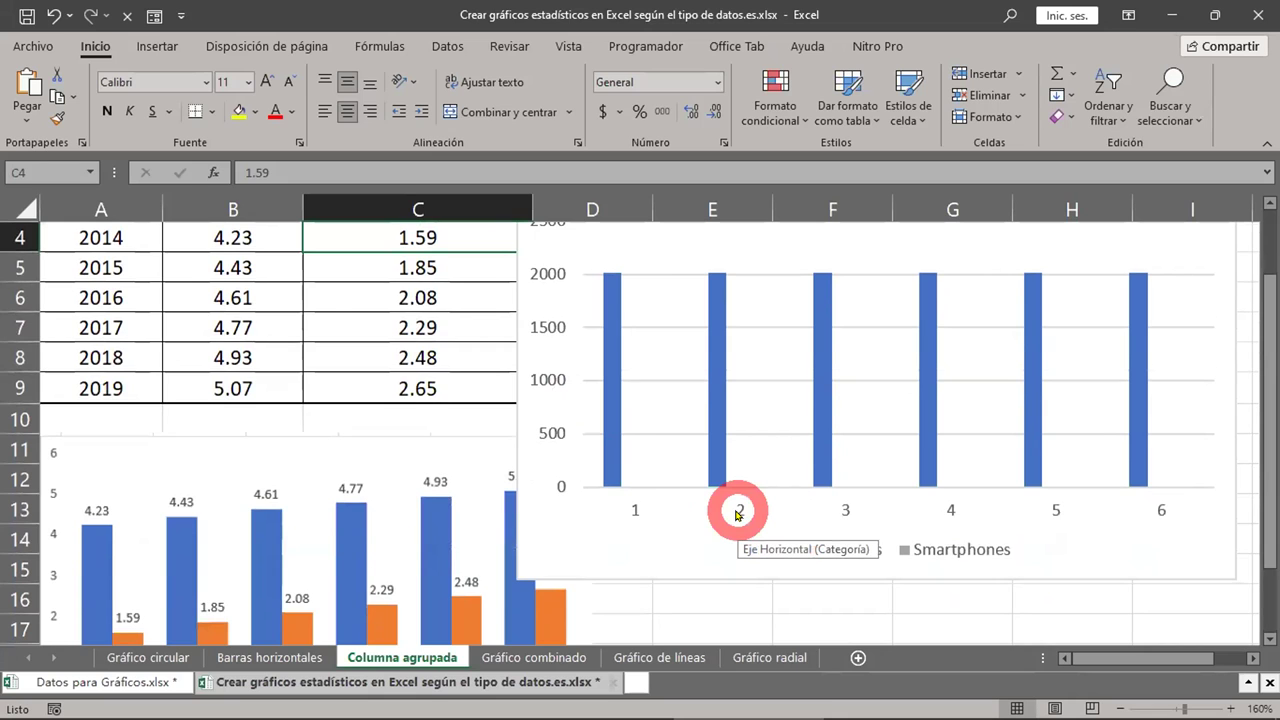
scroll(739, 514, up, 1)
click(234, 384)
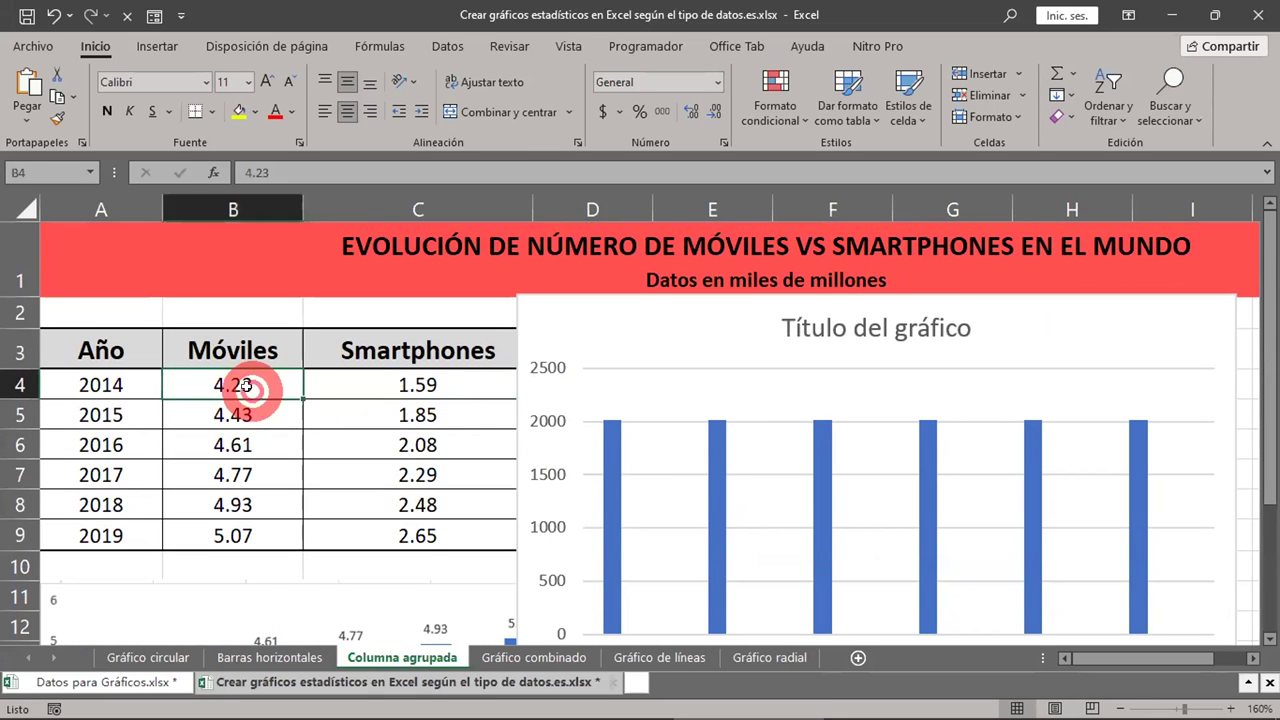
click(428, 397)
scroll(770, 486, down, 2)
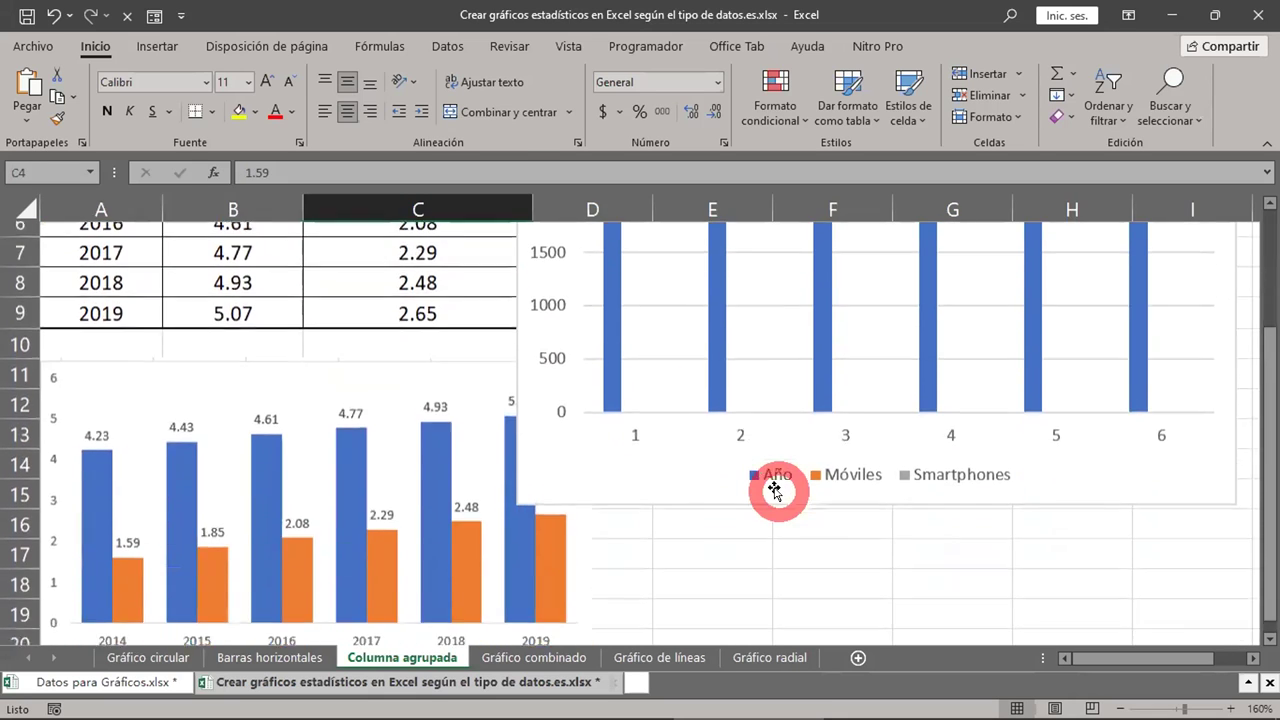
Stretch the column chart's bottom edge down to about row 36
click(1105, 460)
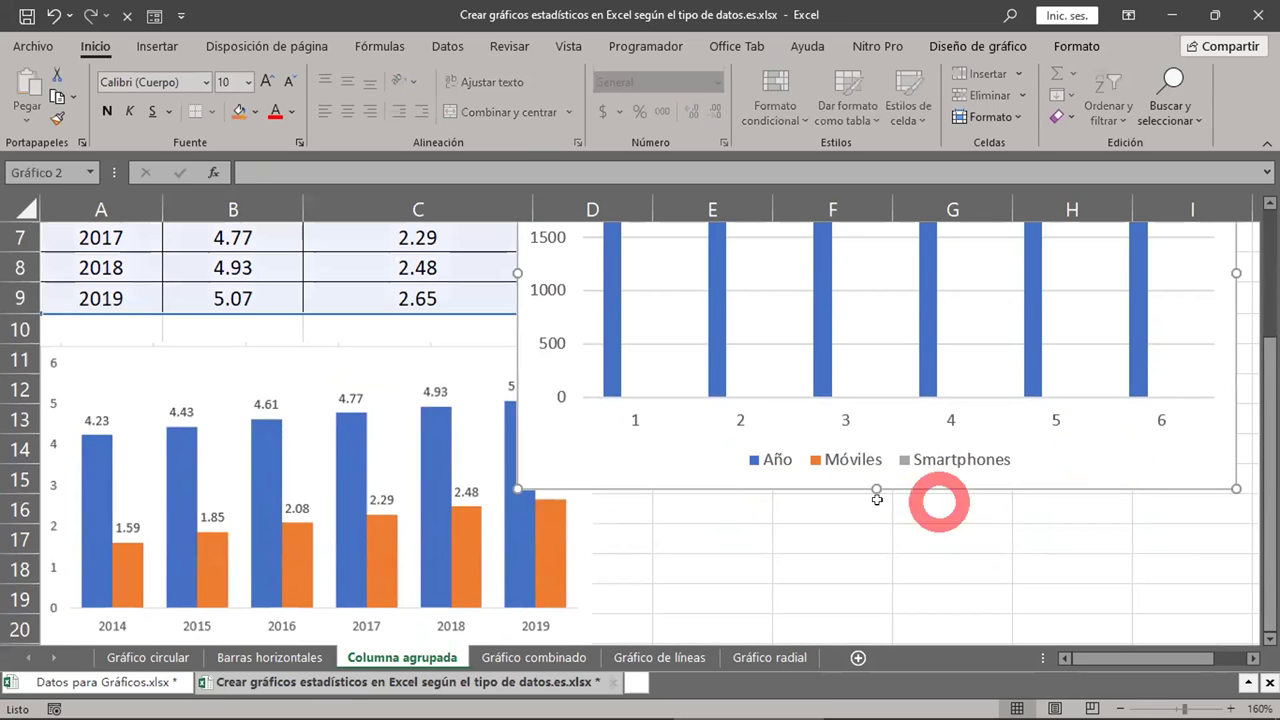
drag(875, 484, 878, 650)
scroll(878, 650, down, 3)
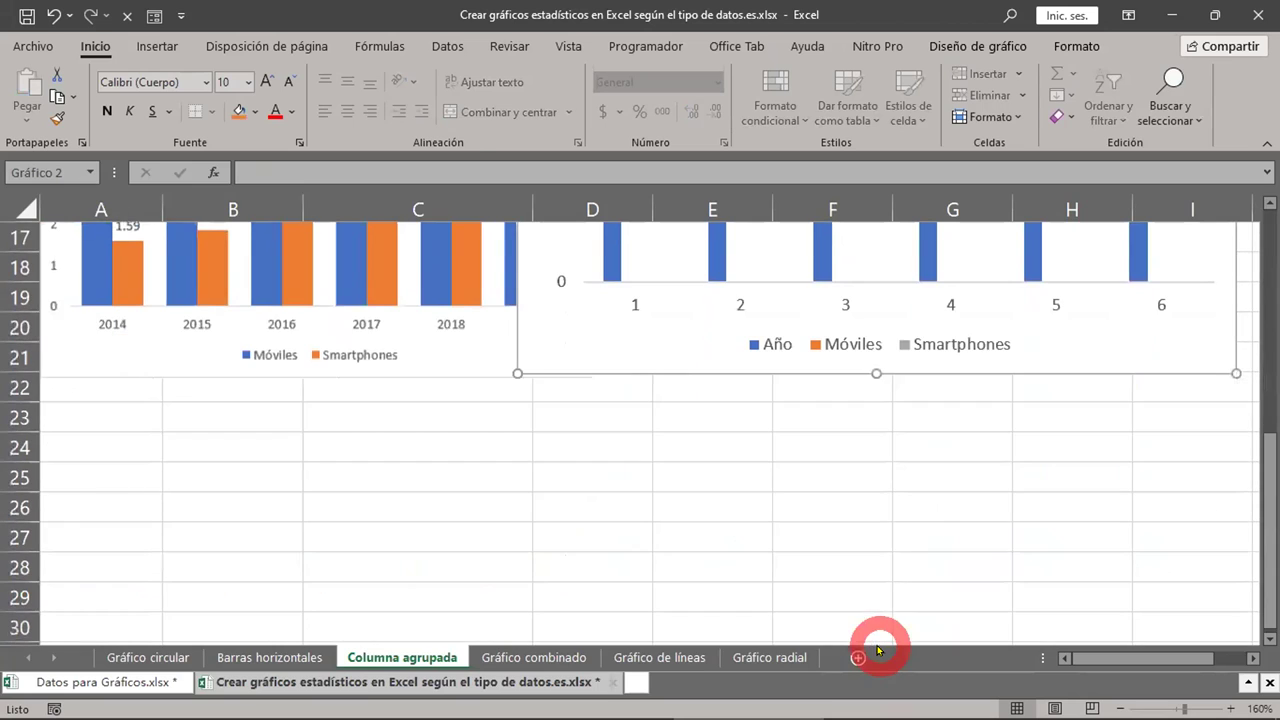
mouse_move(876, 374)
mouse_down()
mouse_move(864, 466)
mouse_move(877, 622)
mouse_up()
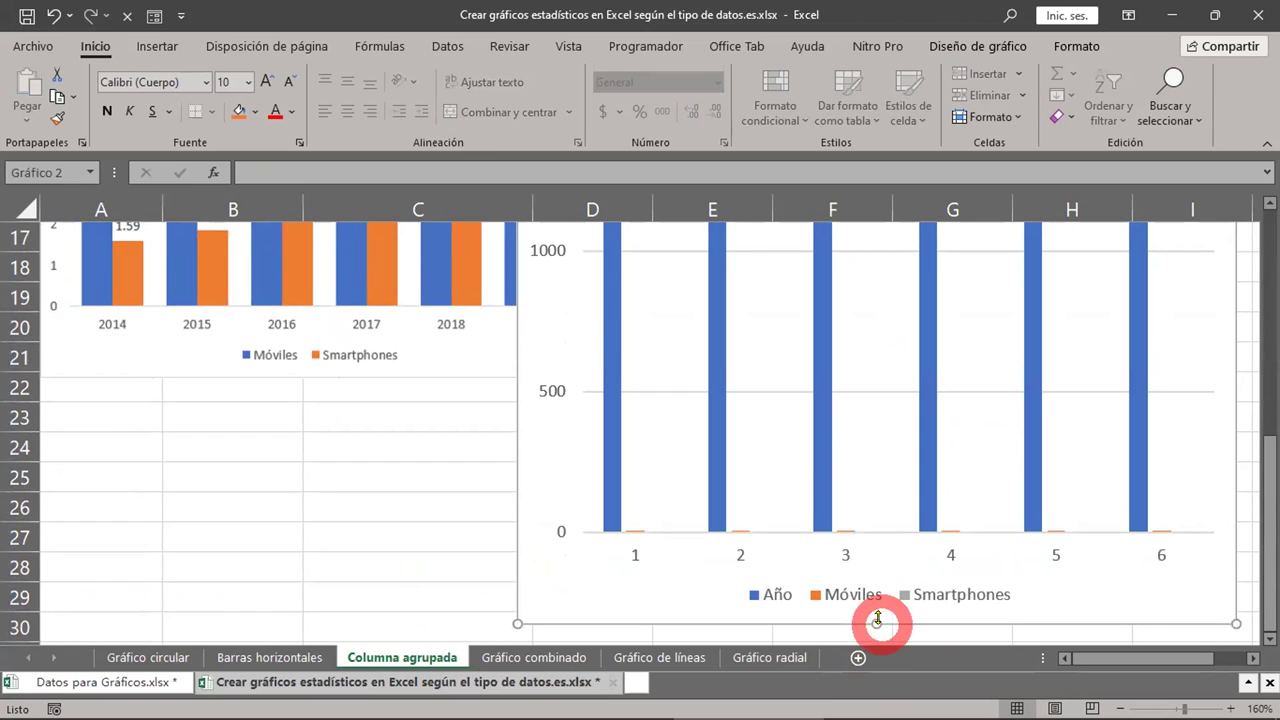
scroll(877, 640, down, 2)
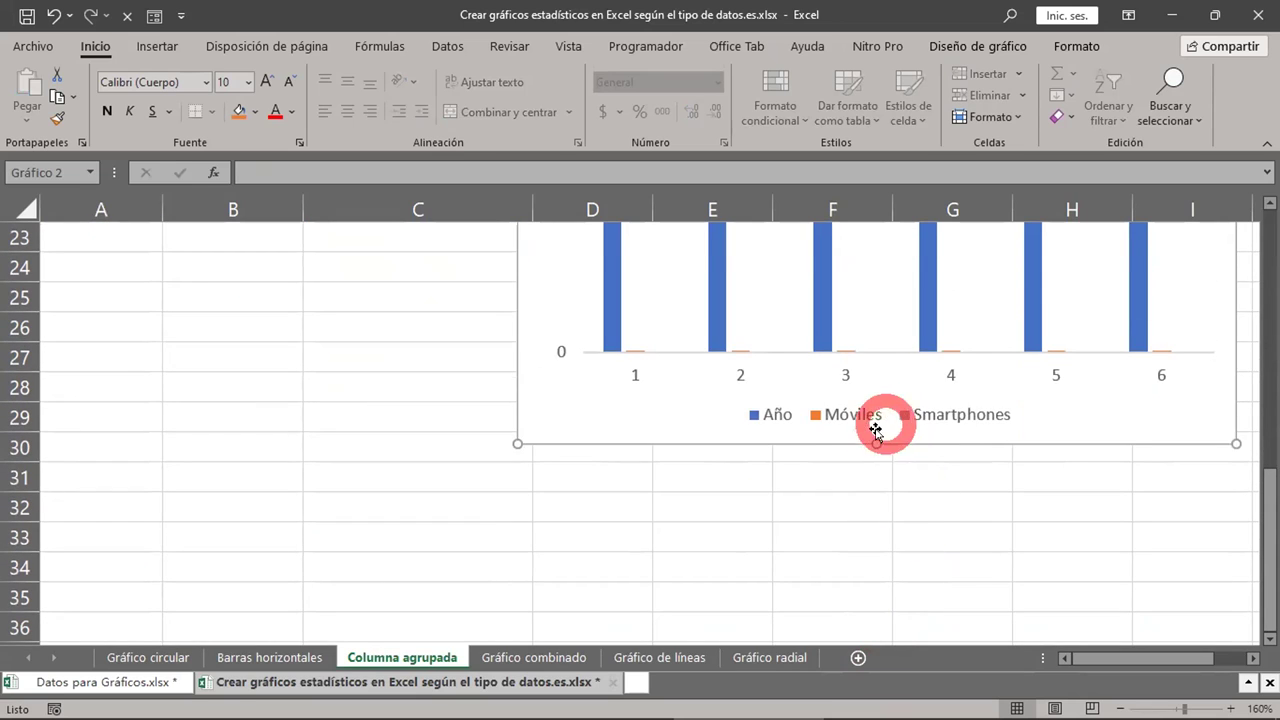
drag(875, 441, 880, 616)
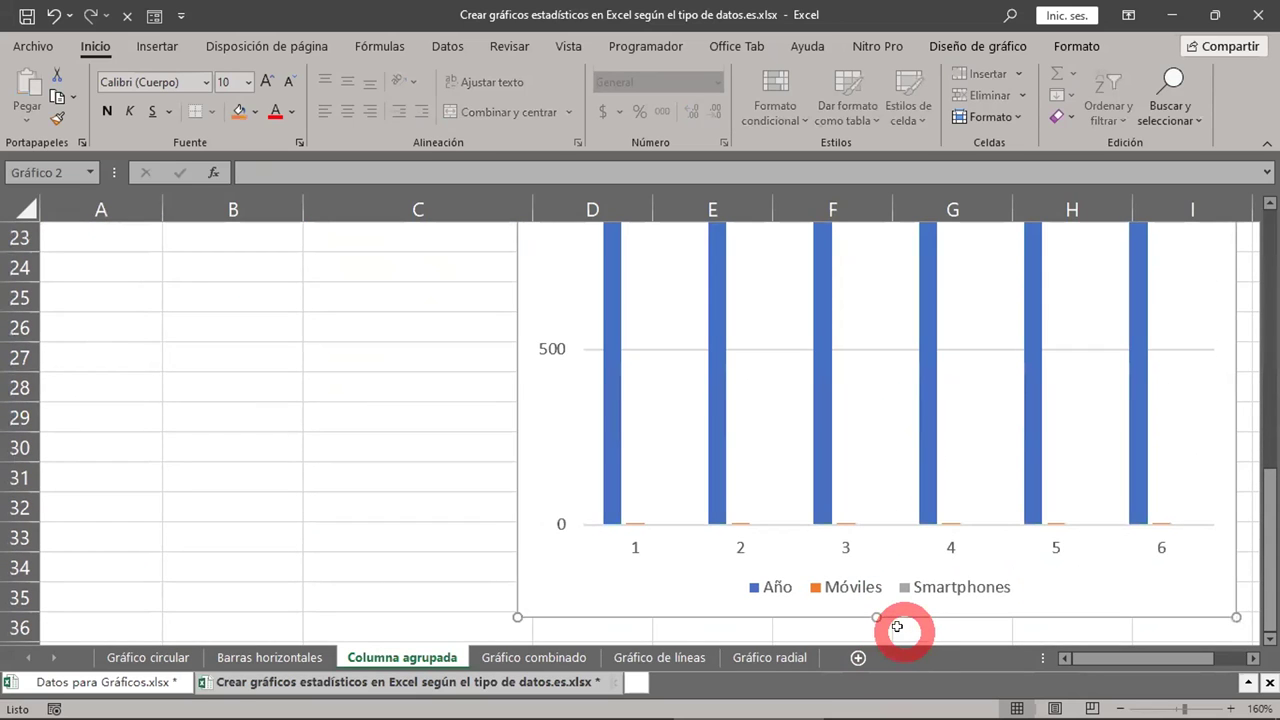
Extend the chart further down to about row 42 and check its new height
scroll(897, 626, down, 2)
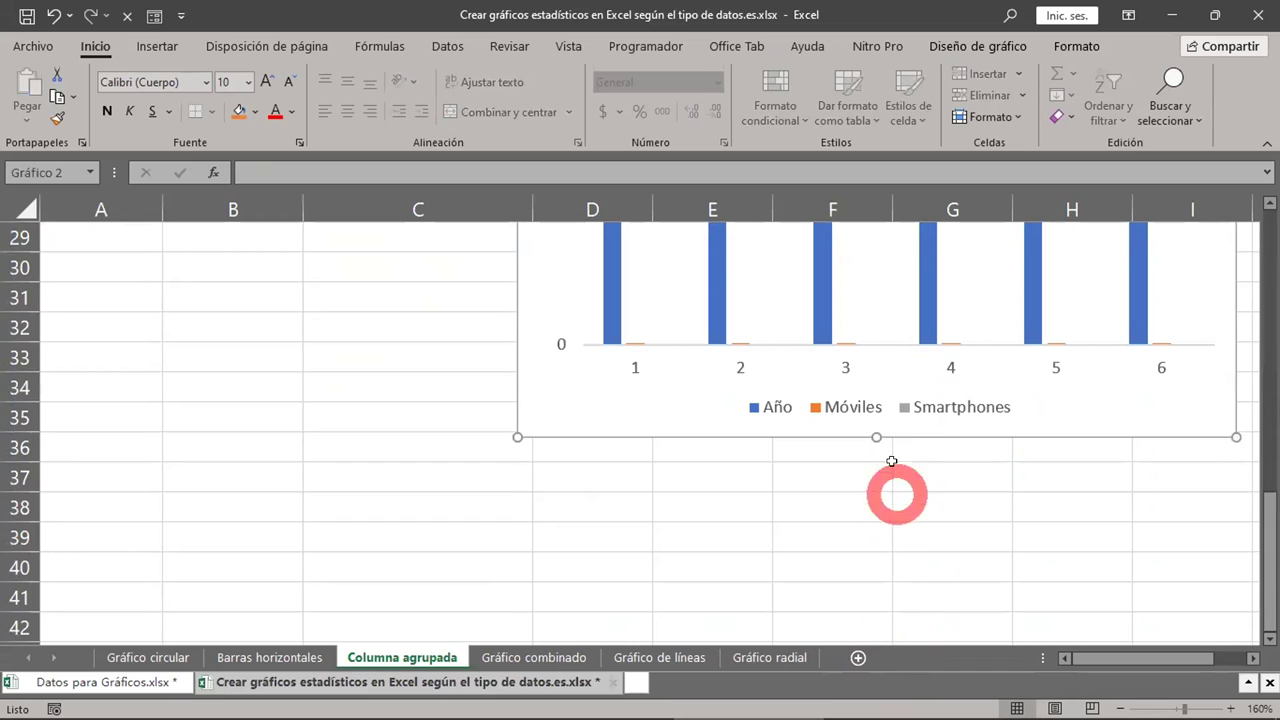
drag(875, 437, 894, 620)
scroll(964, 612, down, 4)
scroll(964, 614, up, 8)
scroll(964, 614, up, 5)
scroll(964, 614, up, 1)
scroll(964, 614, down, 4)
scroll(964, 614, up, 3)
scroll(964, 614, up, 1)
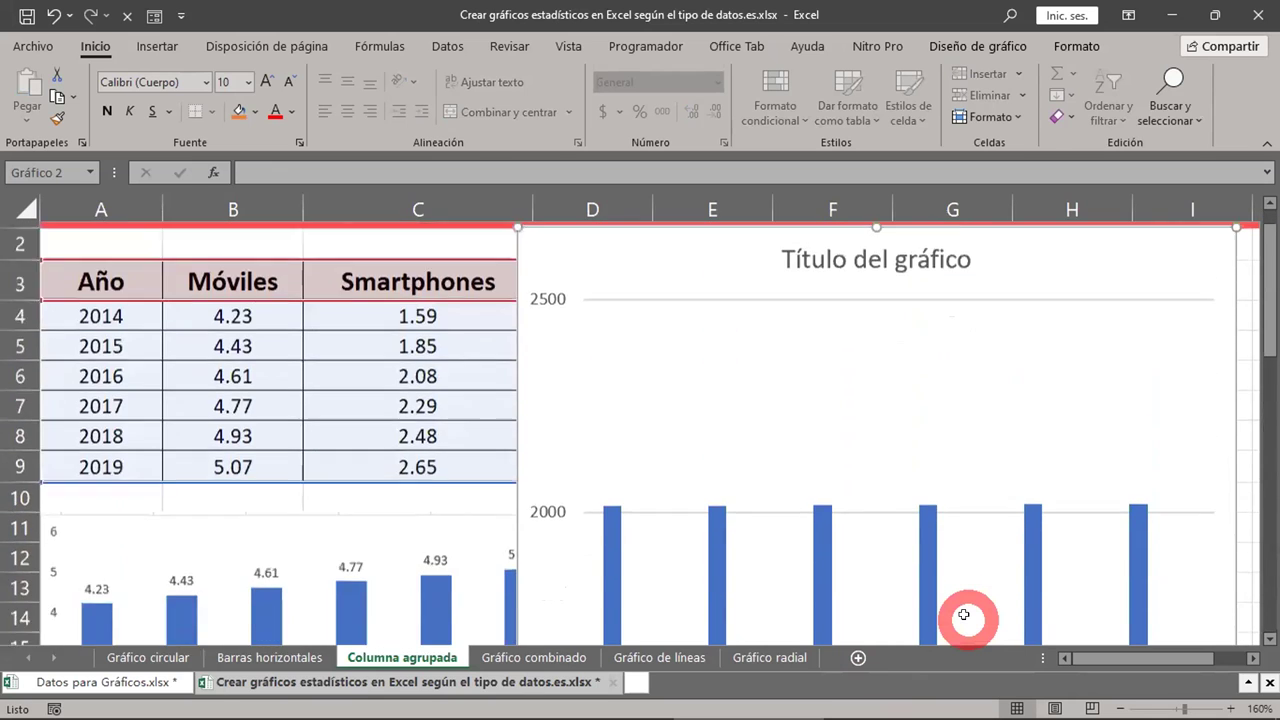
scroll(964, 614, down, 6)
scroll(964, 614, down, 5)
scroll(964, 614, down, 1)
scroll(964, 614, up, 6)
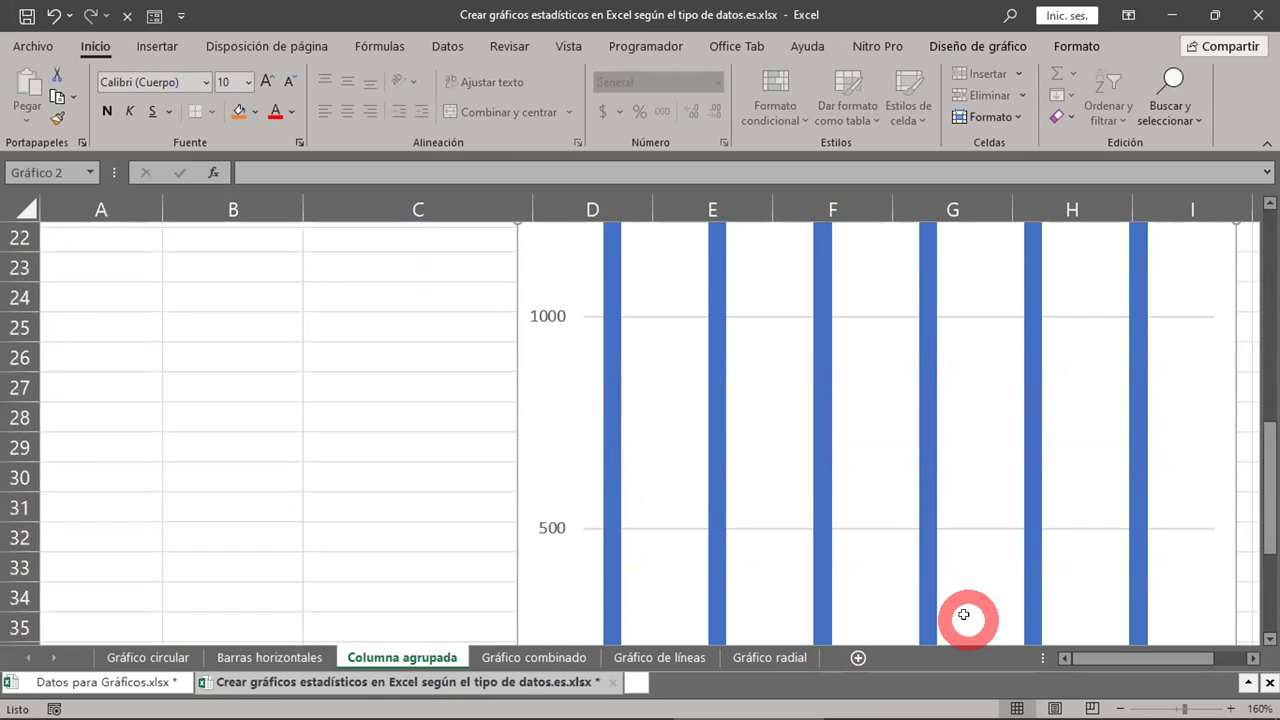
scroll(964, 614, up, 4)
scroll(964, 614, up, 3)
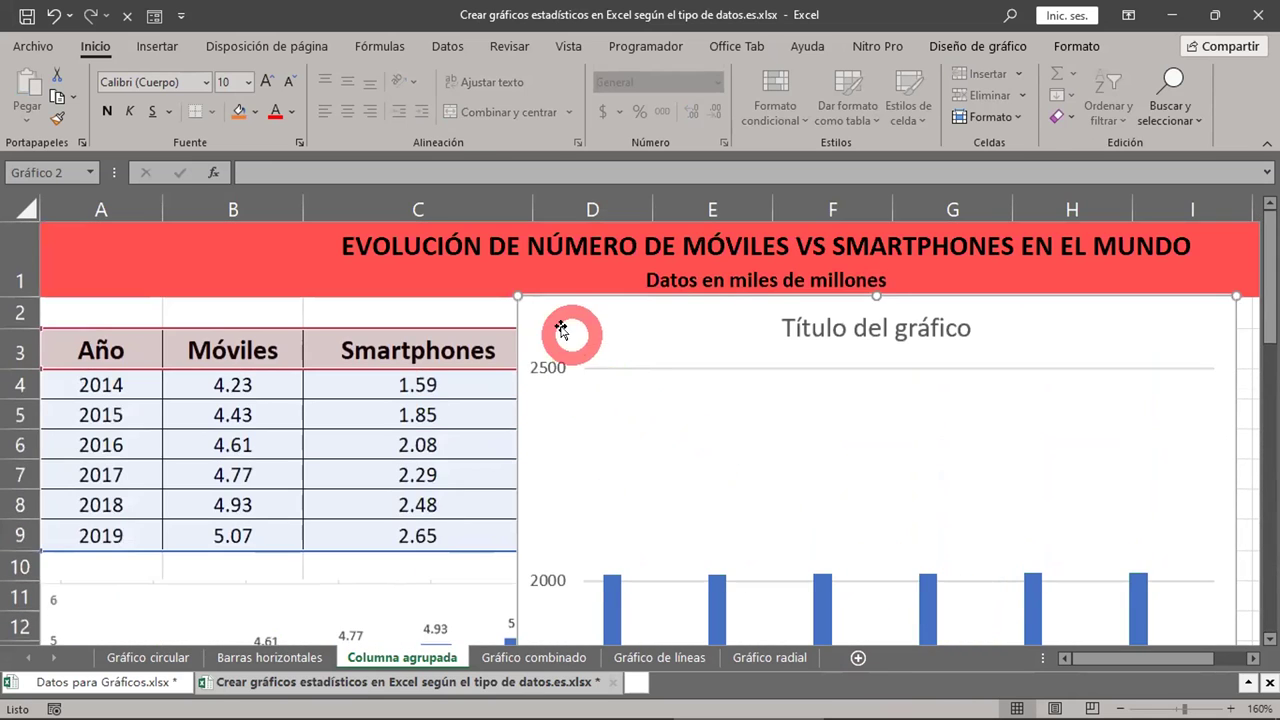
Delete the selected, stretched column chart from the sheet
key(Delete)
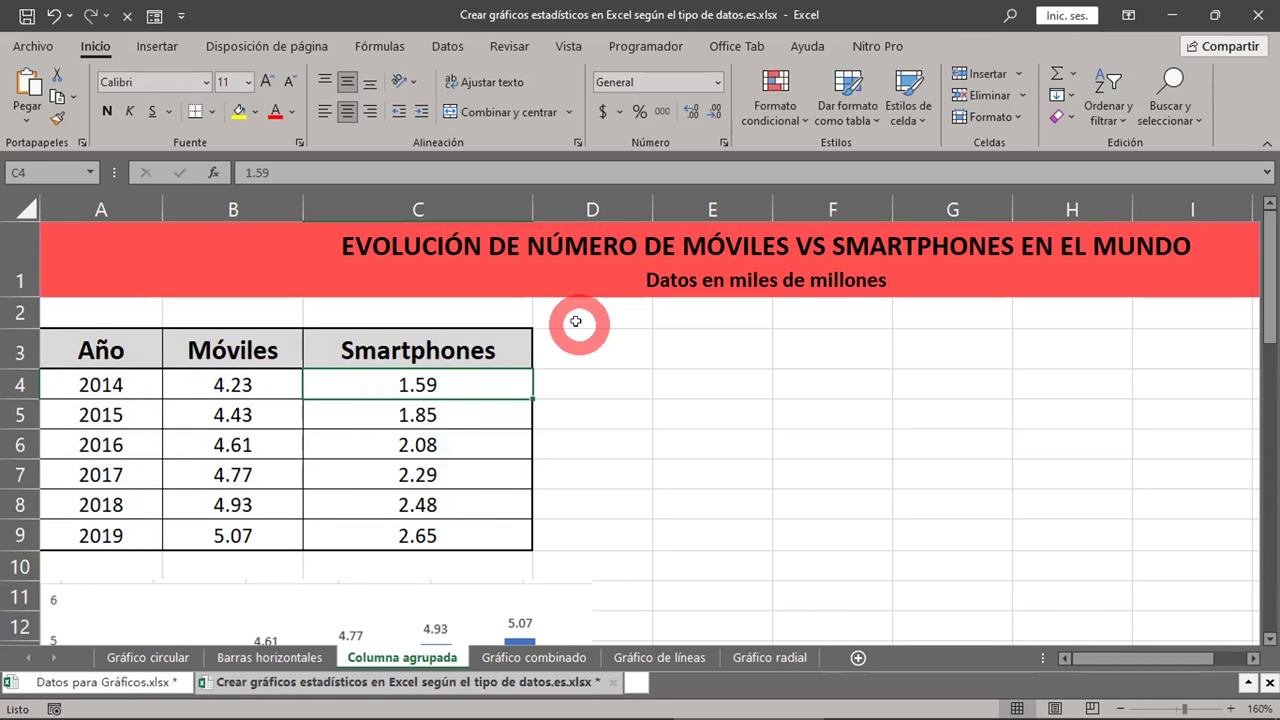
With empty cell E3 selected, insert a blank clustered column chart, Gráfico 3
click(157, 46)
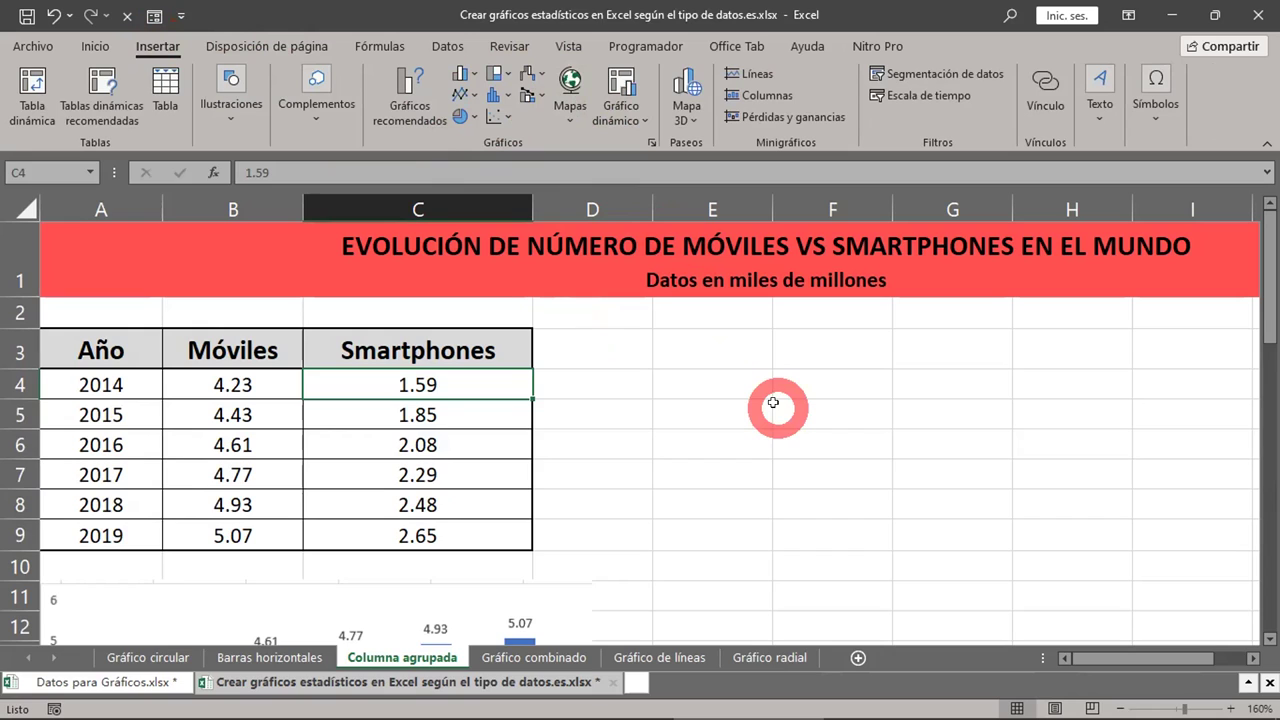
click(726, 344)
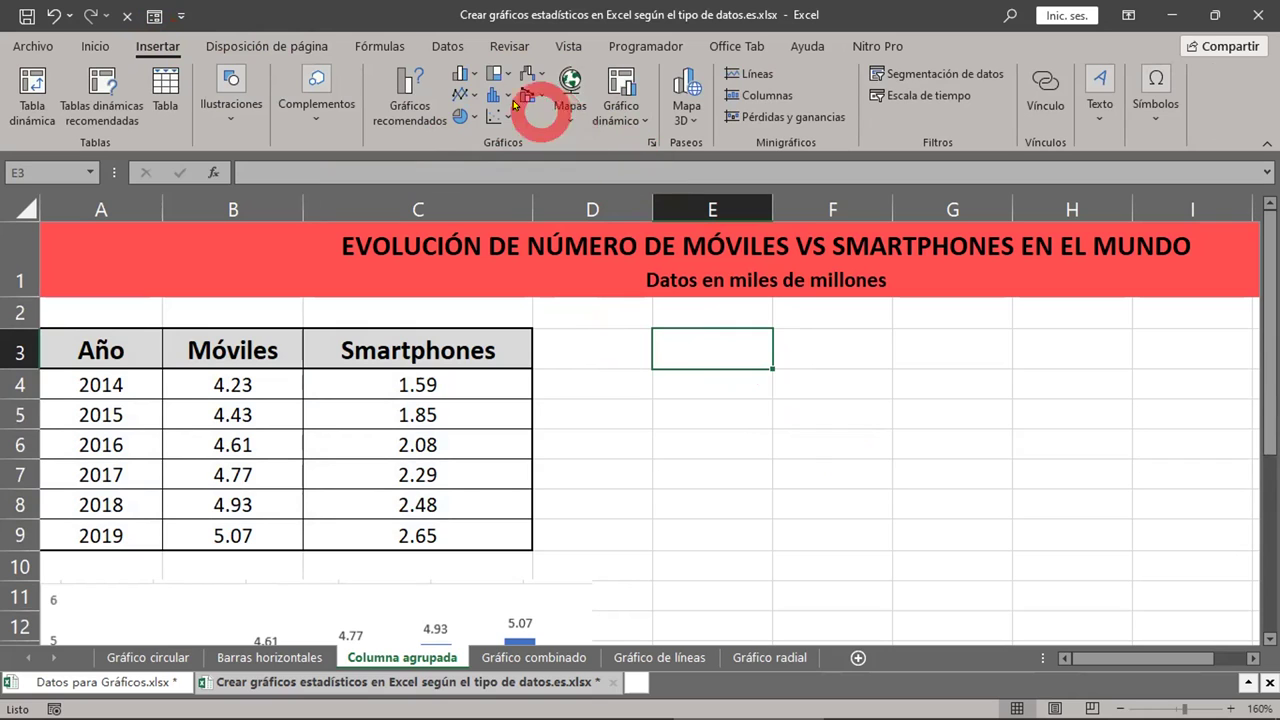
click(467, 74)
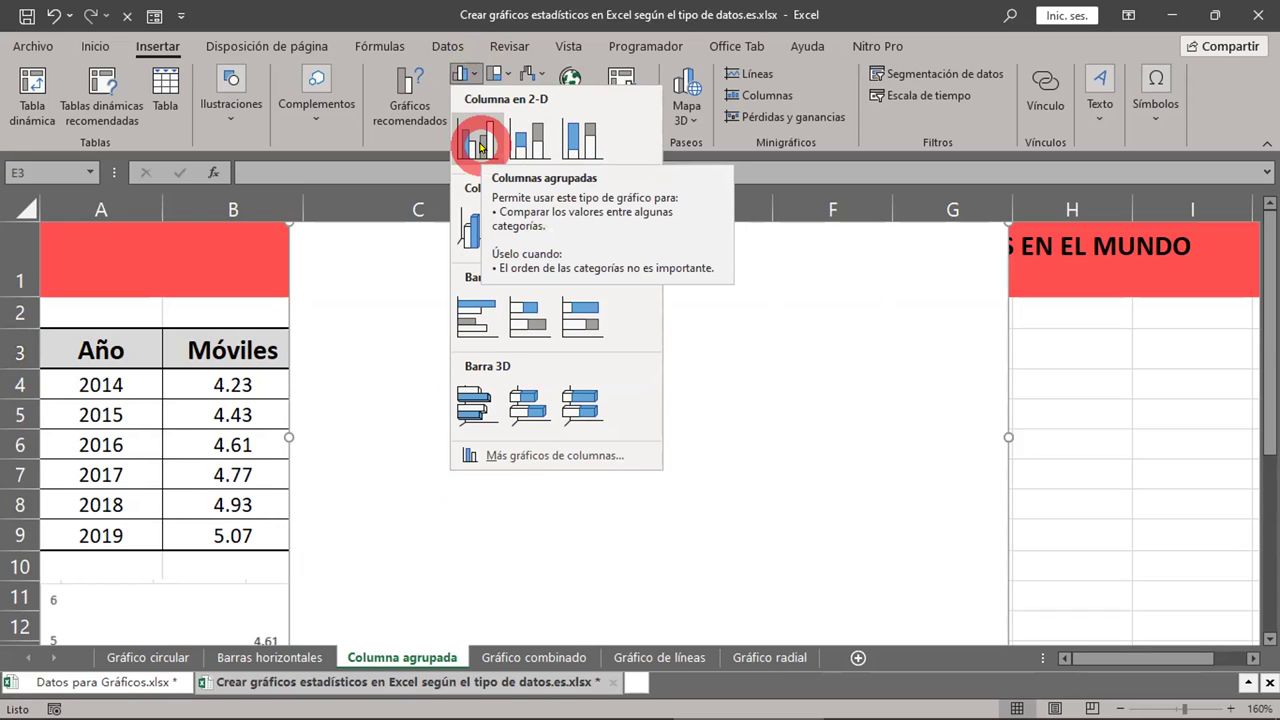
click(479, 146)
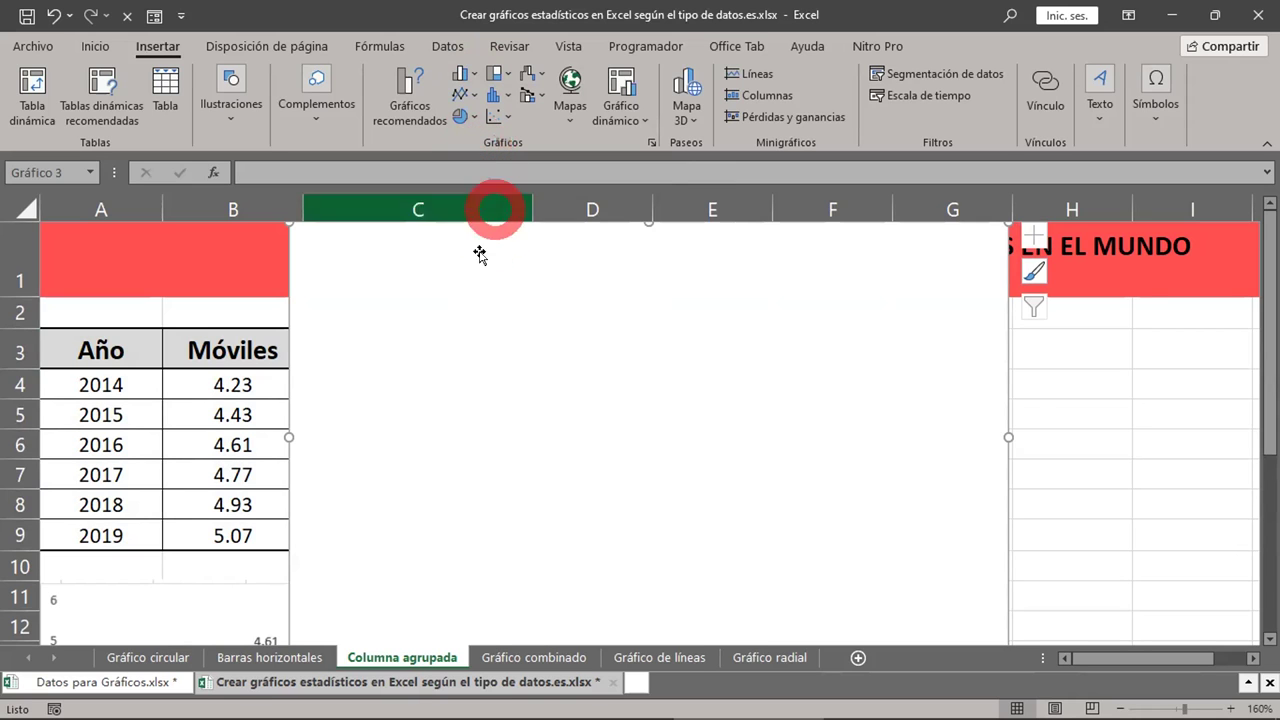
Move the empty chart beside the data table and shrink it to a smaller size
mouse_move(340, 240)
mouse_down()
mouse_move(484, 306)
mouse_move(628, 324)
mouse_up()
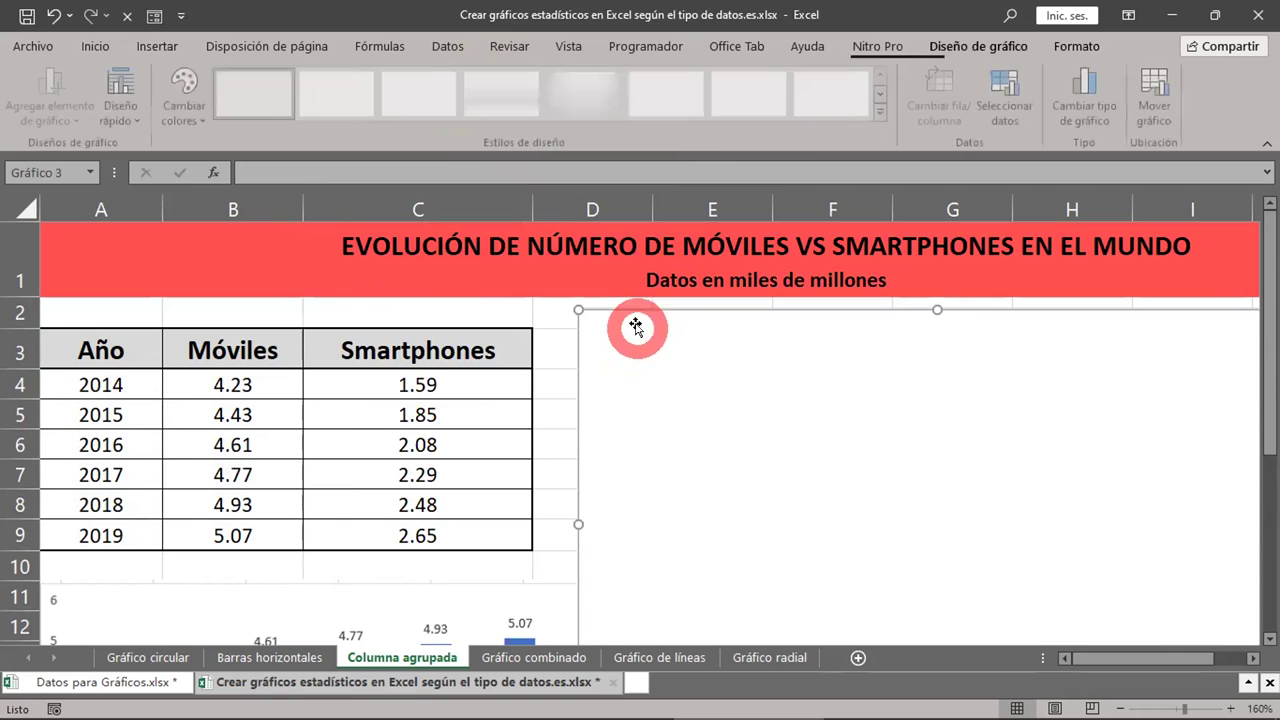
scroll(940, 595, down, 2)
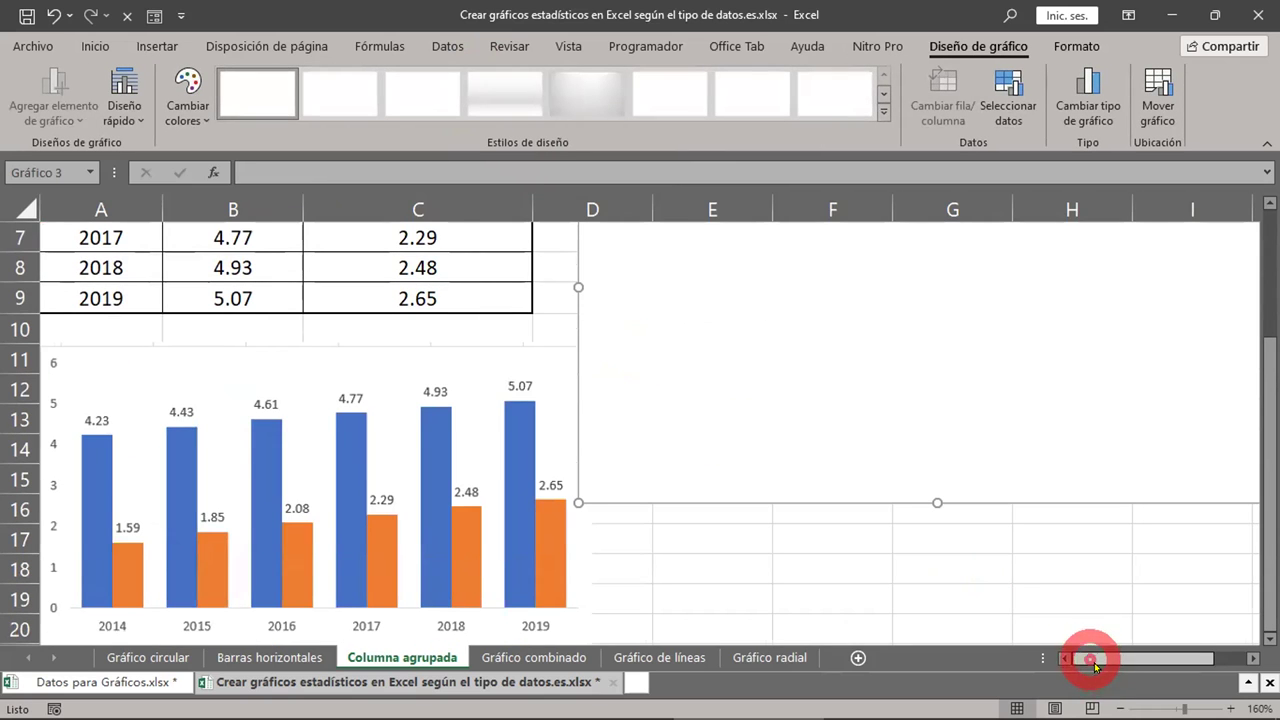
drag(1090, 666, 1120, 664)
drag(1033, 497, 888, 360)
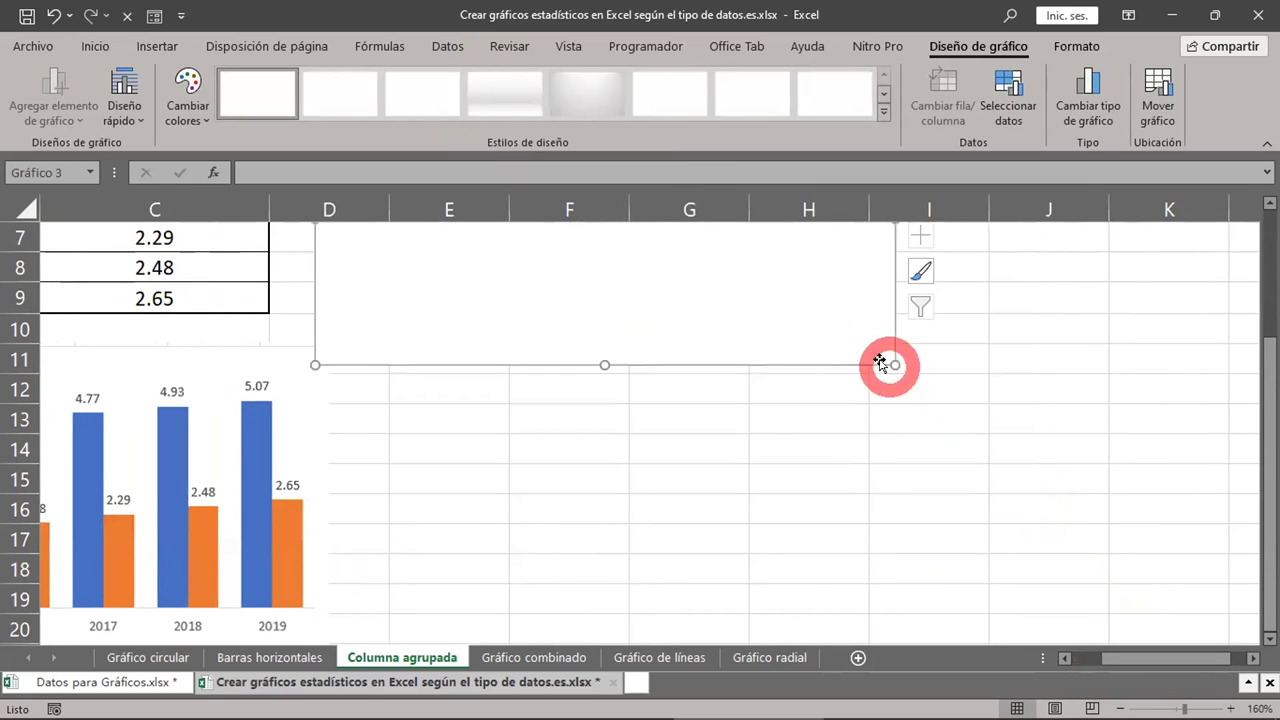
scroll(880, 500, up, 2)
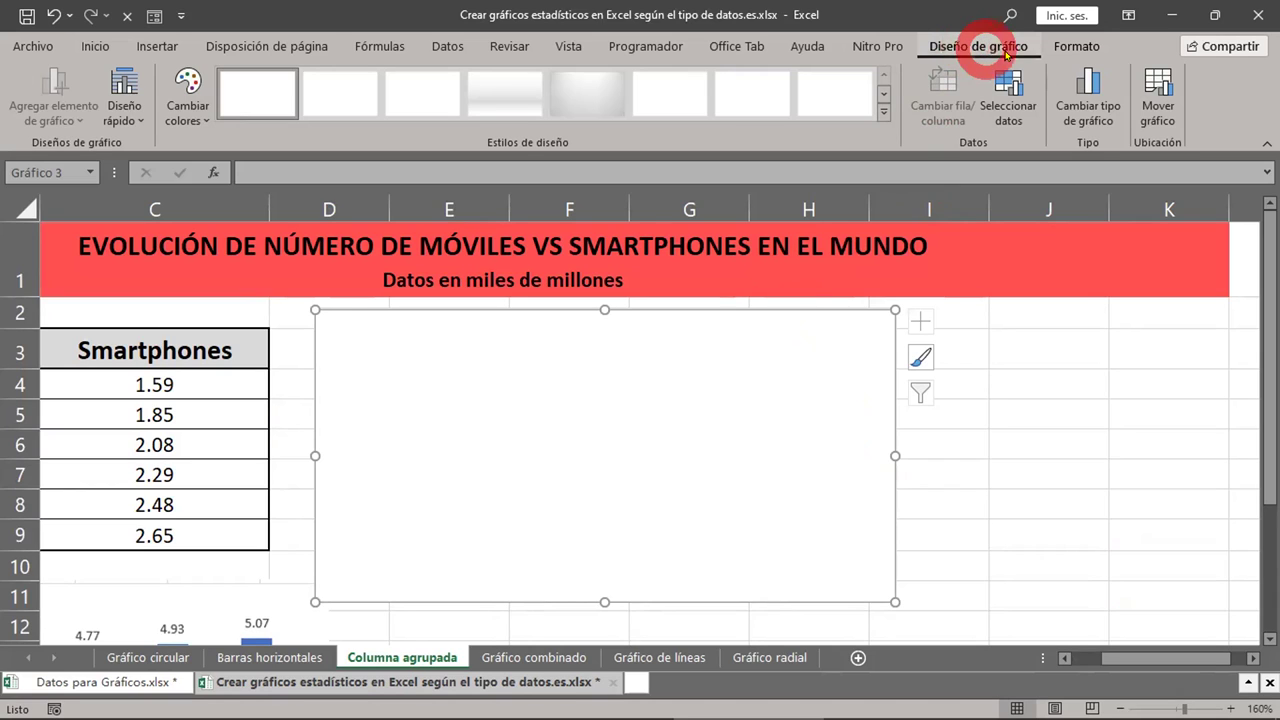
Open the Seleccionar origen de datos dialog from Diseño de gráfico for the blank chart
click(1165, 110)
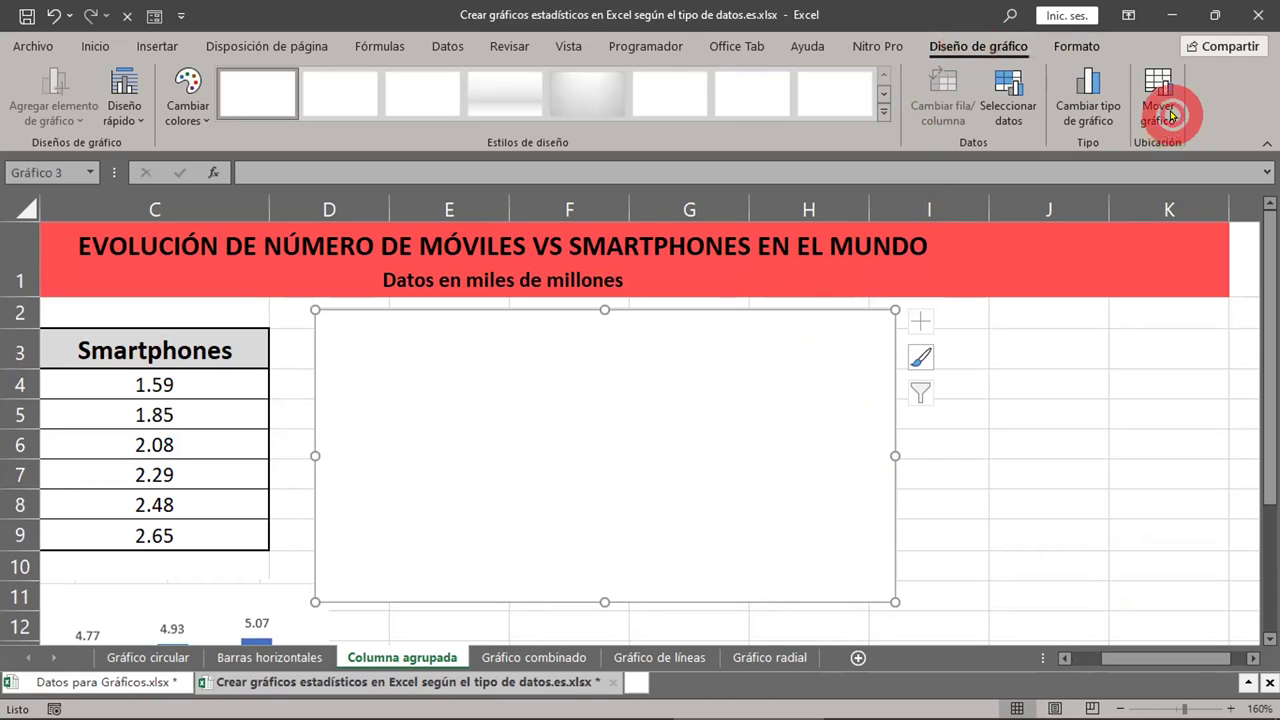
click(978, 146)
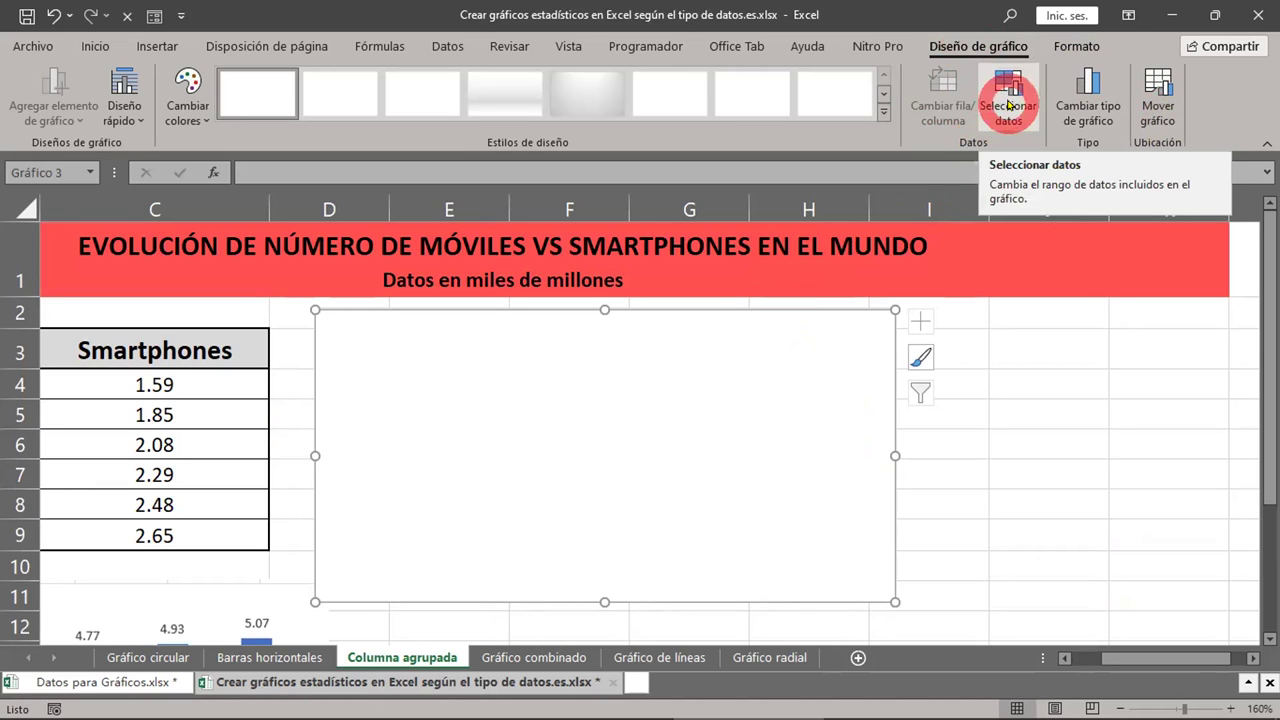
click(1008, 105)
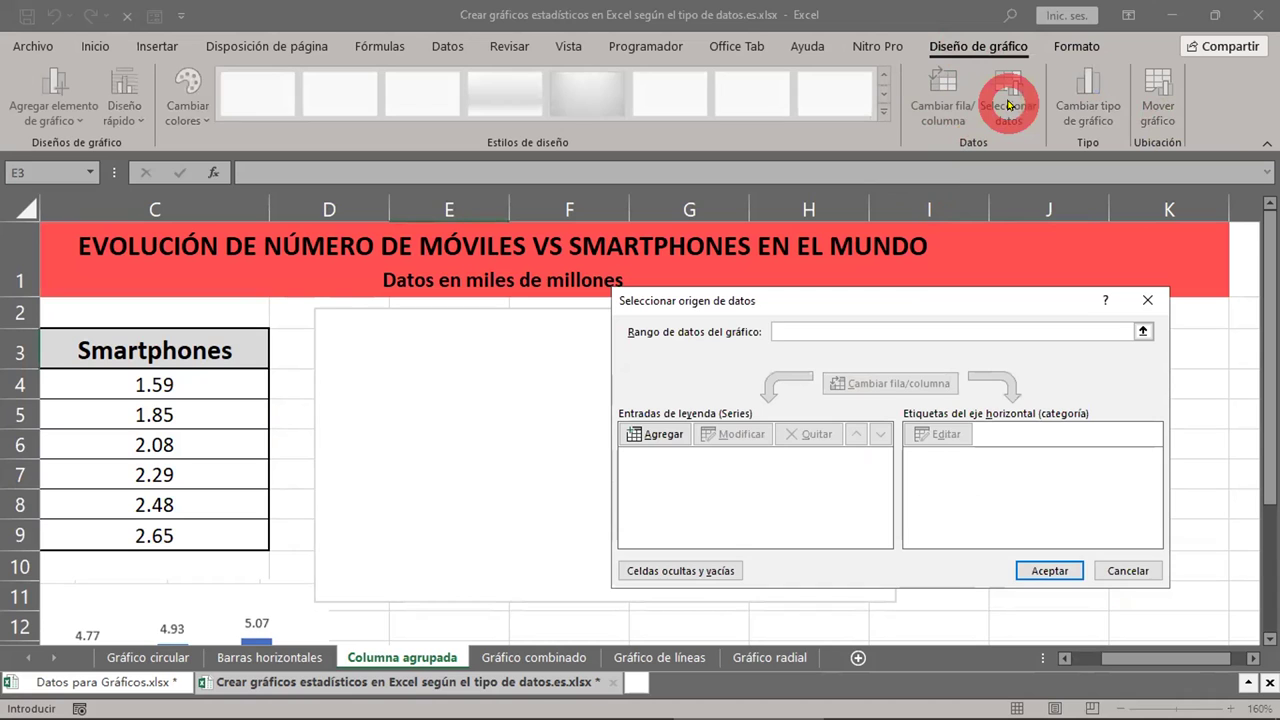
click(645, 307)
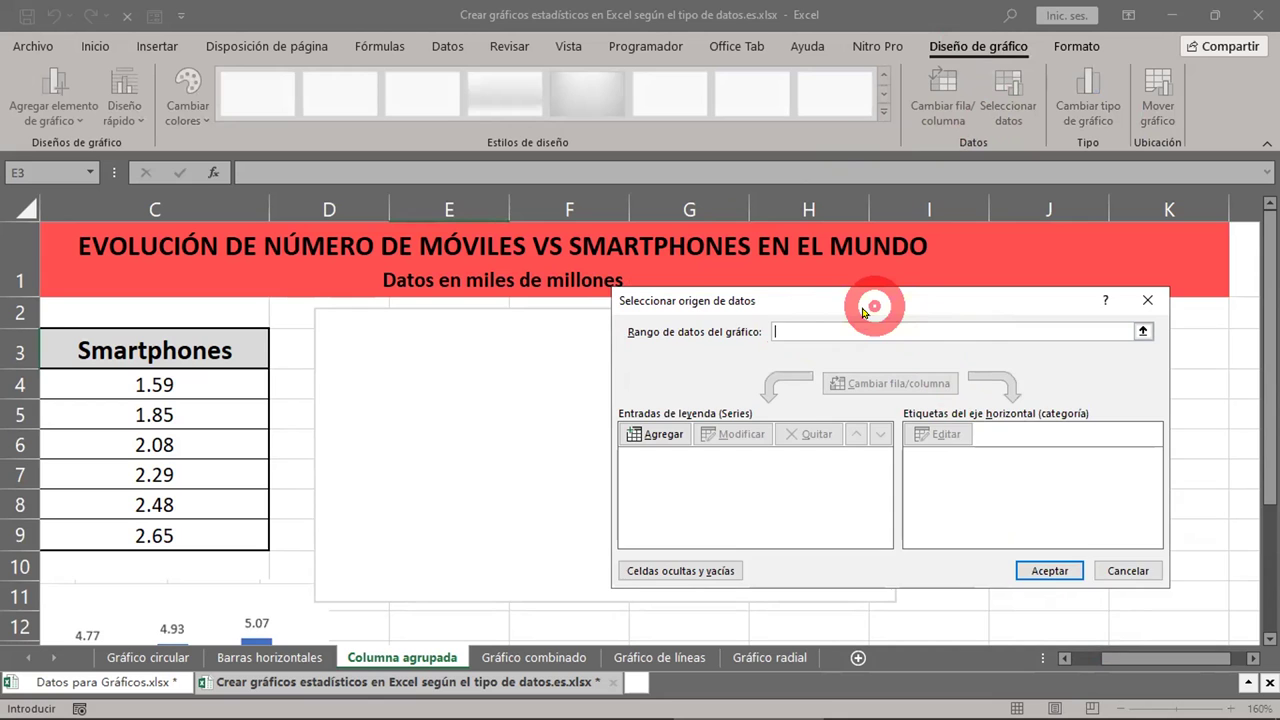
Move the dialog off the table and set the chart data range to B4:C9
drag(865, 311, 528, 299)
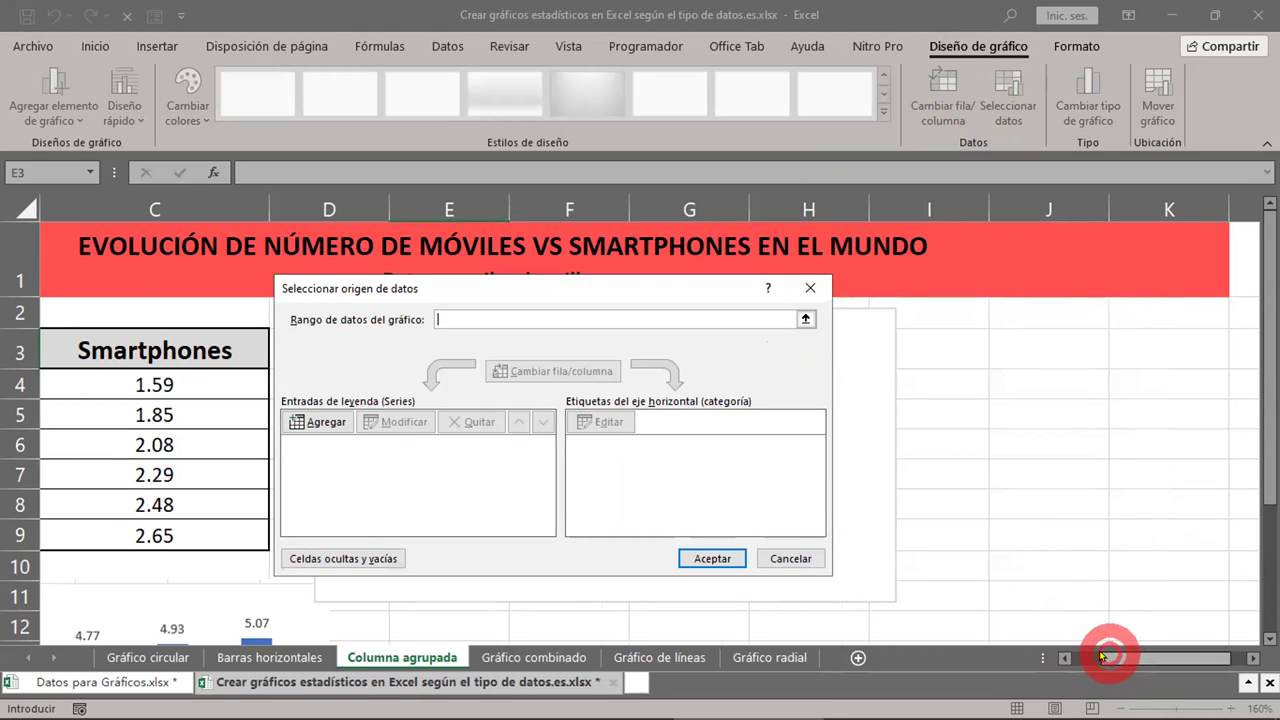
drag(1103, 655, 1071, 655)
drag(515, 295, 938, 351)
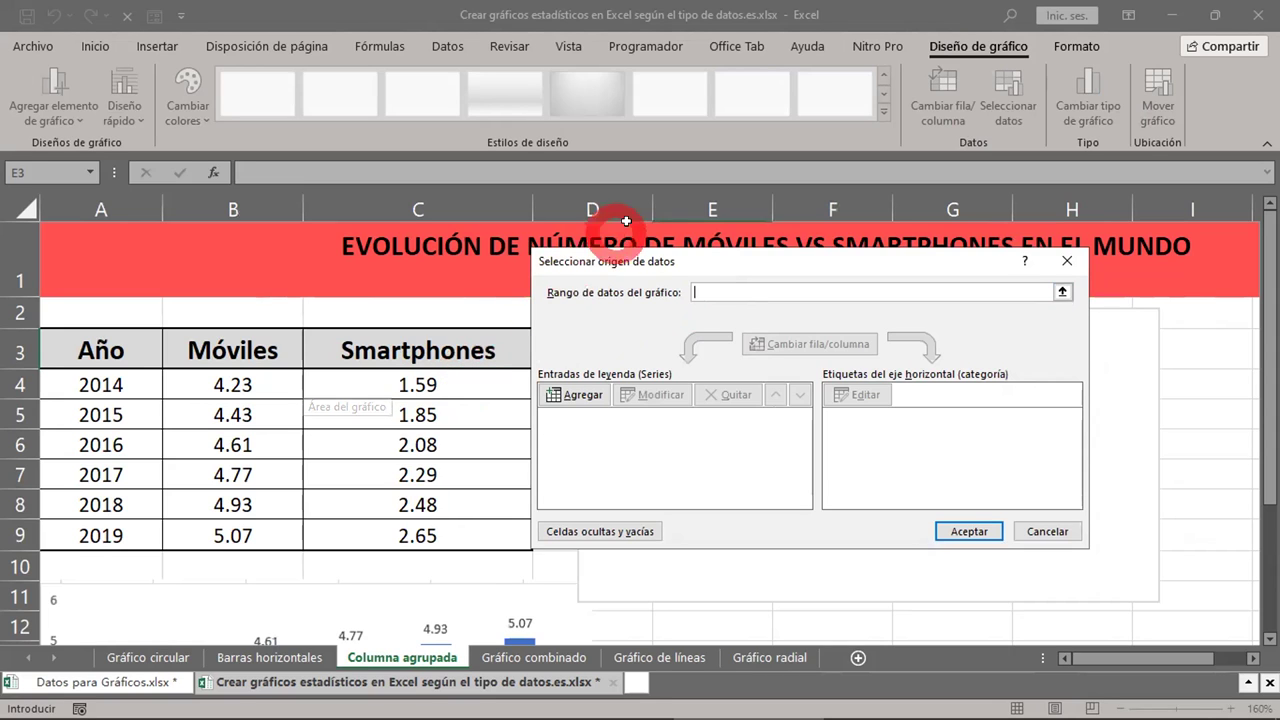
drag(660, 250, 682, 242)
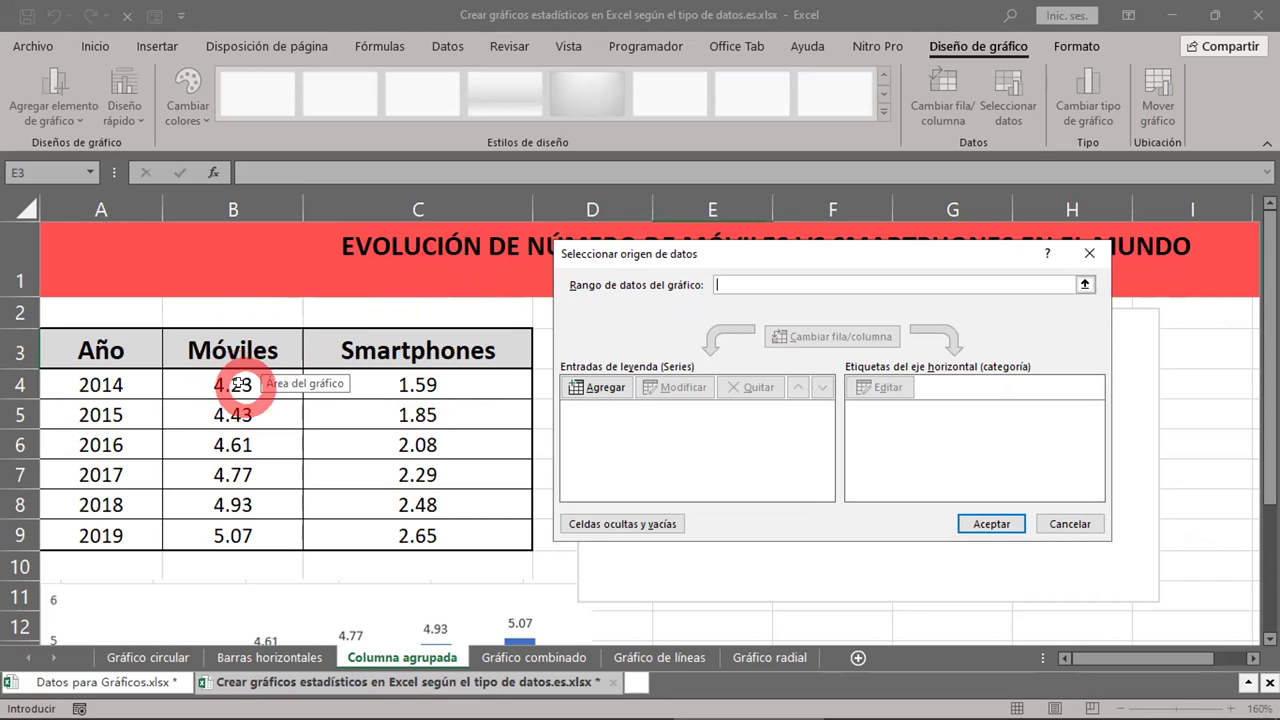
drag(233, 383, 386, 518)
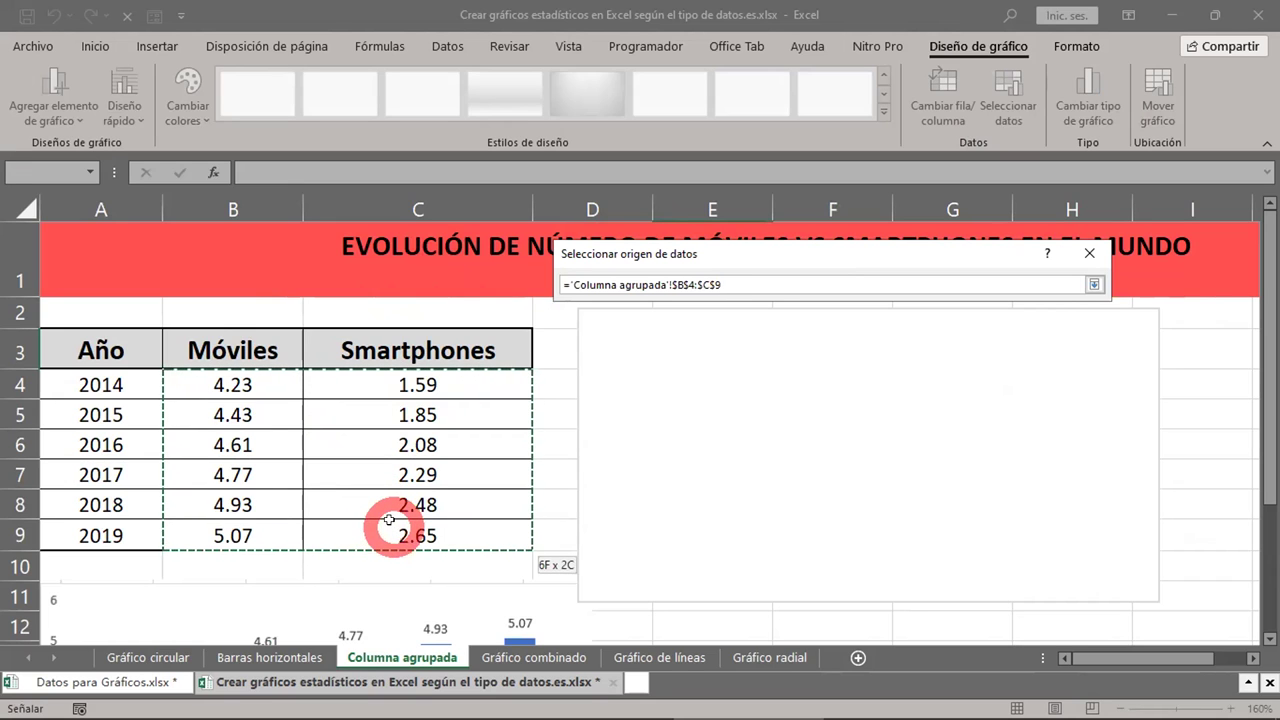
drag(386, 518, 386, 519)
Edit Series1 so its name comes from cell B3, making it Móviles
drag(766, 251, 770, 248)
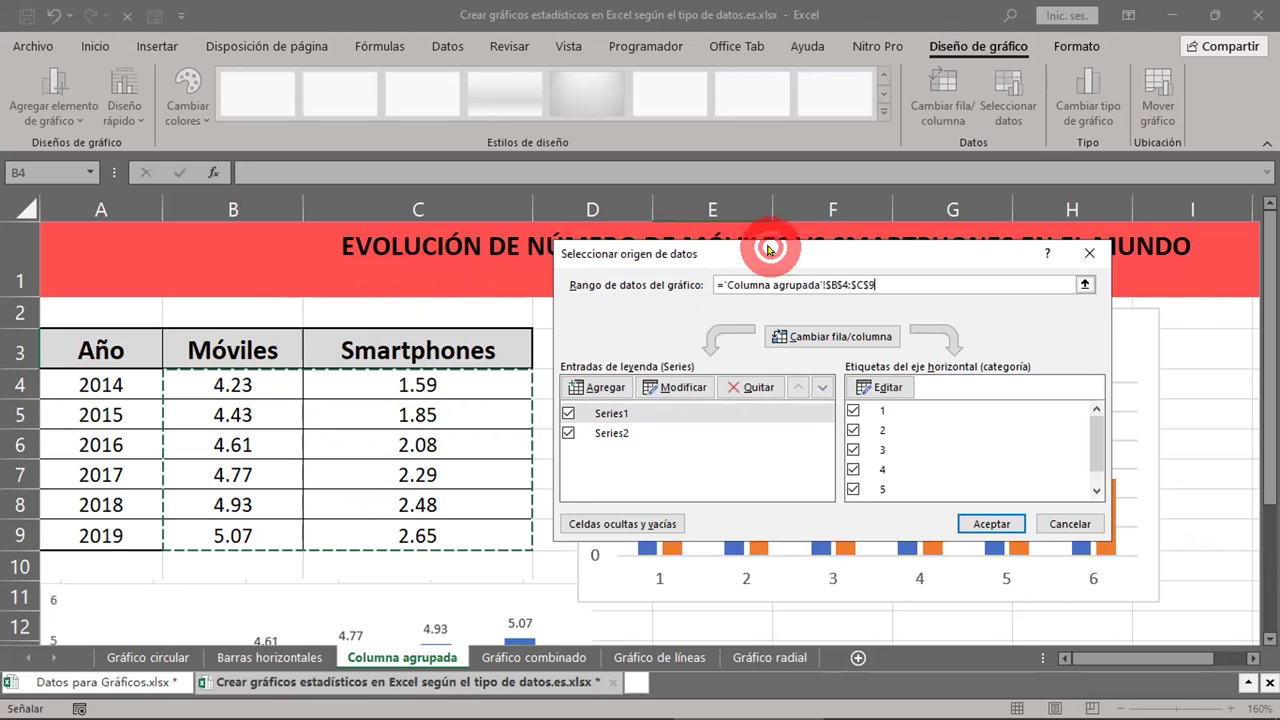
drag(769, 248, 742, 278)
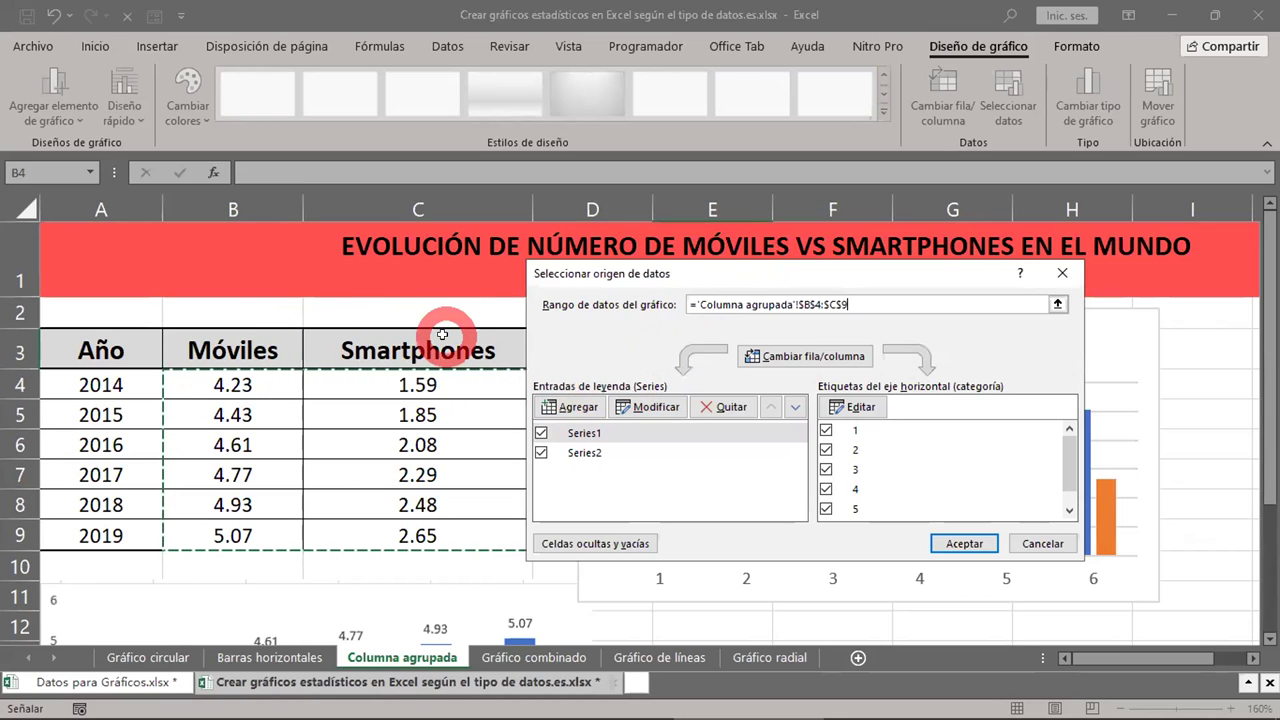
click(578, 433)
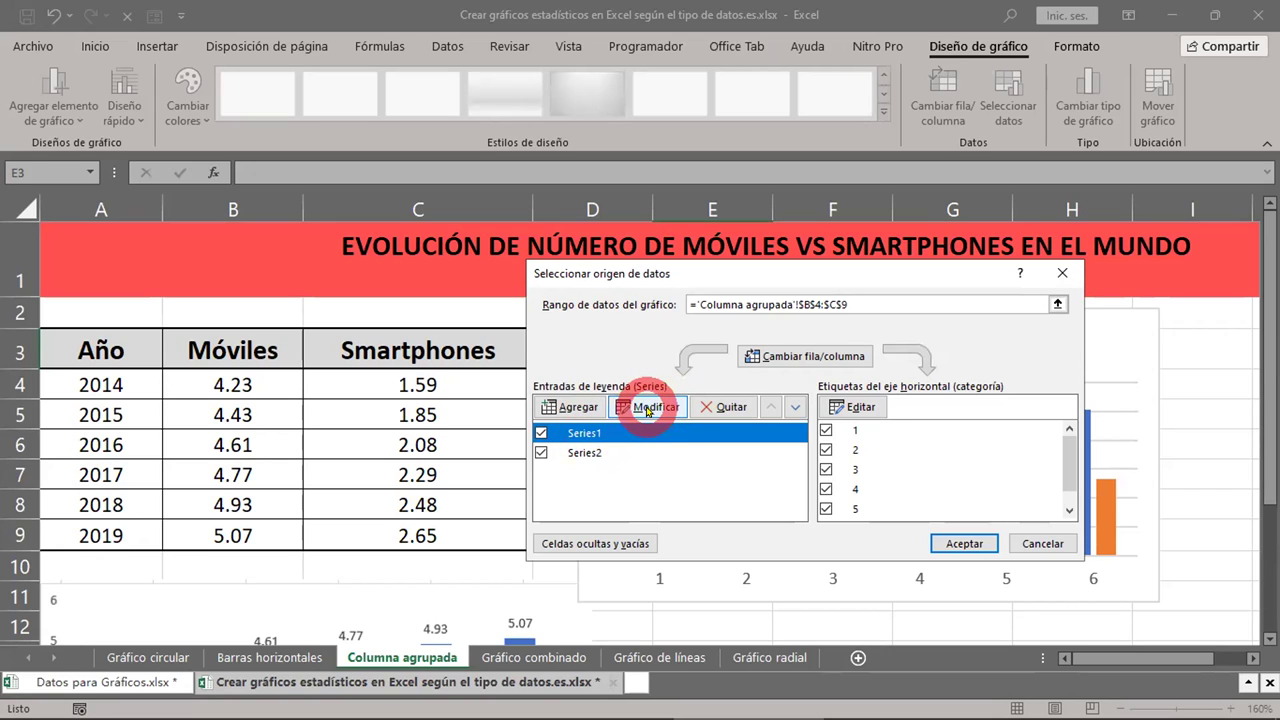
click(647, 408)
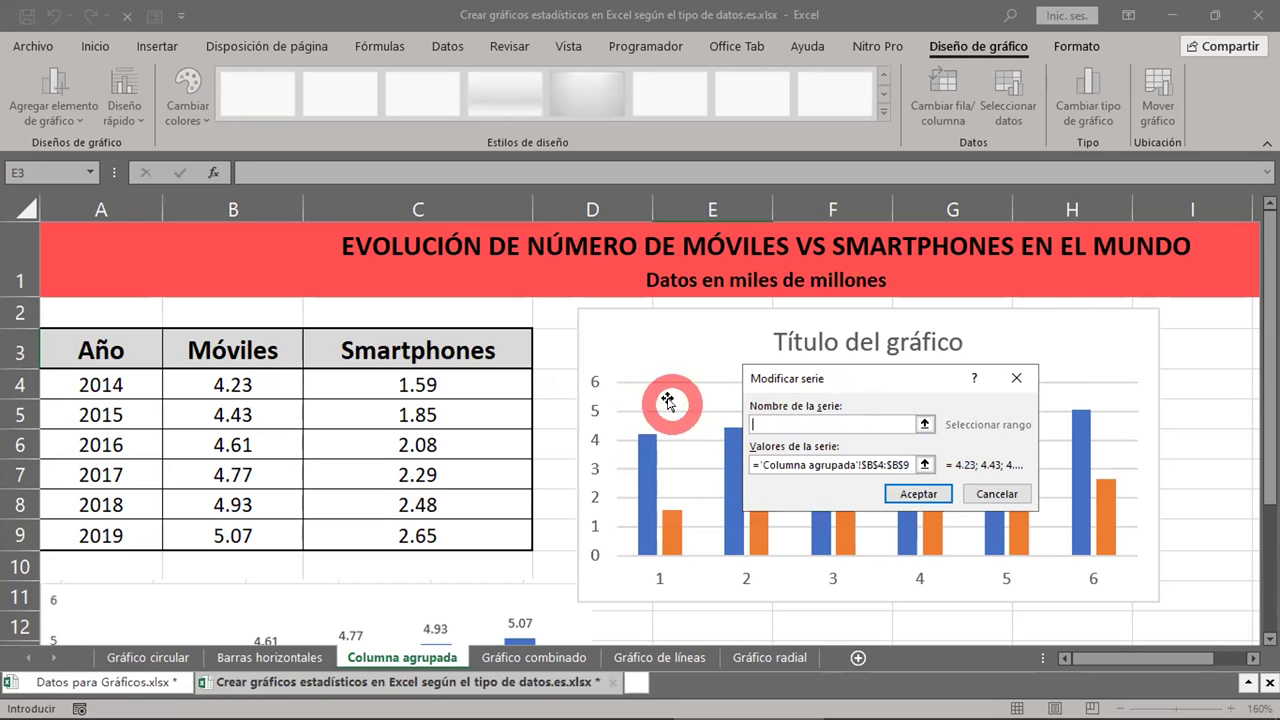
click(224, 352)
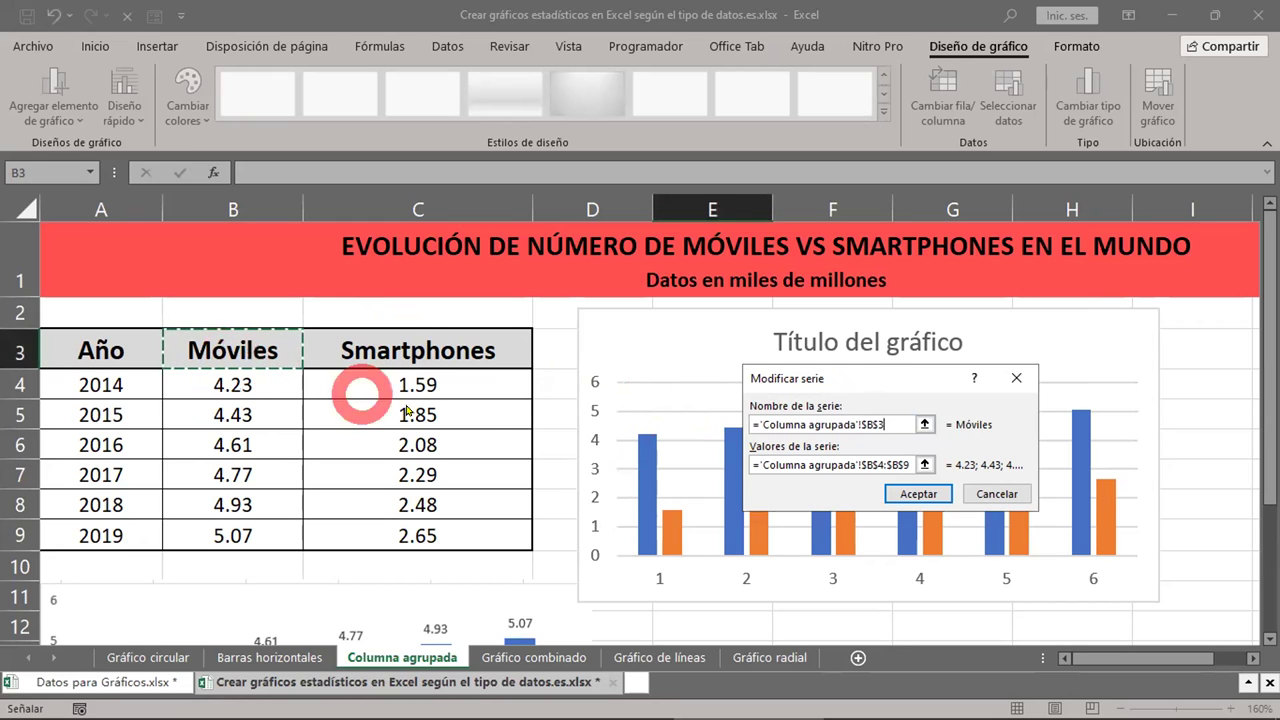
click(918, 494)
click(587, 432)
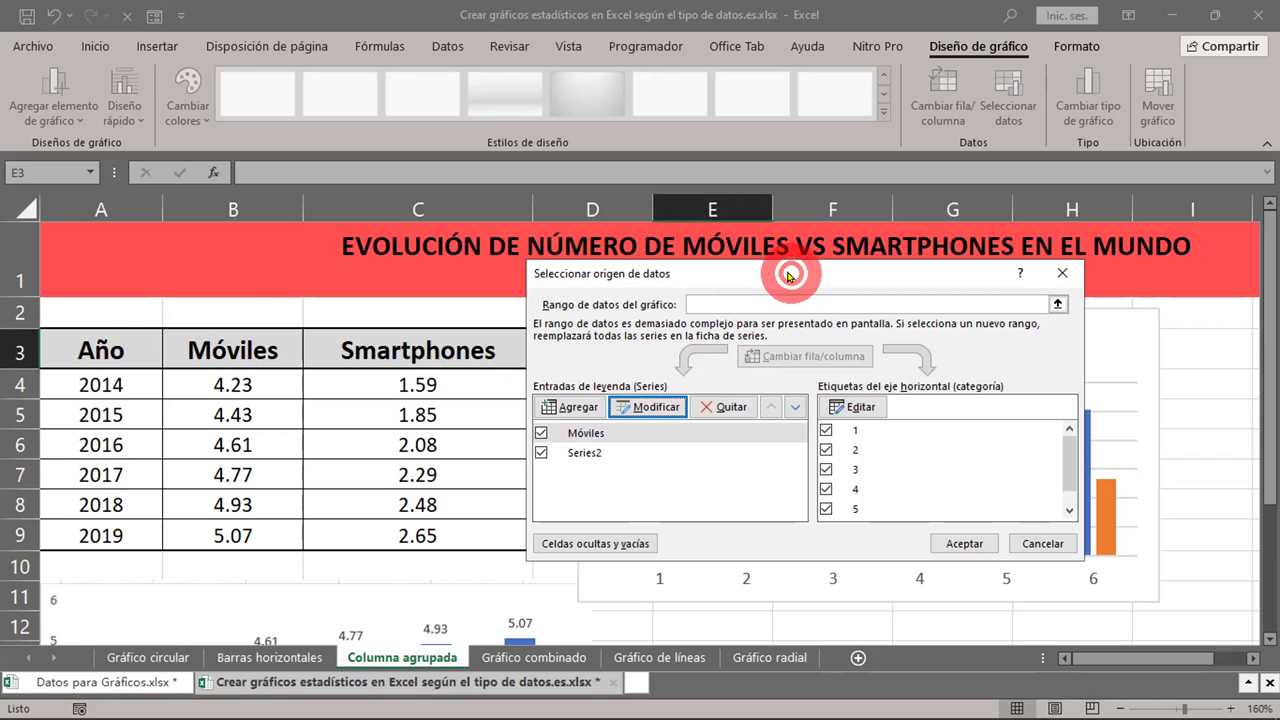
drag(788, 274, 801, 306)
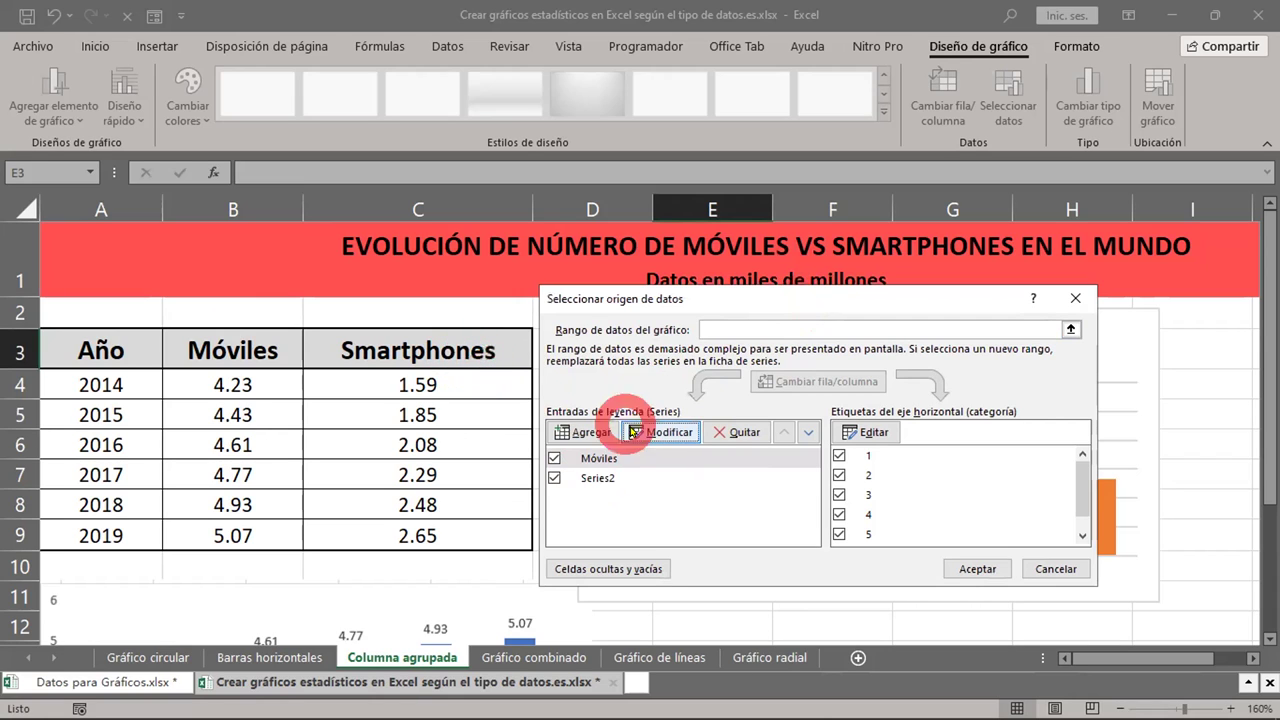
Name Series2 'Smartphones' from cell C3, then shift the data source dialog aside and back
click(600, 476)
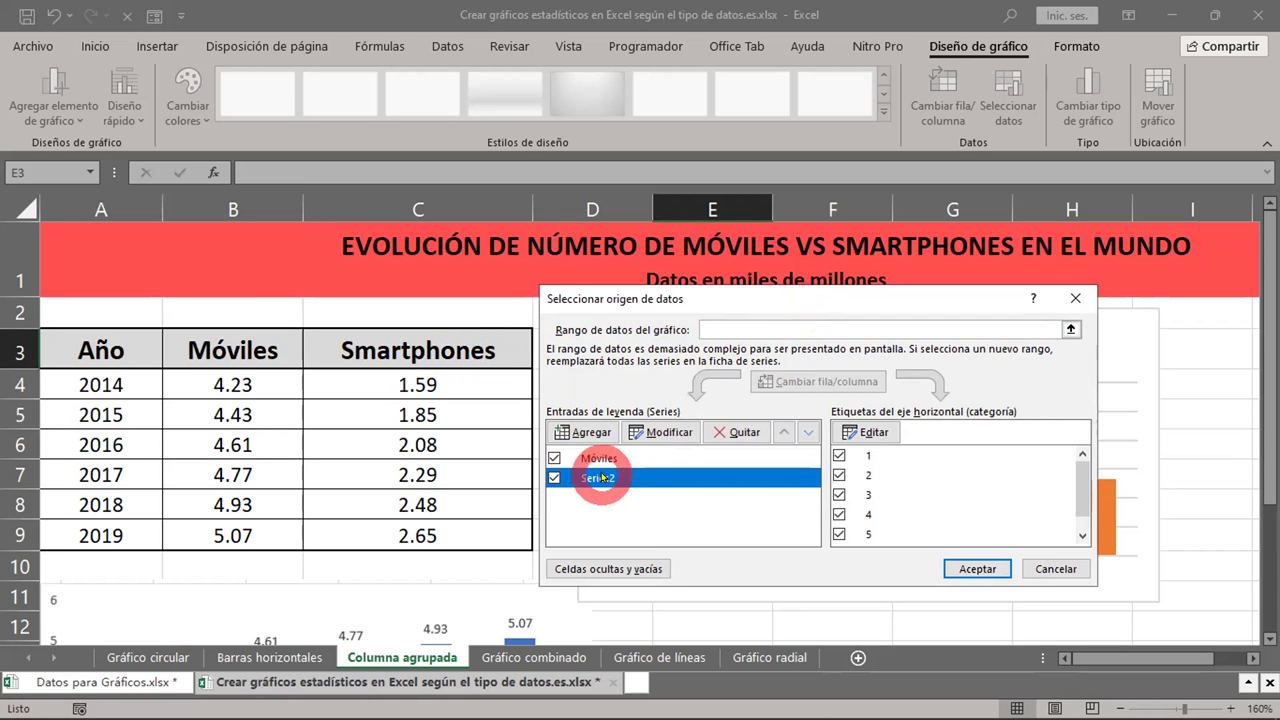
click(662, 431)
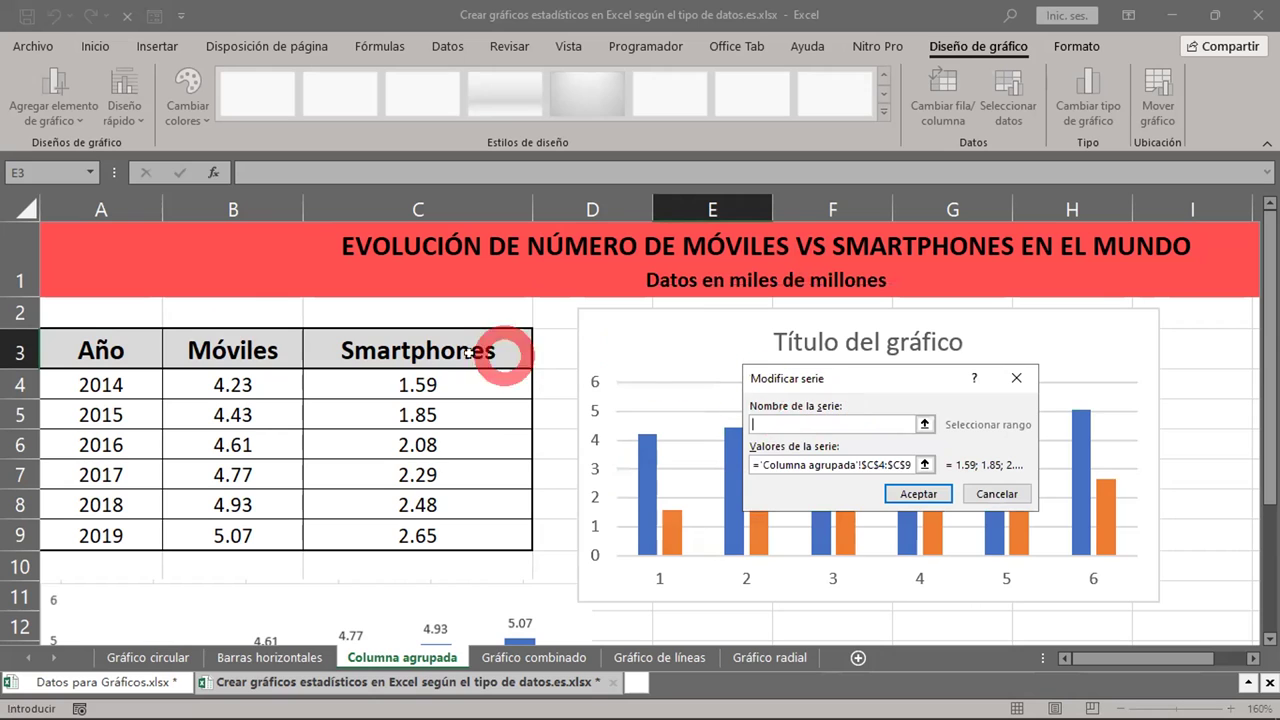
click(417, 352)
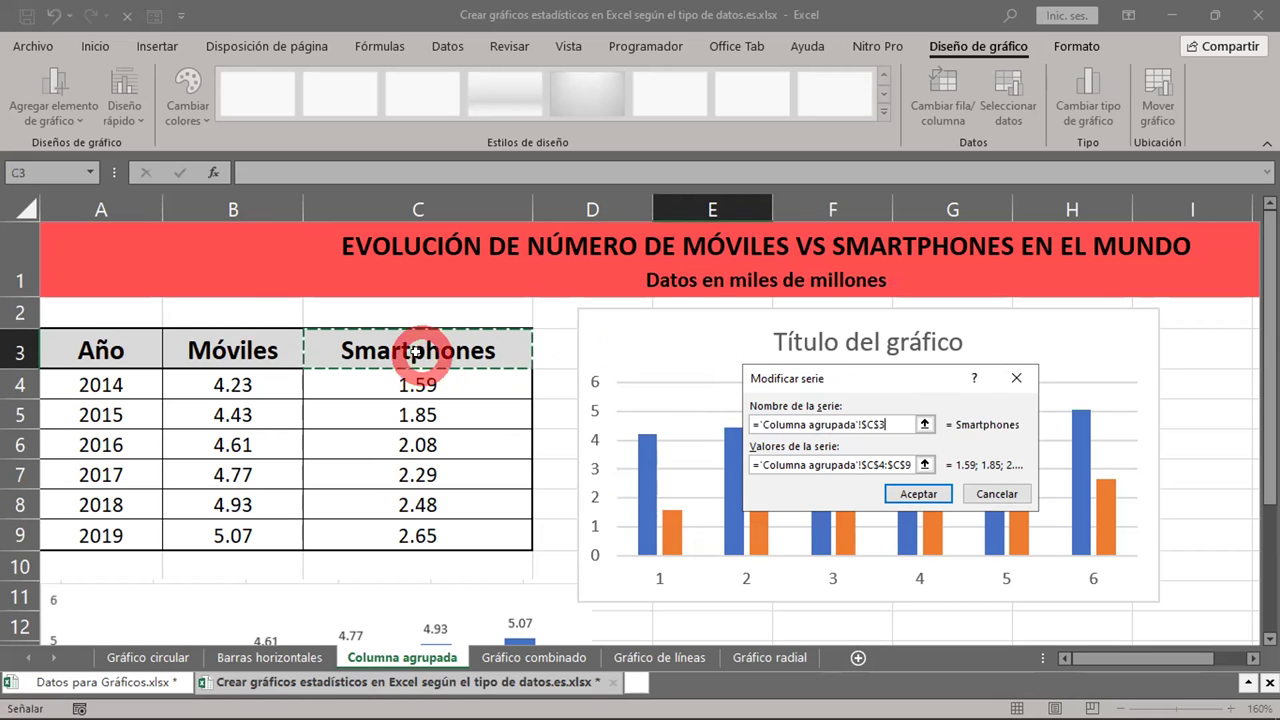
click(910, 494)
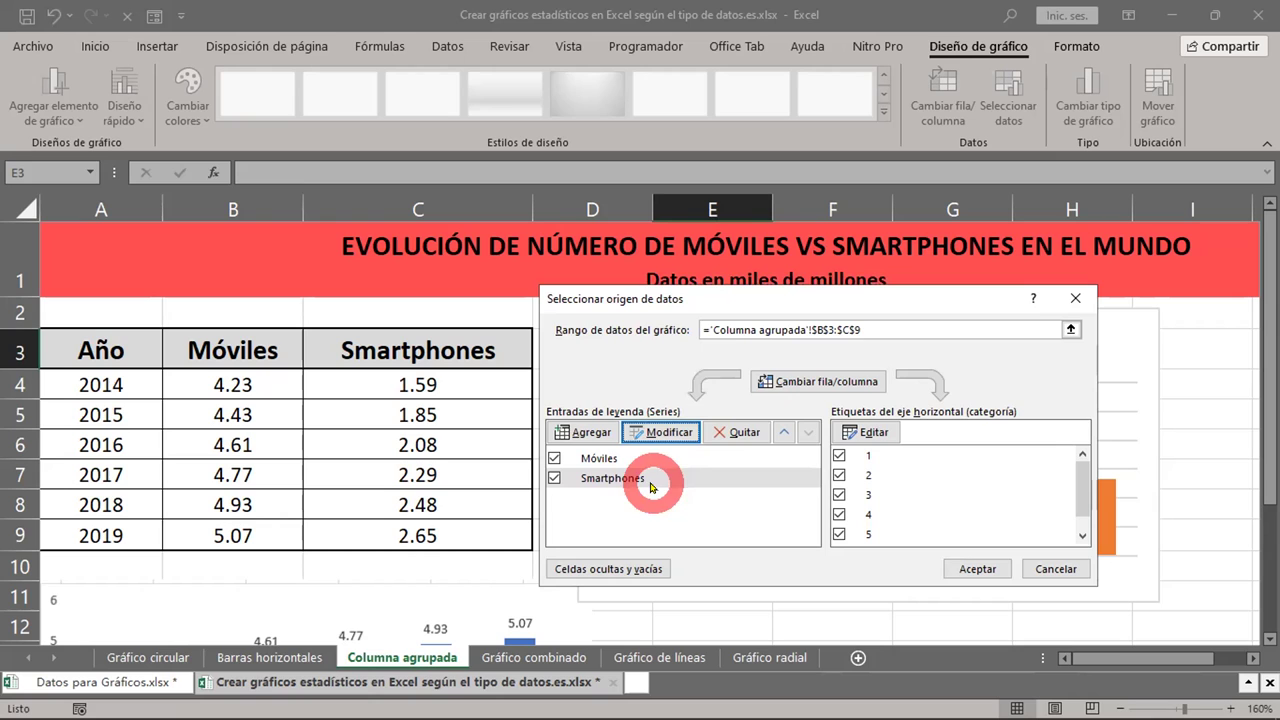
drag(712, 298, 542, 69)
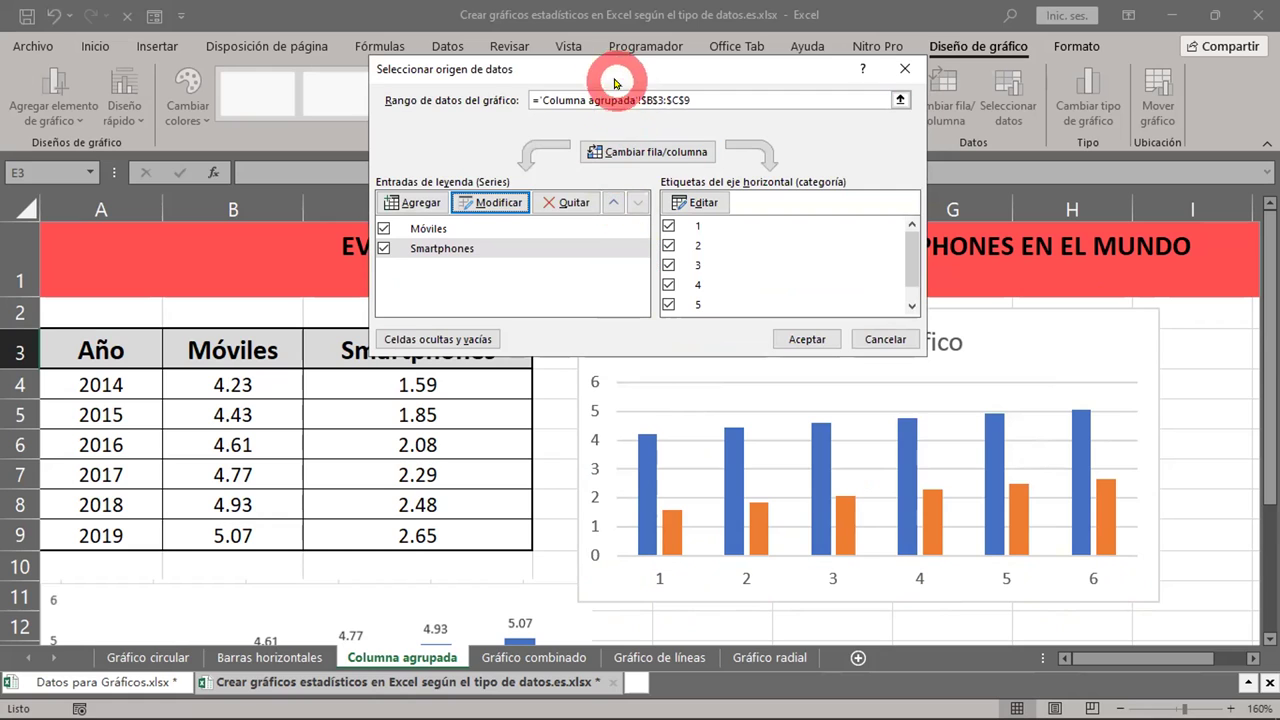
drag(614, 83, 614, 85)
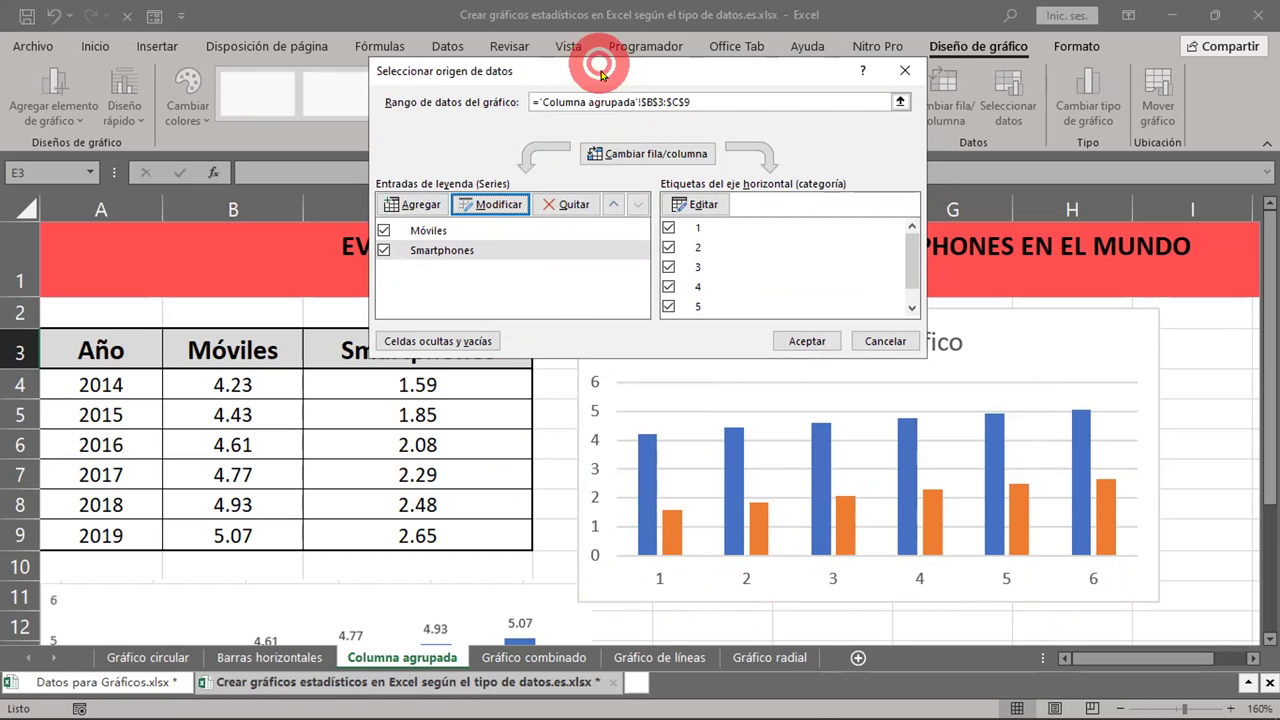
drag(600, 72, 722, 270)
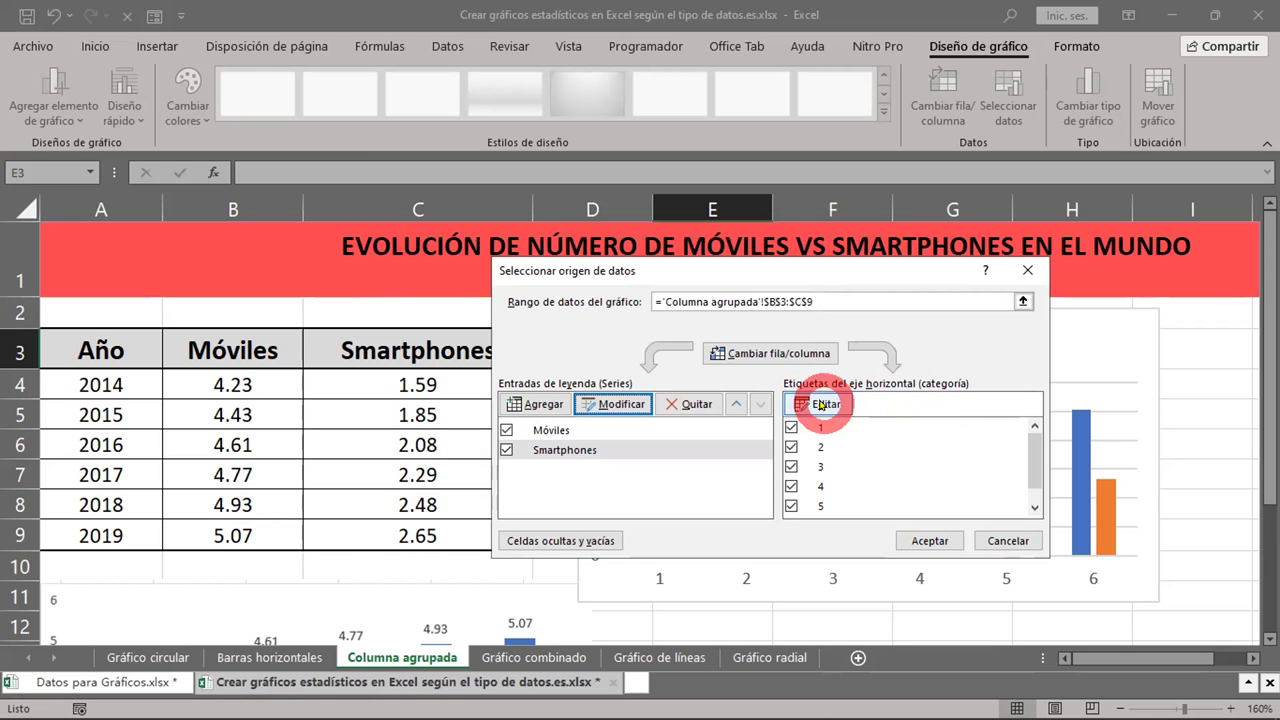
Use the years in A4:A9 as horizontal axis labels and close Seleccionar origen de datos
click(821, 404)
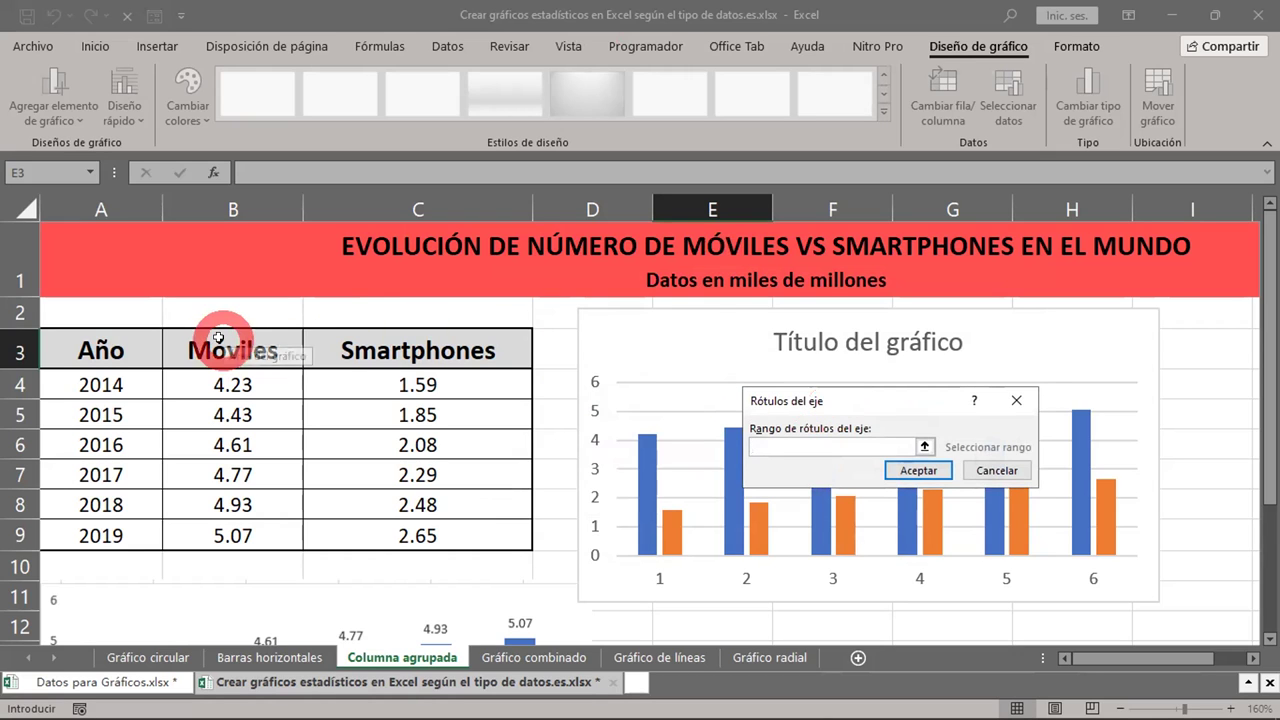
drag(117, 384, 115, 533)
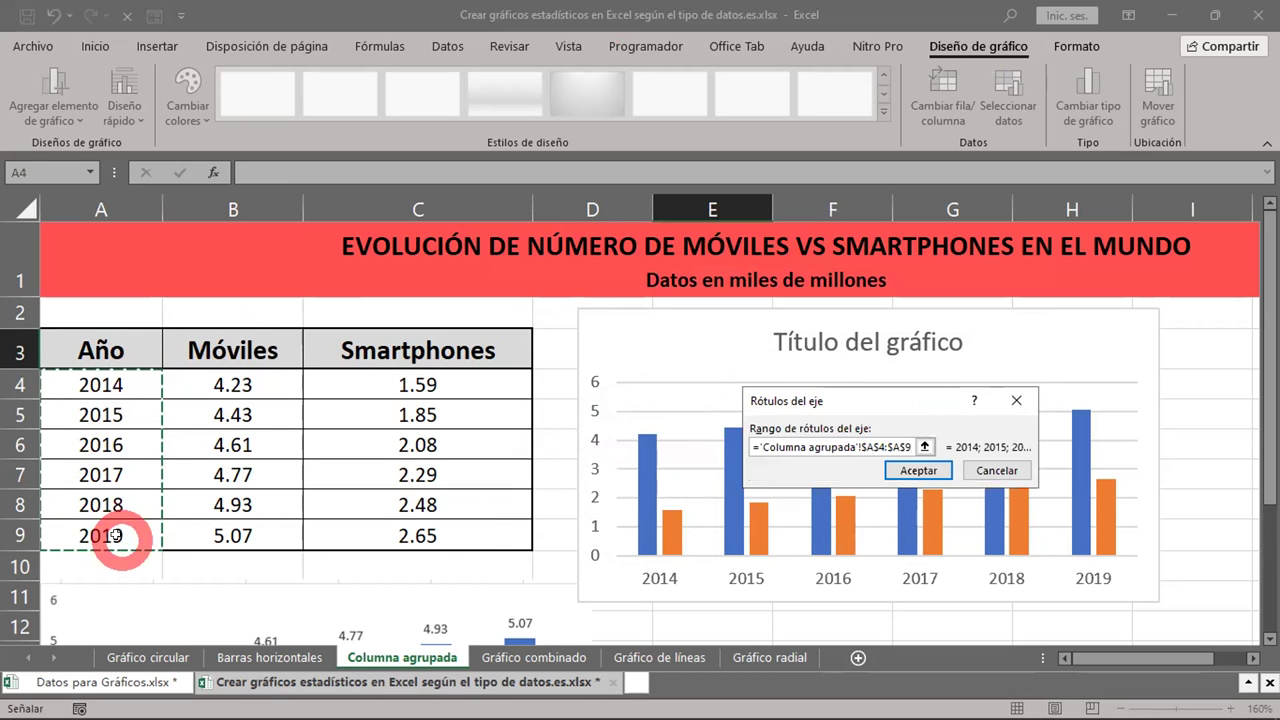
click(916, 474)
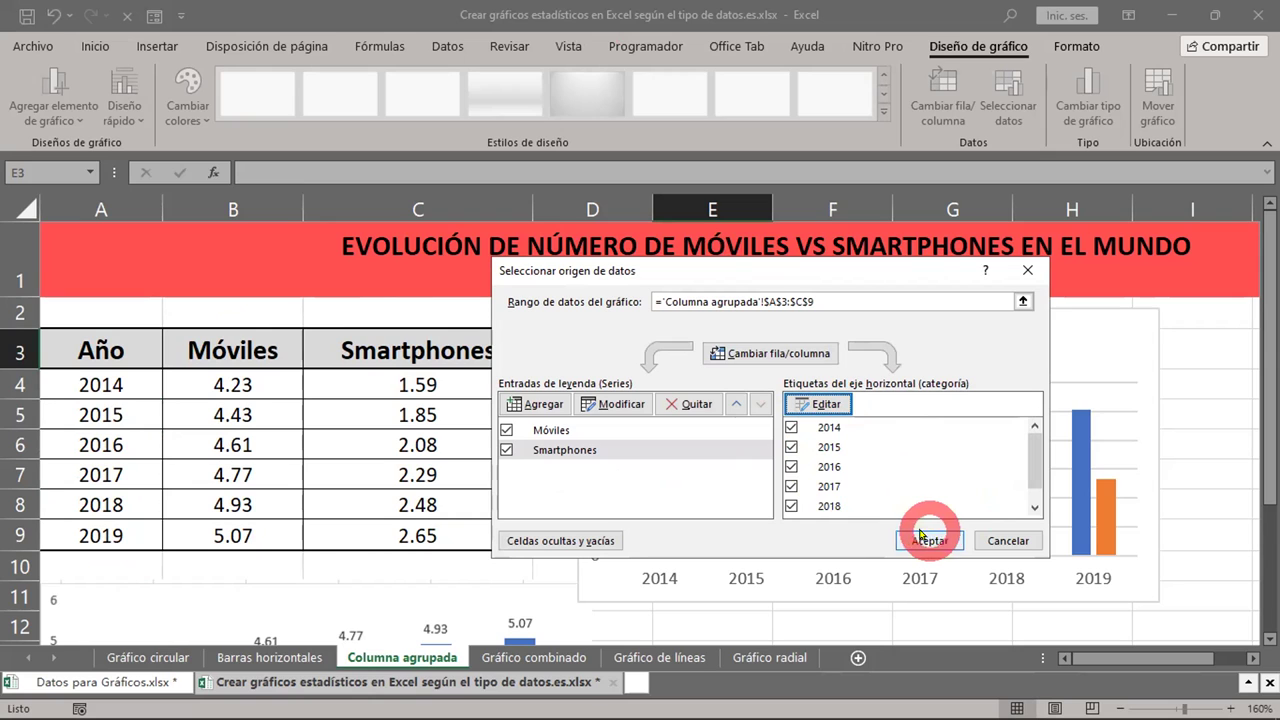
click(923, 540)
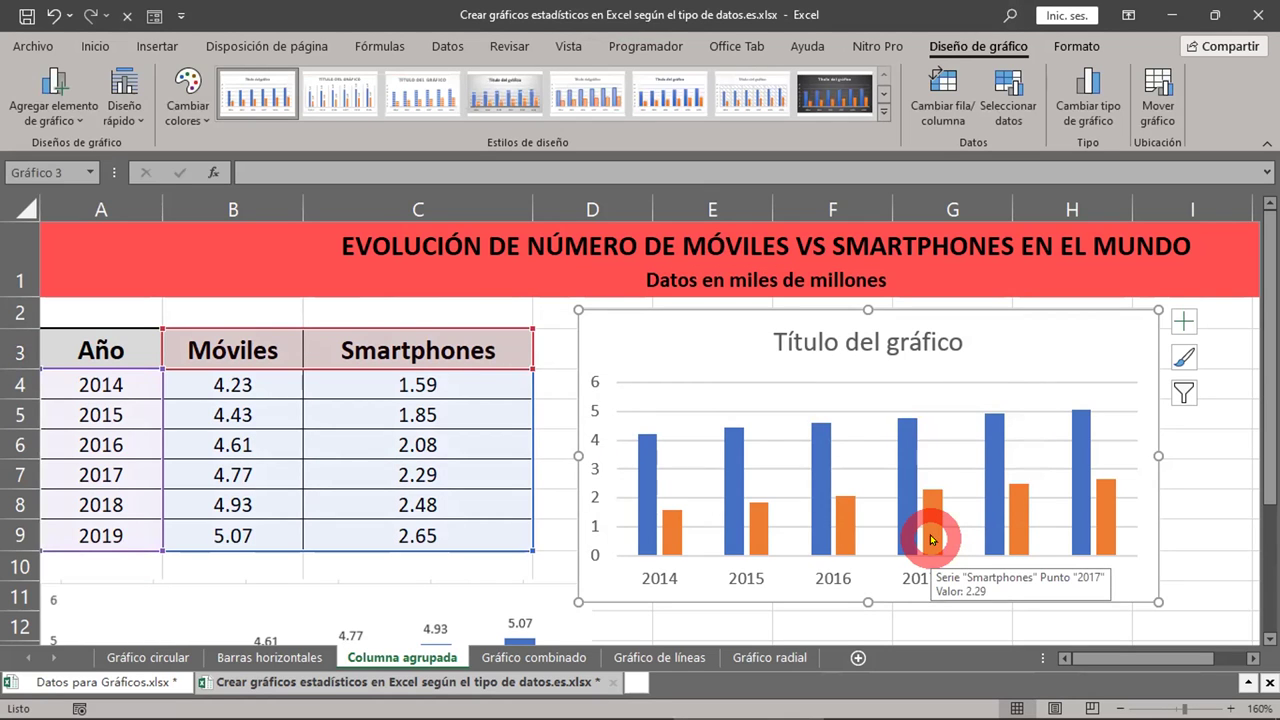
scroll(930, 540, down, 4)
scroll(925, 535, up, 1)
scroll(923, 533, up, 1)
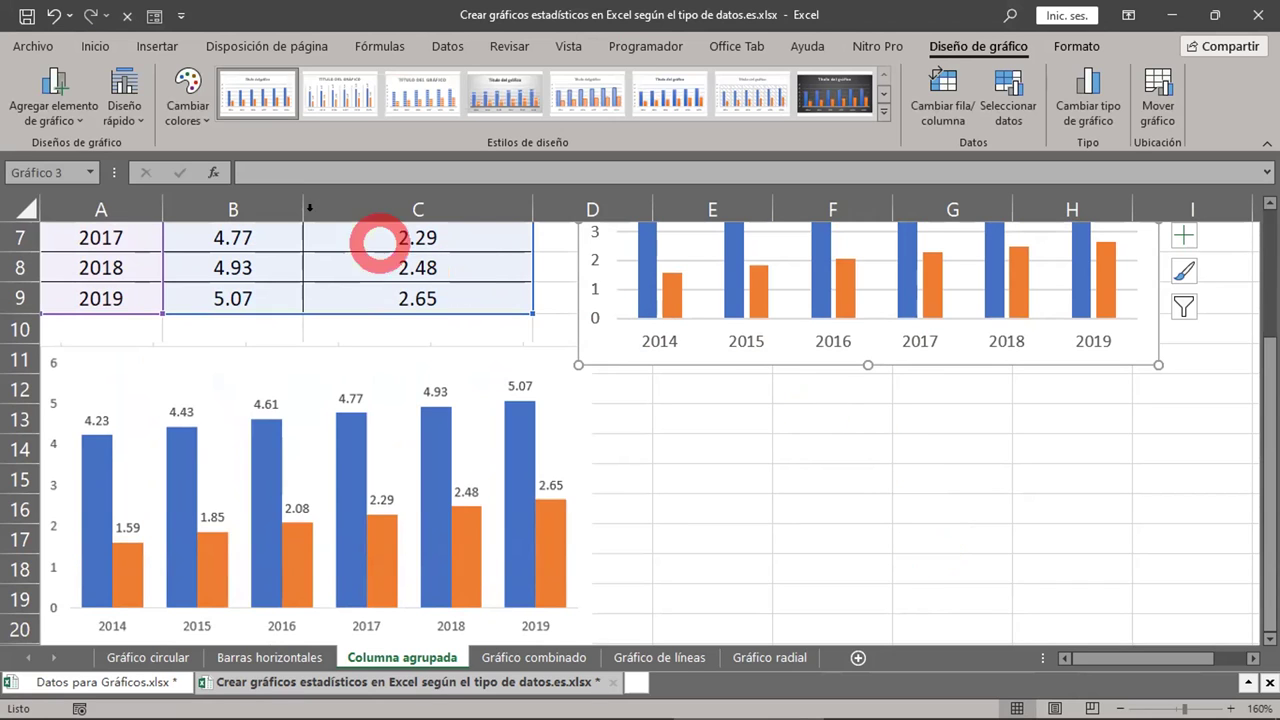
click(137, 117)
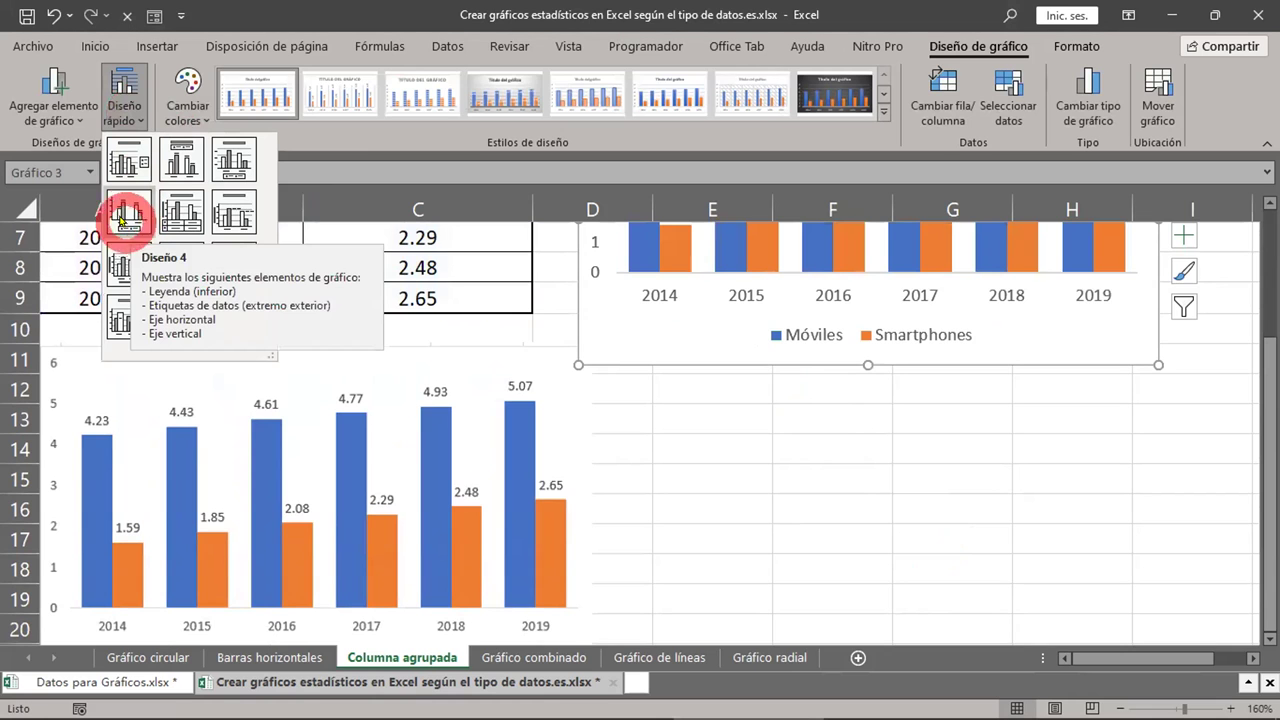
click(124, 213)
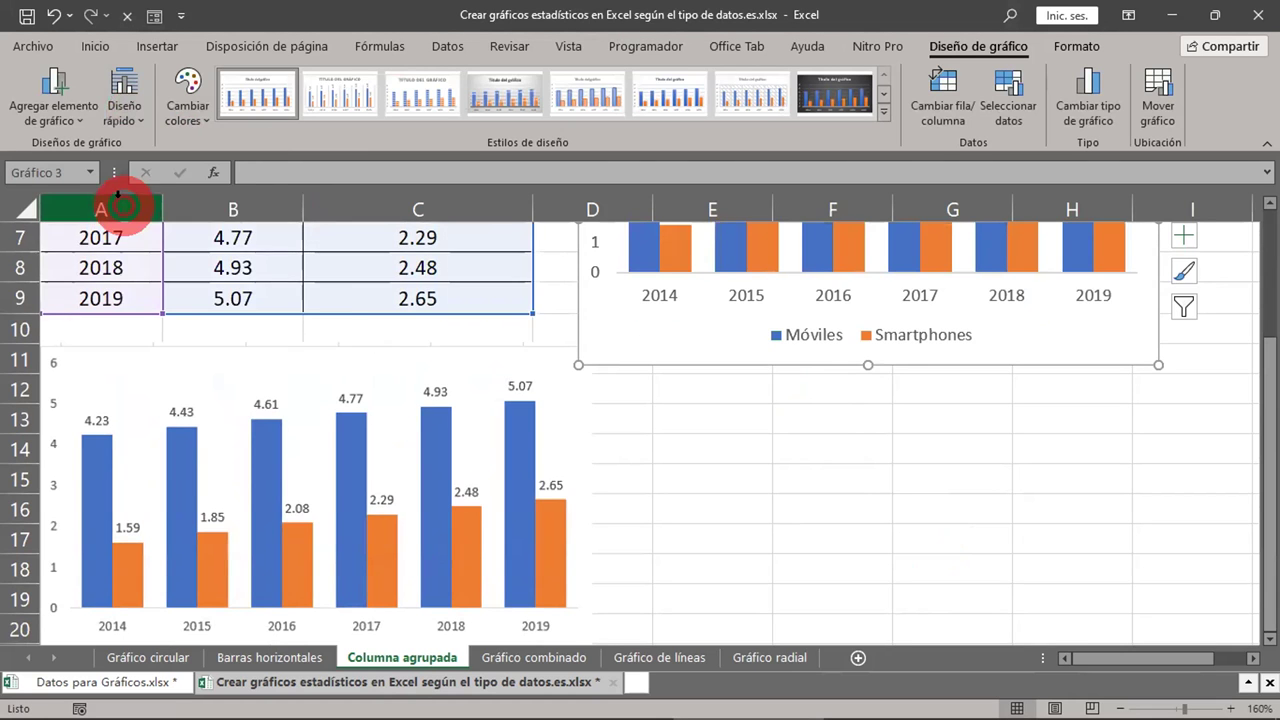
scroll(714, 477, up, 2)
scroll(714, 477, down, 1)
scroll(718, 479, down, 1)
scroll(722, 440, up, 1)
scroll(718, 478, down, 3)
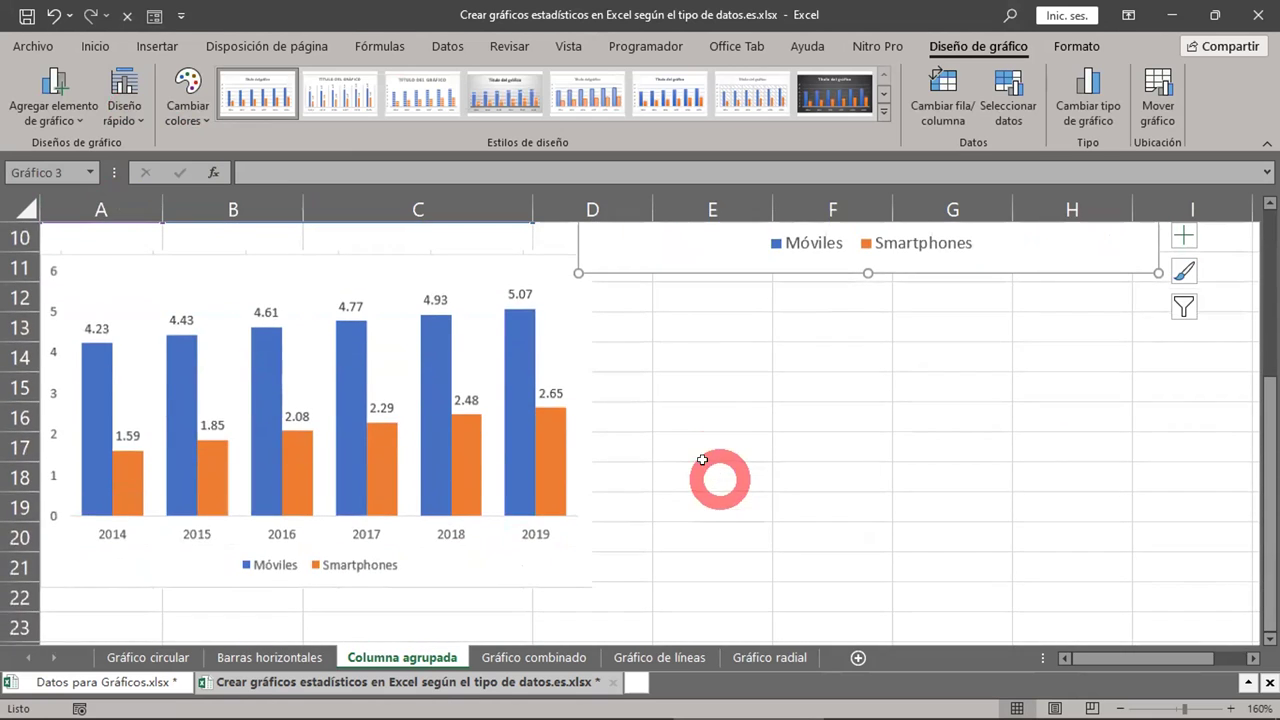
scroll(702, 460, up, 2)
scroll(686, 429, up, 1)
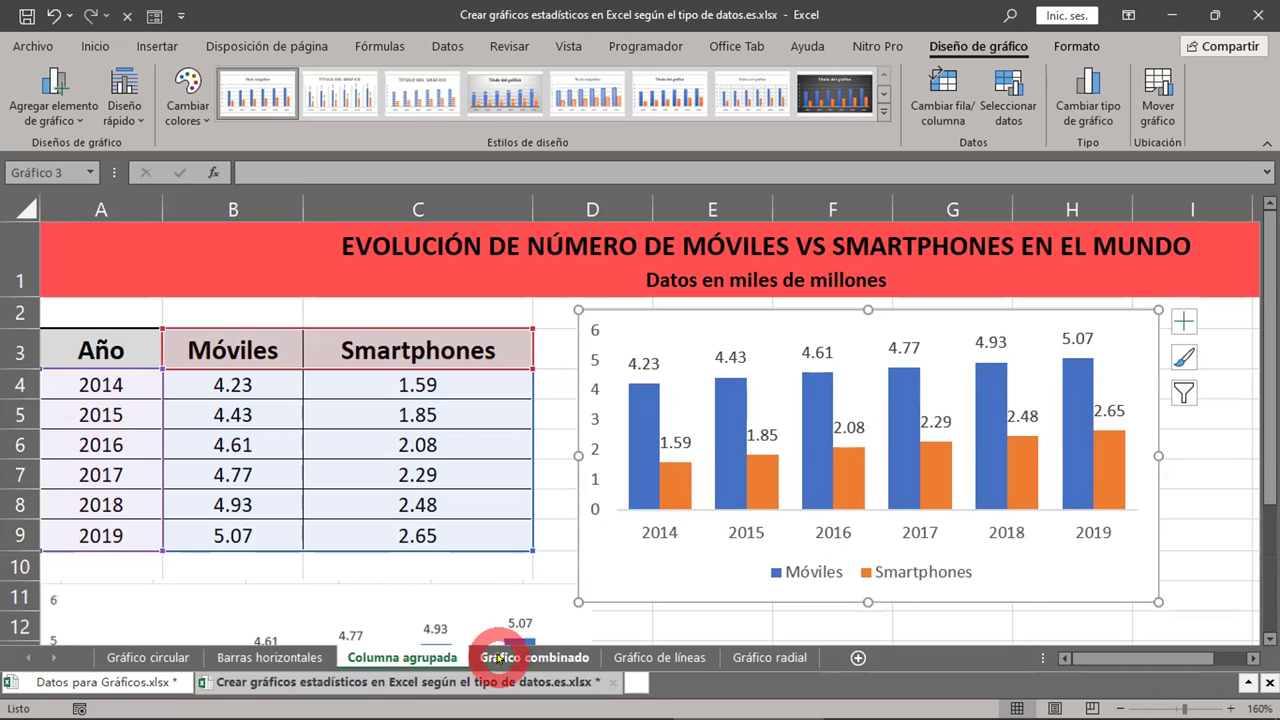
Switch with Alt+Tab to the Zoom window showing the shared Excel 2010 workbook
key(alt+Tab)
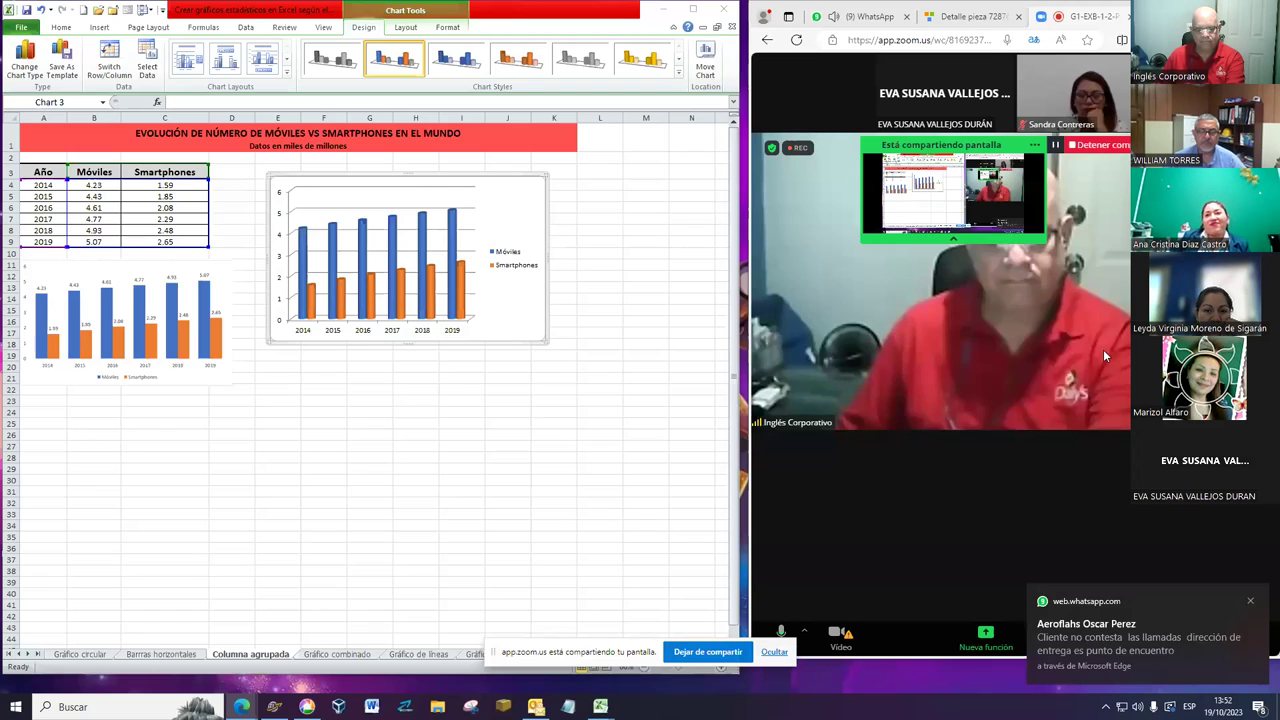
Enlarge the column chart and trial layouts with a chart title, top legend and data labels
click(540, 338)
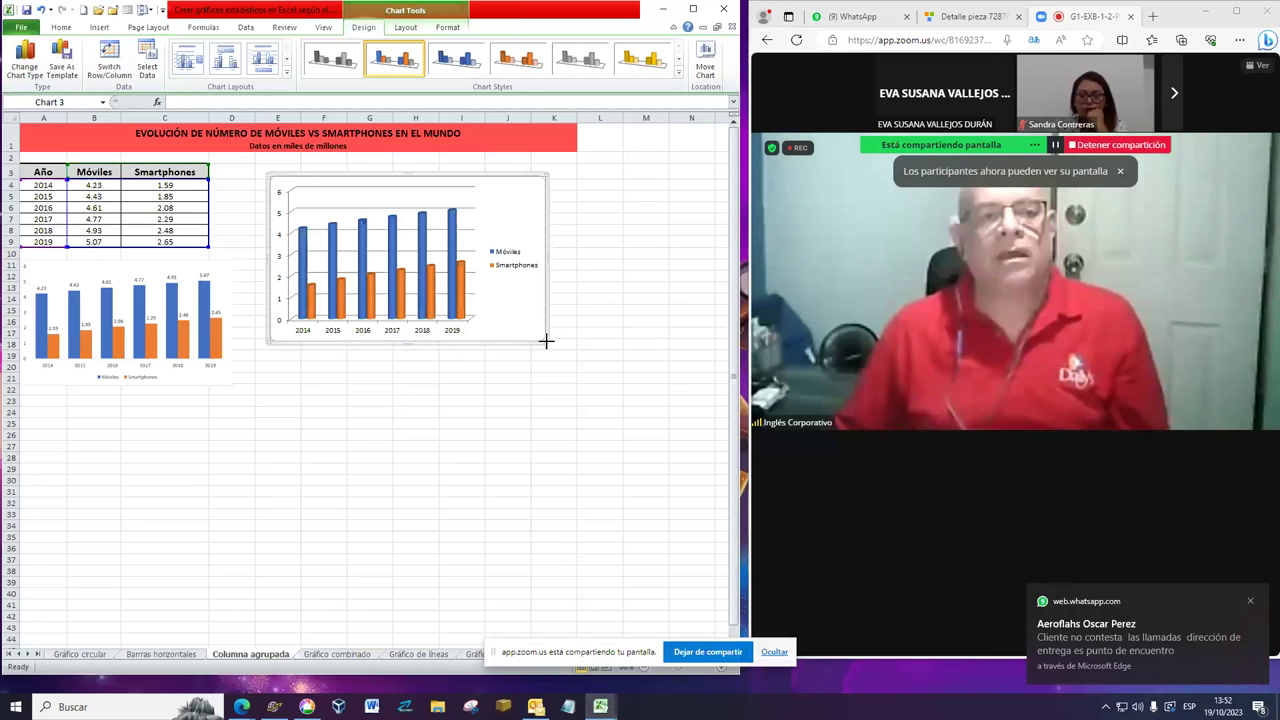
drag(545, 344, 570, 377)
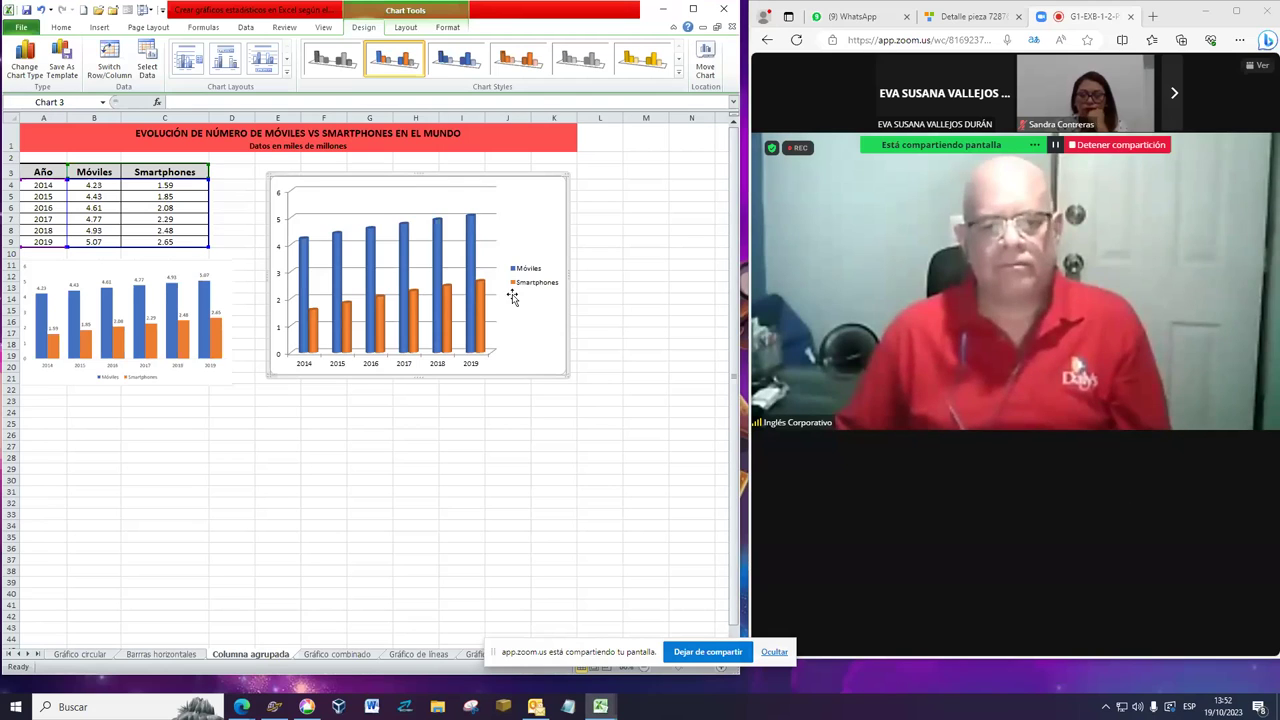
click(308, 246)
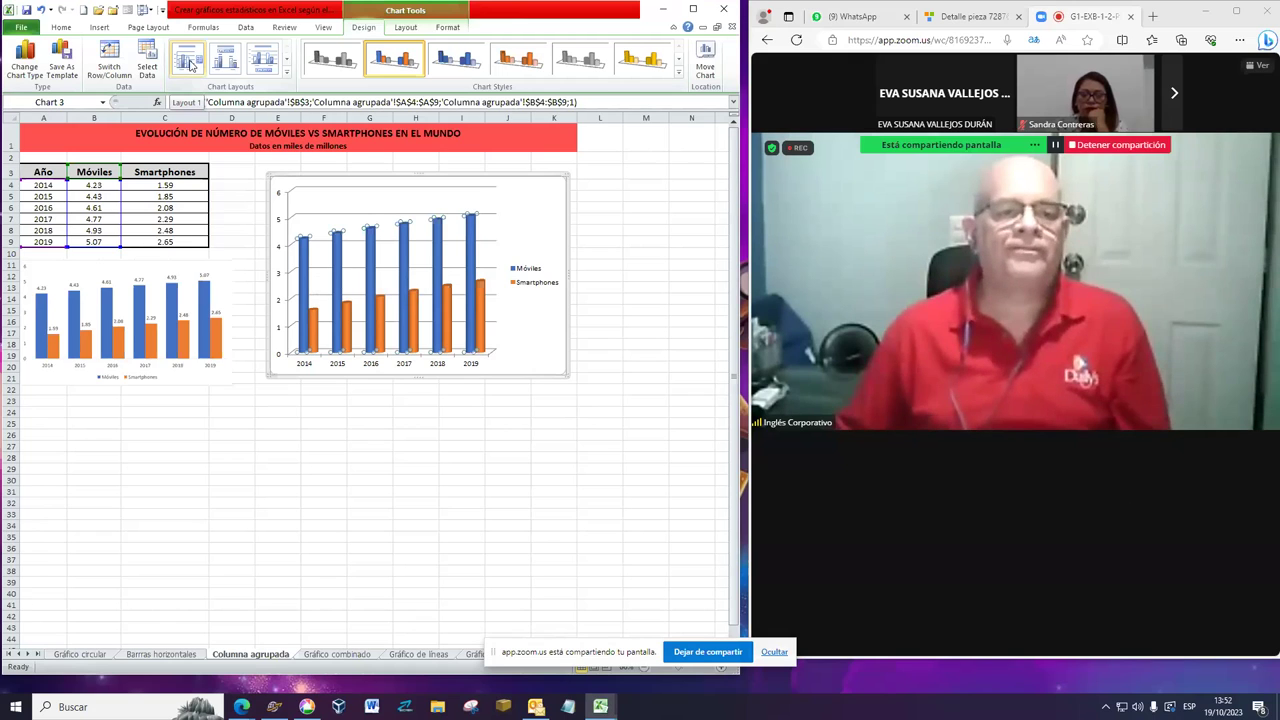
click(190, 64)
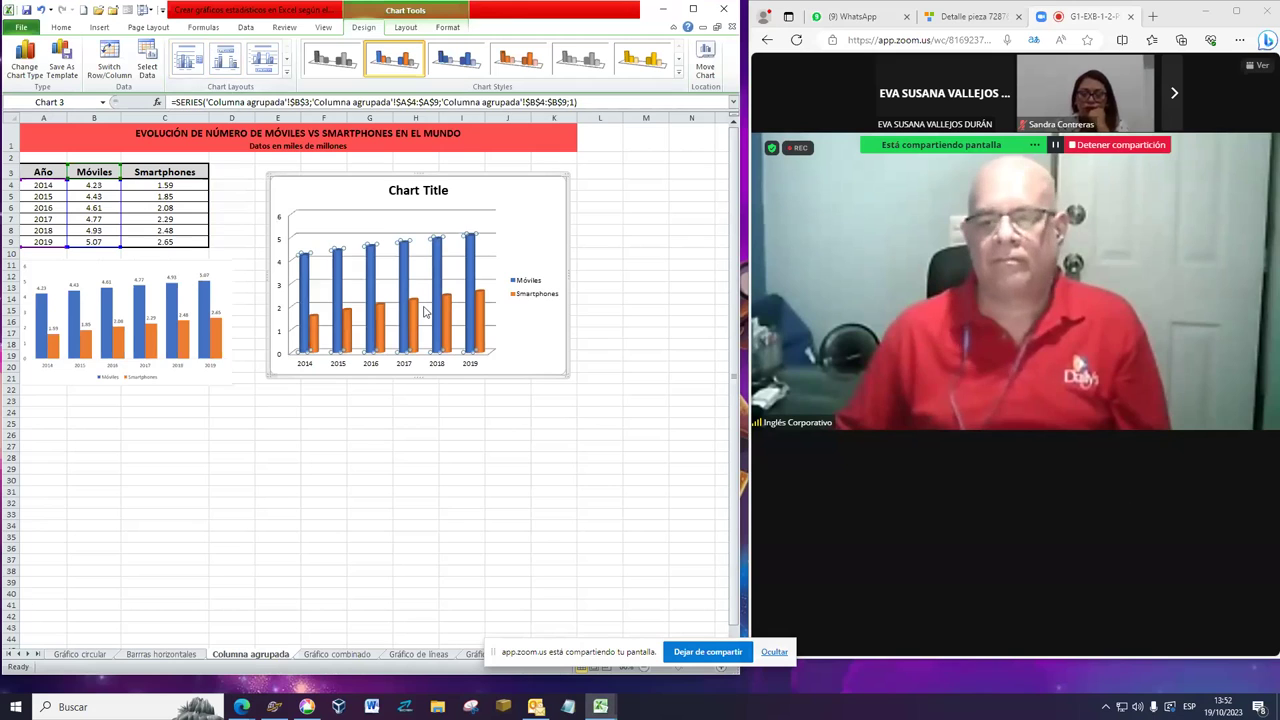
click(226, 66)
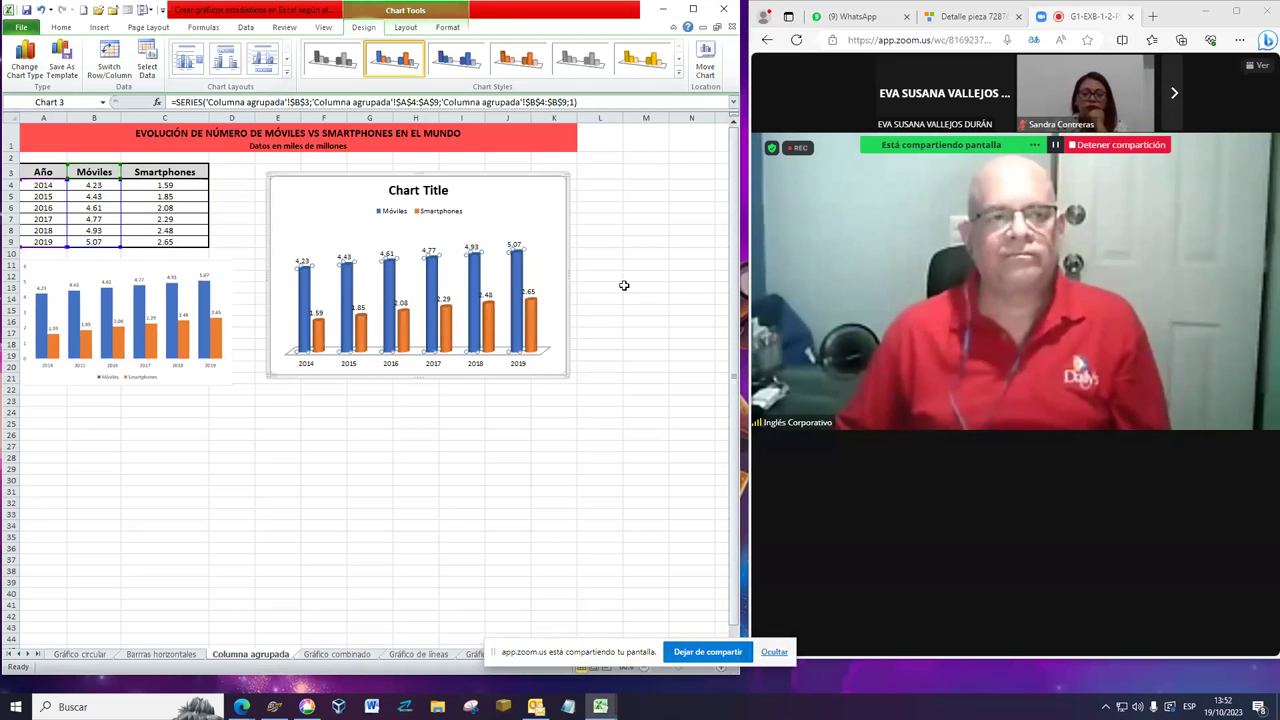
Apply the layout with data labels and a bottom legend, then the grey chart style
click(528, 215)
mouse_move(1010, 500)
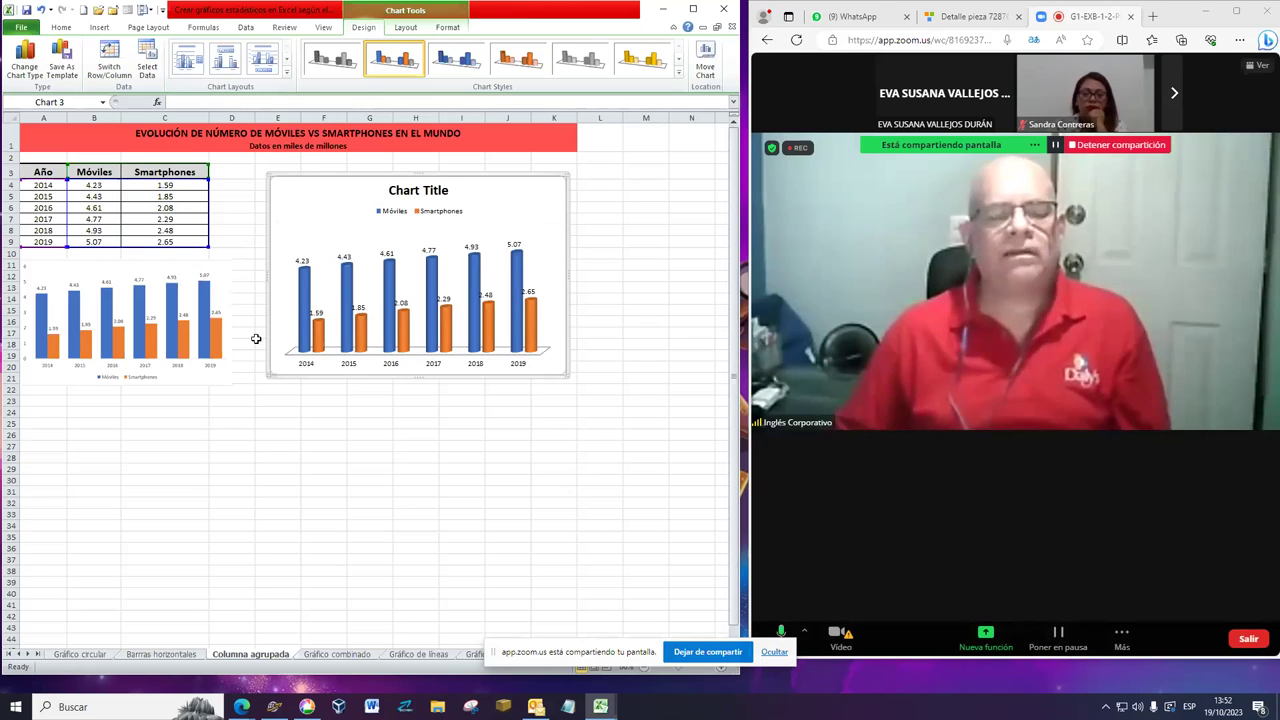
click(189, 67)
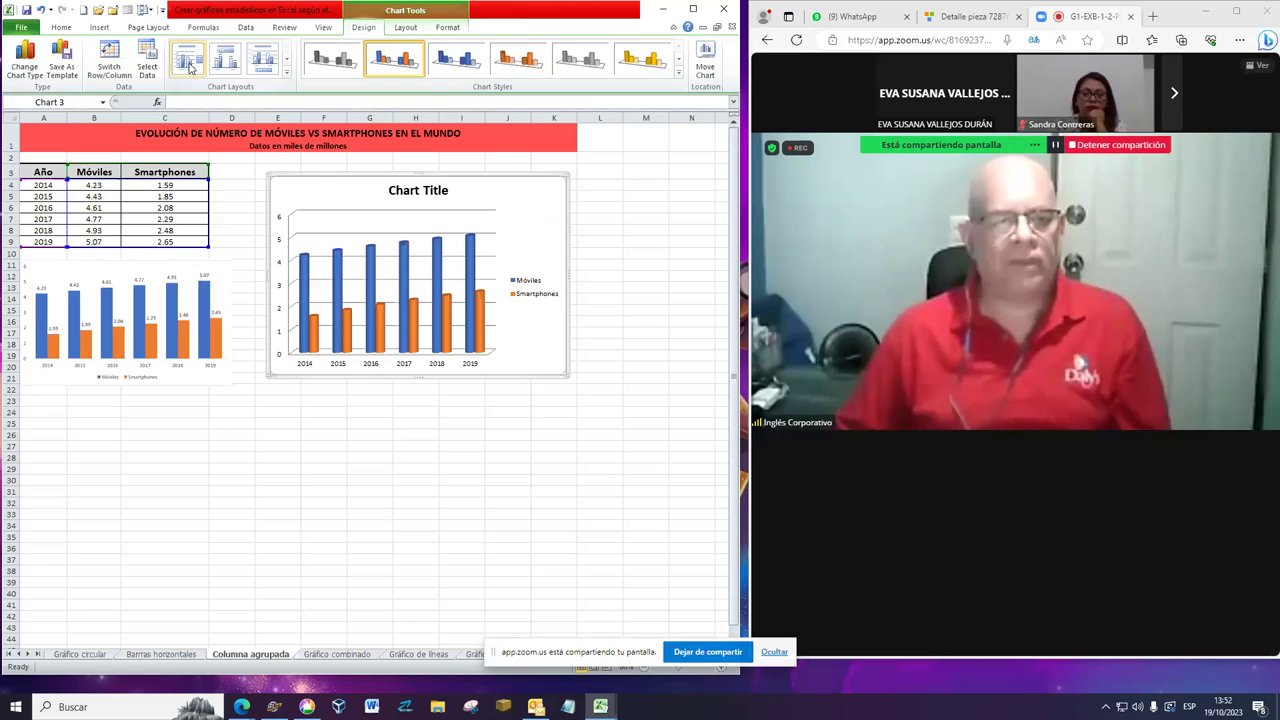
click(287, 75)
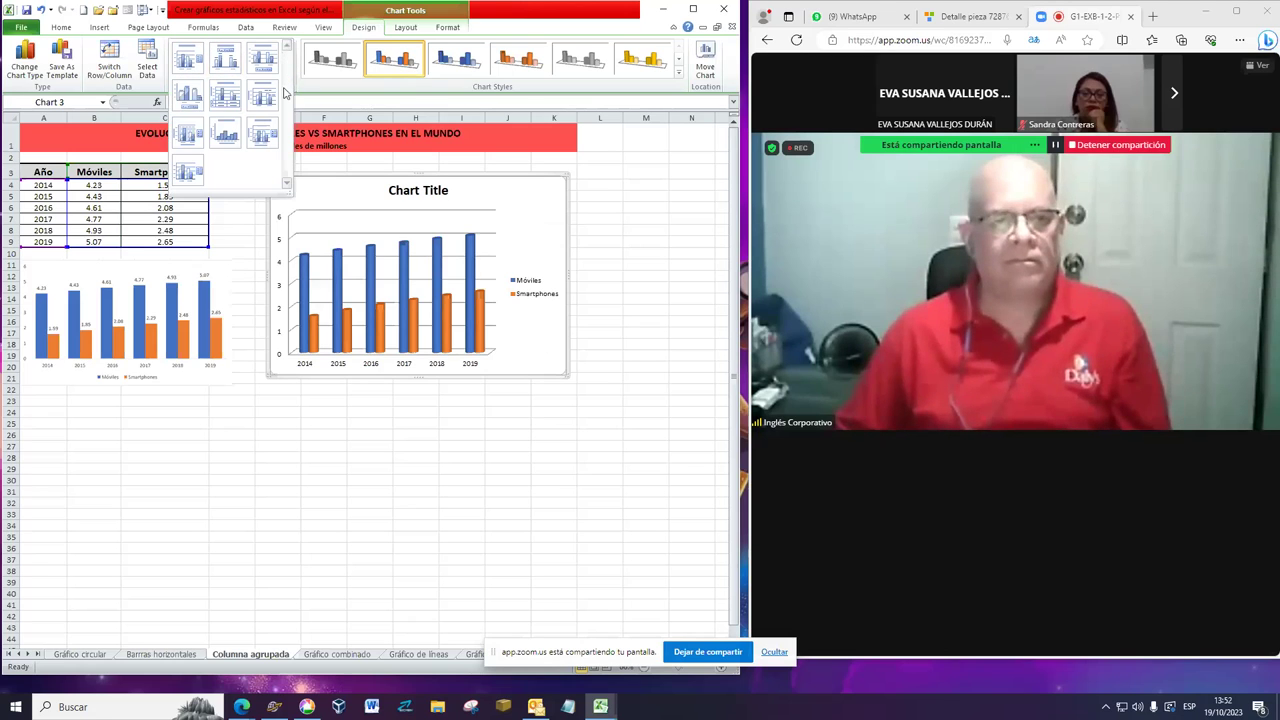
click(190, 99)
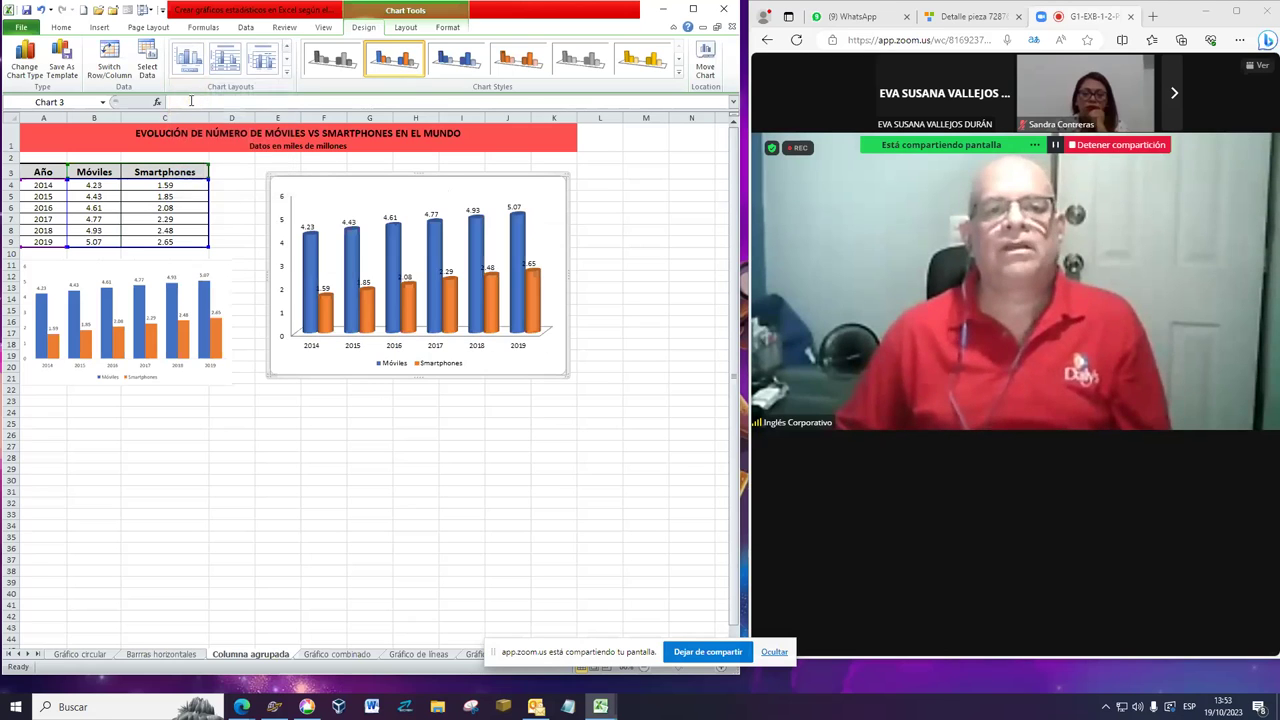
click(287, 72)
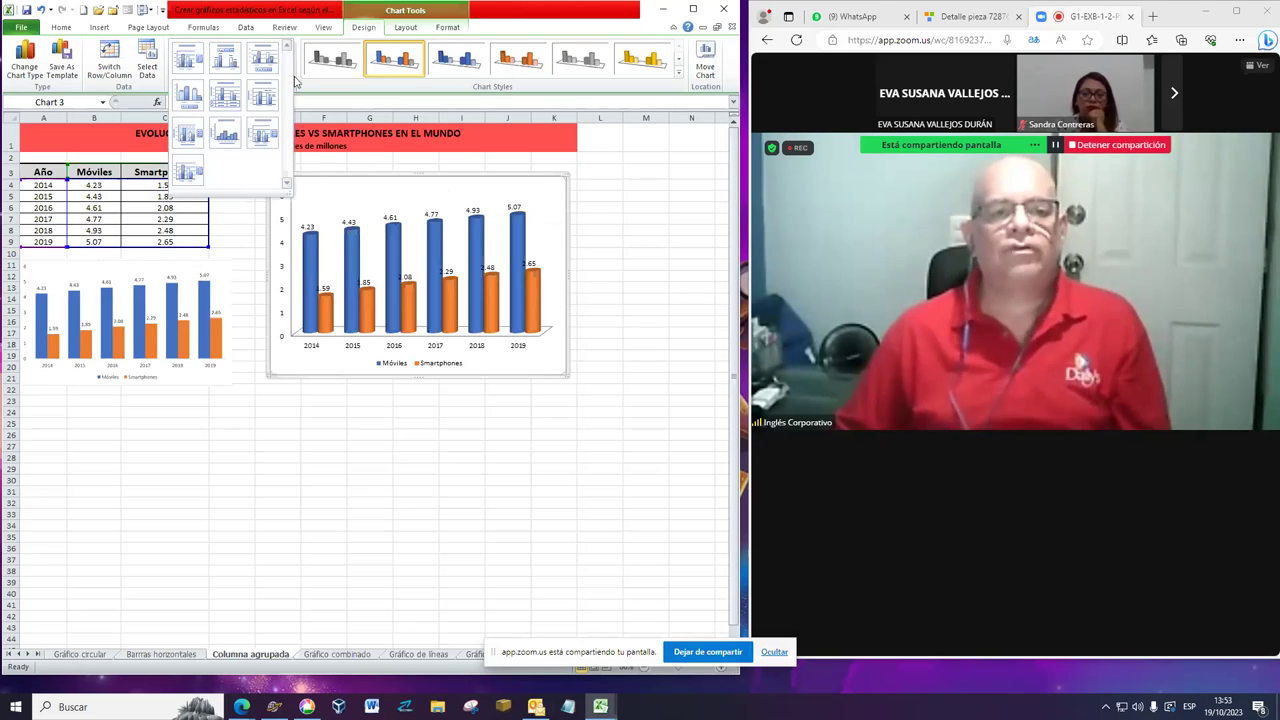
click(324, 67)
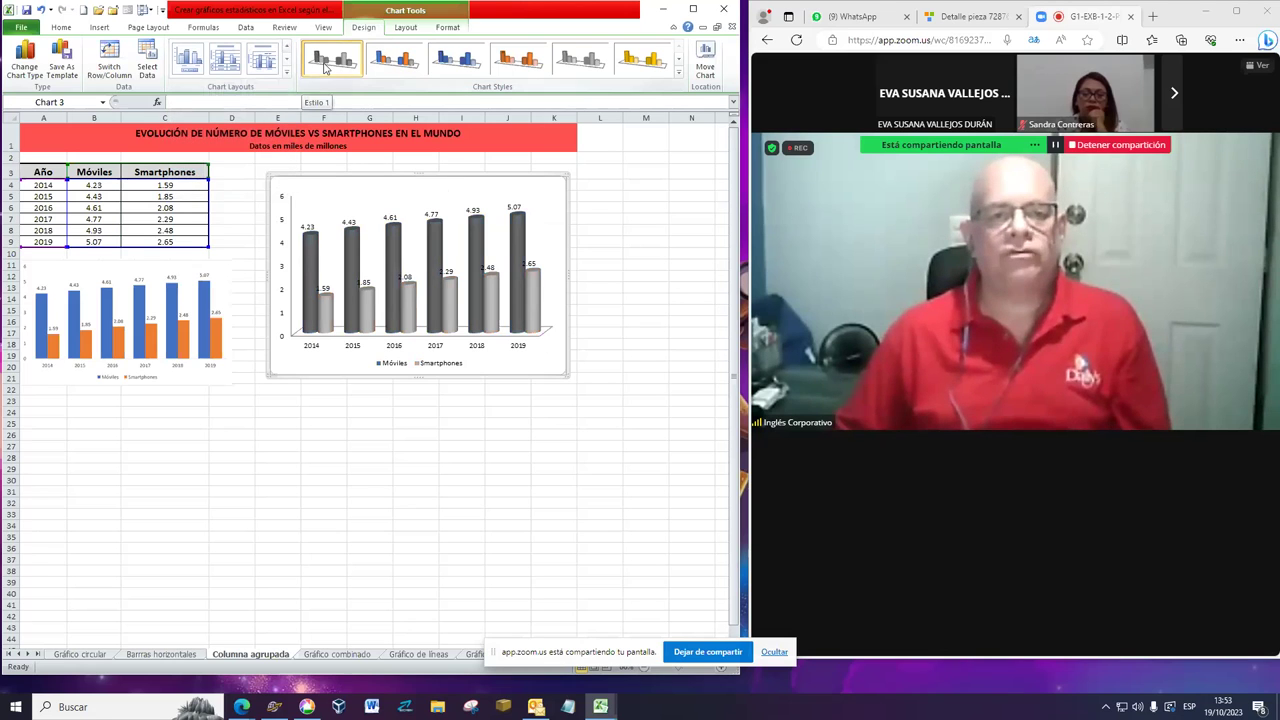
Apply the first grey chart style, keep the labels-with-bottom-legend layout, and stop sharing in Zoom
click(678, 76)
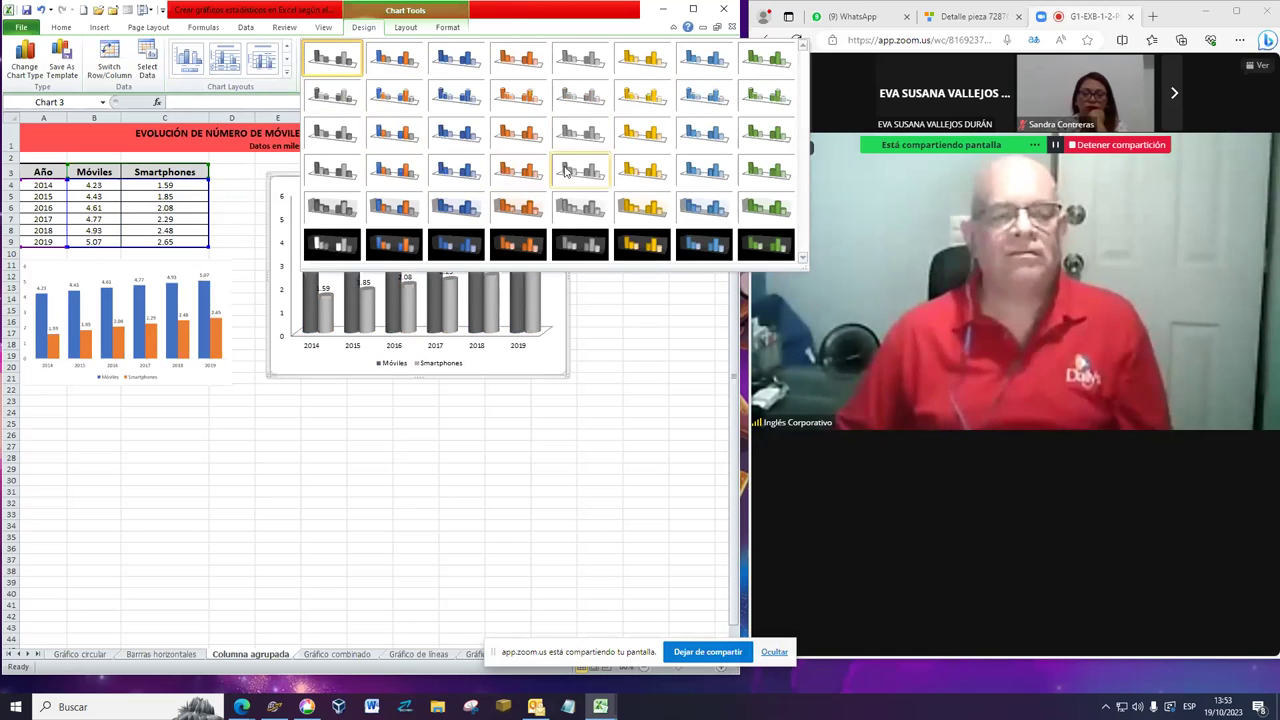
click(337, 68)
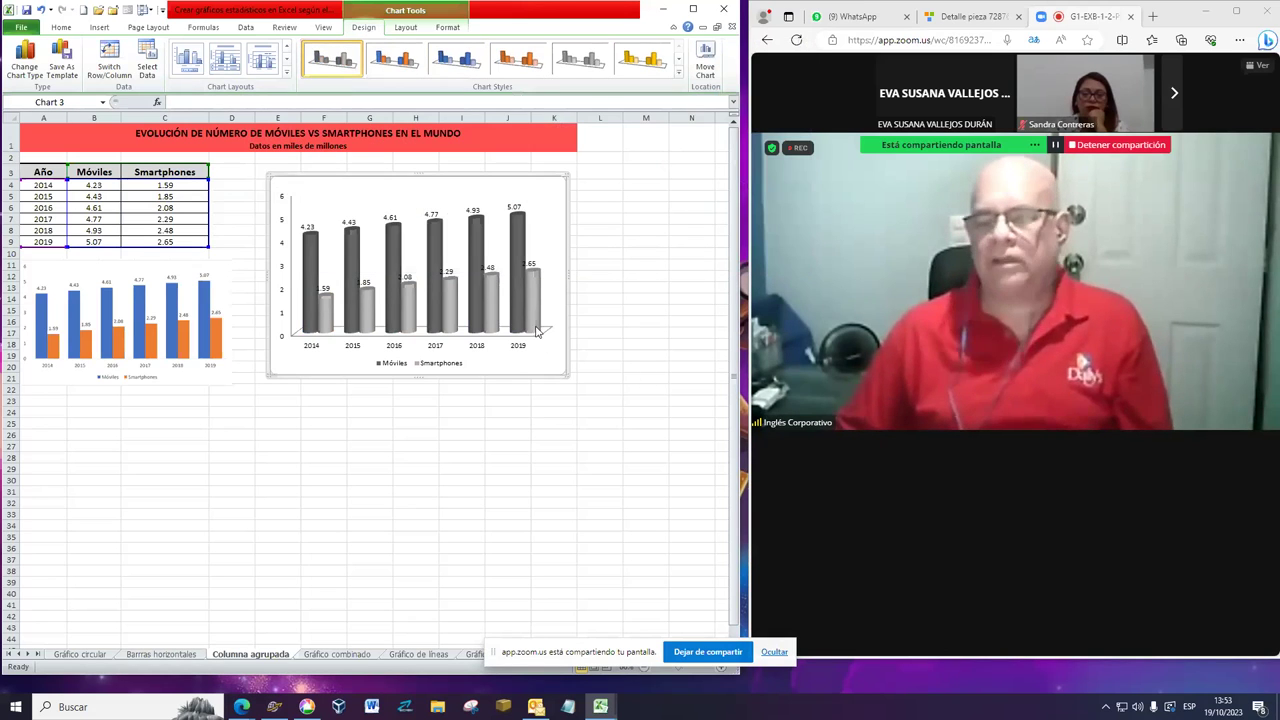
click(262, 68)
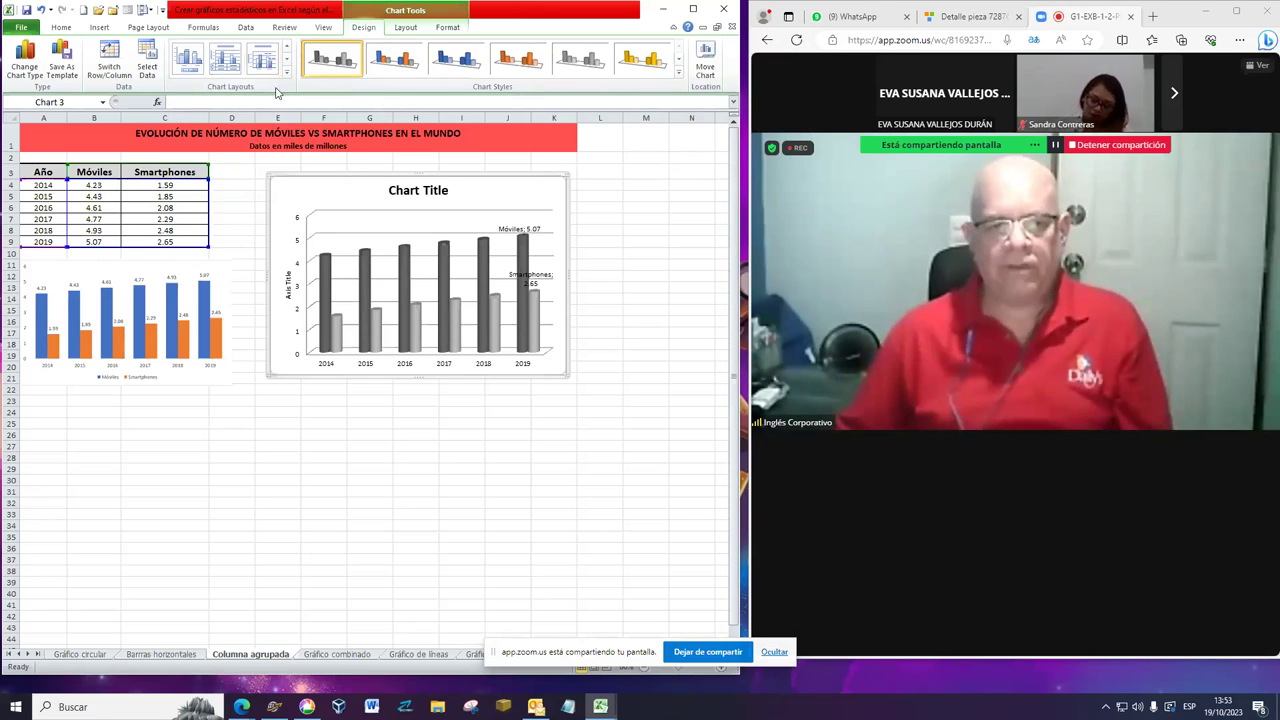
click(225, 62)
click(187, 62)
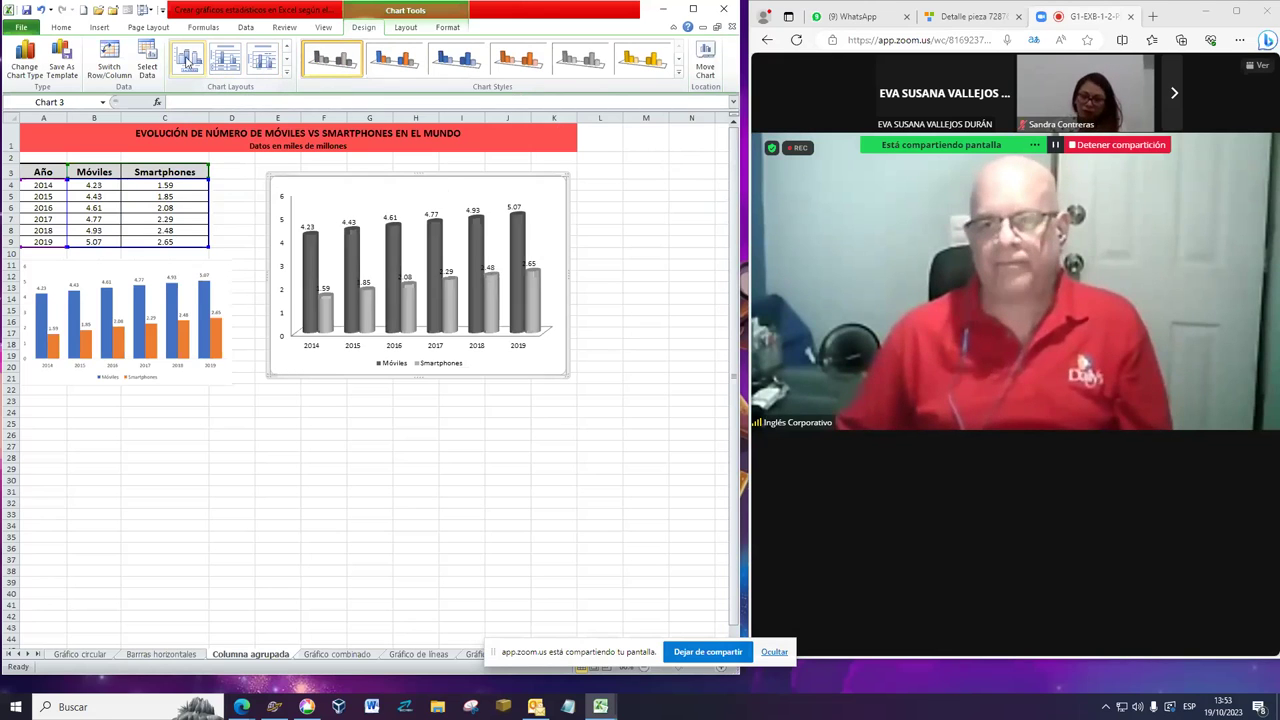
click(703, 652)
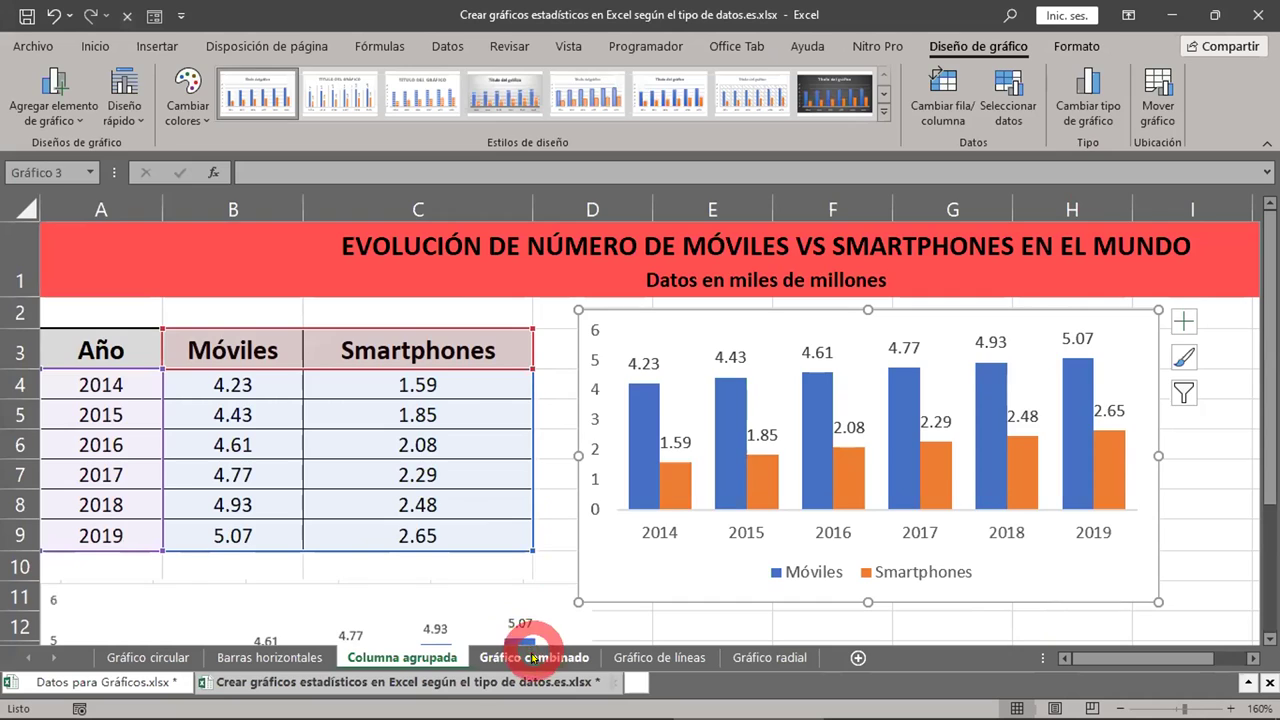
Open the Gráfico combinado sheet and zoom in to 150%
click(535, 657)
click(345, 507)
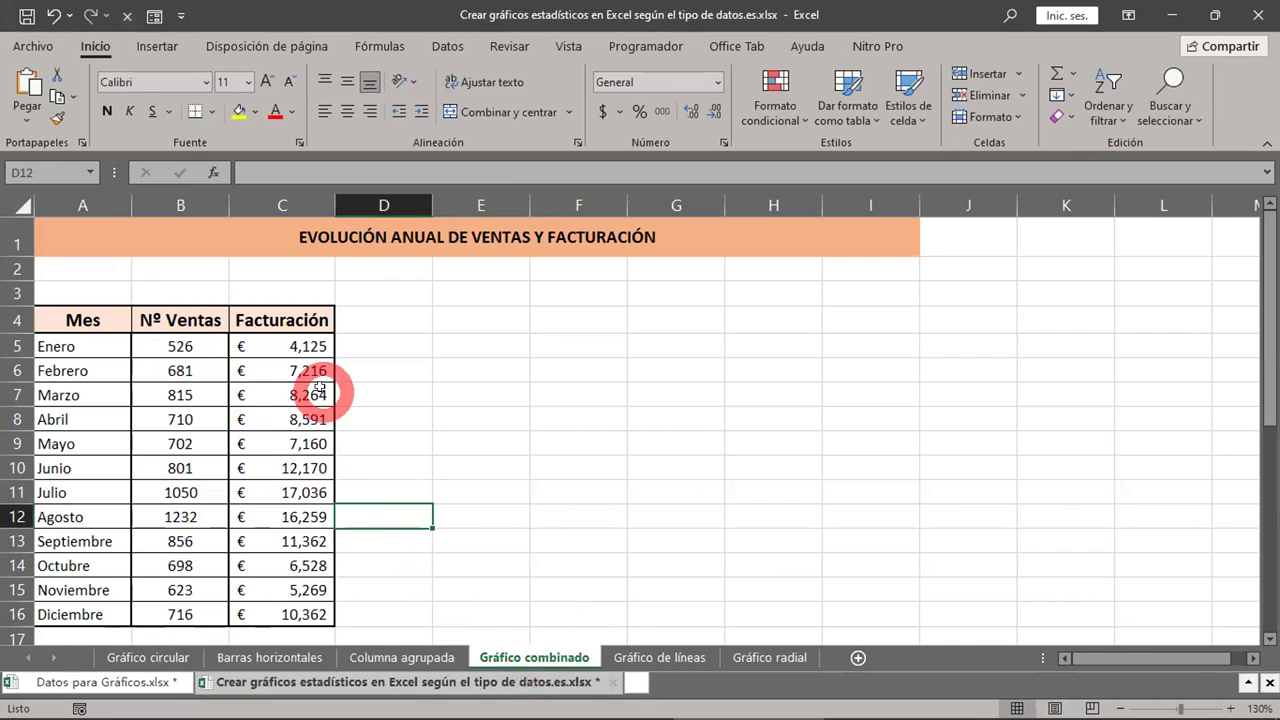
click(1230, 708)
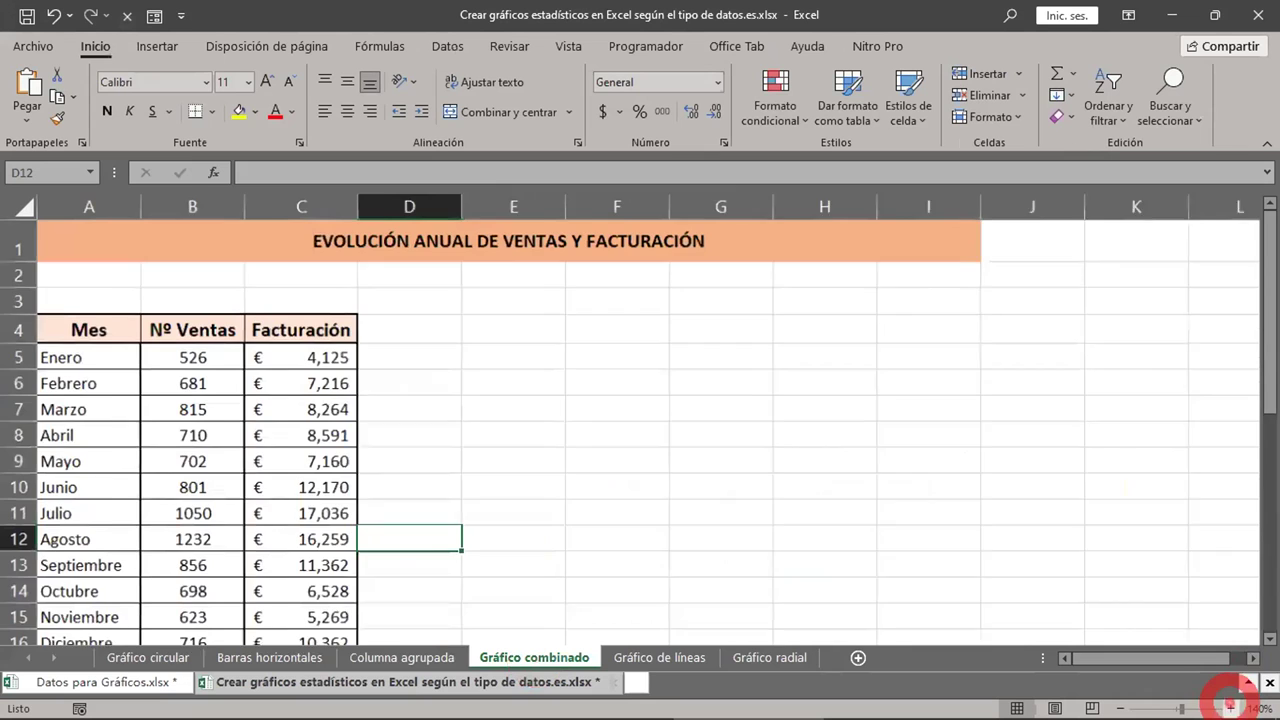
click(1230, 708)
scroll(454, 540, down, 2)
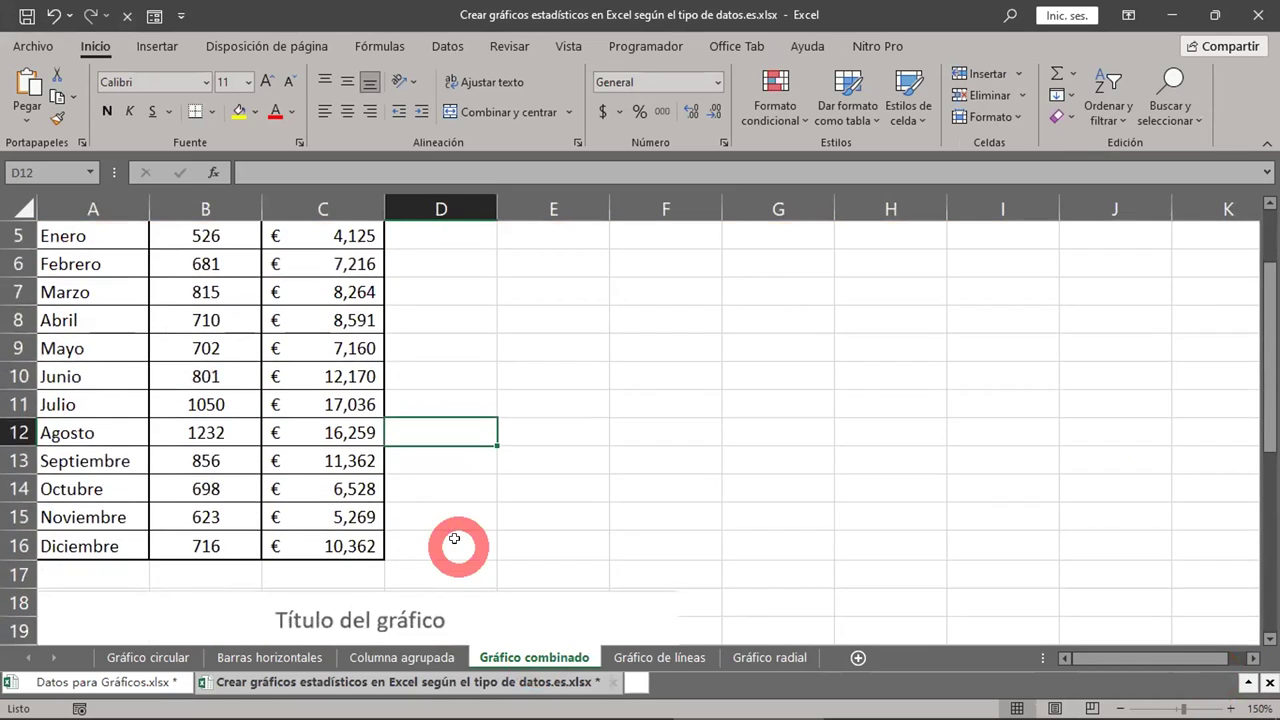
scroll(454, 540, up, 2)
Select headers and values in the Nº Ventas and Facturación columns of the monthly table
click(109, 334)
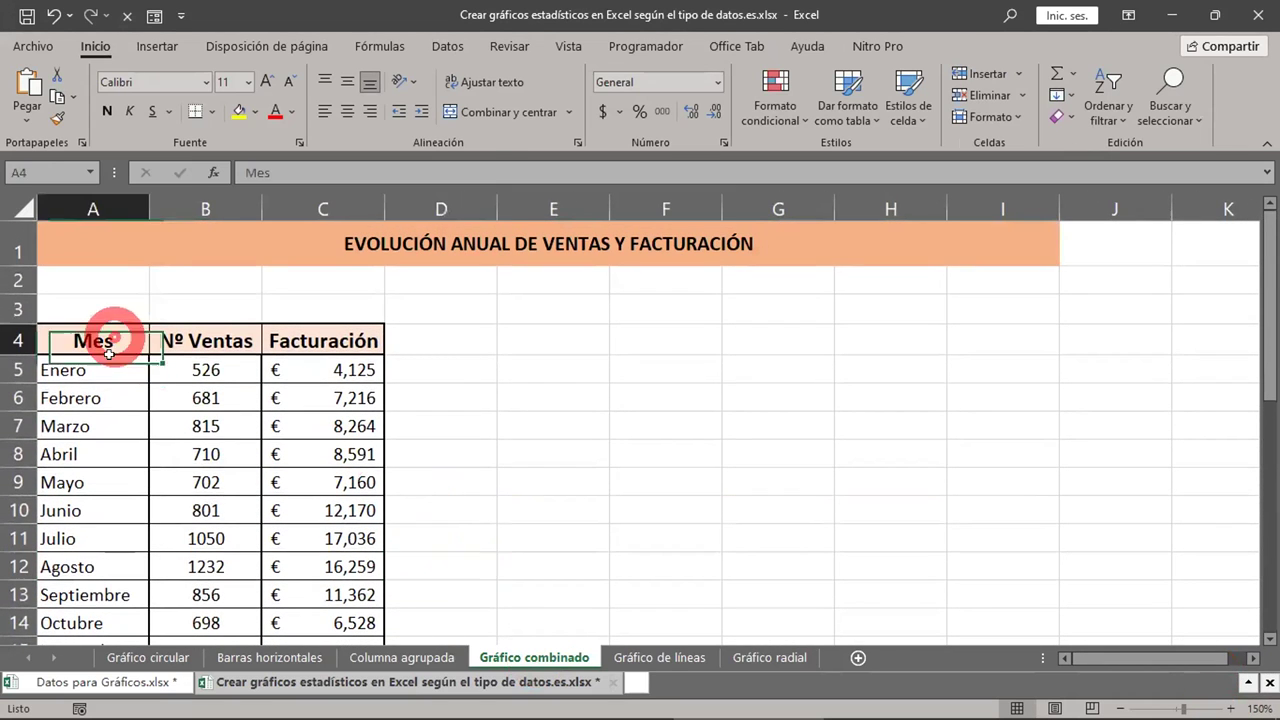
drag(200, 337, 218, 456)
drag(314, 337, 306, 451)
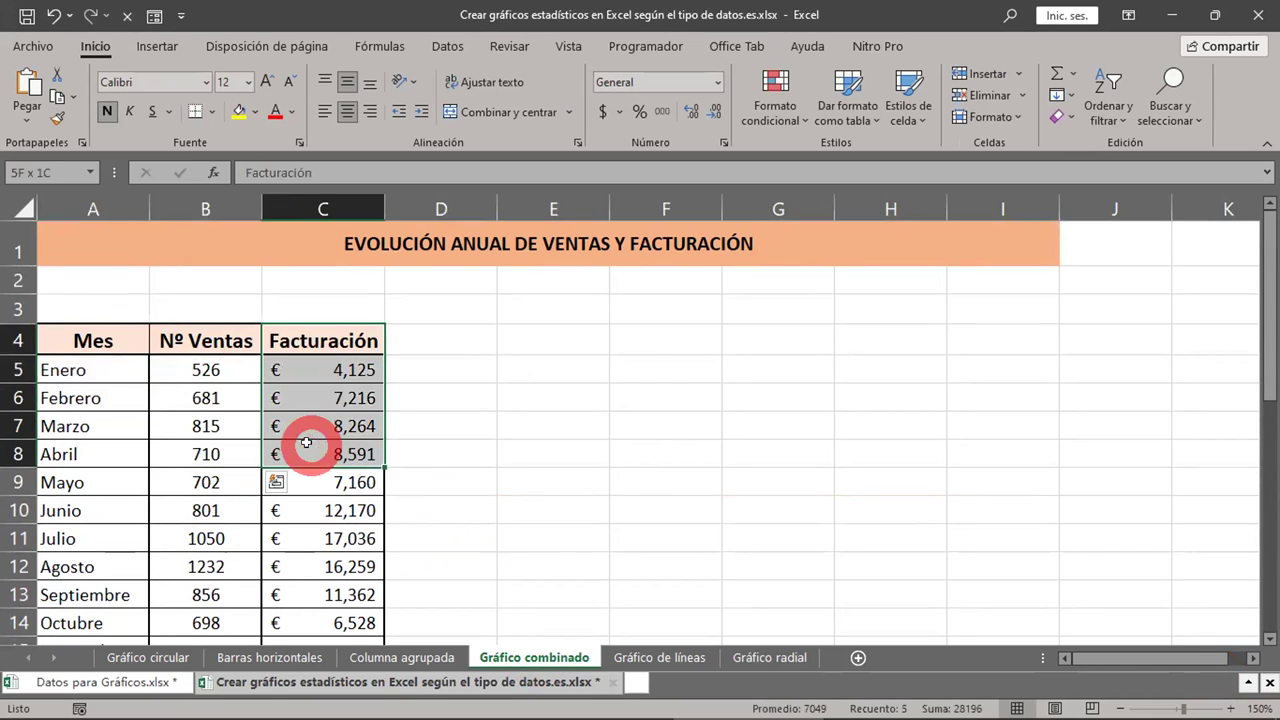
scroll(623, 458, down, 3)
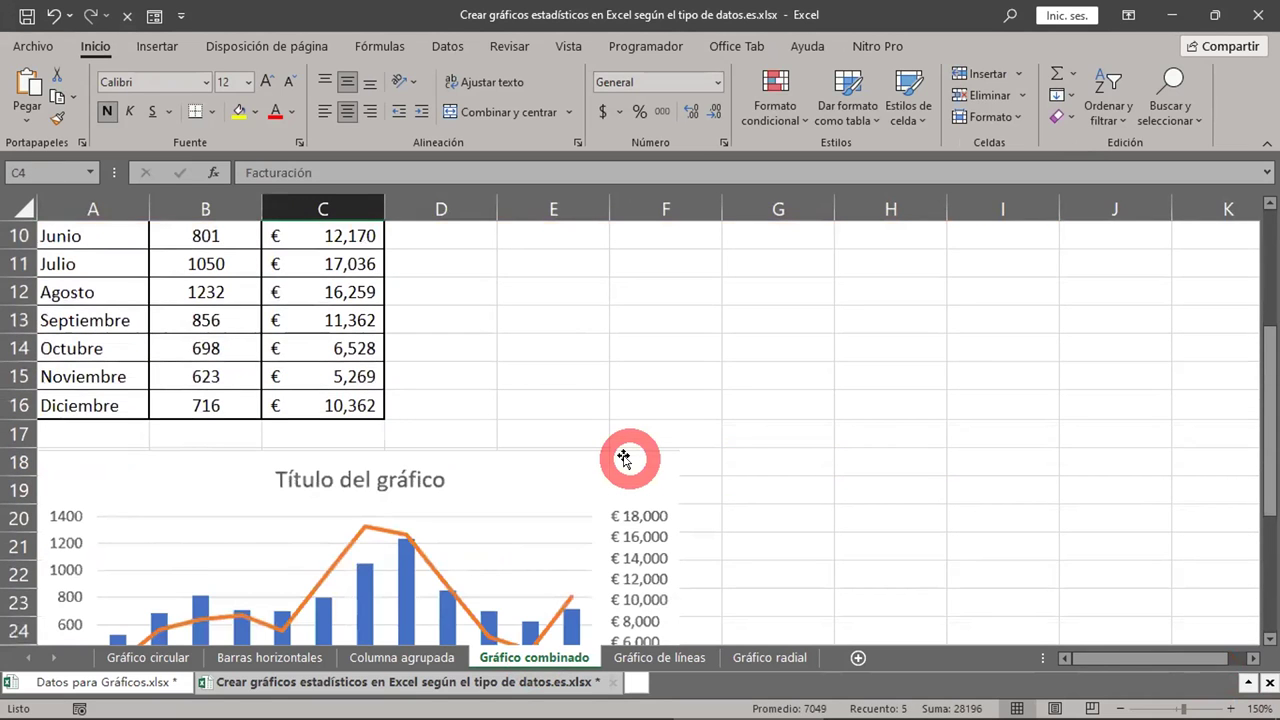
scroll(623, 458, up, 3)
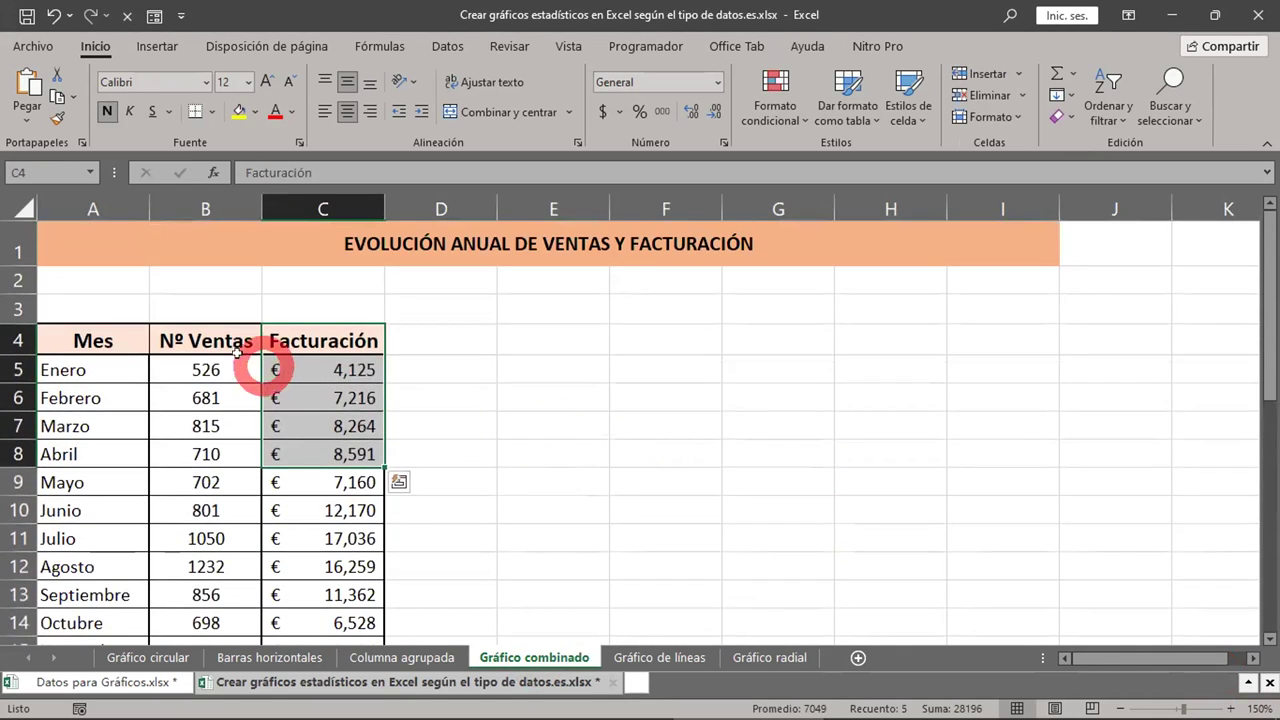
click(217, 345)
drag(217, 357, 206, 486)
drag(300, 340, 305, 510)
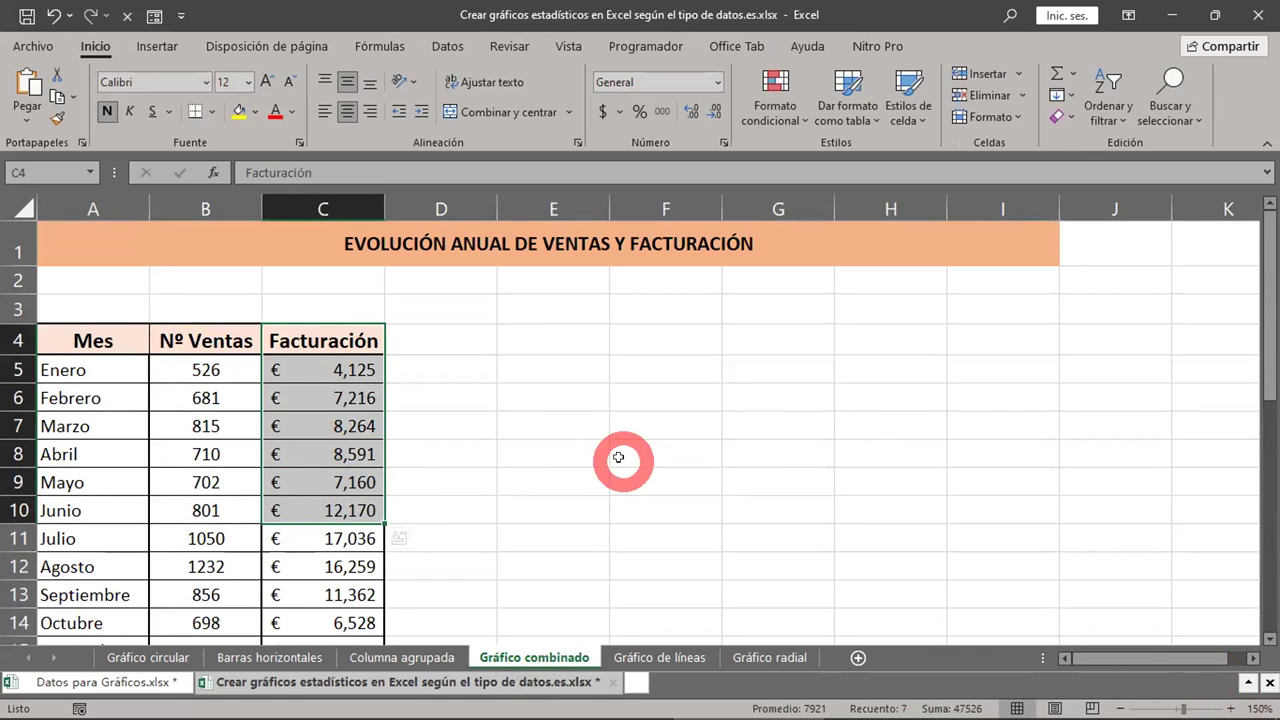
drag(206, 345, 190, 476)
drag(366, 340, 340, 511)
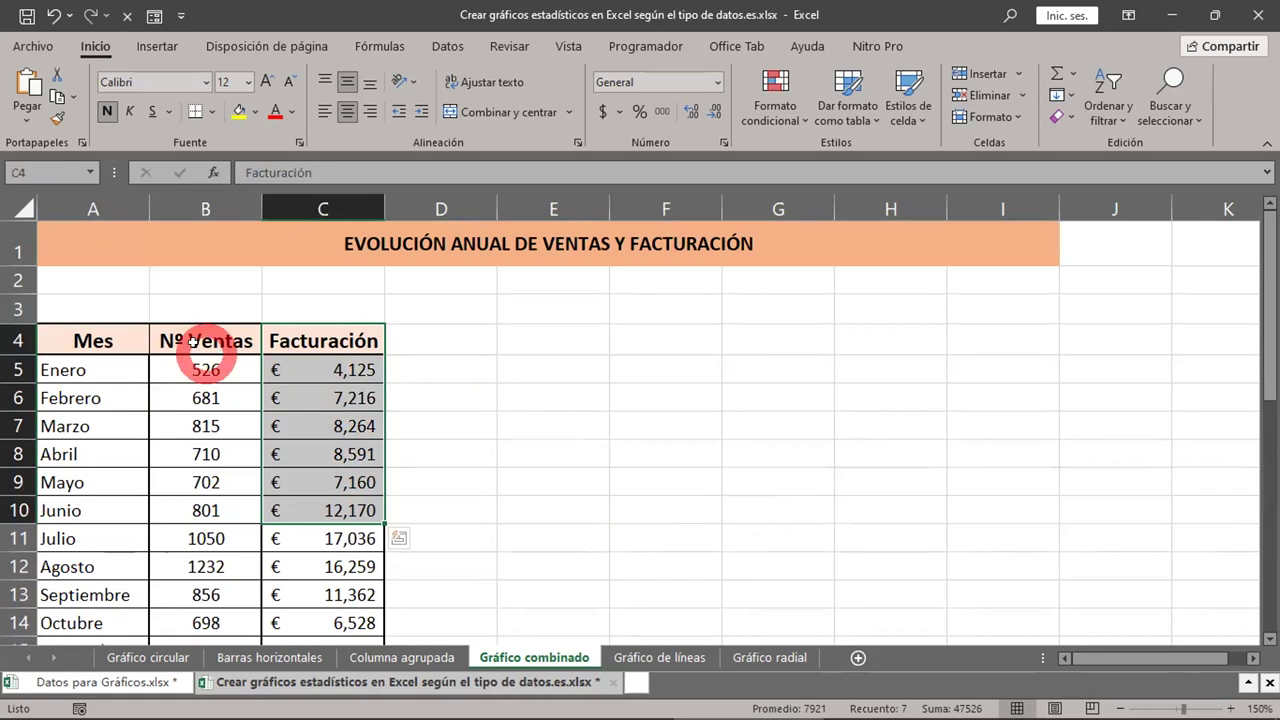
drag(200, 342, 343, 337)
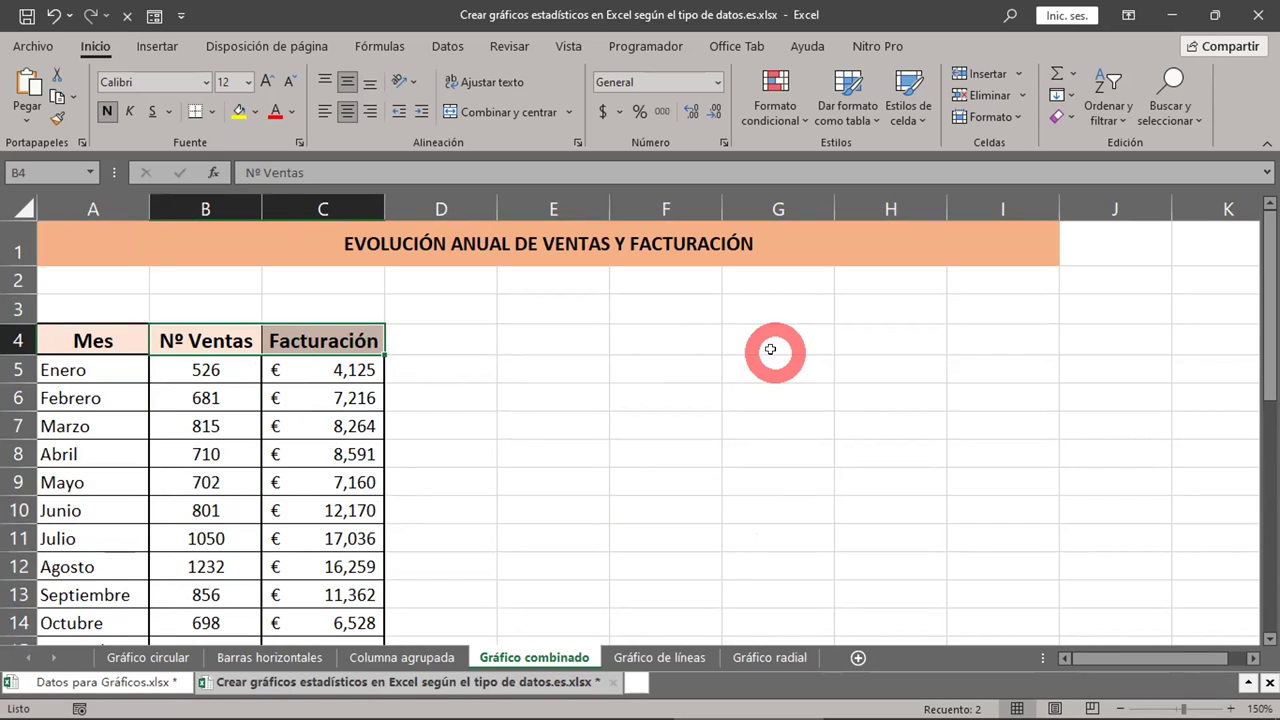
click(252, 368)
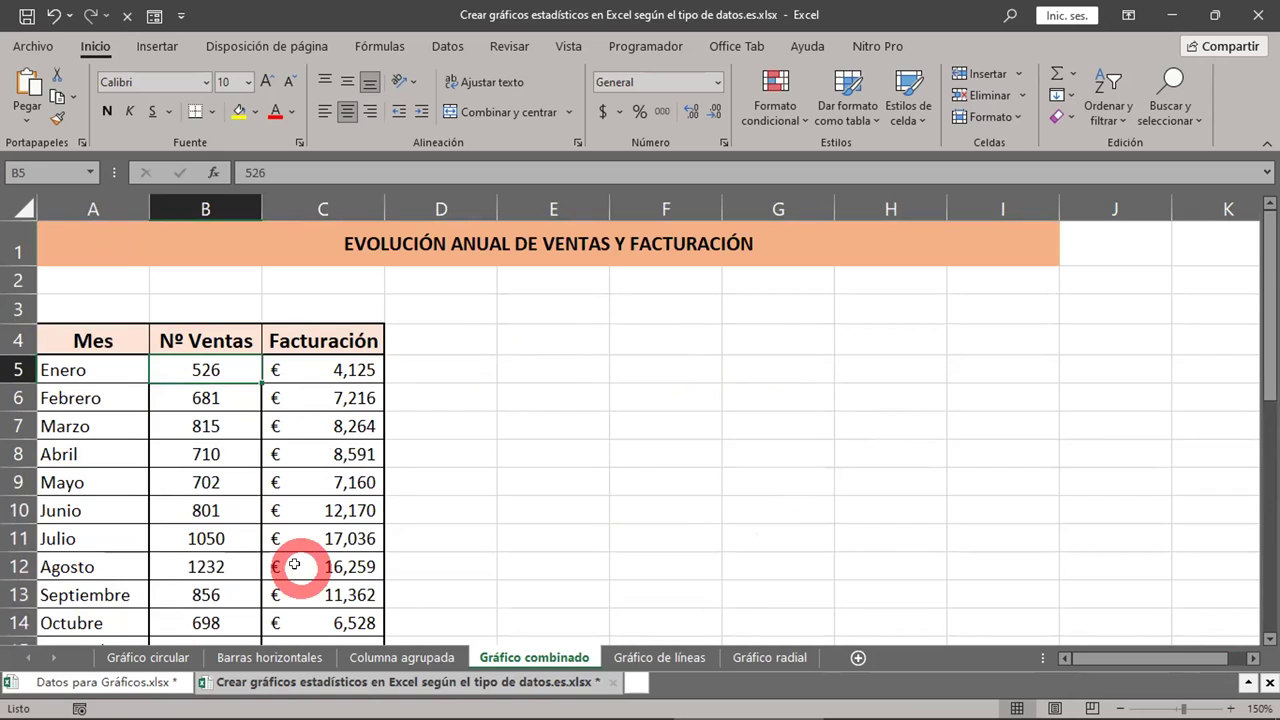
click(267, 501)
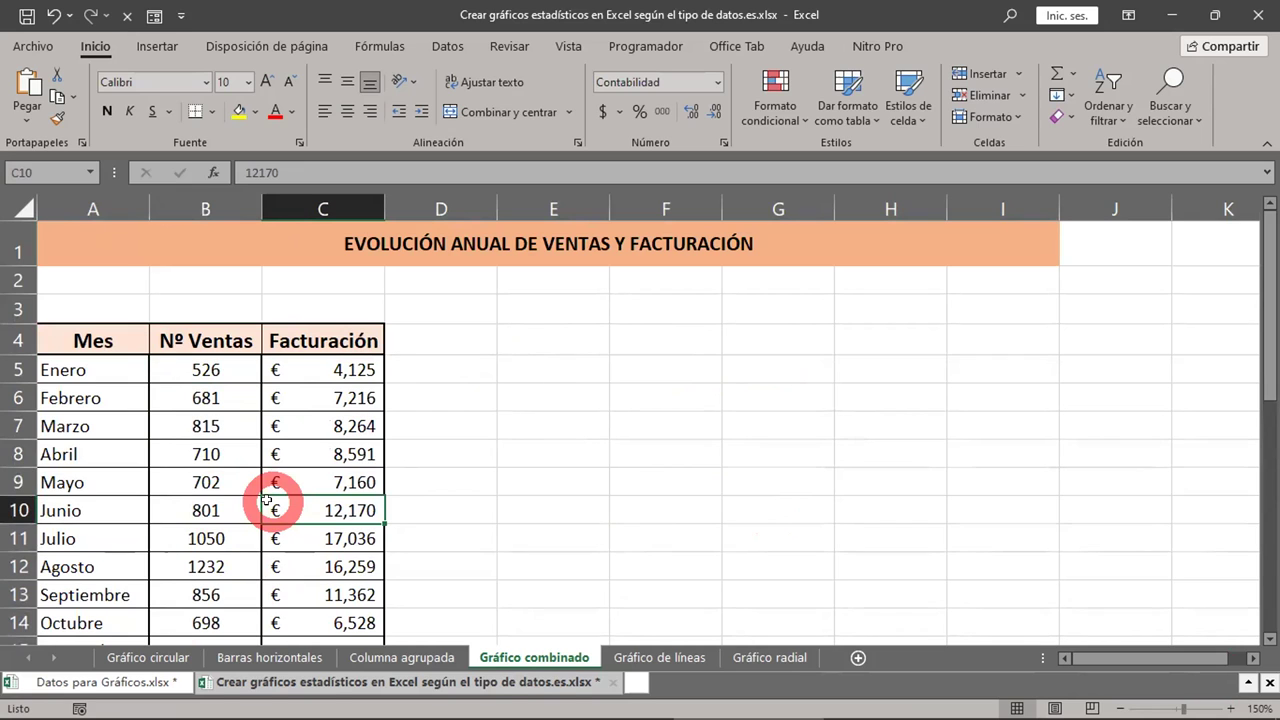
Insert a Columna agrupada - Línea en eje secundario combo chart from the Insertar tab
click(156, 47)
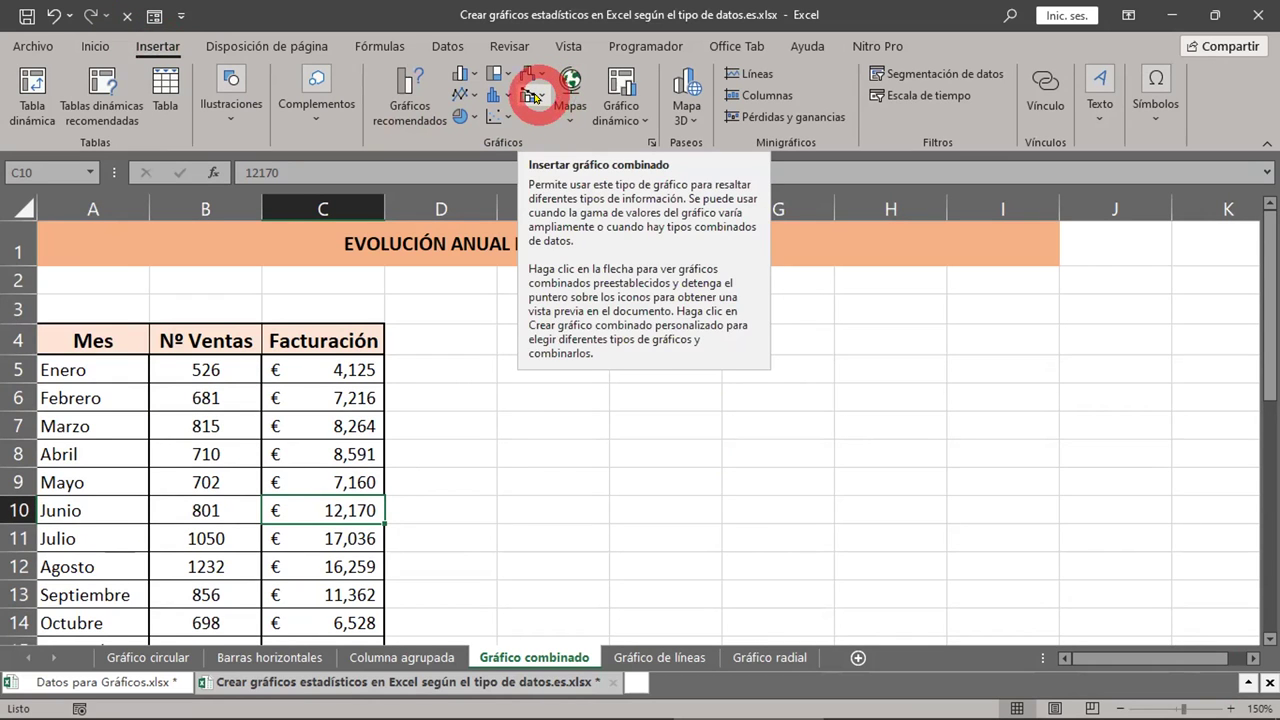
click(535, 97)
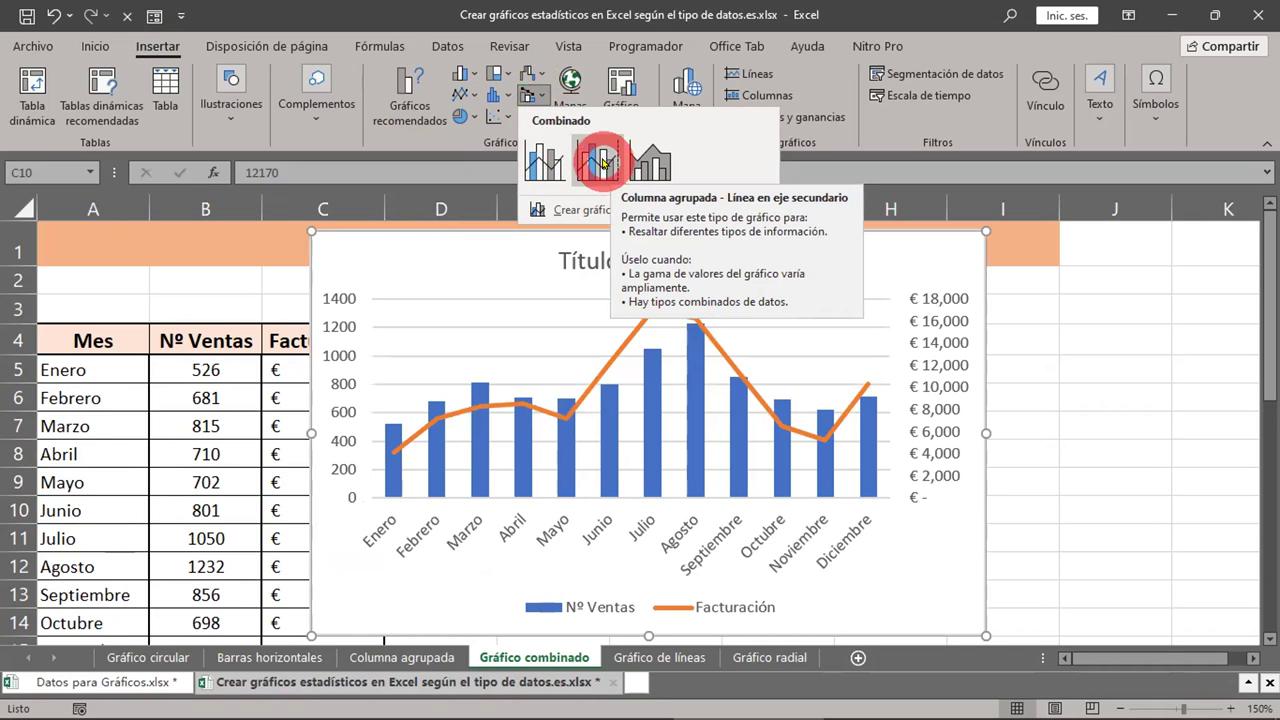
click(601, 163)
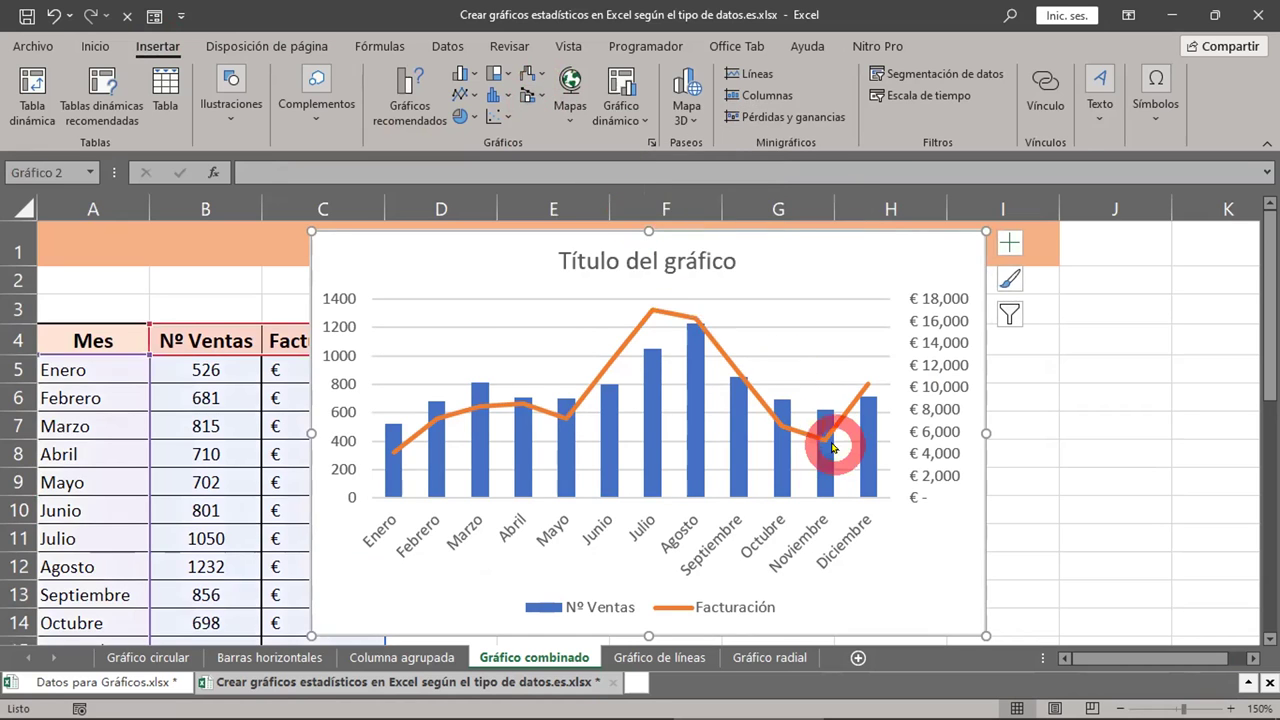
Drag the new combo chart off the table toward the right of the Mes/Nº Ventas/Facturación data
scroll(832, 443, down, 4)
scroll(830, 441, down, 2)
scroll(830, 441, up, 2)
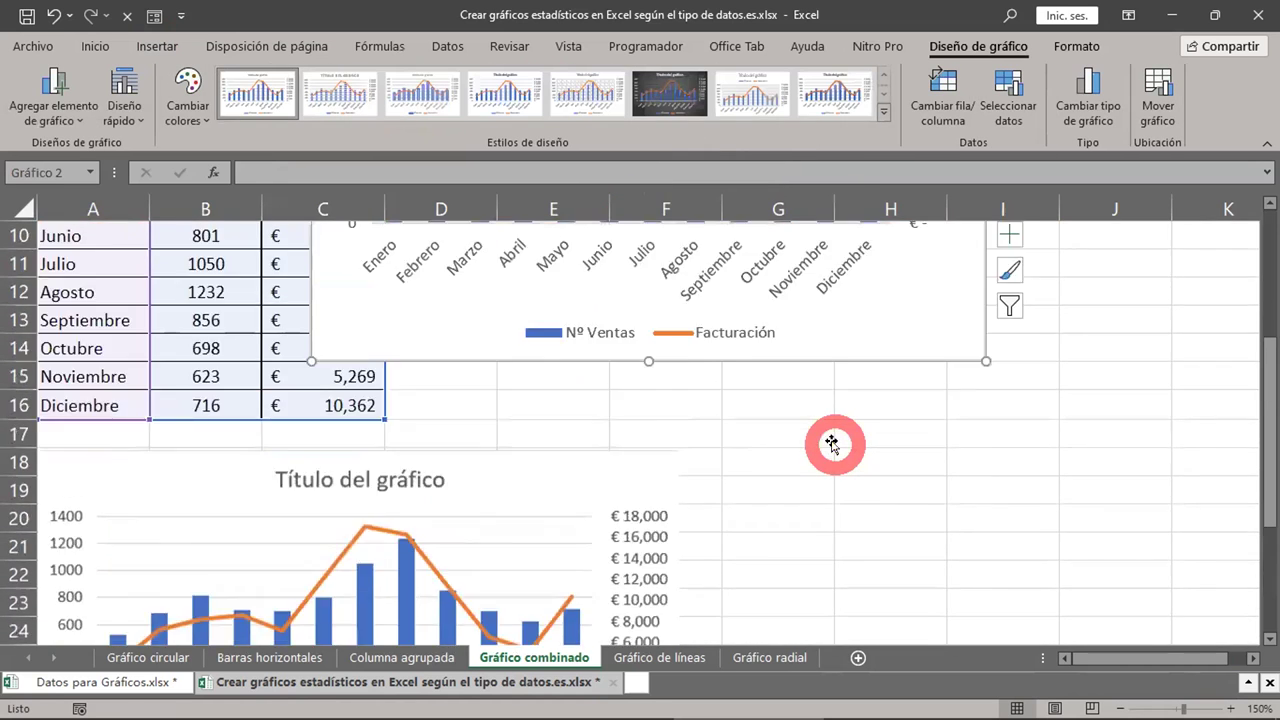
scroll(830, 441, up, 3)
scroll(830, 441, down, 2)
scroll(830, 441, up, 2)
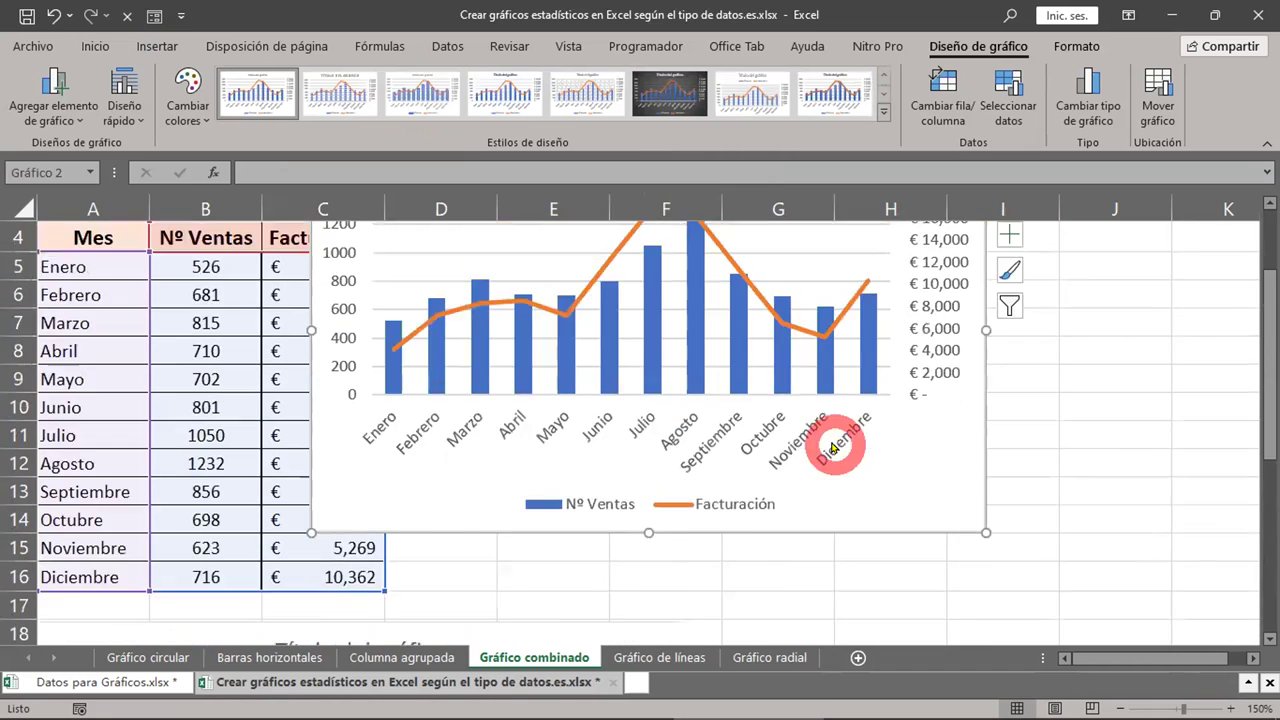
scroll(830, 441, up, 1)
mouse_move(434, 277)
mouse_down()
mouse_move(636, 328)
mouse_move(631, 340)
mouse_up()
scroll(858, 524, down, 3)
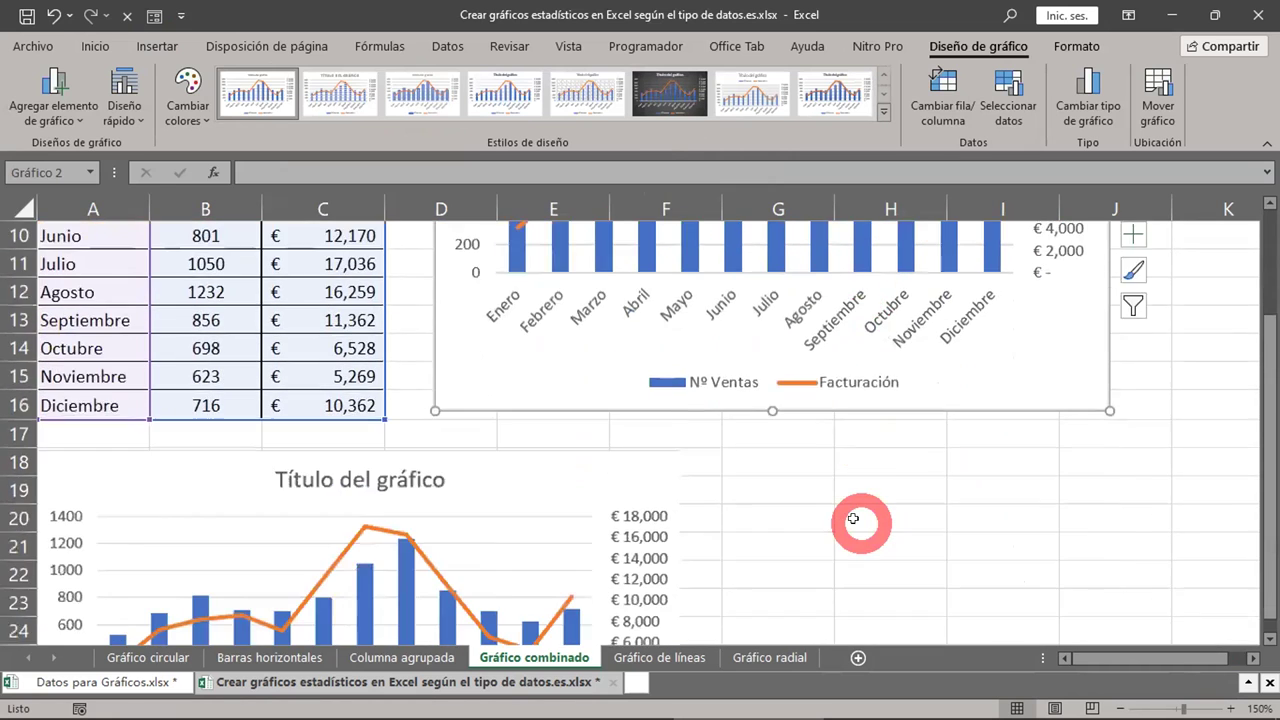
scroll(858, 524, down, 1)
scroll(855, 520, down, 2)
scroll(853, 519, up, 5)
scroll(874, 471, up, 1)
scroll(860, 500, down, 5)
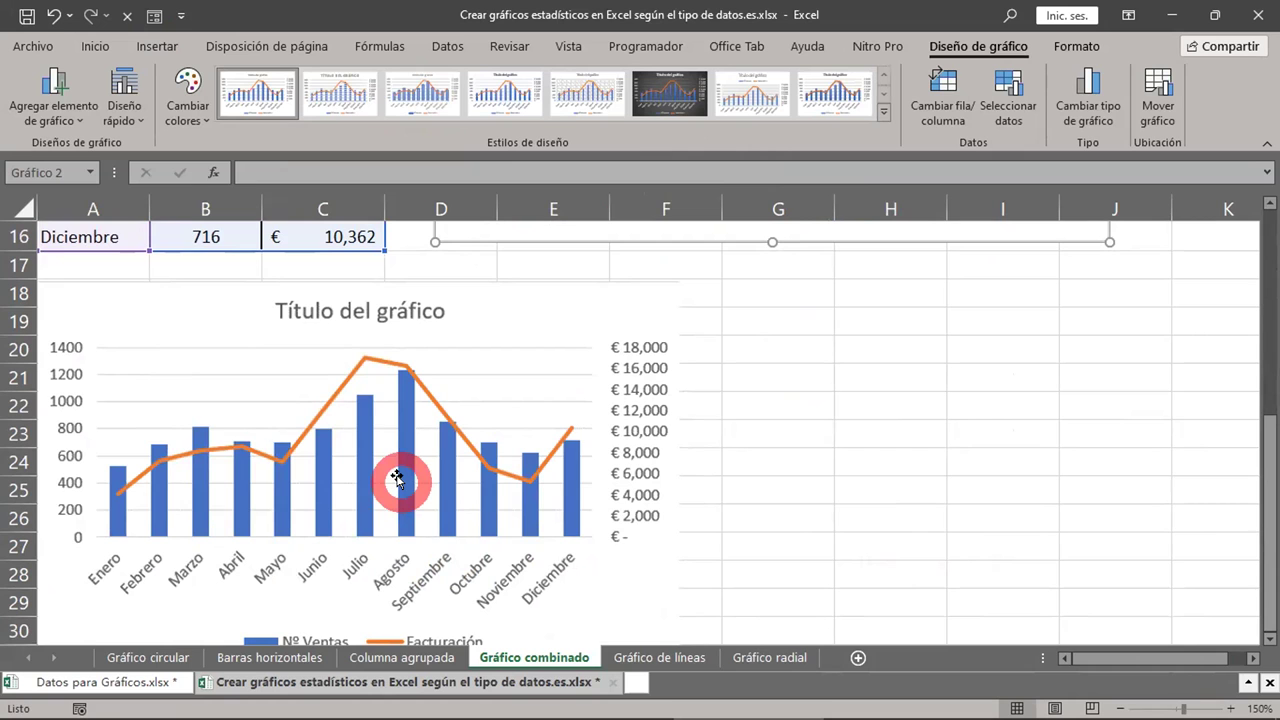
Drop the combo chart across columns D–I beside the sales table, below the title banner
drag(397, 480, 686, 372)
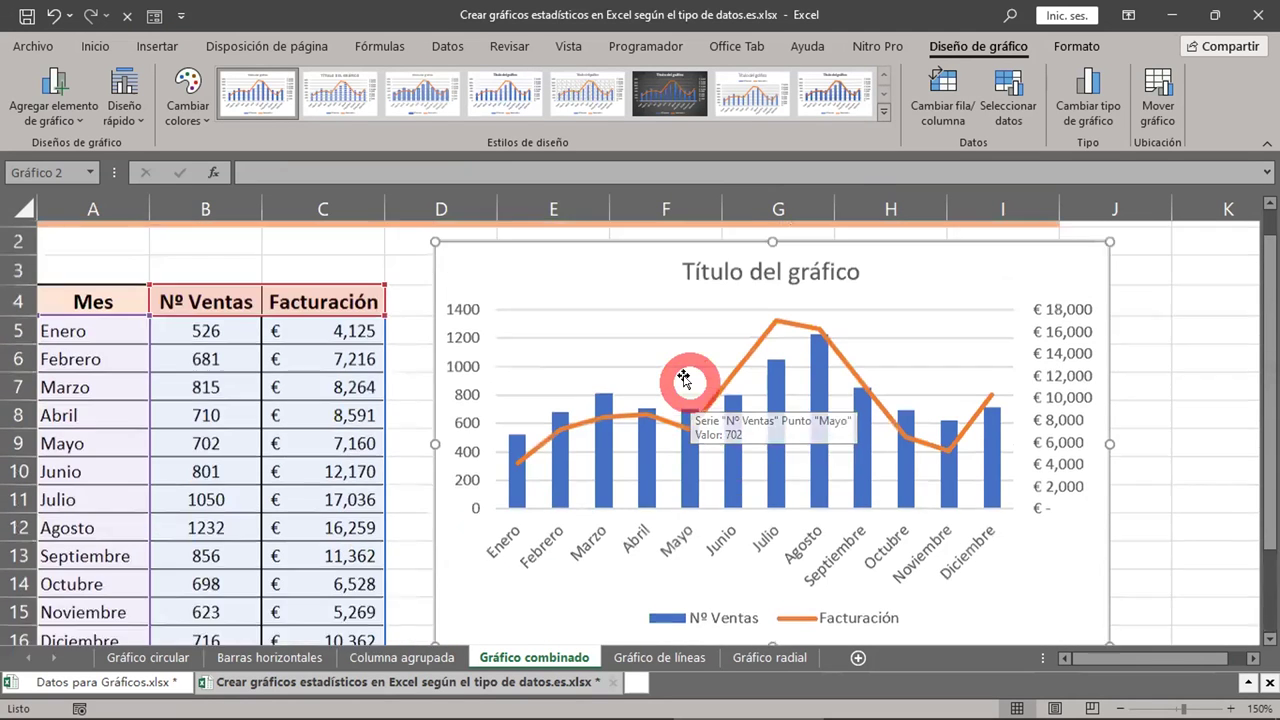
scroll(684, 378, up, 1)
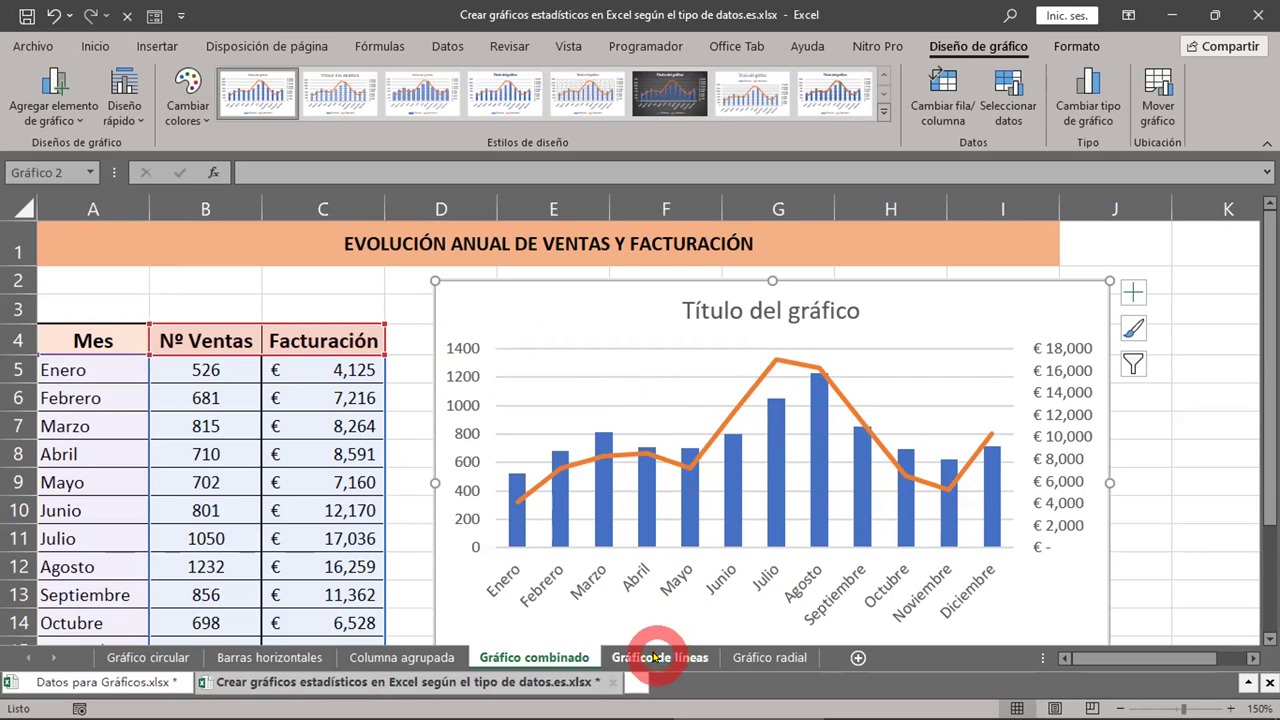
Open the Gráfico de líneas sheet, scroll to the top, and zoom to 150%
click(652, 657)
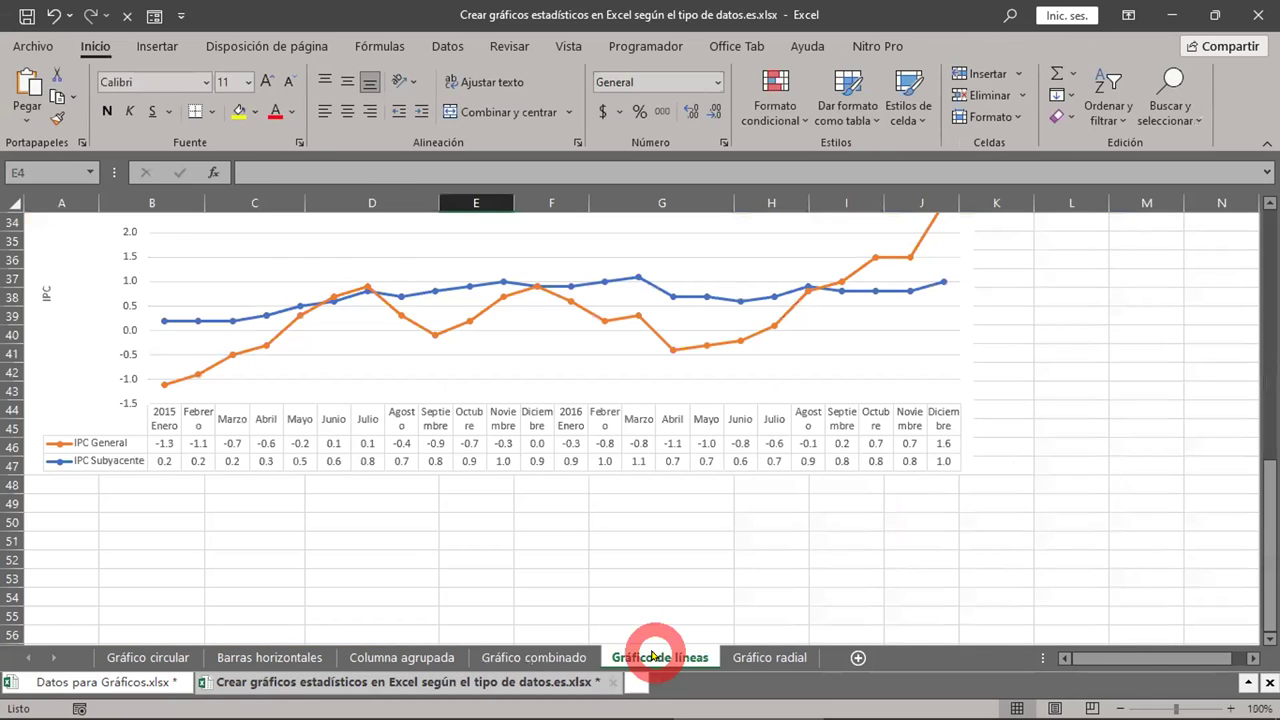
scroll(683, 533, up, 3)
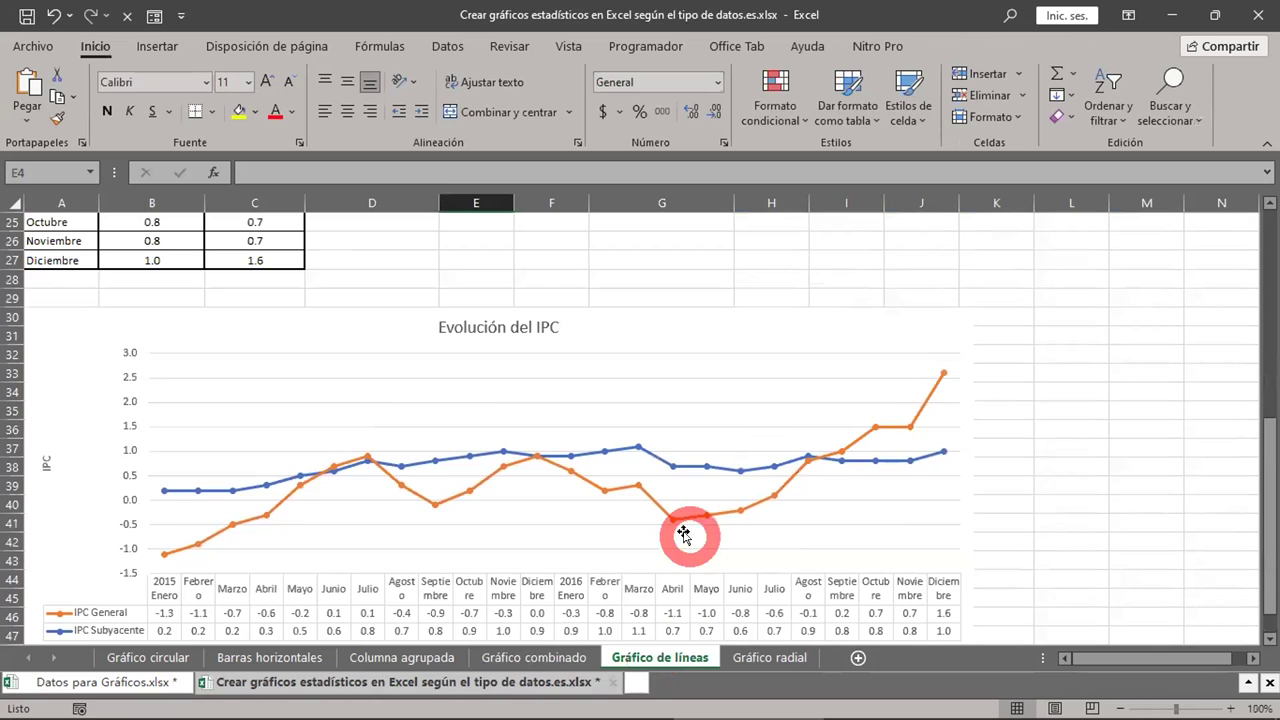
scroll(477, 463, up, 5)
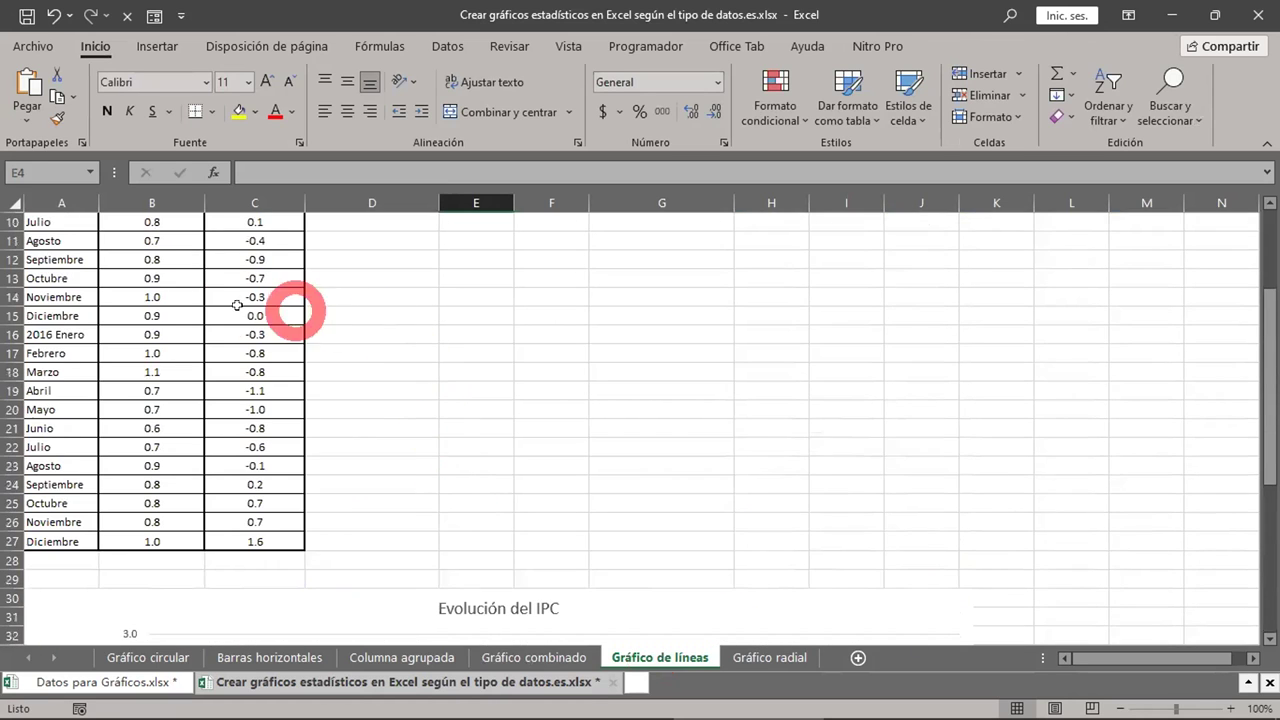
scroll(237, 305, up, 3)
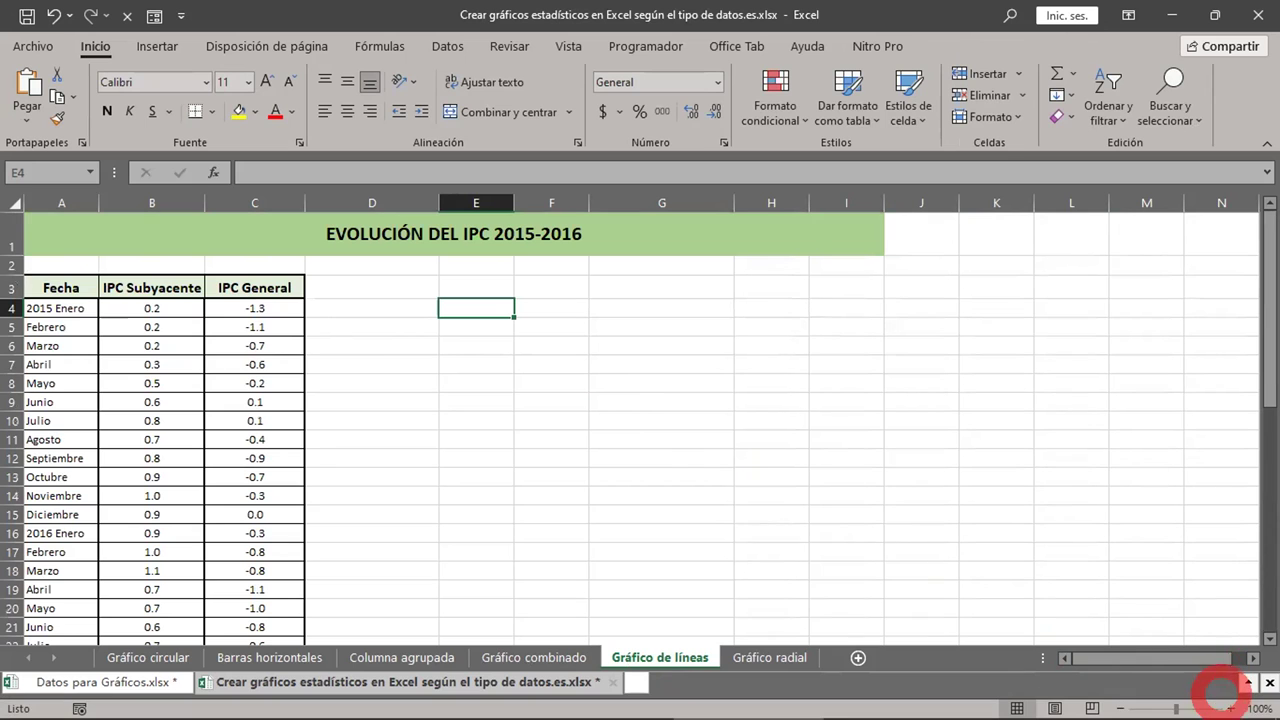
click(1230, 708)
click(1230, 708)
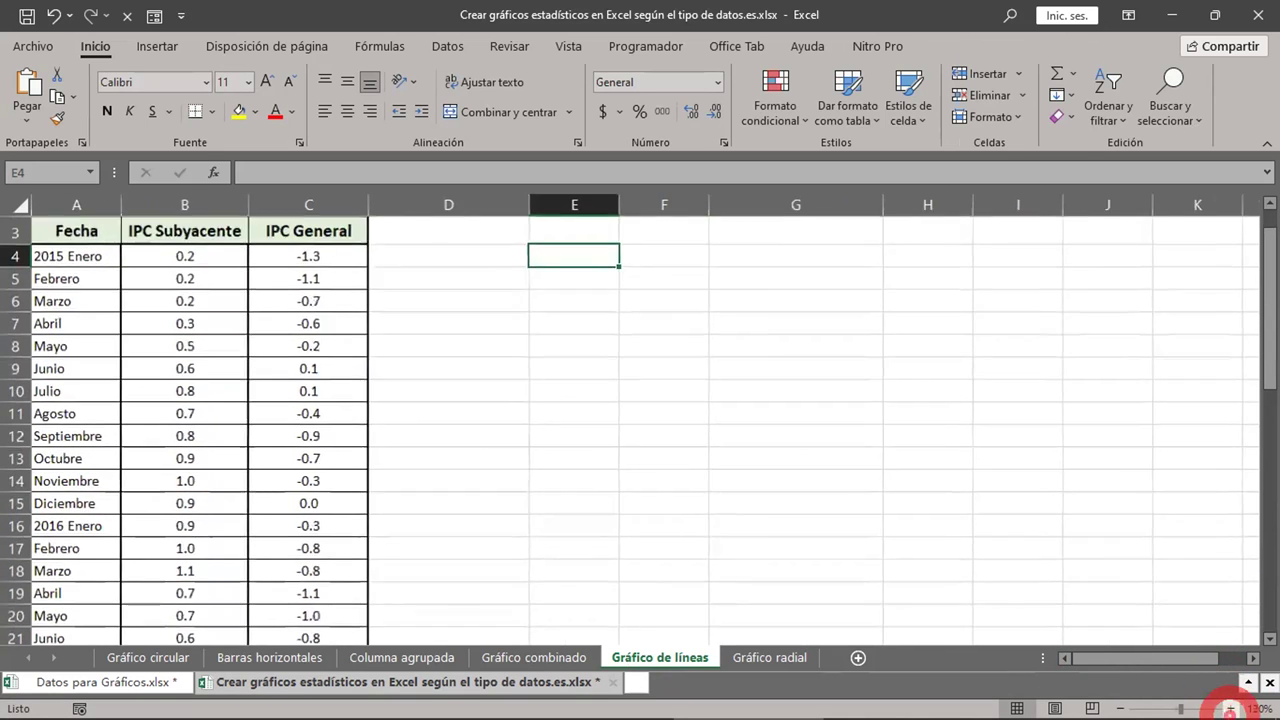
click(1230, 708)
click(1230, 708)
click(1230, 708)
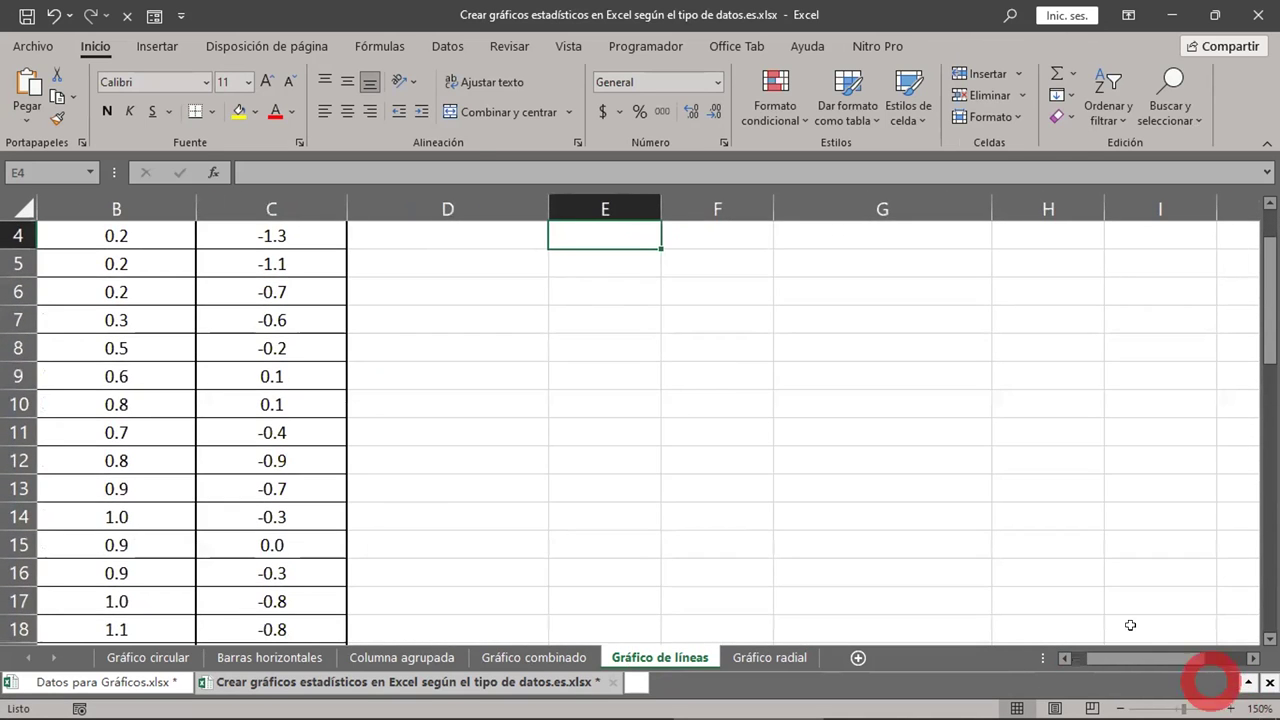
scroll(620, 495, up, 1)
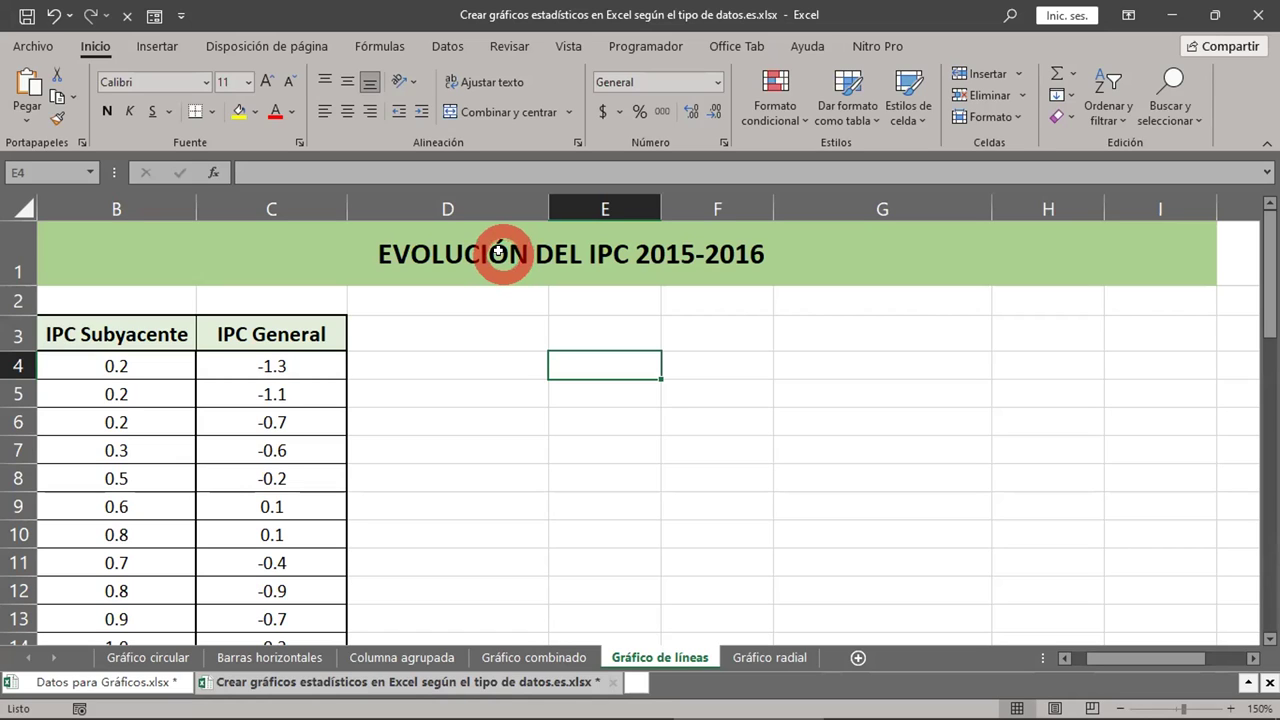
Select the IPC Subyacente and IPC General headers and a data cell, then show the Insertar tab
click(160, 332)
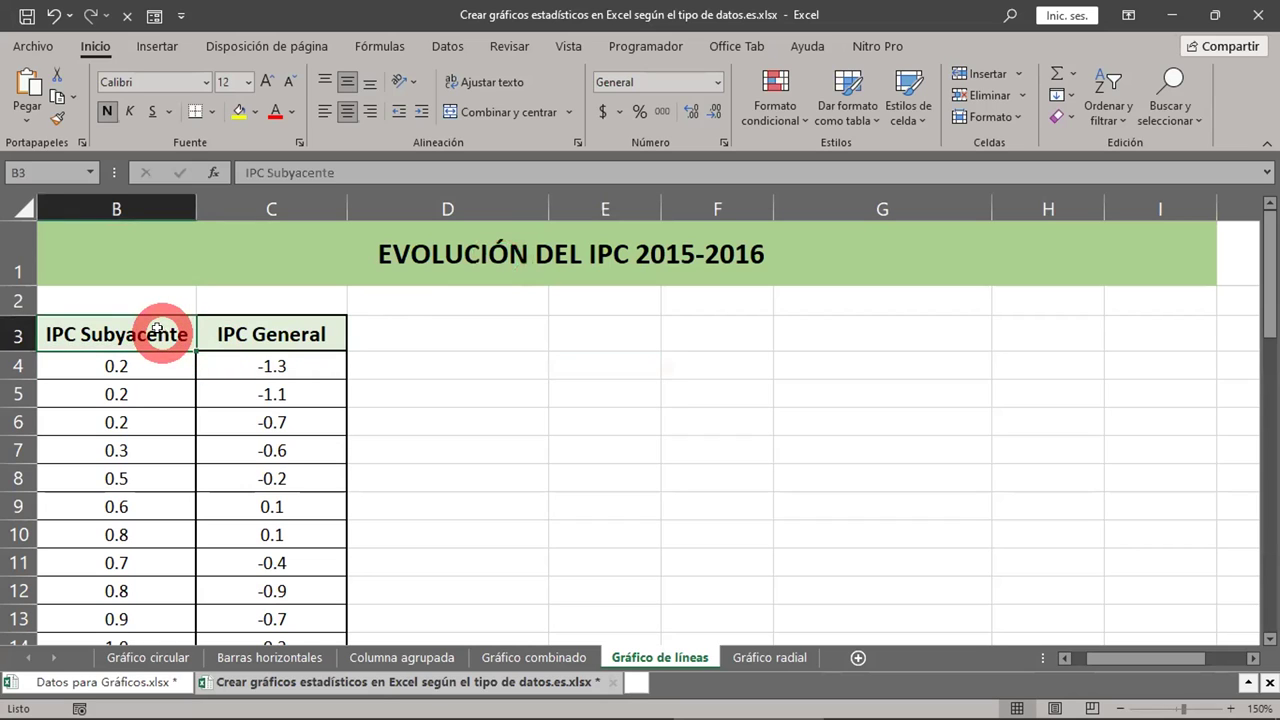
click(274, 322)
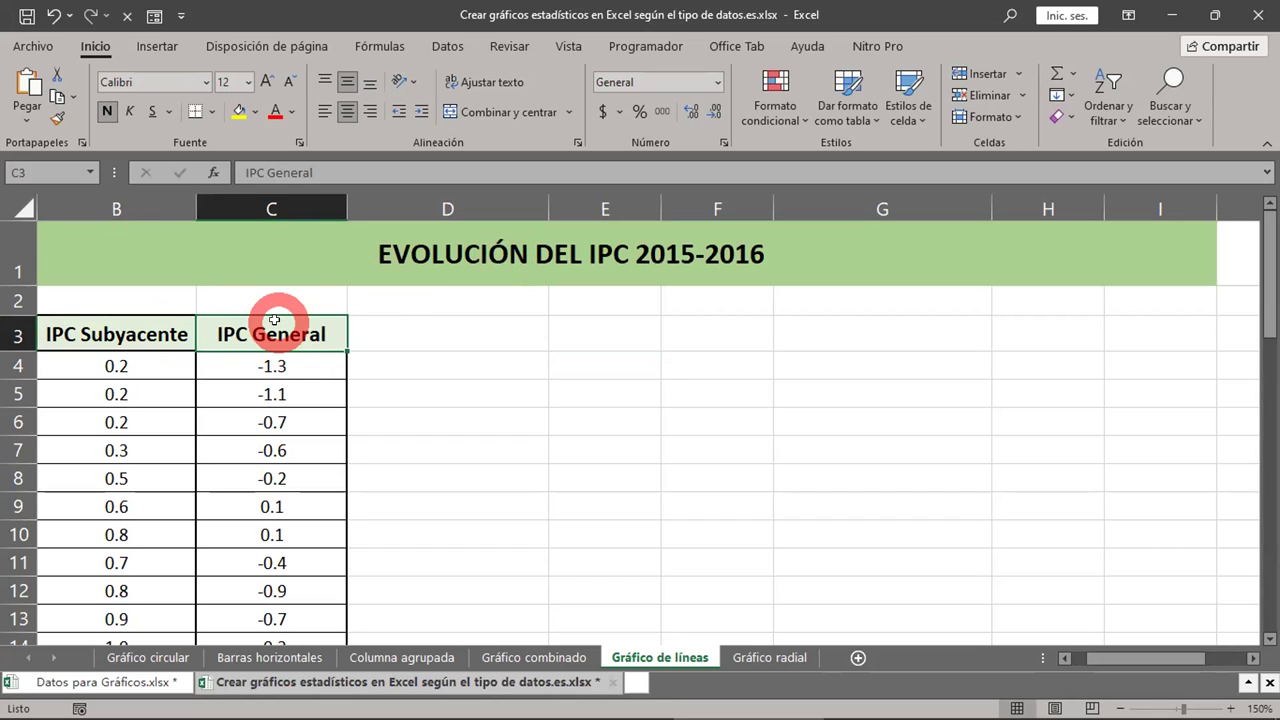
click(247, 410)
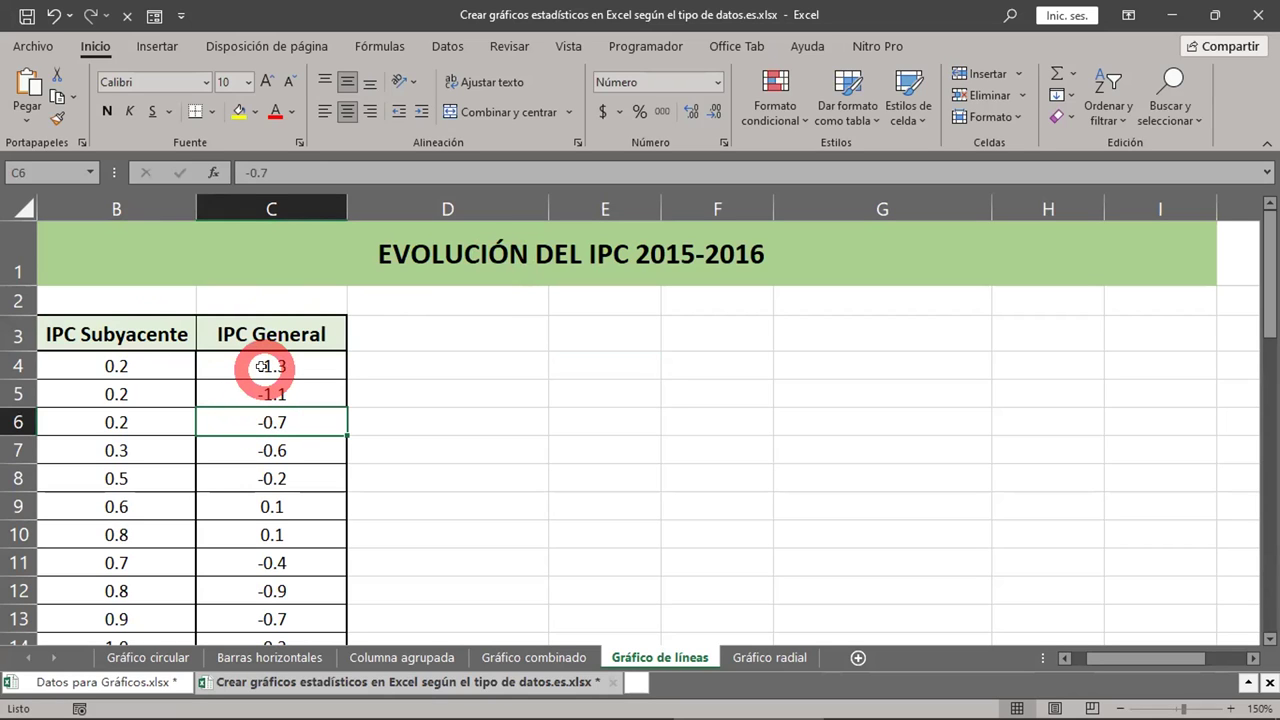
click(153, 48)
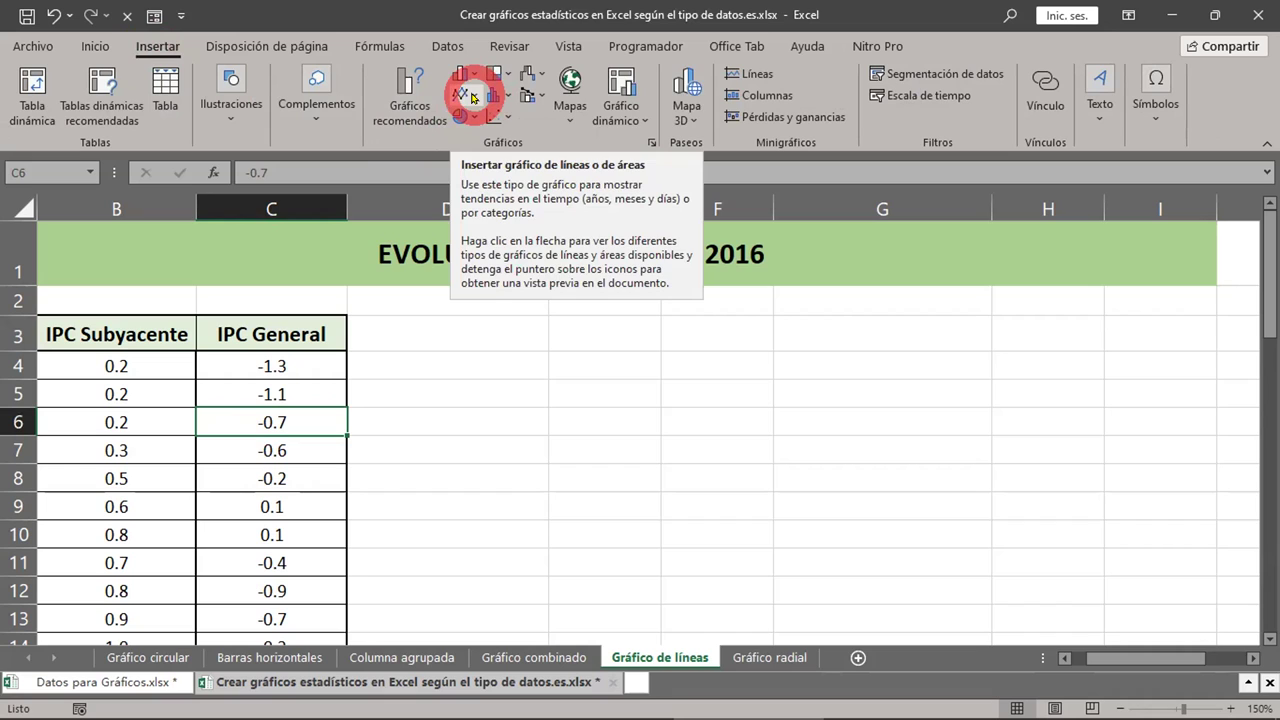
Insert a Línea con marcadores chart from the line and area chart types
click(473, 97)
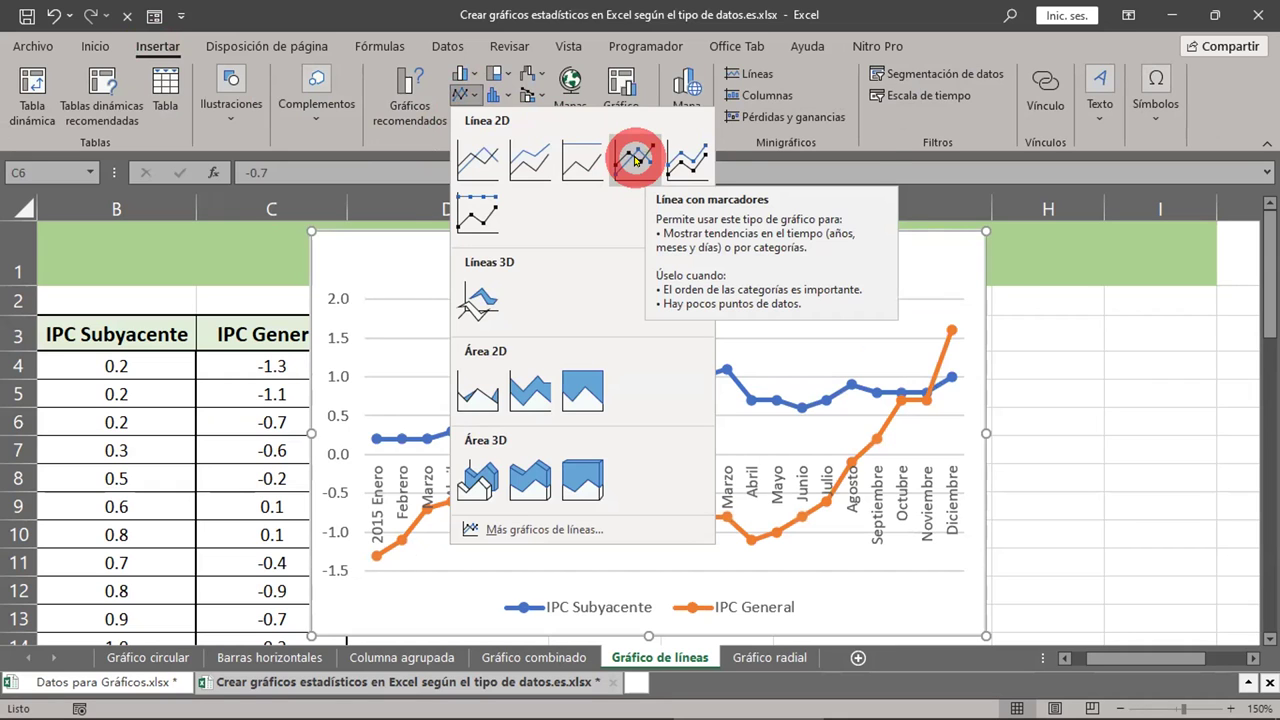
click(636, 160)
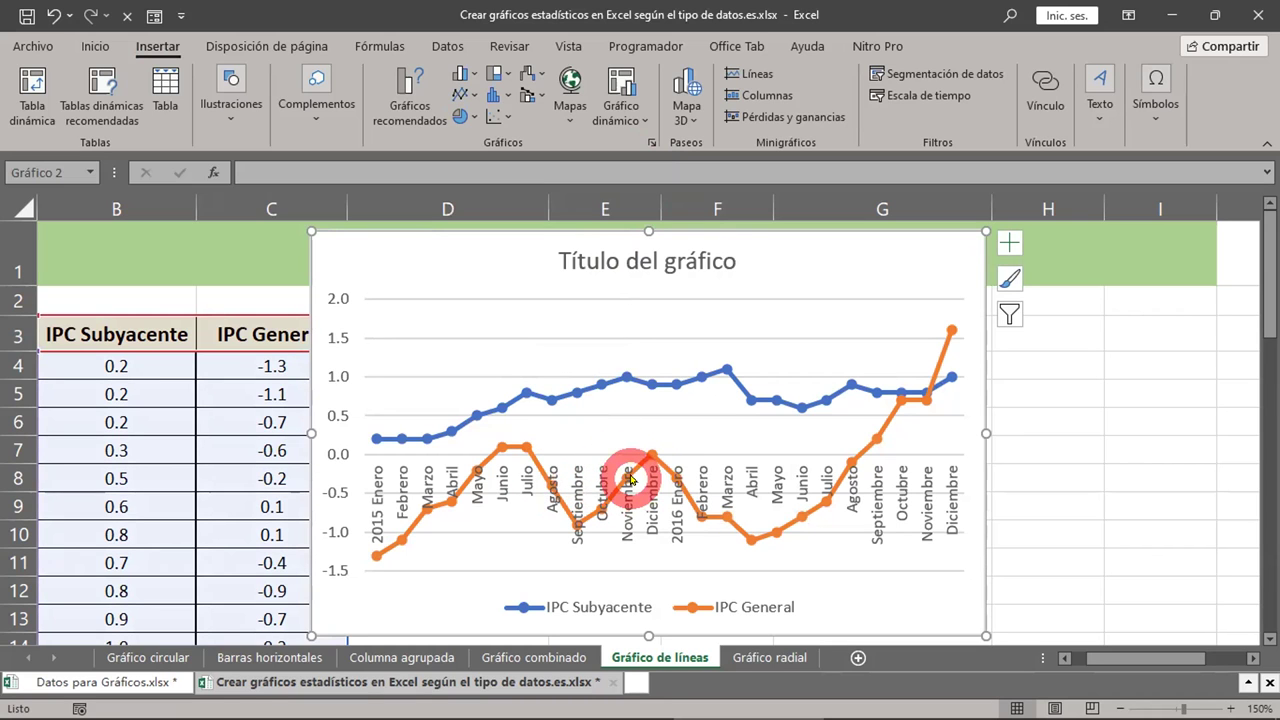
Select the new IPC chart and try the second and fifth chart styles on it
click(655, 492)
scroll(654, 492, down, 4)
scroll(654, 492, down, 3)
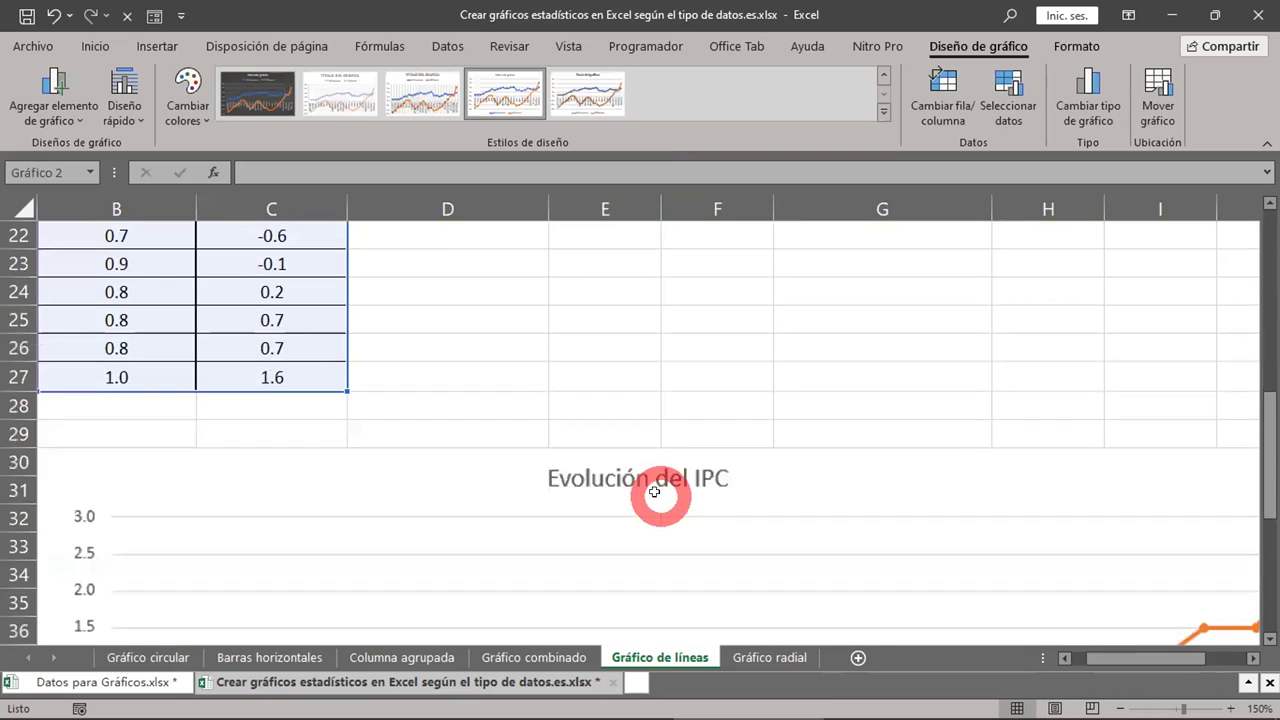
scroll(654, 492, down, 2)
scroll(654, 492, down, 2)
scroll(654, 492, down, 2)
scroll(654, 492, up, 5)
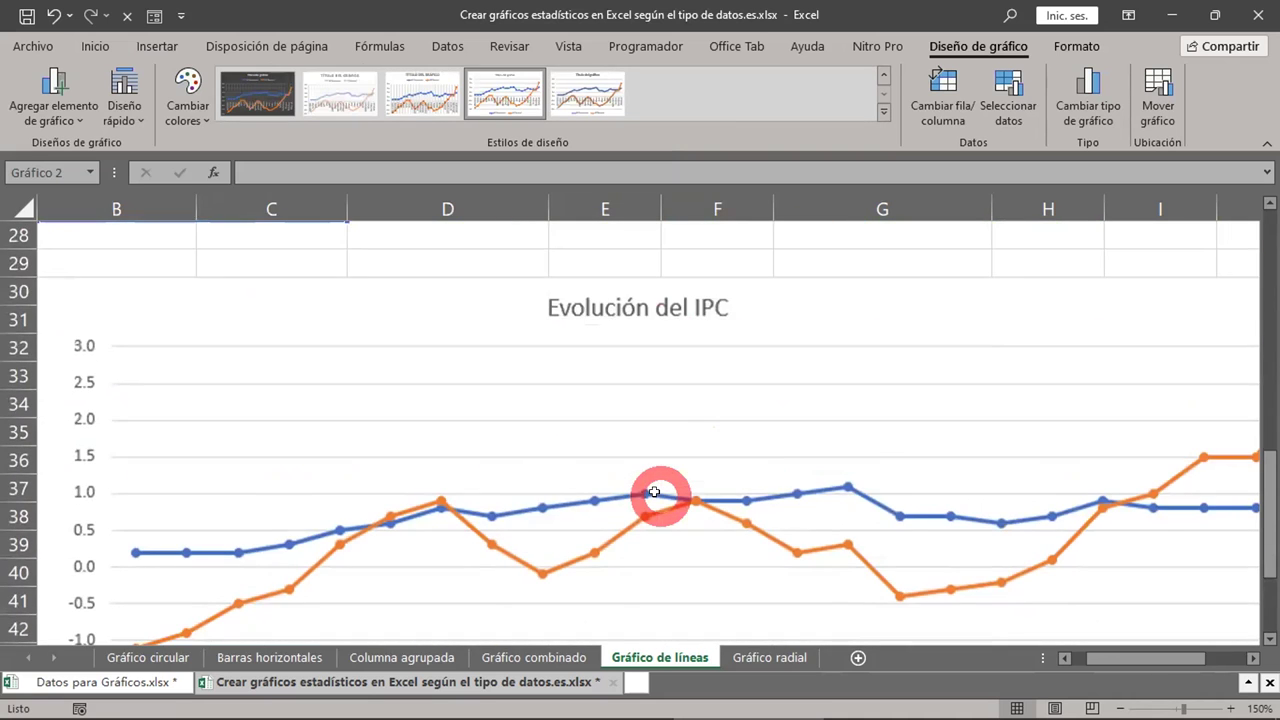
scroll(654, 492, up, 3)
scroll(654, 492, up, 4)
drag(654, 492, 657, 491)
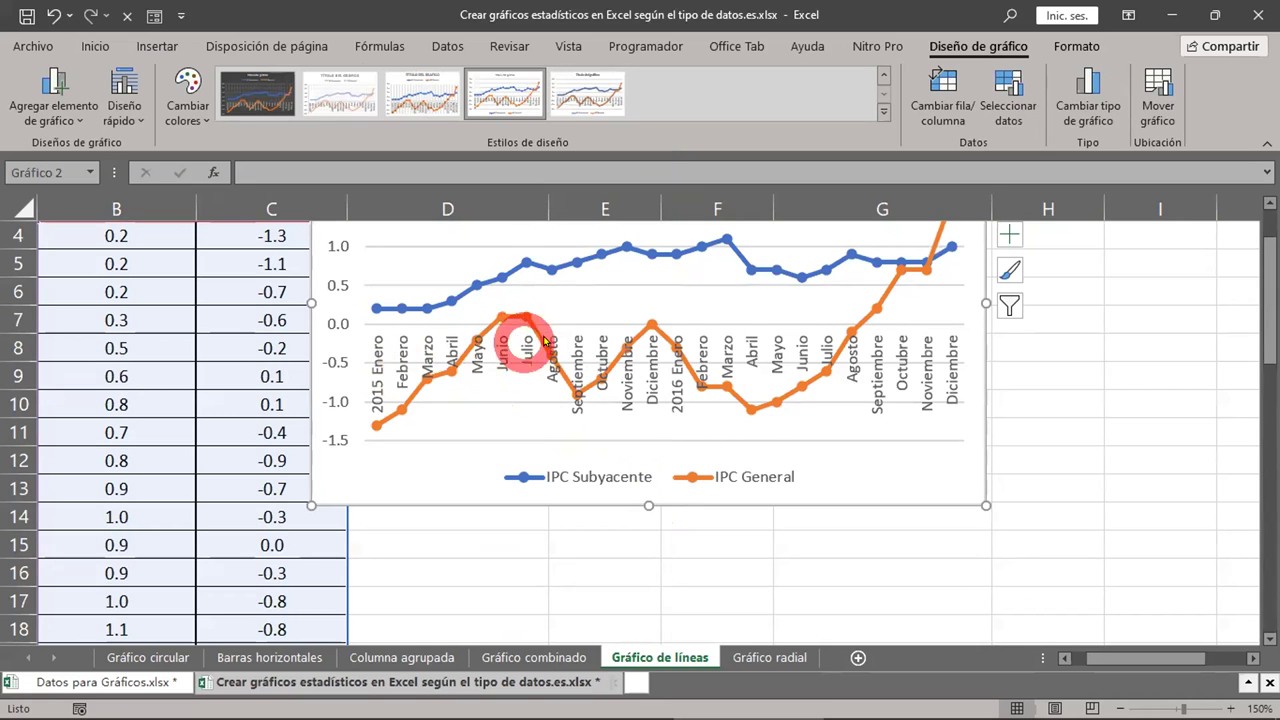
drag(506, 328, 550, 330)
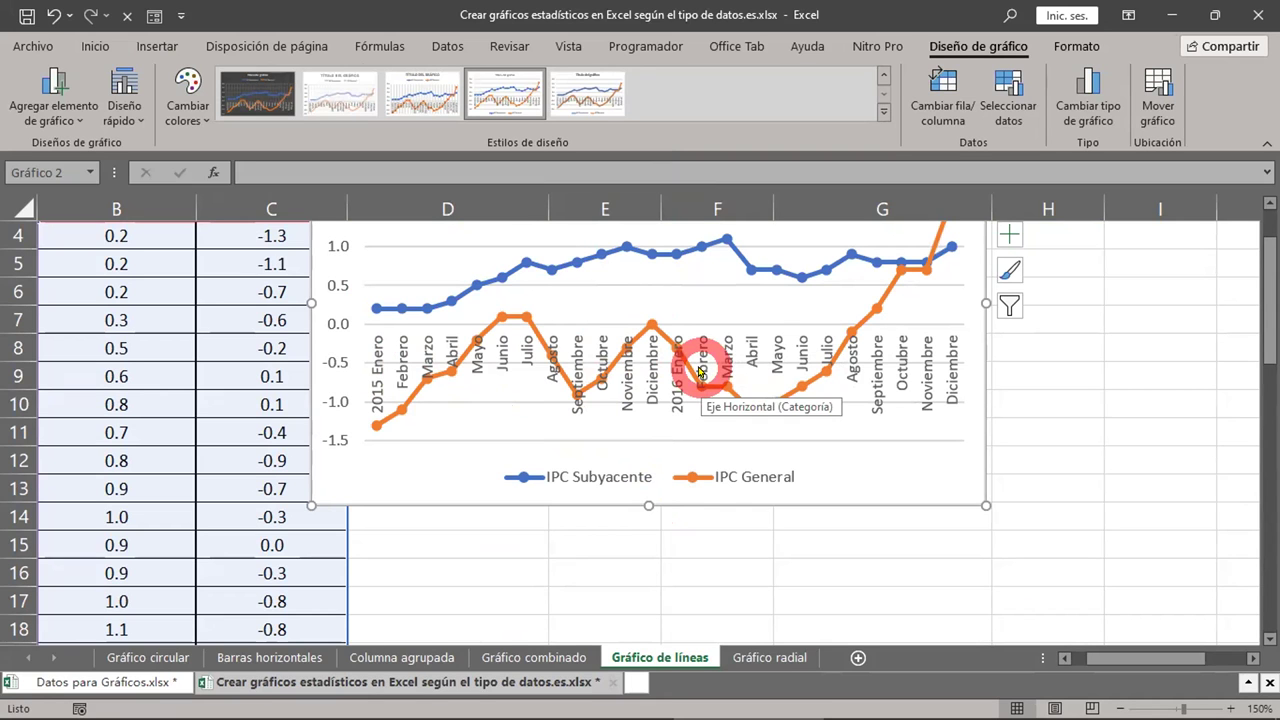
scroll(700, 372, up, 1)
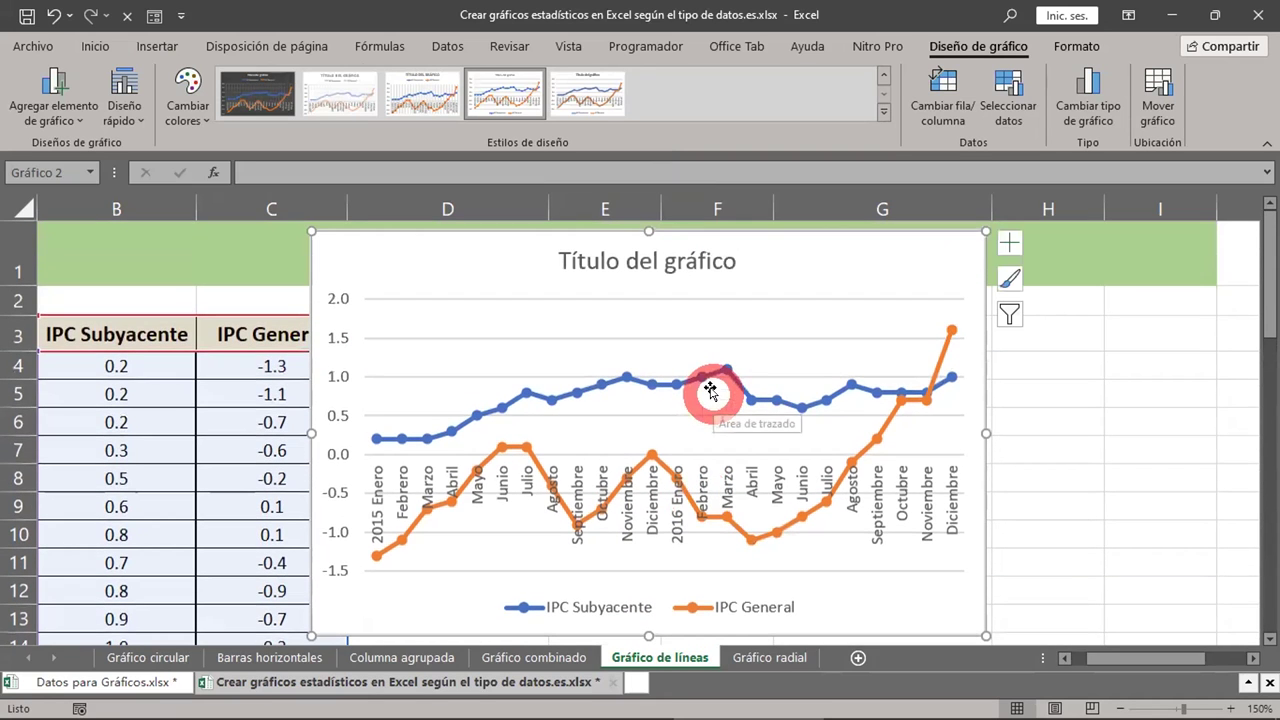
click(338, 106)
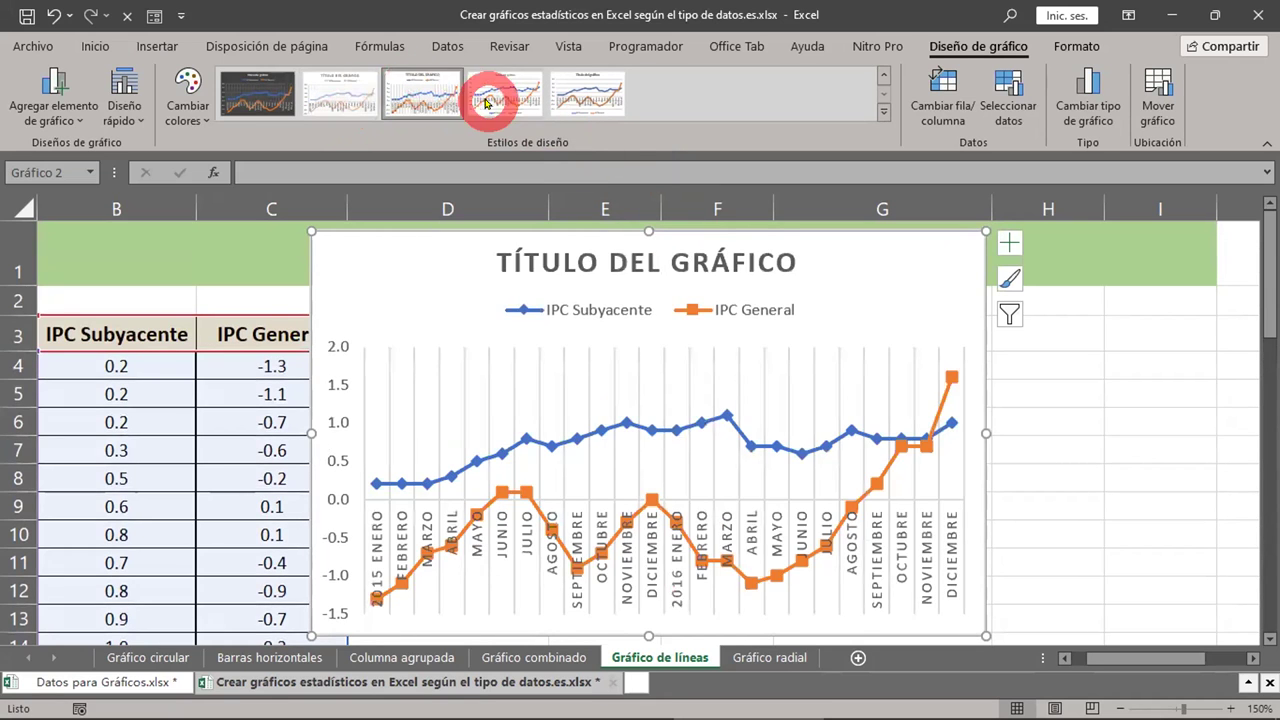
click(576, 97)
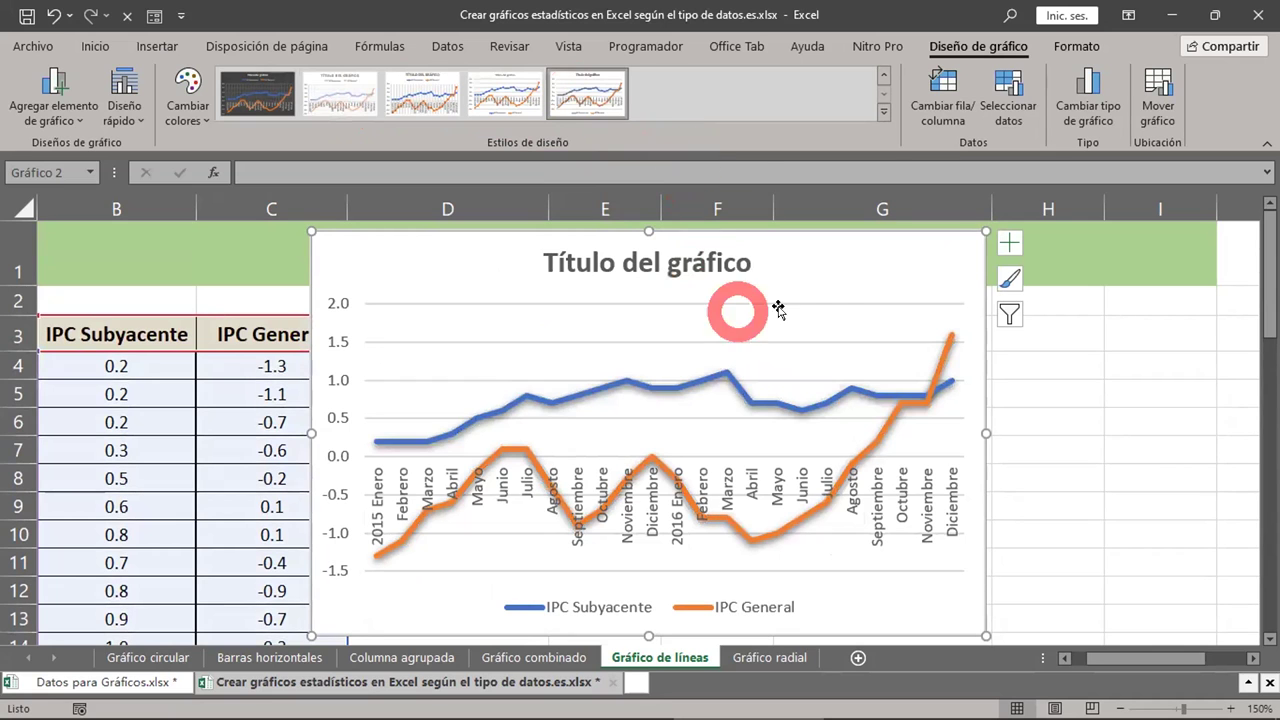
Delete the restyled chart and insert a fresh marker line chart of the IPC data
key(Delete)
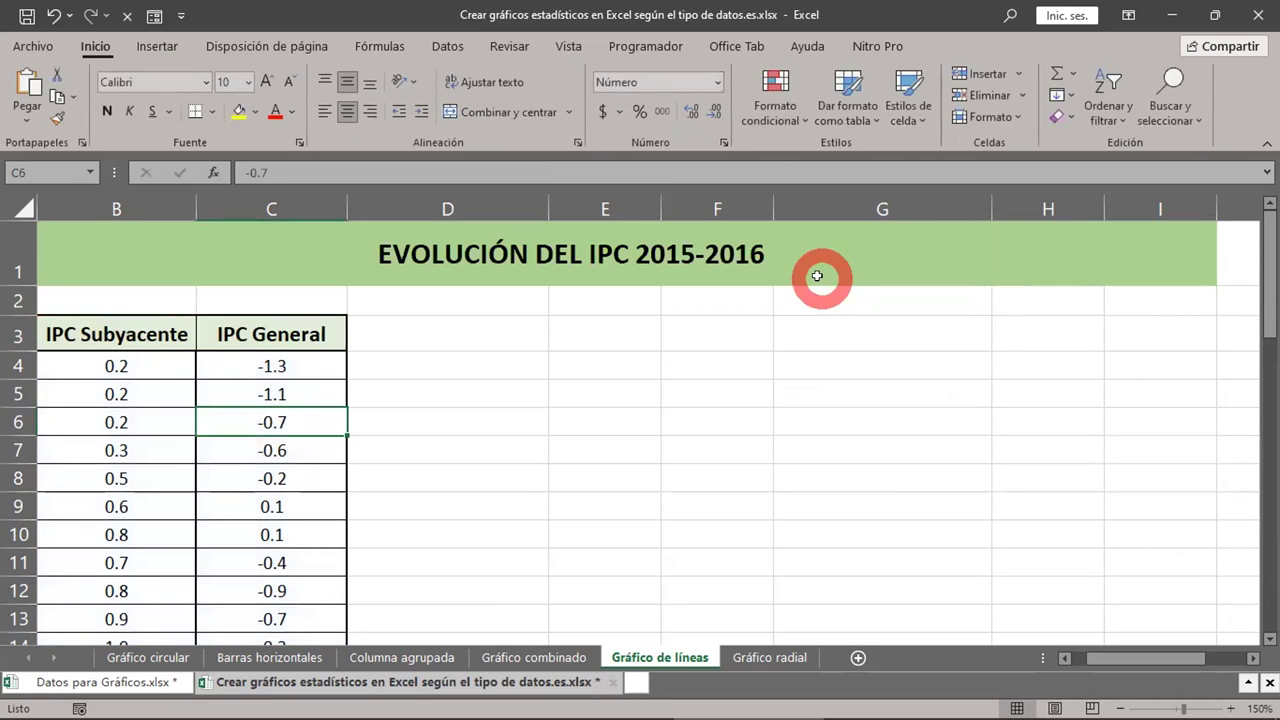
click(250, 423)
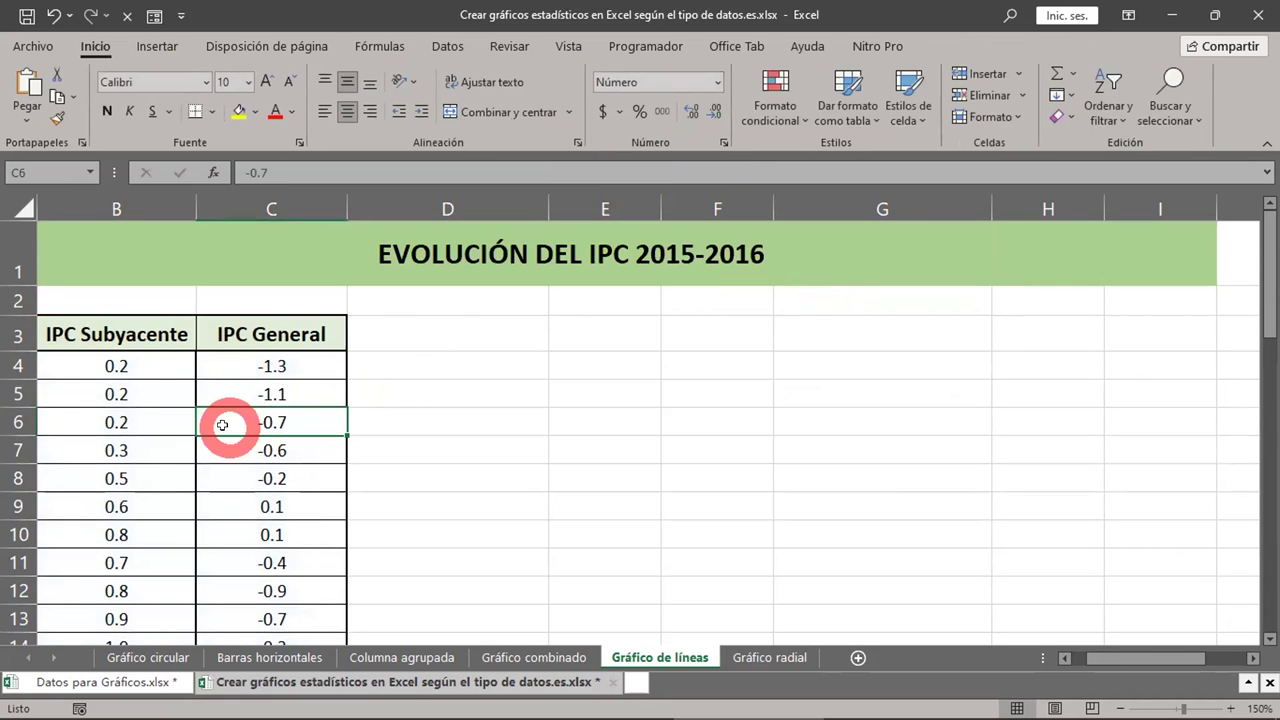
click(157, 46)
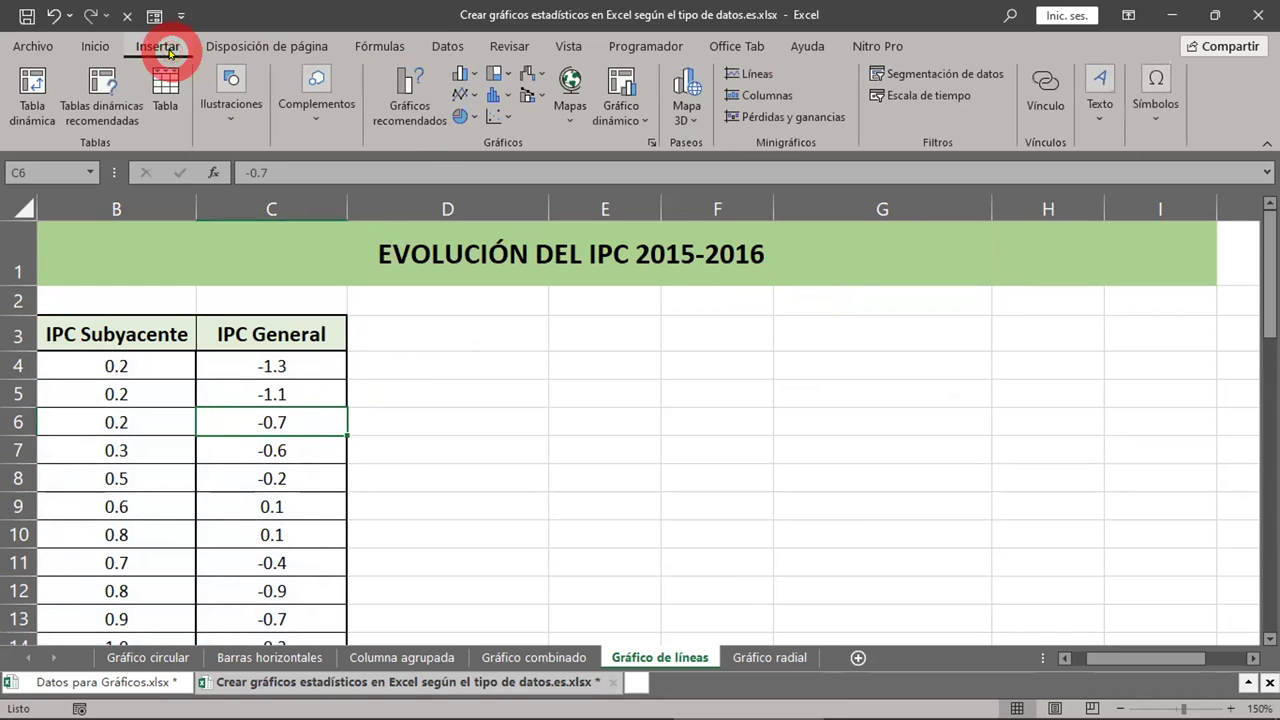
click(466, 95)
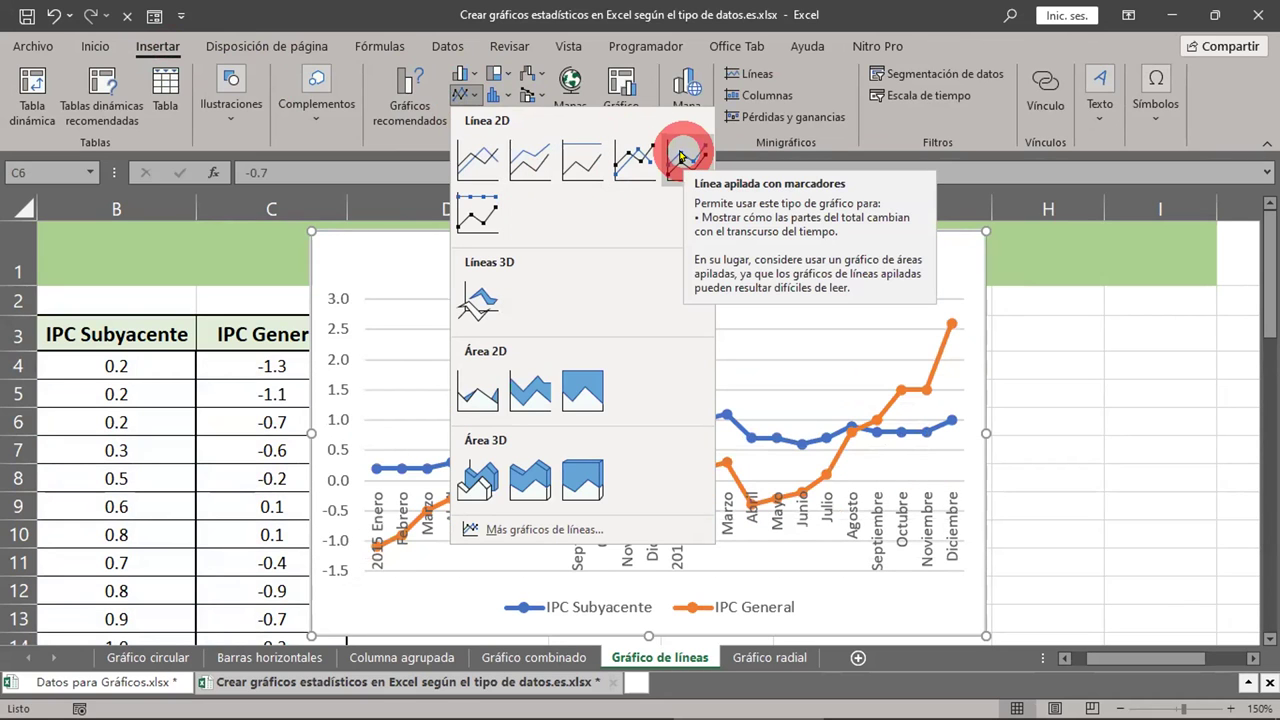
click(681, 155)
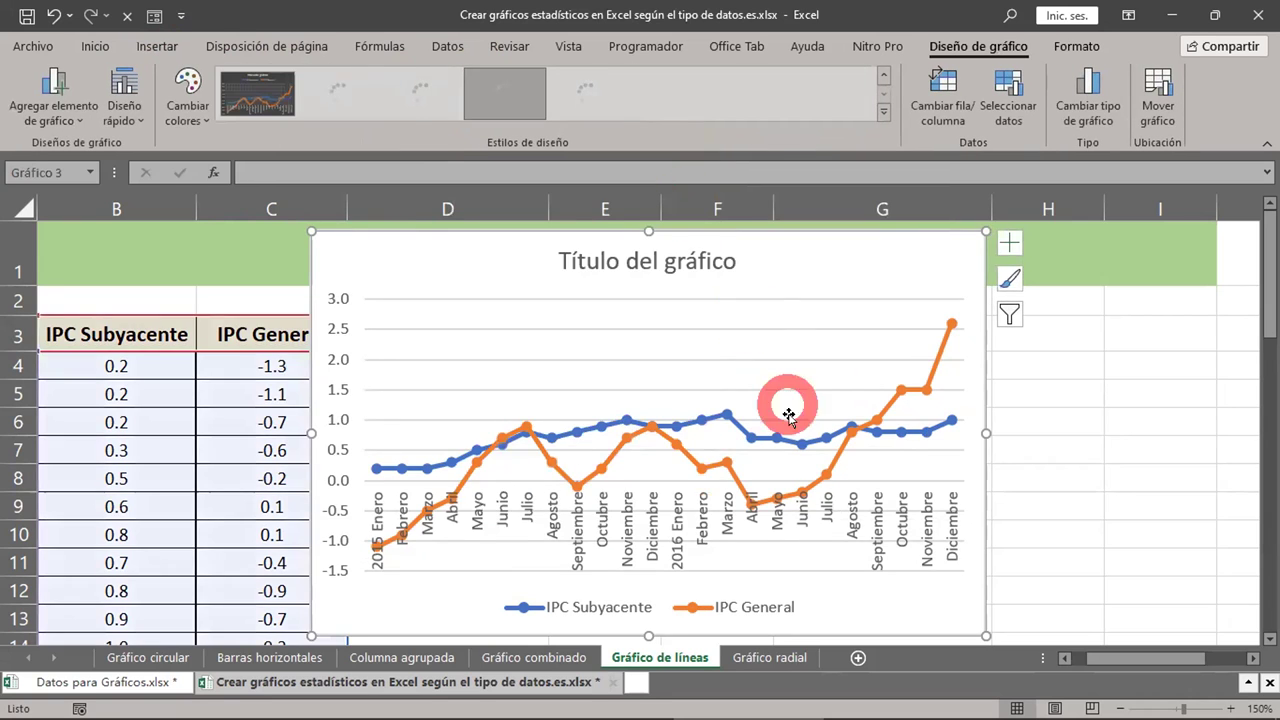
Enlarge the IPC chart by dragging its corner toward the lower right
scroll(790, 420, down, 3)
scroll(793, 429, up, 3)
scroll(793, 429, down, 2)
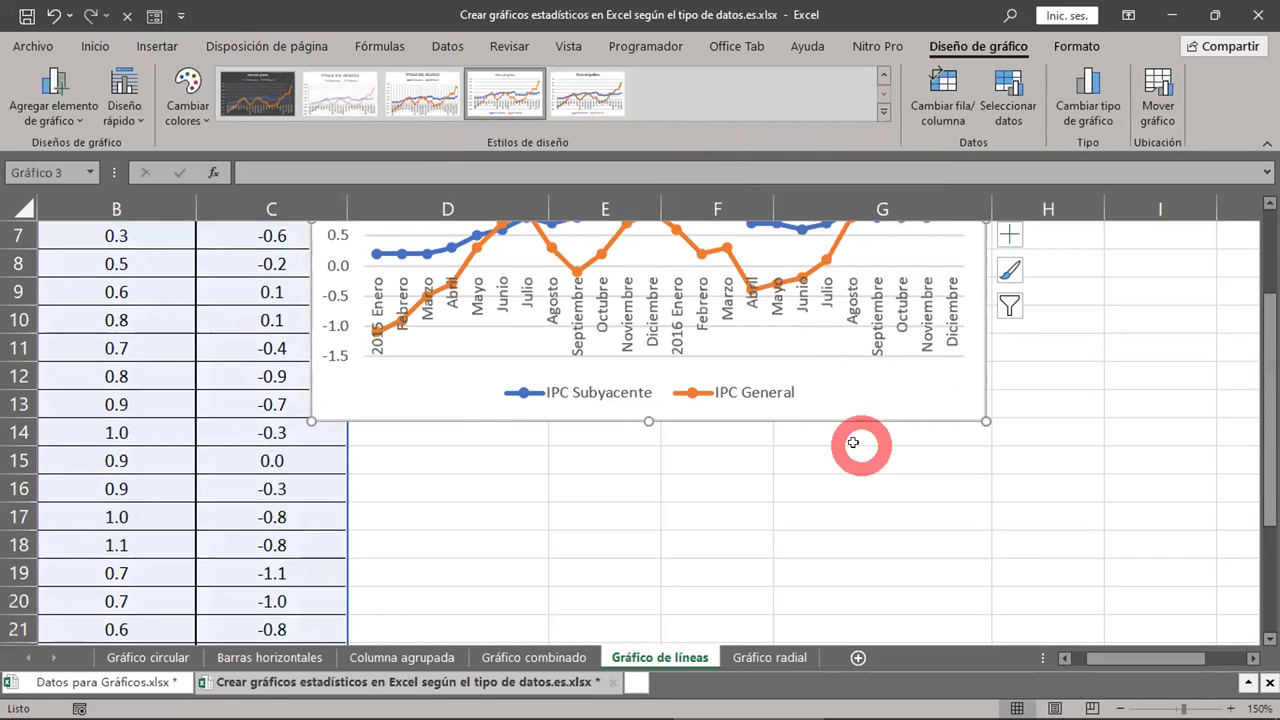
drag(972, 459, 1264, 612)
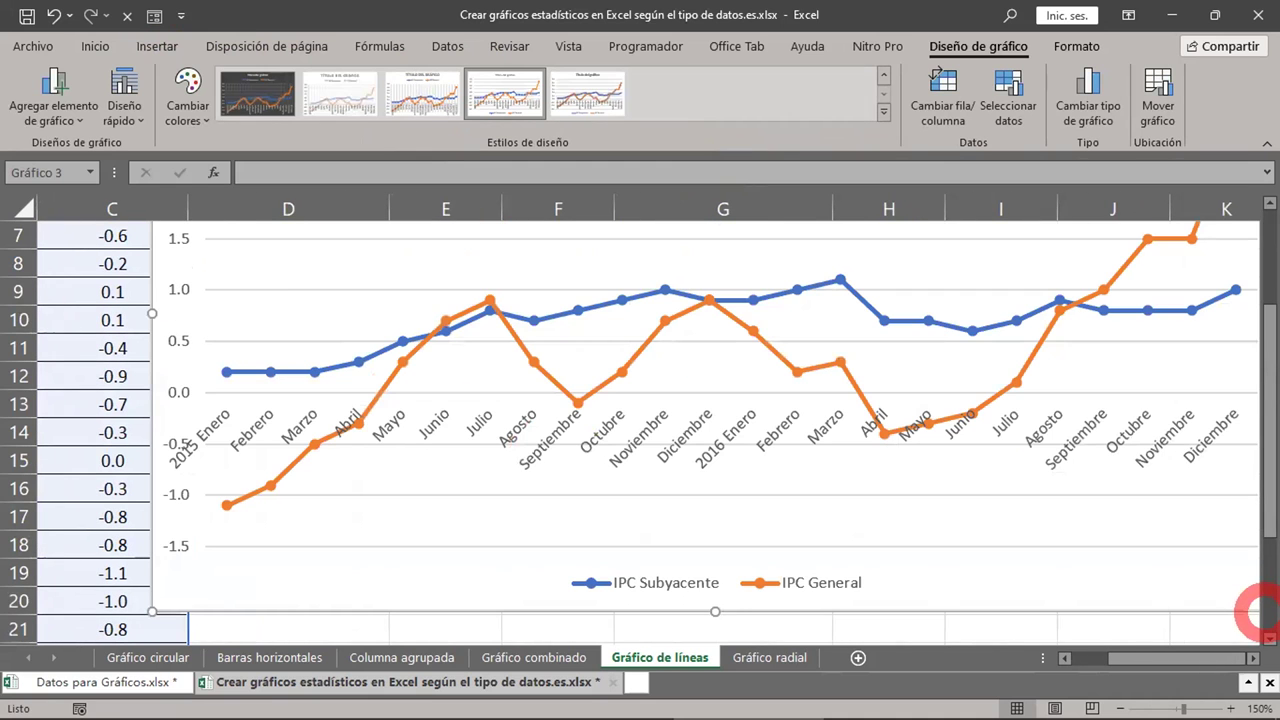
Move the chart up under the title row, beside the IPC General column
scroll(880, 533, up, 1)
scroll(880, 533, down, 1)
scroll(880, 533, down, 4)
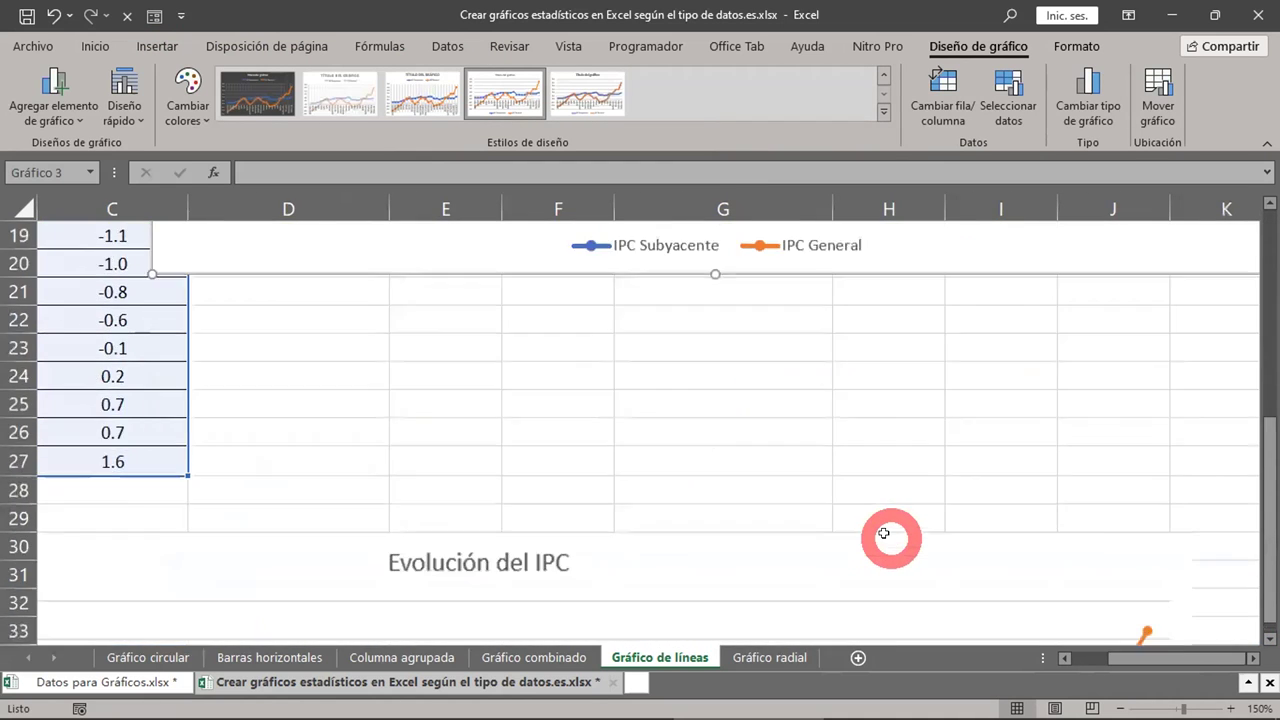
scroll(882, 533, down, 5)
scroll(884, 533, down, 3)
scroll(884, 533, up, 4)
scroll(886, 533, up, 4)
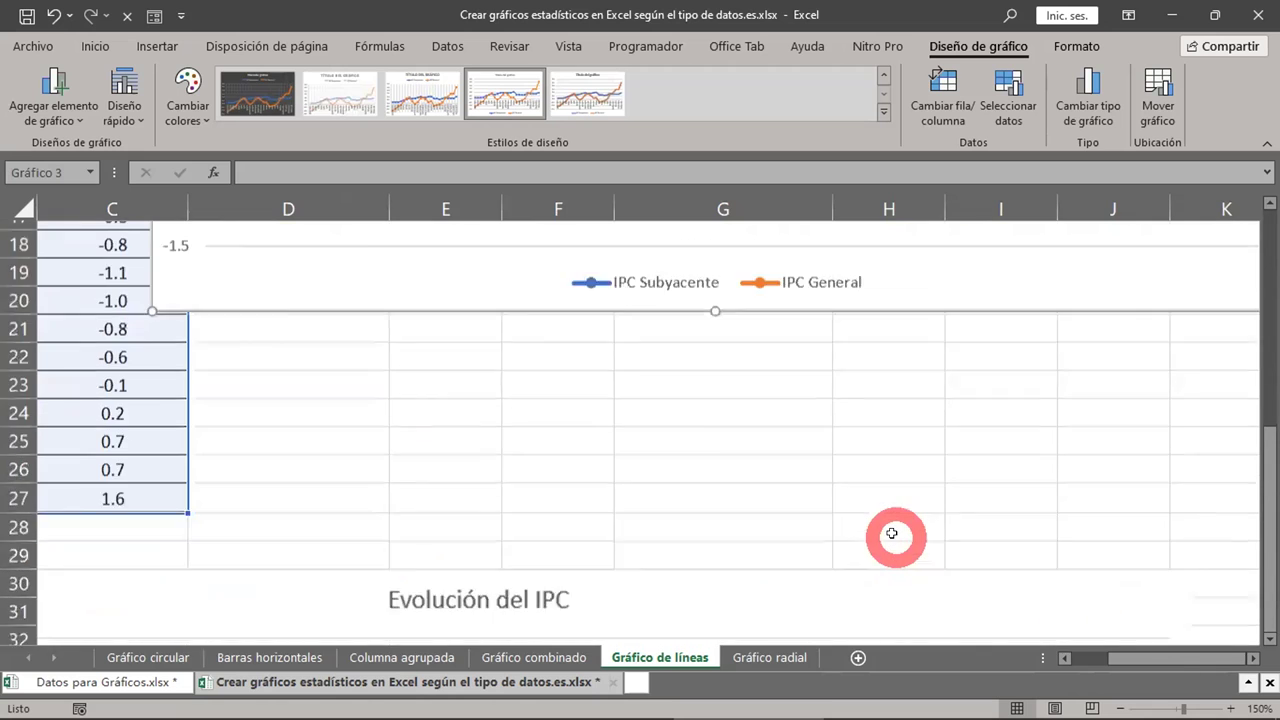
scroll(890, 533, up, 4)
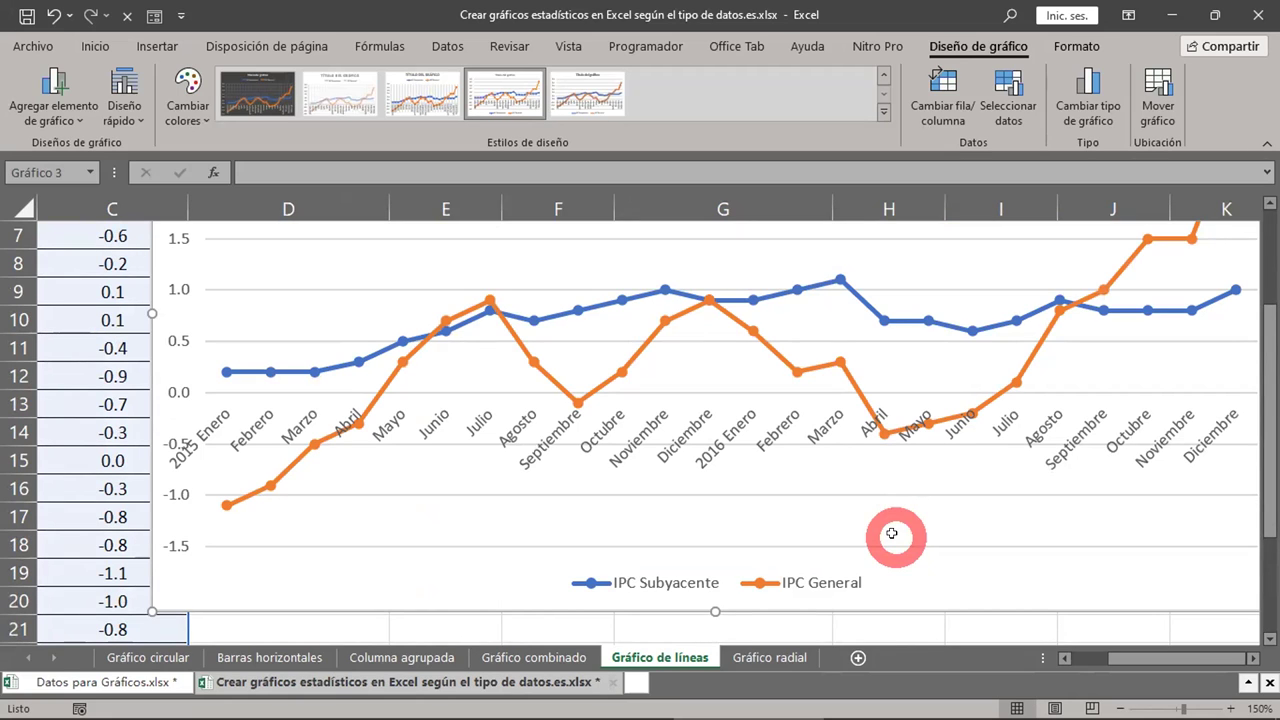
scroll(891, 533, up, 2)
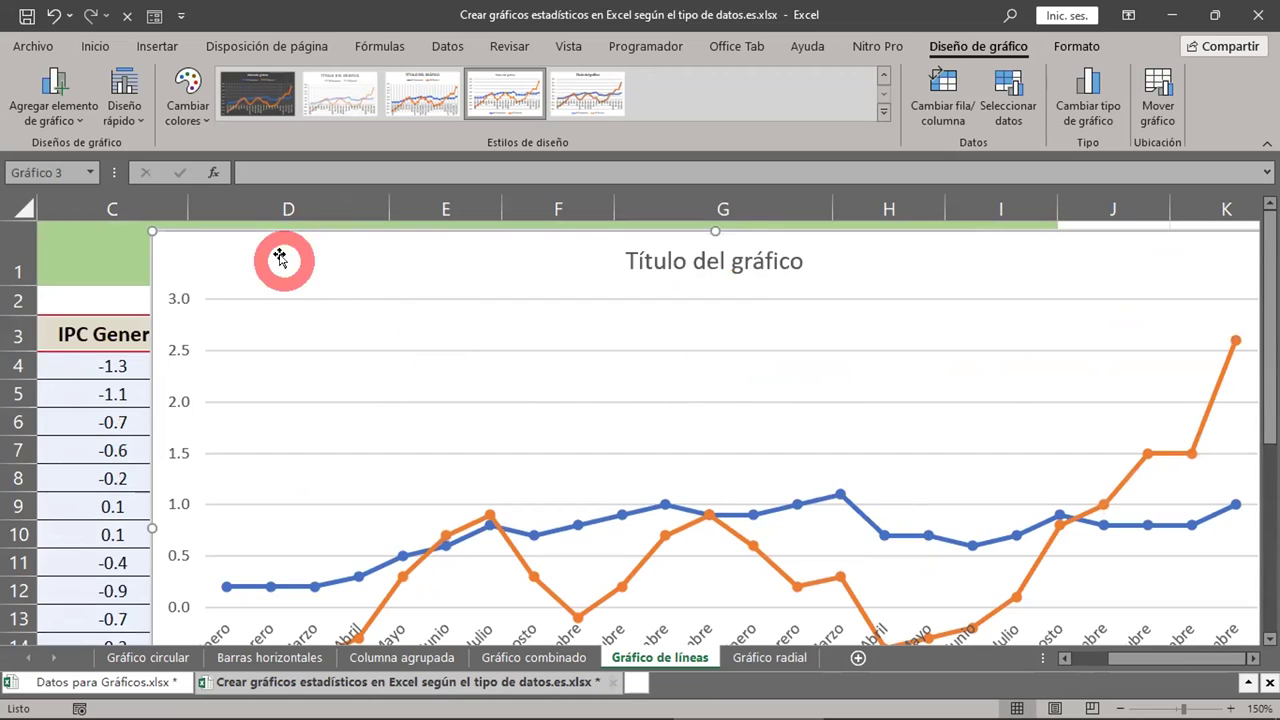
drag(344, 358, 360, 330)
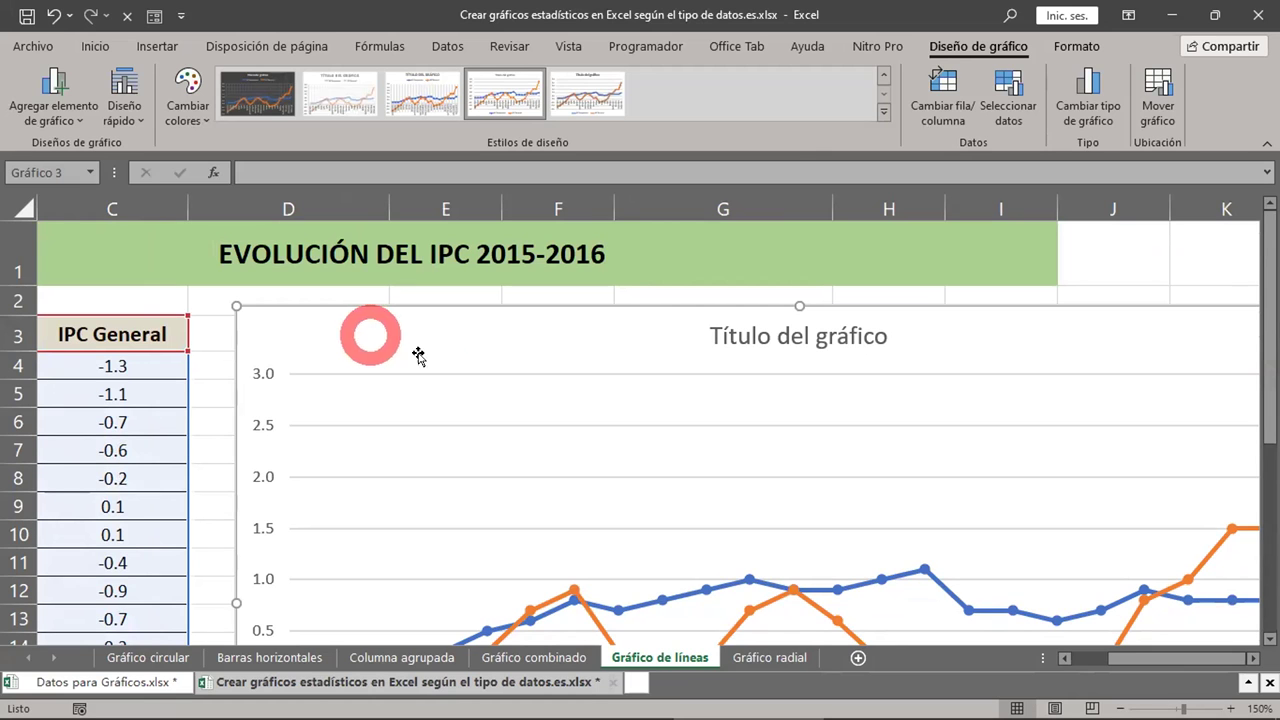
click(920, 600)
scroll(922, 603, down, 2)
scroll(922, 603, down, 2)
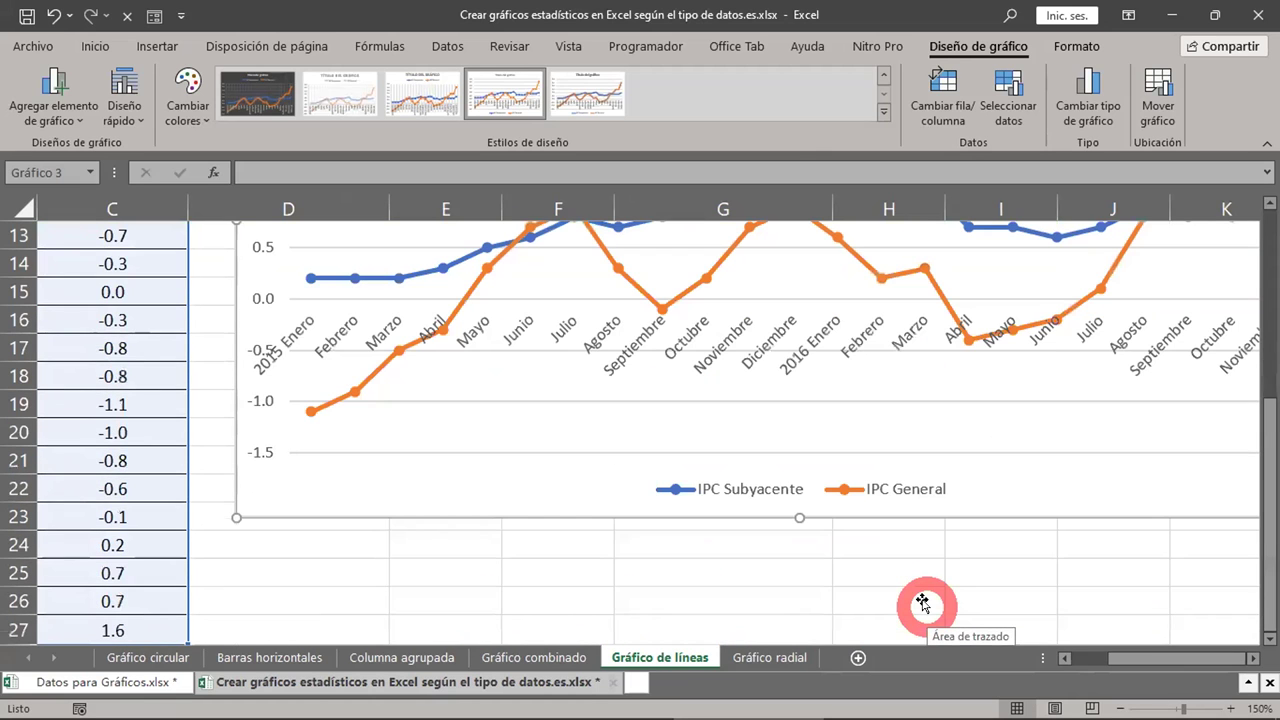
scroll(922, 603, down, 1)
scroll(922, 603, down, 5)
scroll(922, 603, up, 6)
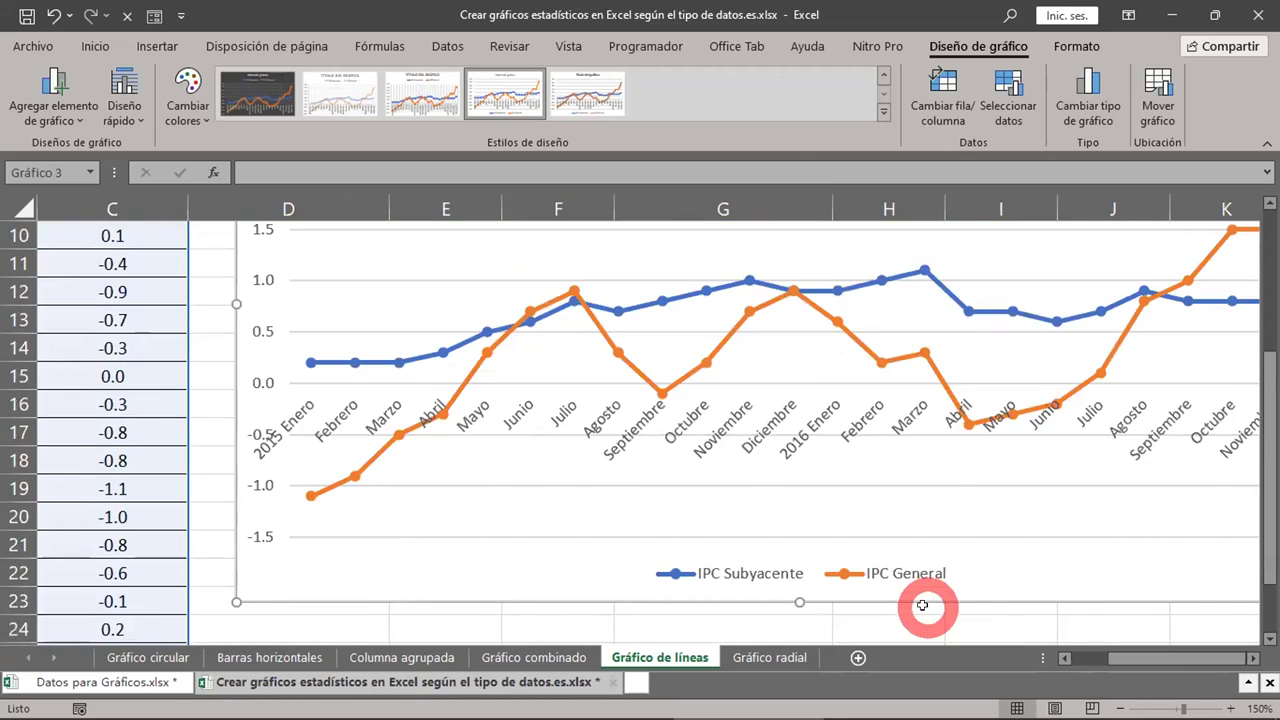
scroll(922, 603, up, 2)
scroll(806, 615, down, 2)
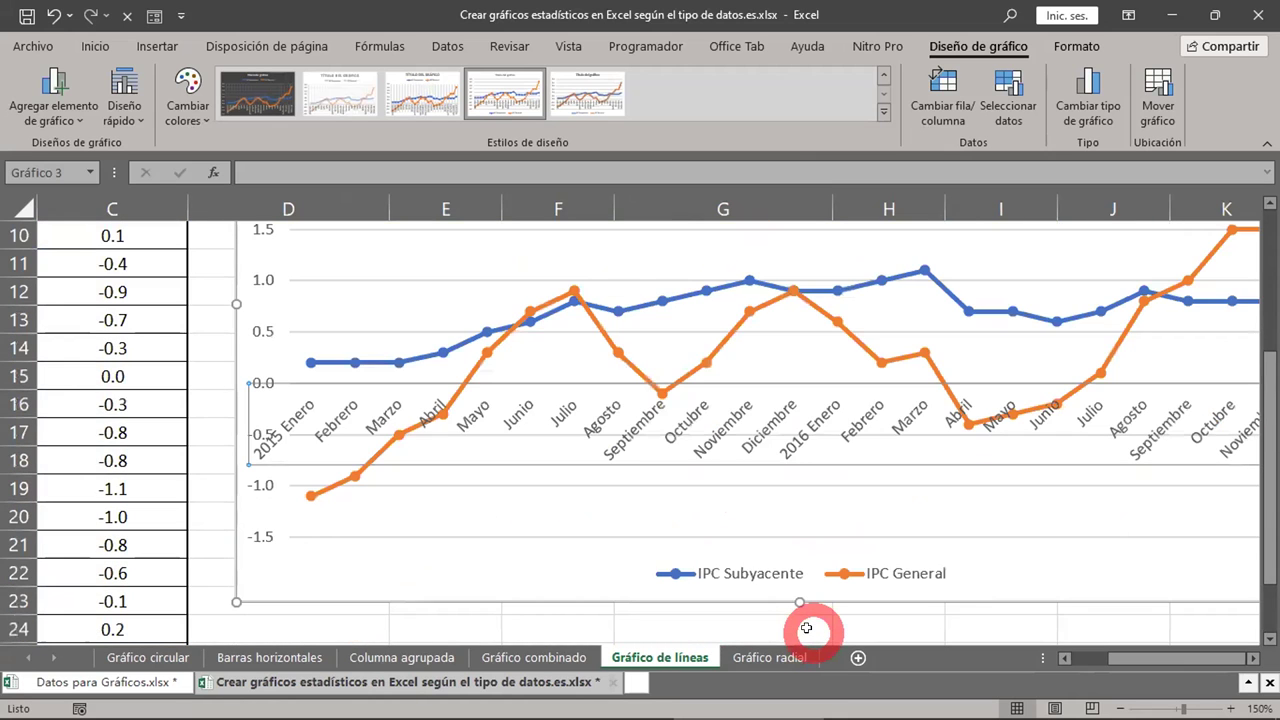
scroll(806, 627, down, 2)
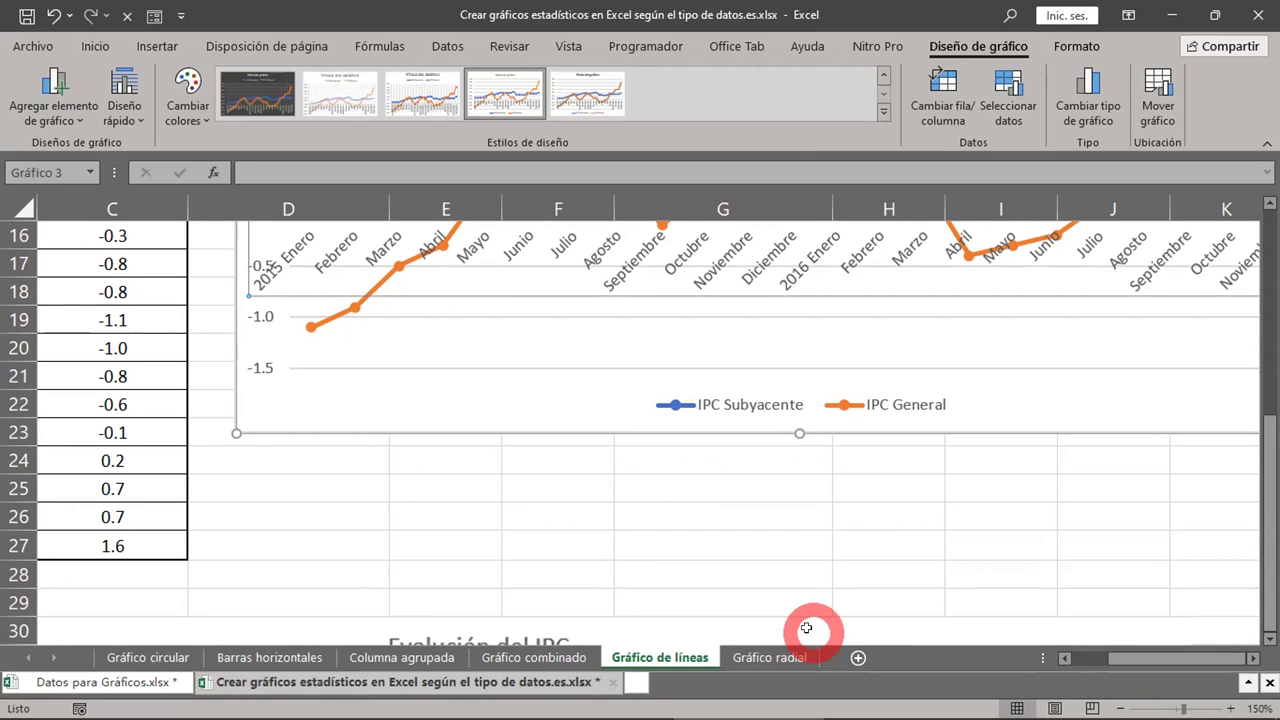
Apply the Diseño 5 quick layout, adding a data table under the plot
click(135, 122)
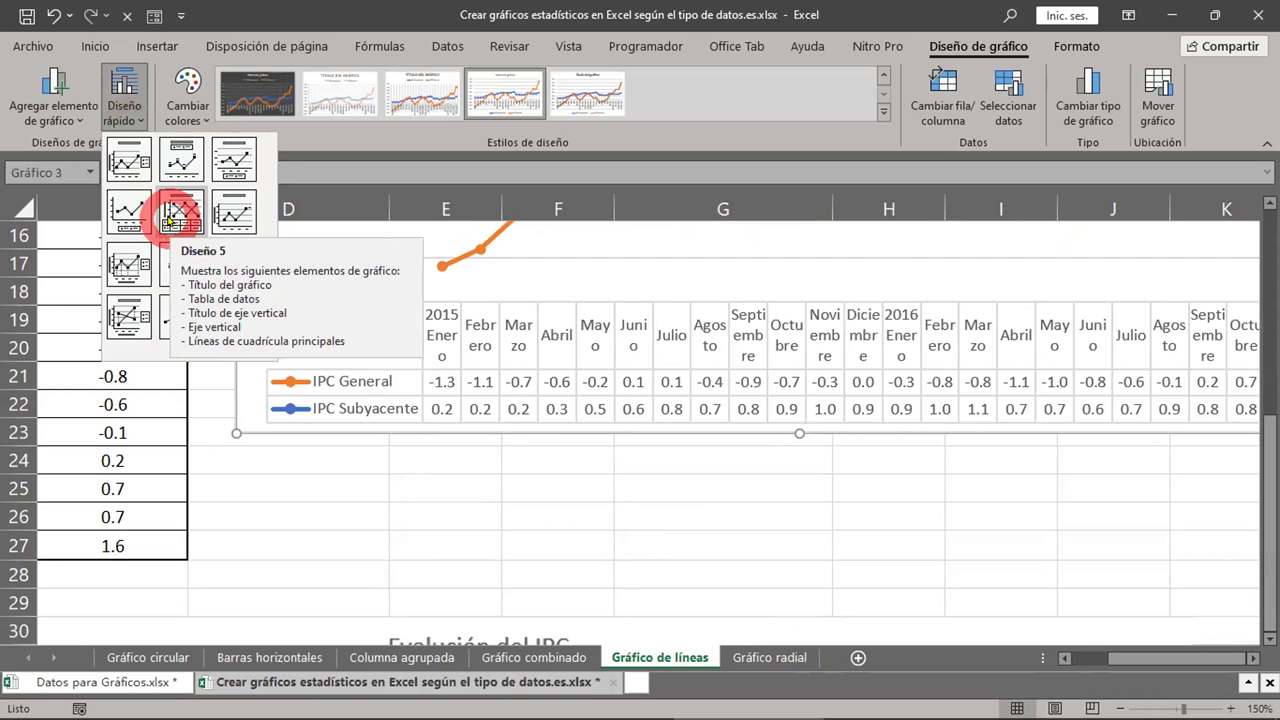
click(170, 215)
scroll(600, 560, up, 4)
scroll(655, 592, up, 1)
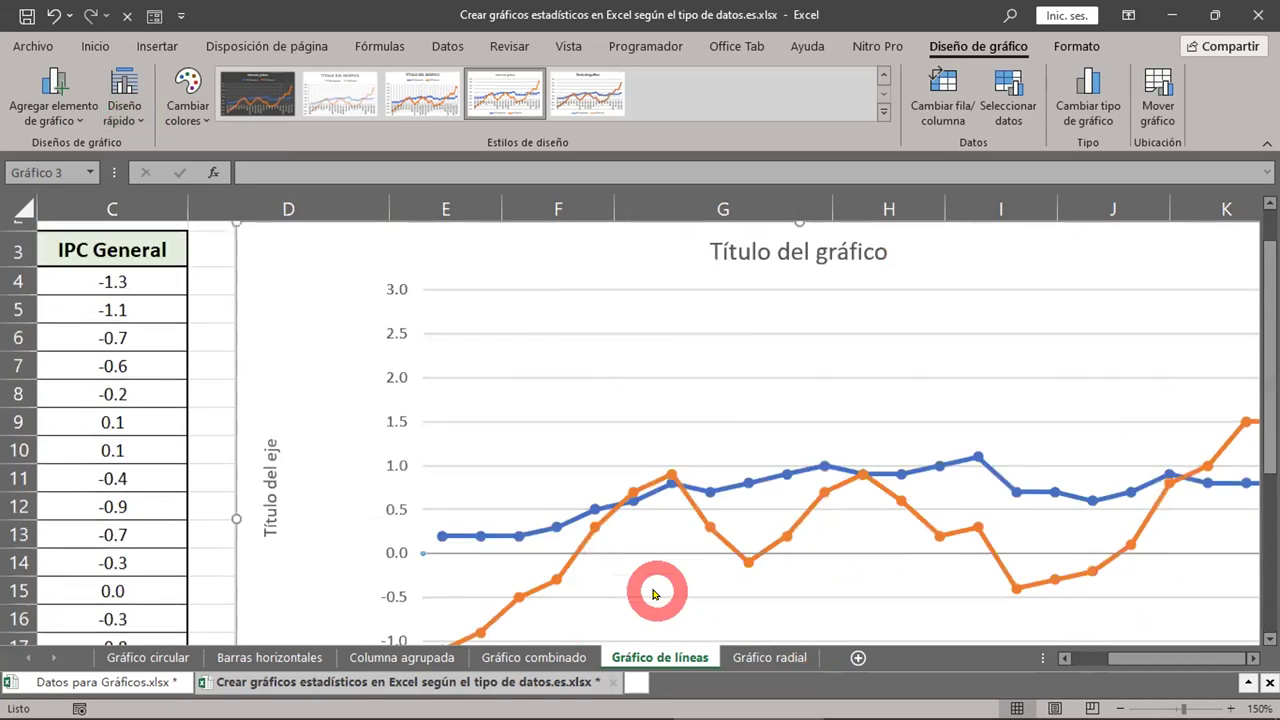
scroll(655, 594, down, 2)
scroll(655, 594, down, 2)
scroll(655, 594, down, 5)
scroll(655, 594, down, 3)
scroll(655, 594, up, 2)
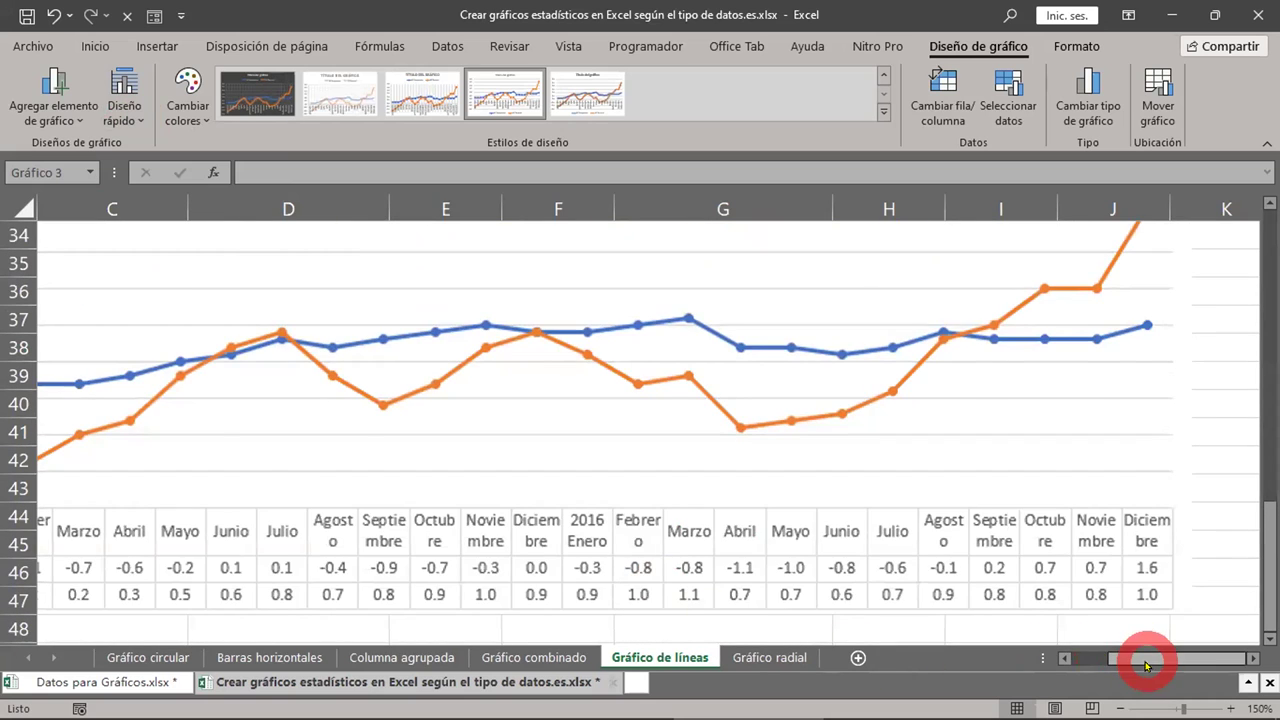
Enlarge the chart down and to the right
drag(1143, 655, 1043, 657)
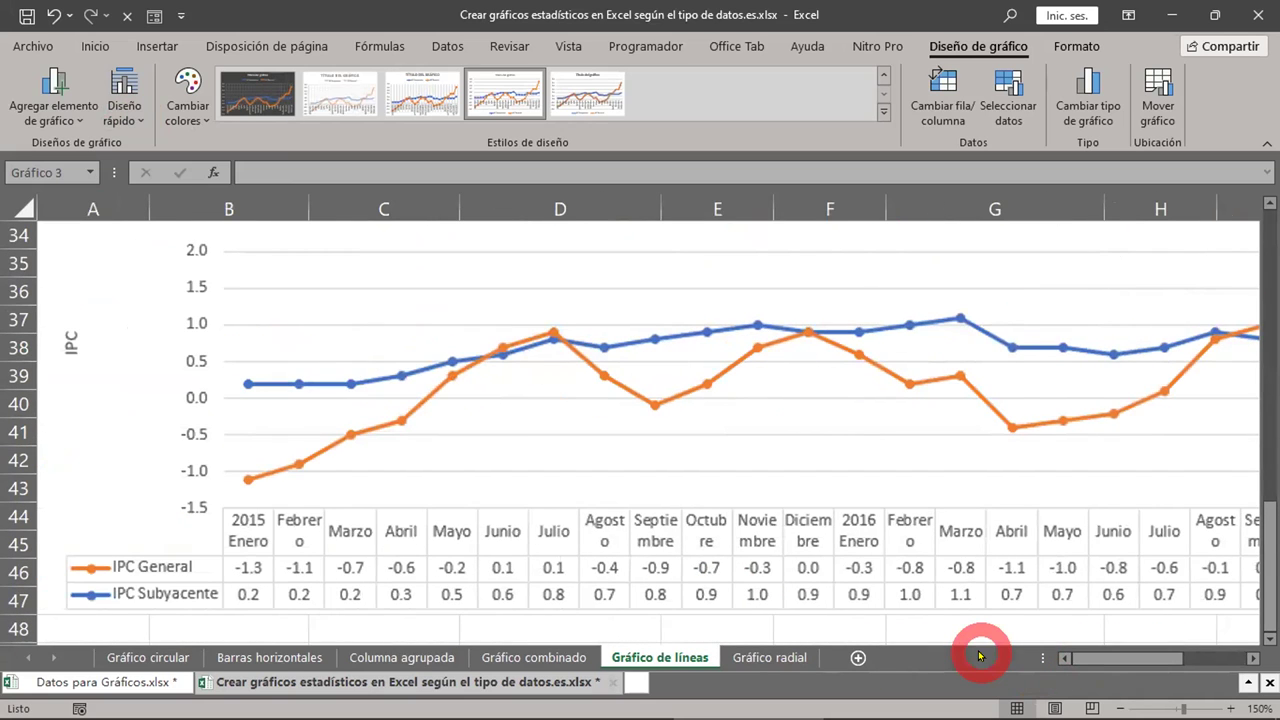
scroll(980, 655, up, 1)
scroll(980, 655, up, 4)
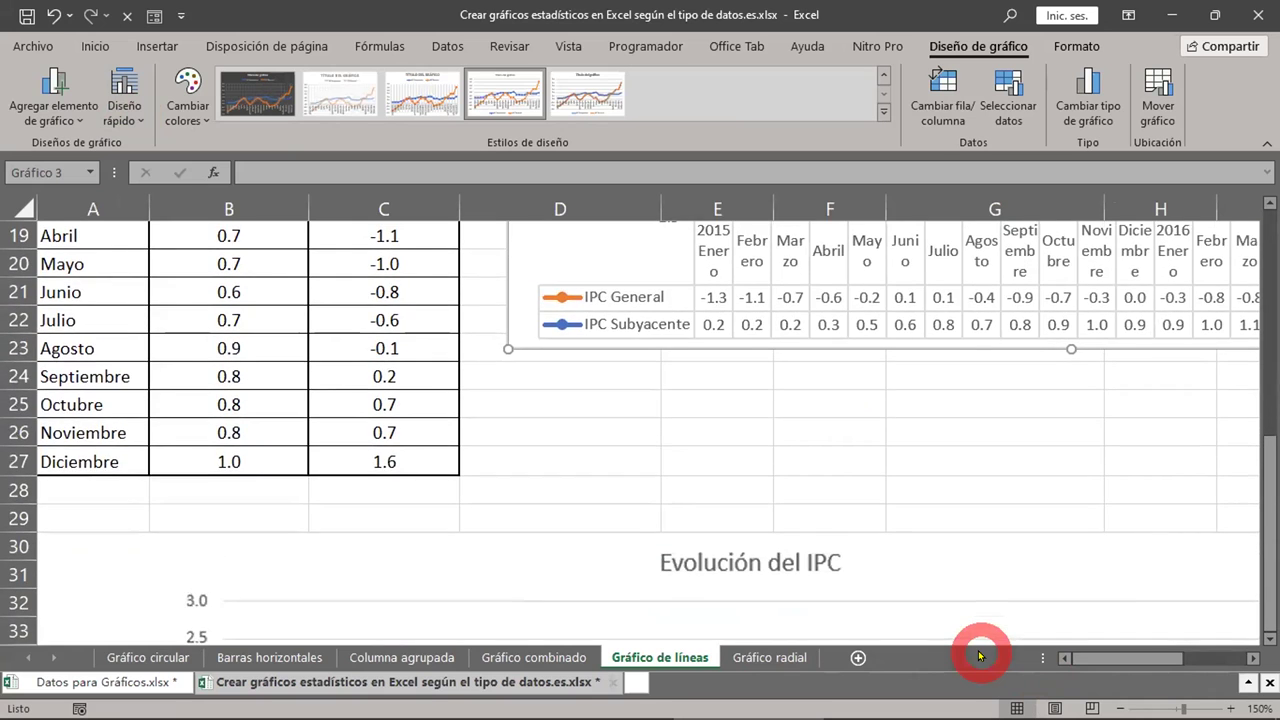
scroll(980, 655, up, 3)
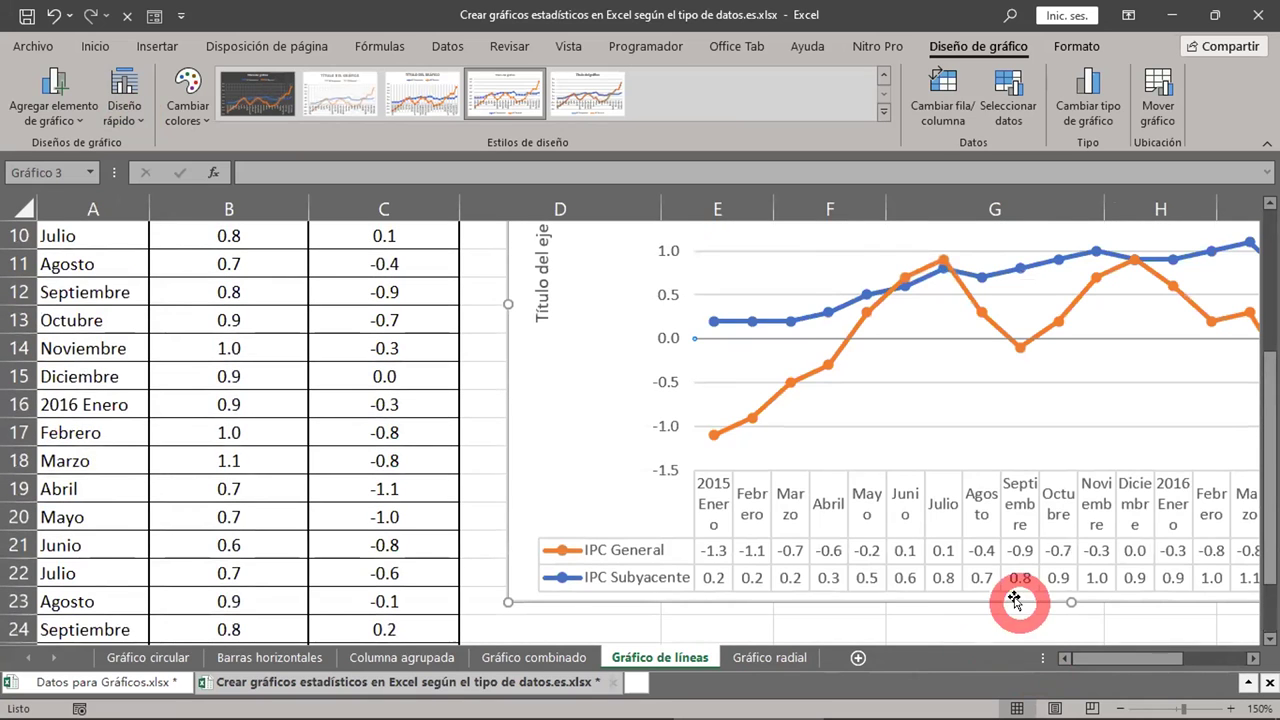
scroll(1015, 600, down, 1)
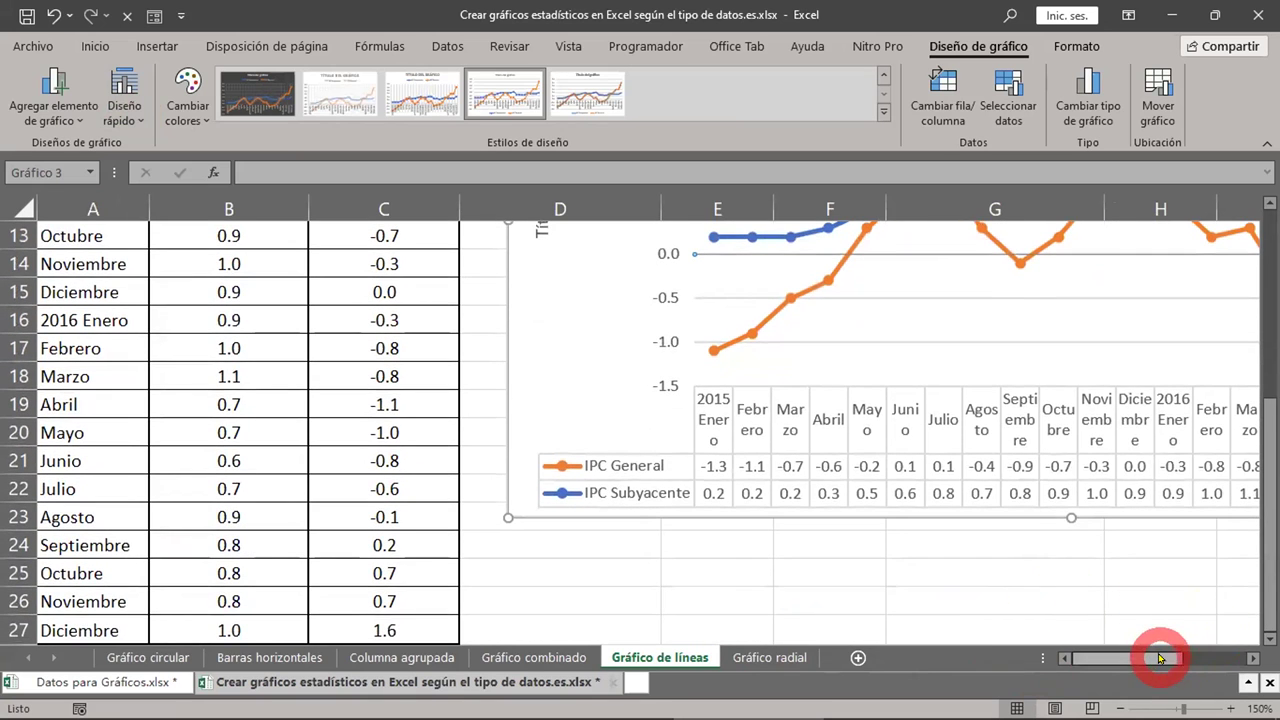
drag(1170, 657, 1214, 657)
mouse_move(1023, 524)
mouse_down()
mouse_move(1085, 640)
mouse_move(1063, 660)
mouse_move(1121, 670)
mouse_up()
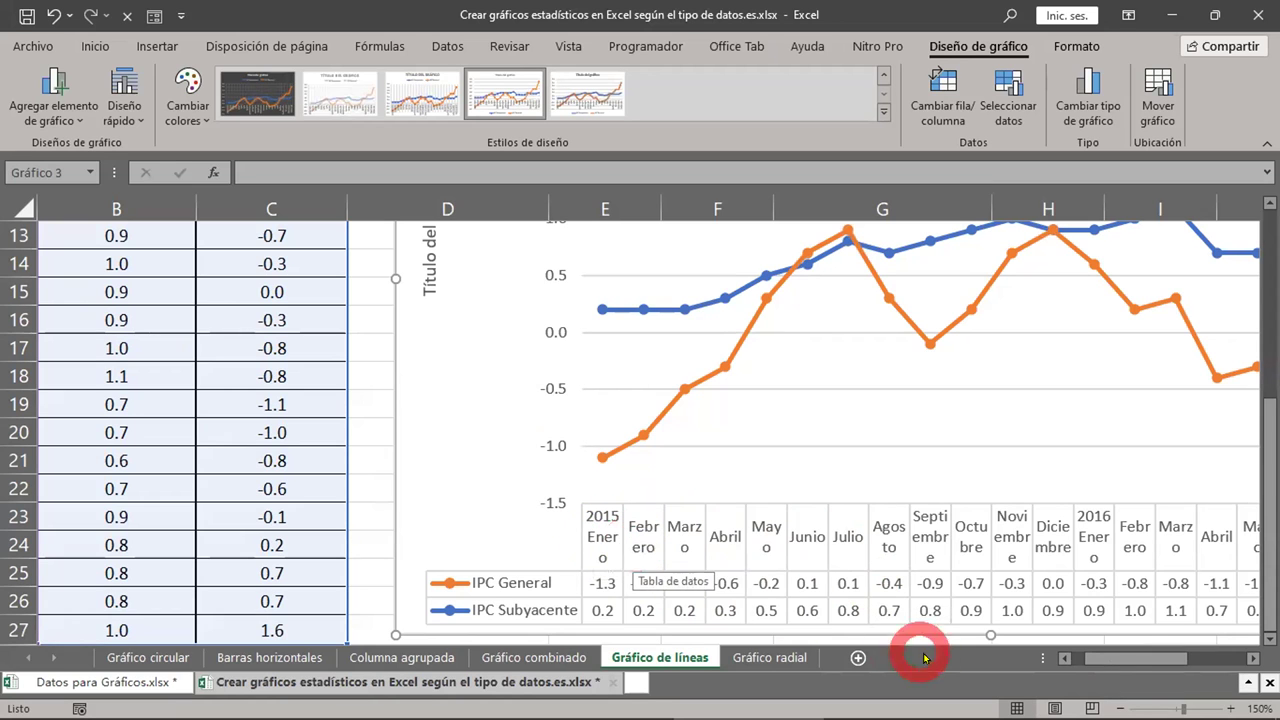
Stretch the chart's right edge to about column R so the table reaches Diciembre
drag(1130, 657, 1219, 656)
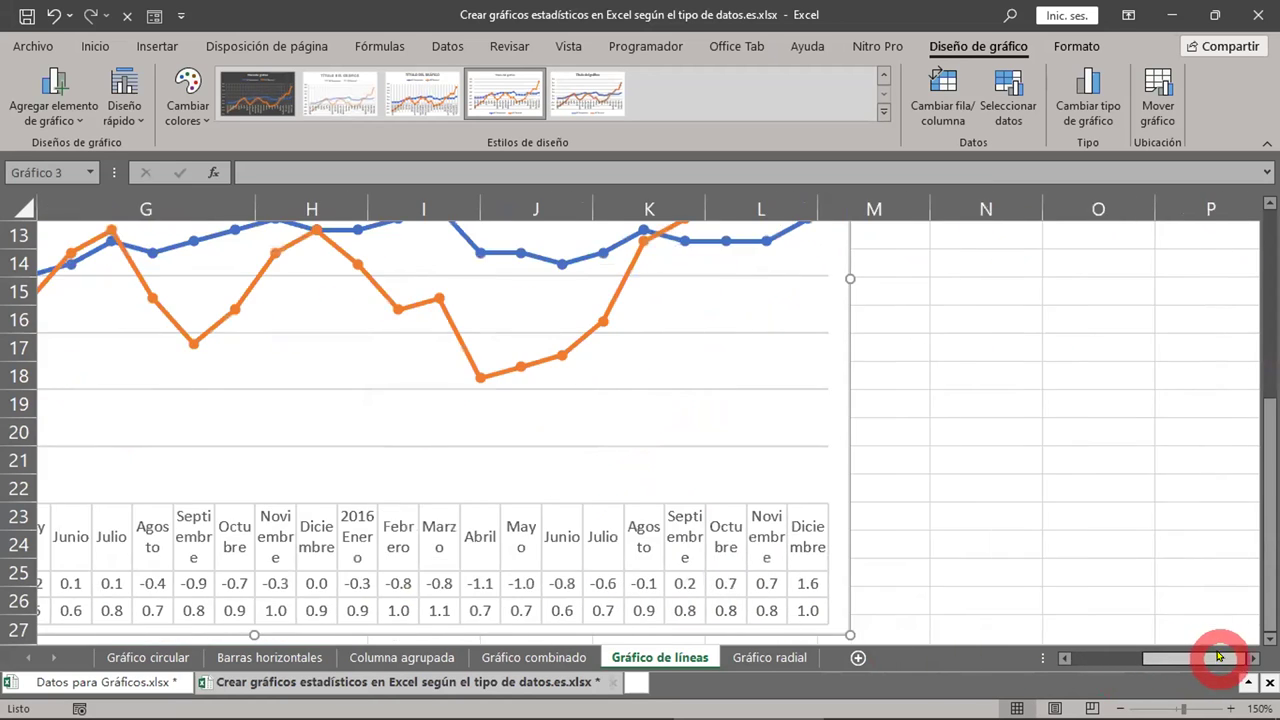
scroll(1000, 460, up, 1)
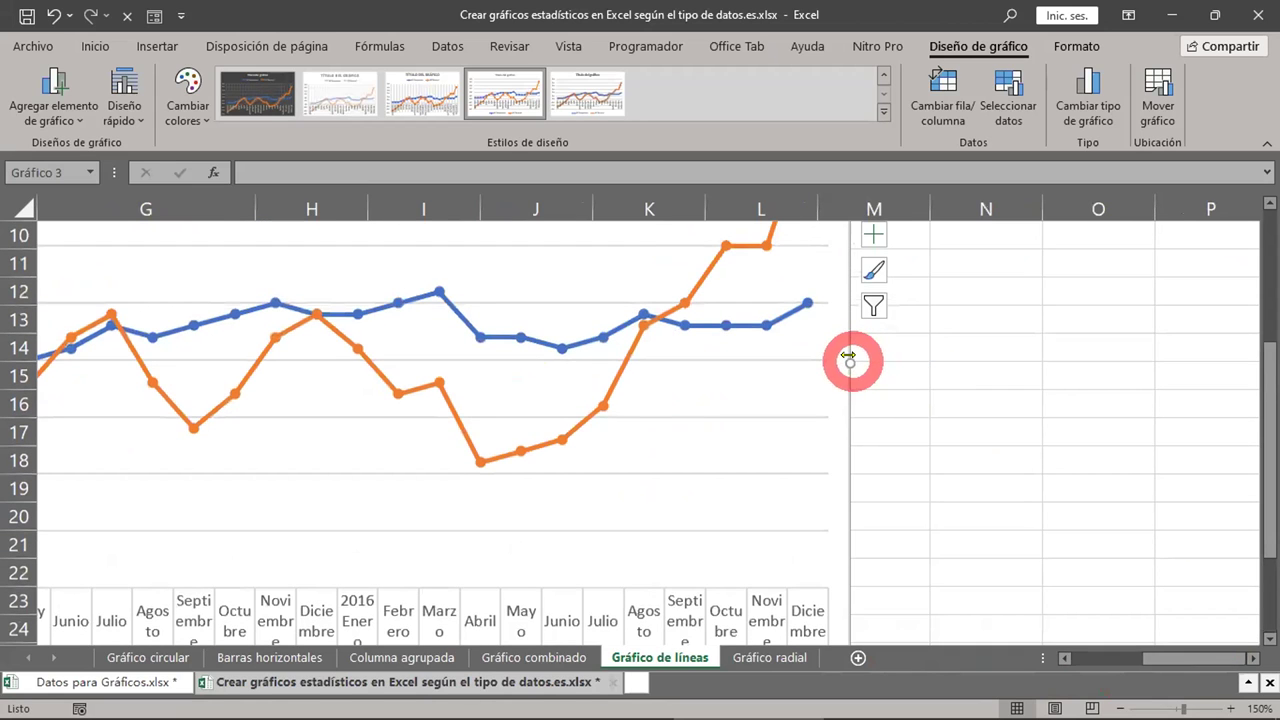
drag(849, 357, 1200, 392)
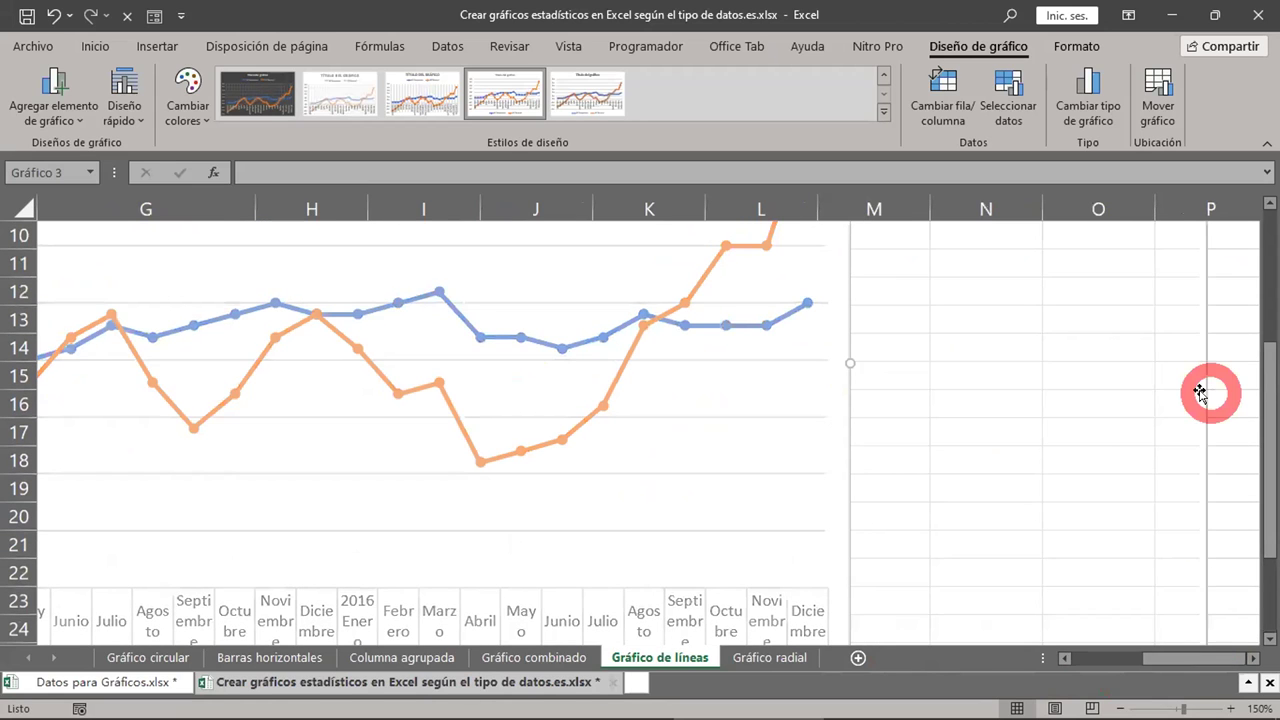
scroll(1163, 474, down, 3)
click(1252, 657)
click(1252, 657)
scroll(986, 529, up, 5)
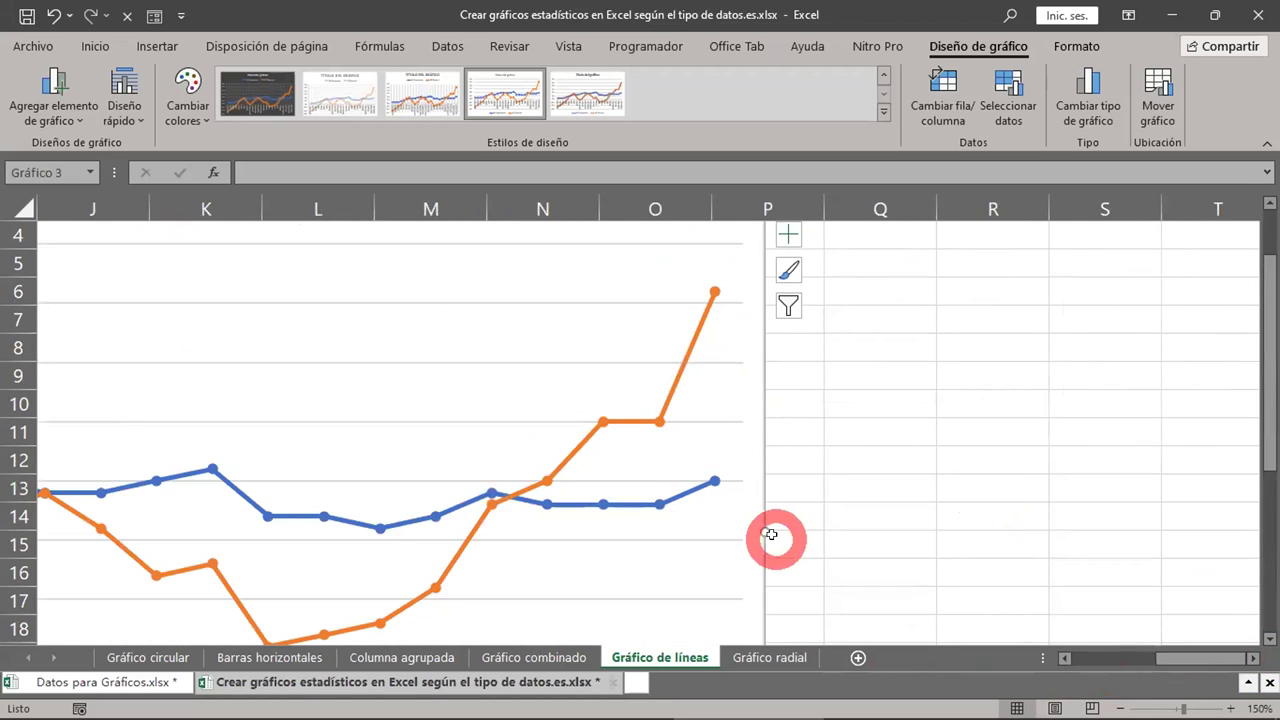
drag(770, 535, 1017, 520)
scroll(845, 530, down, 1)
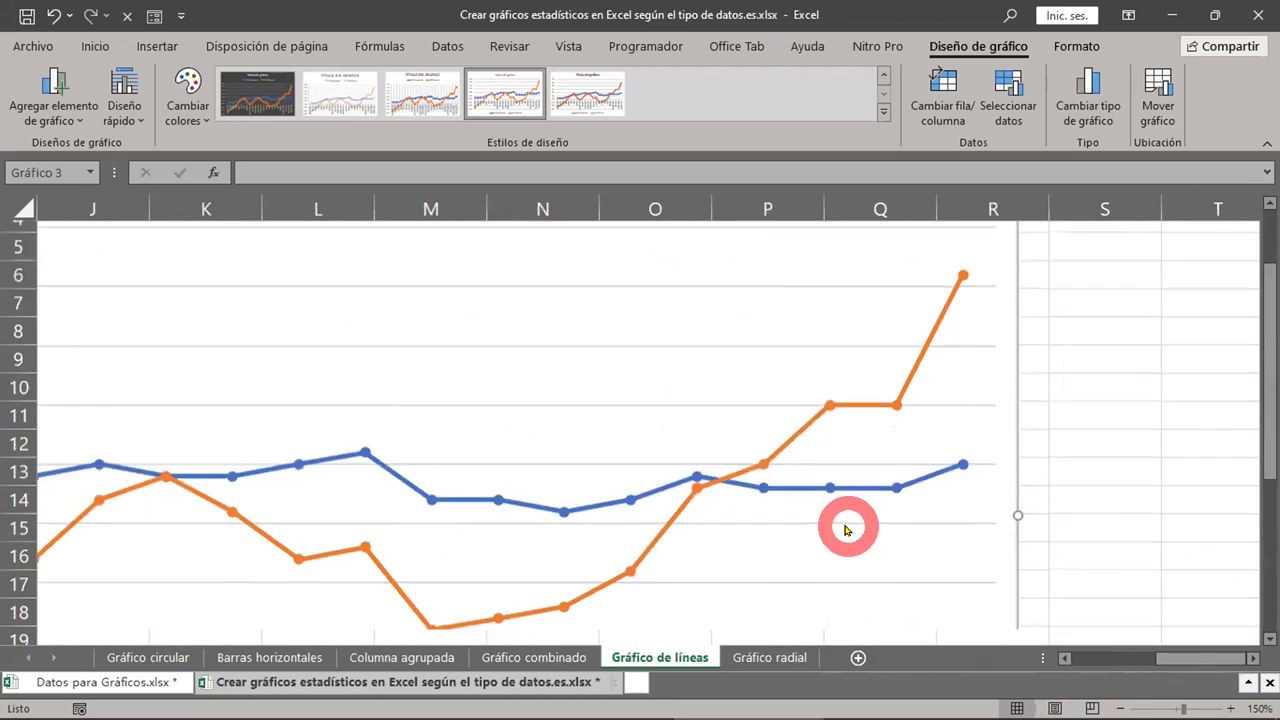
scroll(845, 530, down, 4)
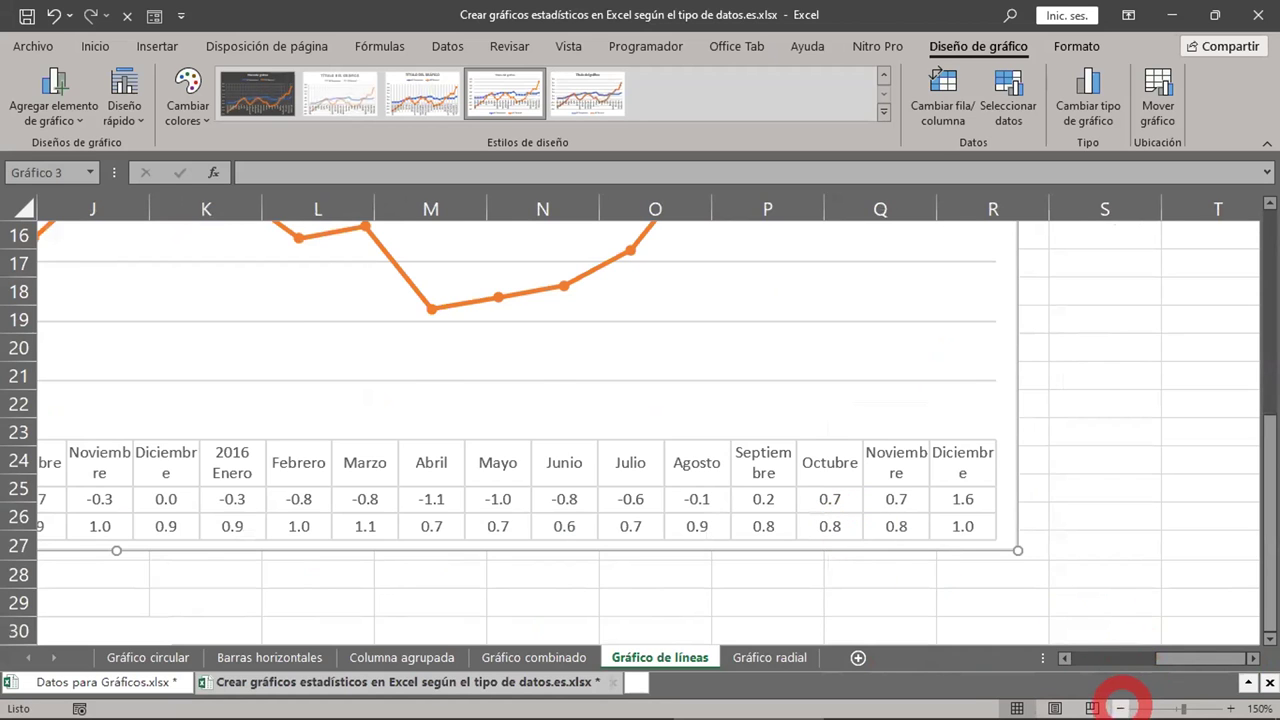
click(1121, 707)
click(1121, 707)
scroll(1090, 566, down, 2)
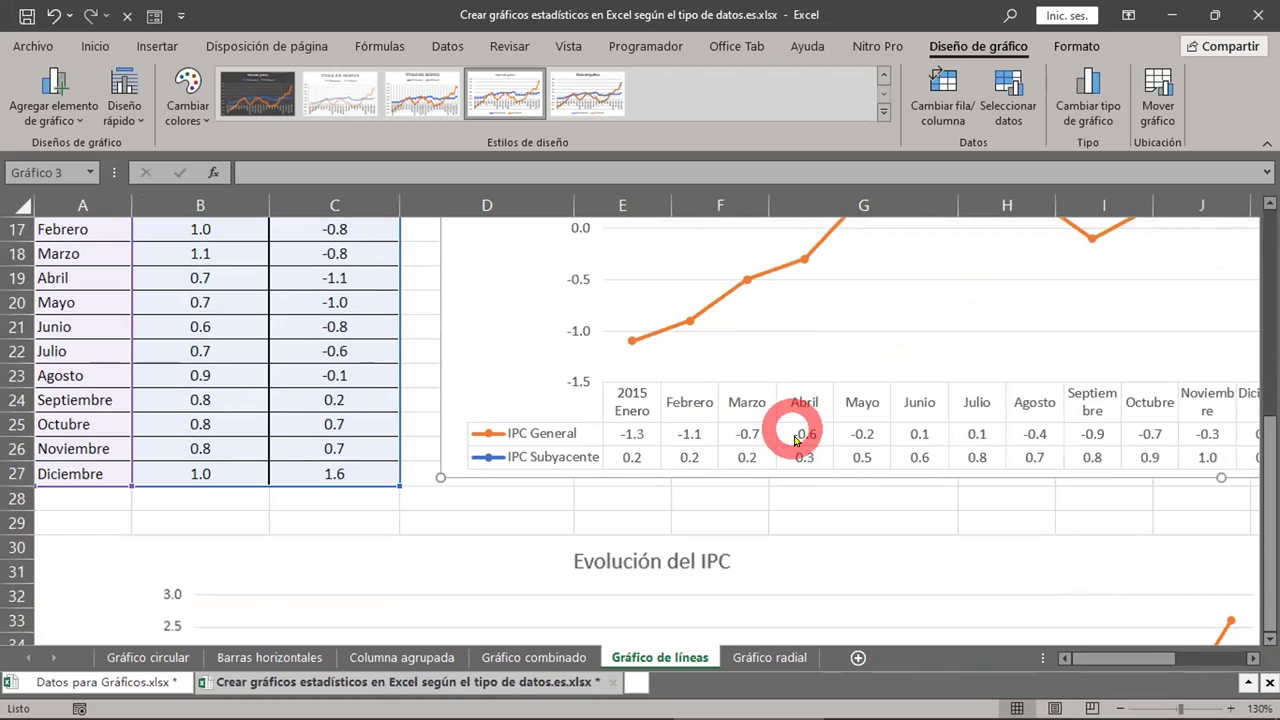
scroll(797, 440, up, 4)
scroll(794, 434, down, 2)
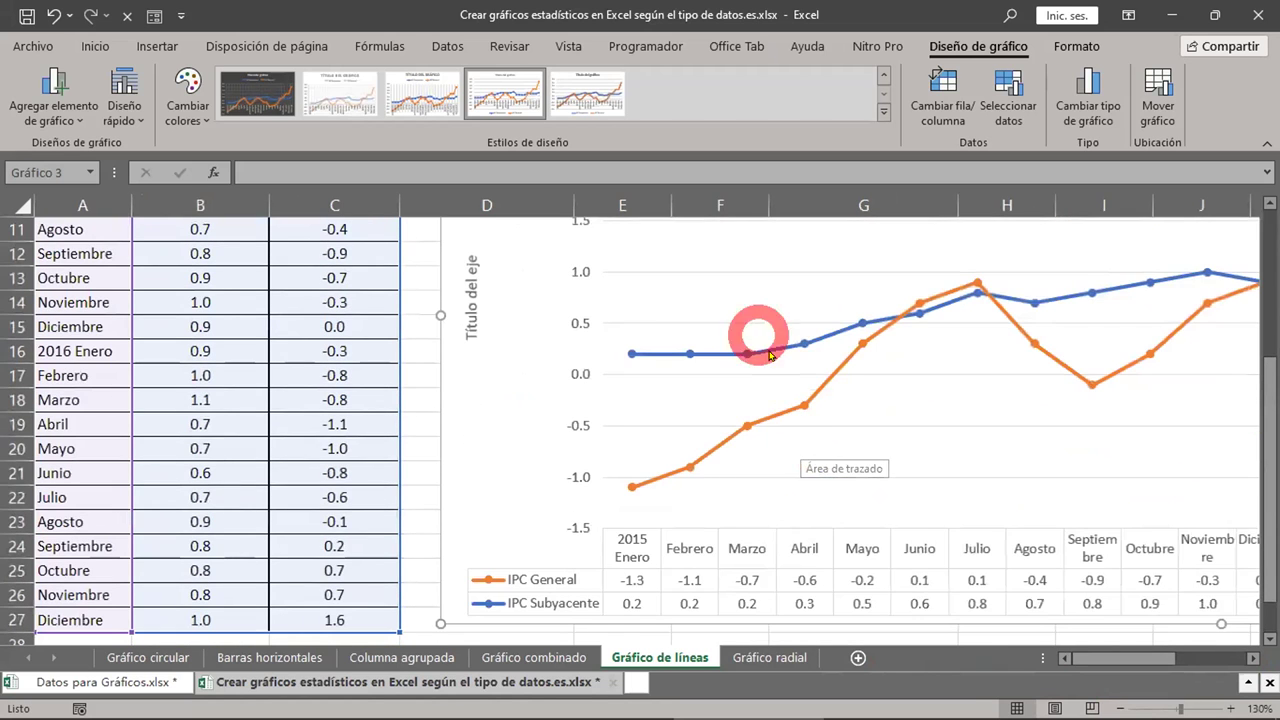
scroll(857, 420, down, 4)
scroll(862, 427, down, 3)
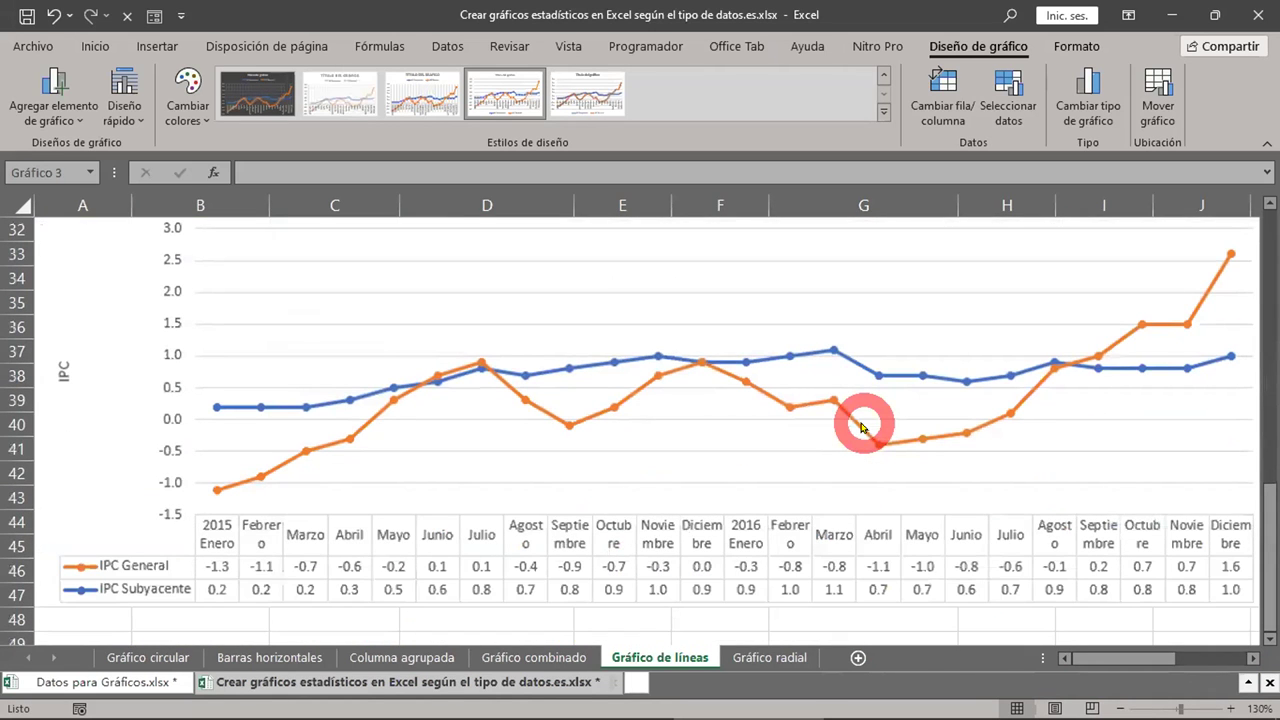
scroll(862, 427, up, 5)
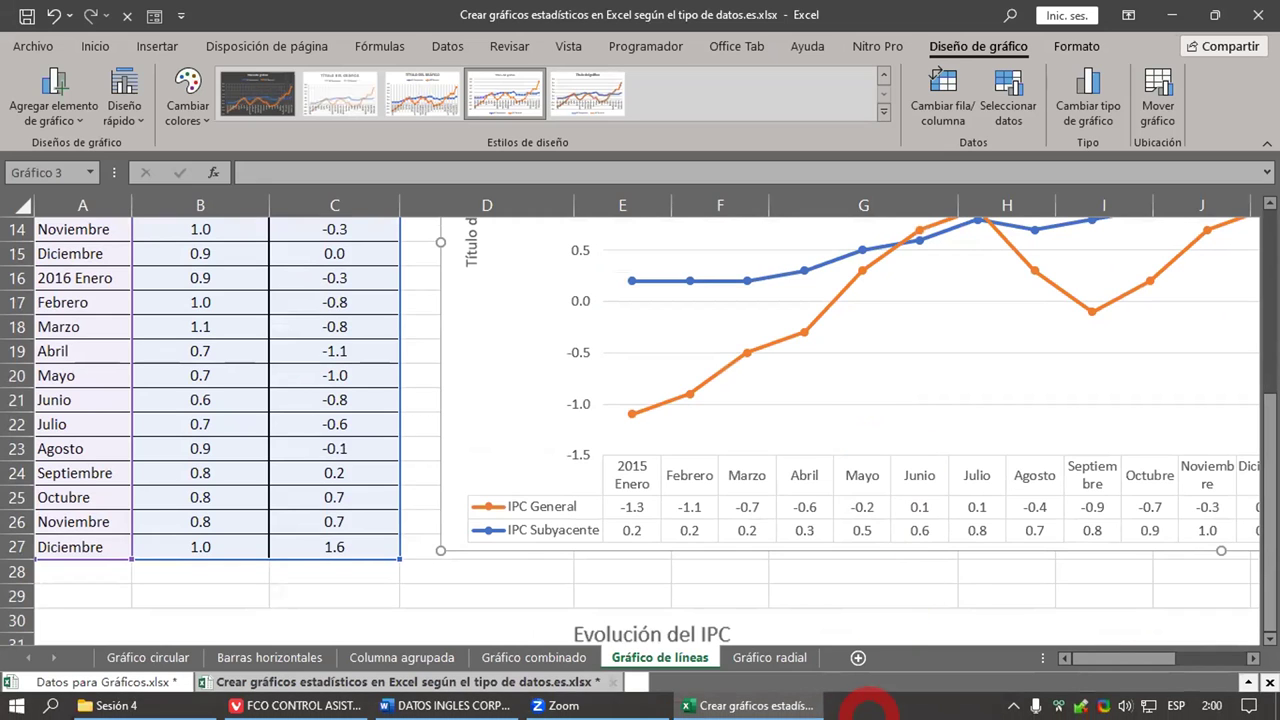
mouse_move(553, 705)
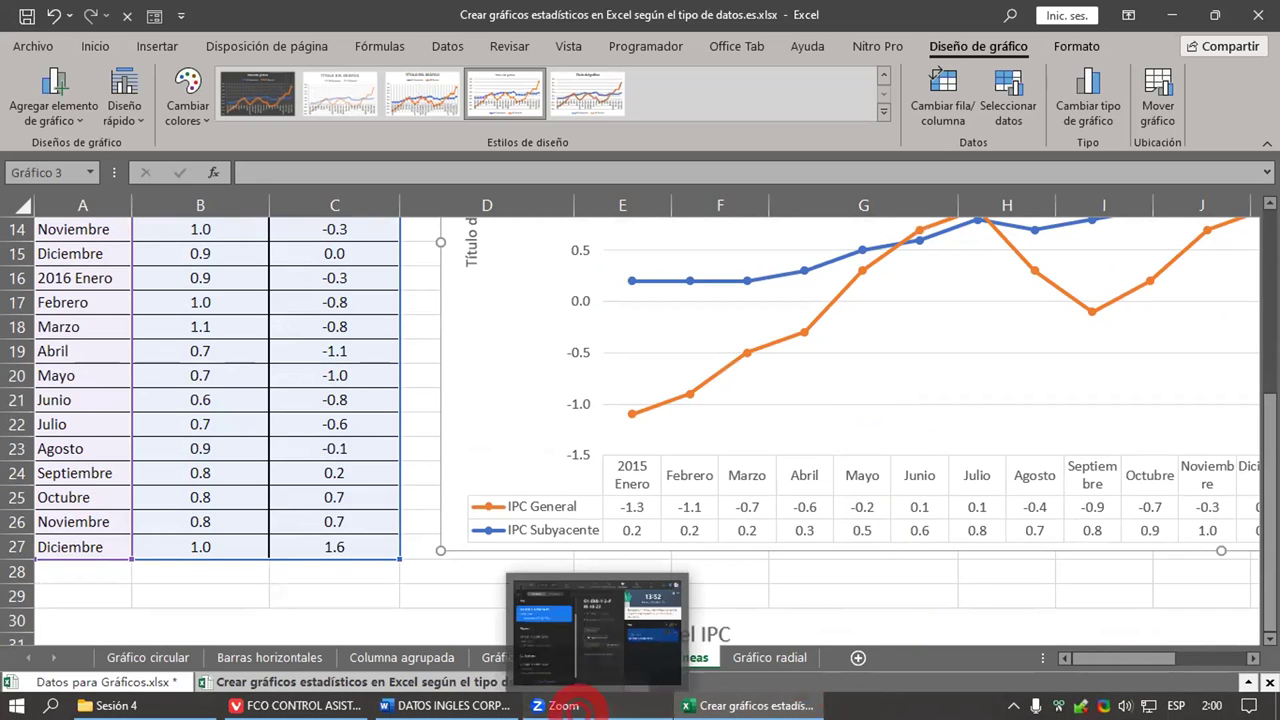
click(565, 705)
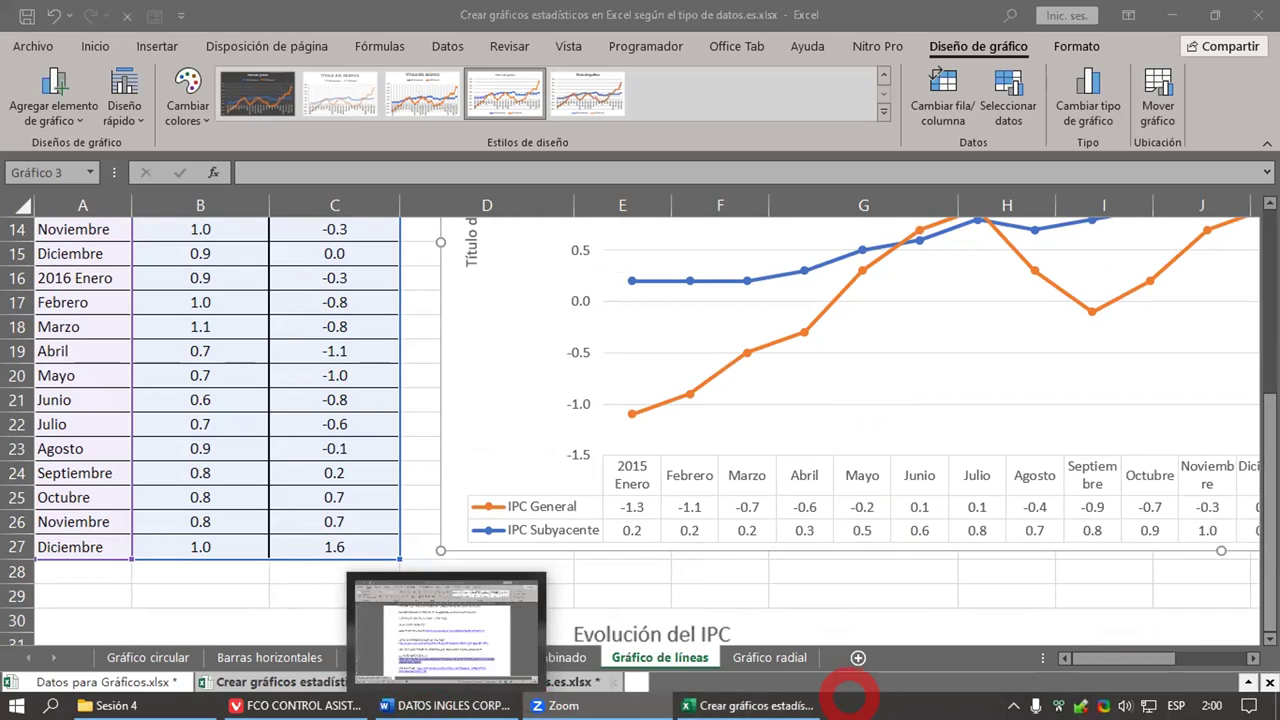